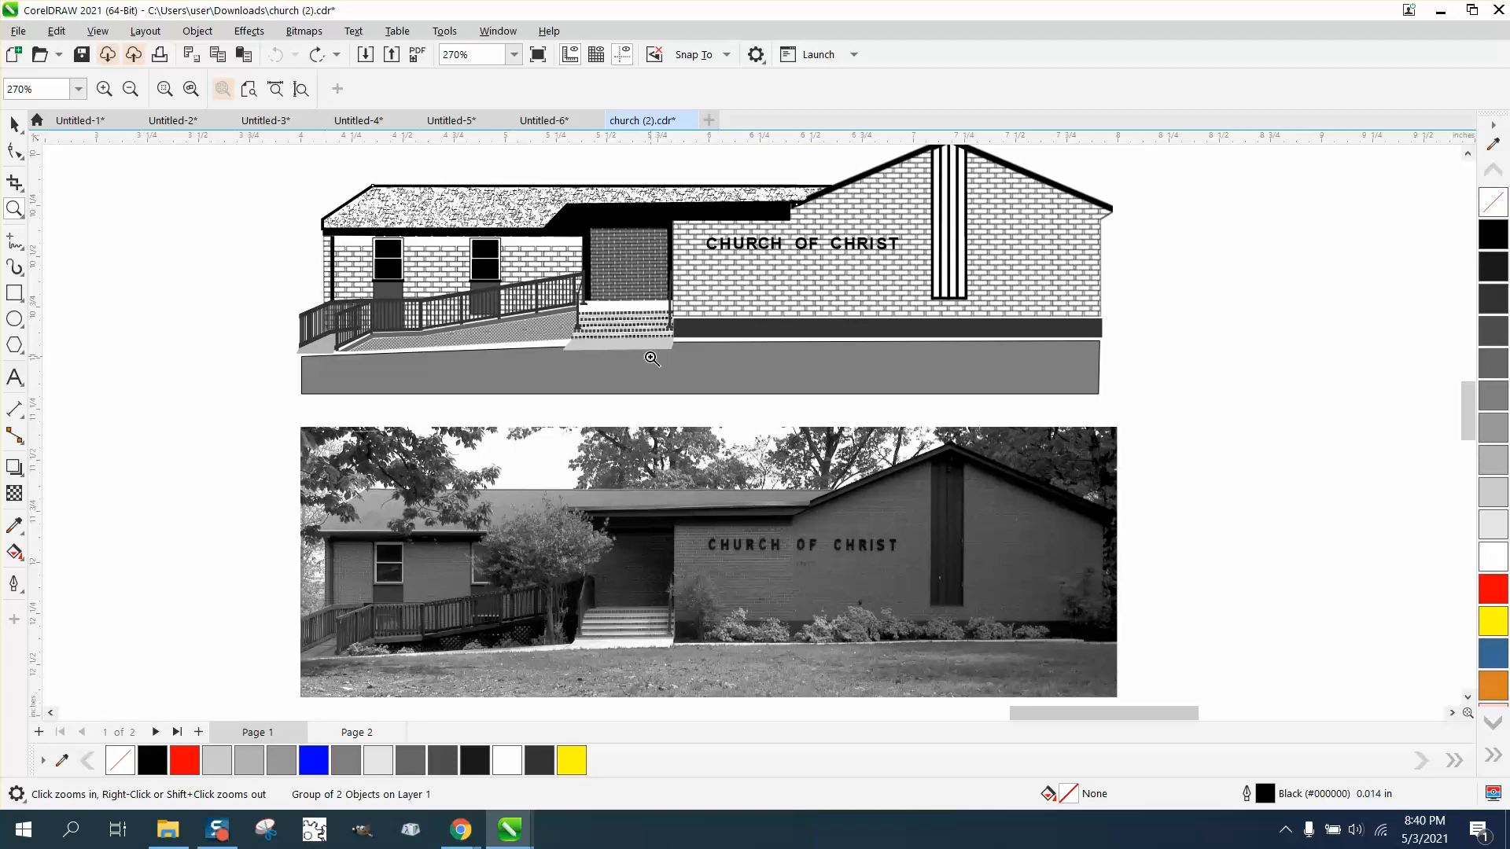
Draw a rectangle about 4.69 by 1.36 inches covering the vector church drawing and fill it yellow.
{"action": "scroll", "coordinate": [597, 361], "scroll_direction": "down", "scroll_amount": 1}
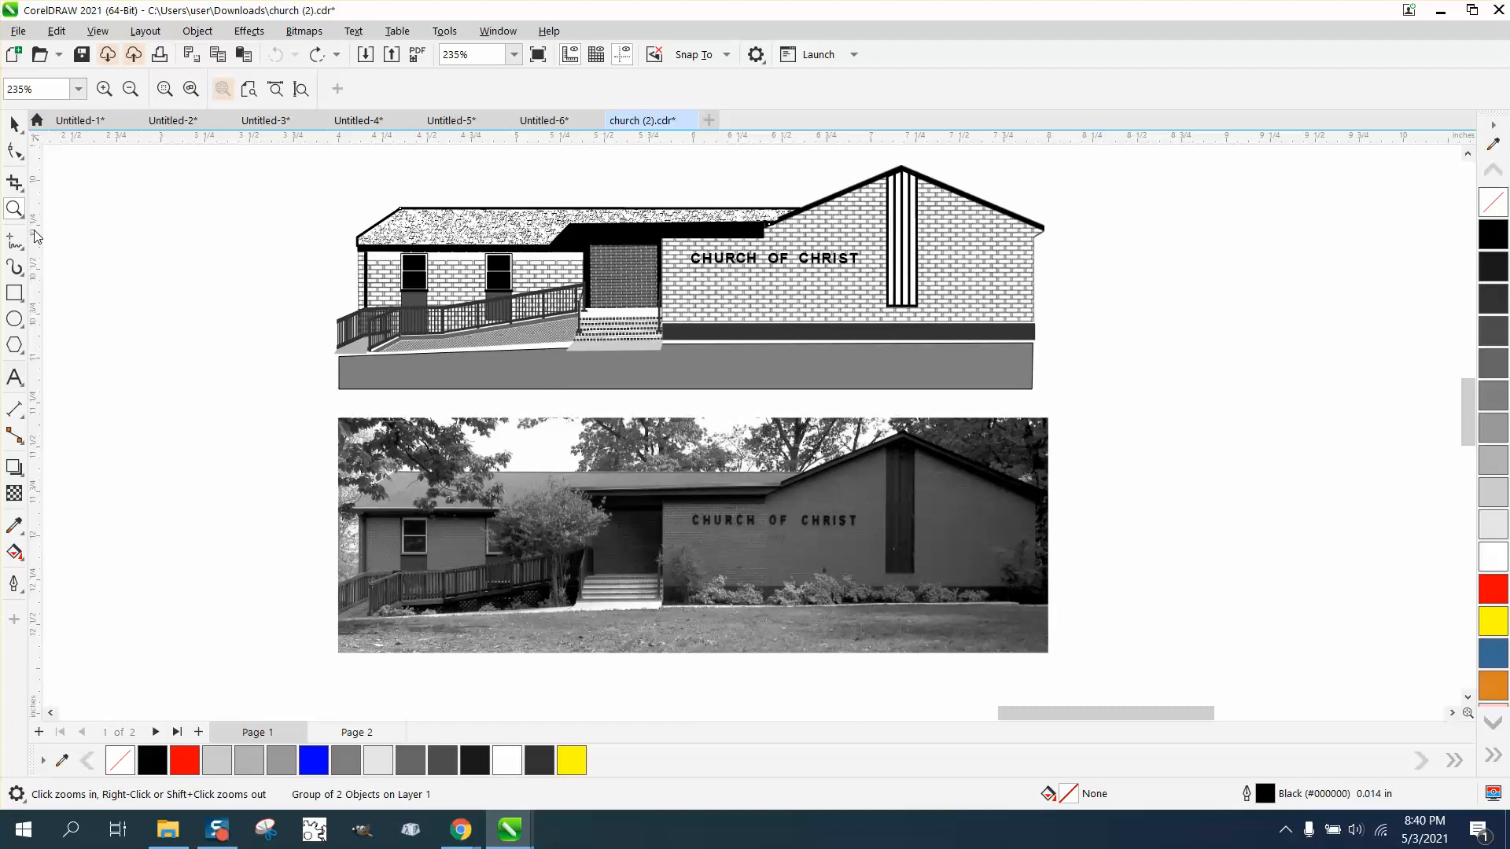
{"action": "left_click", "coordinate": [14, 296]}
{"action": "mouse_move", "coordinate": [273, 183]}
{"action": "left_mouse_down"}
{"action": "mouse_move", "coordinate": [344, 290]}
{"action": "mouse_move", "coordinate": [944, 397]}
{"action": "mouse_move", "coordinate": [1106, 403]}
{"action": "left_mouse_up"}
{"action": "left_click_drag", "start_coordinate": [689, 179], "coordinate": [688, 160]}
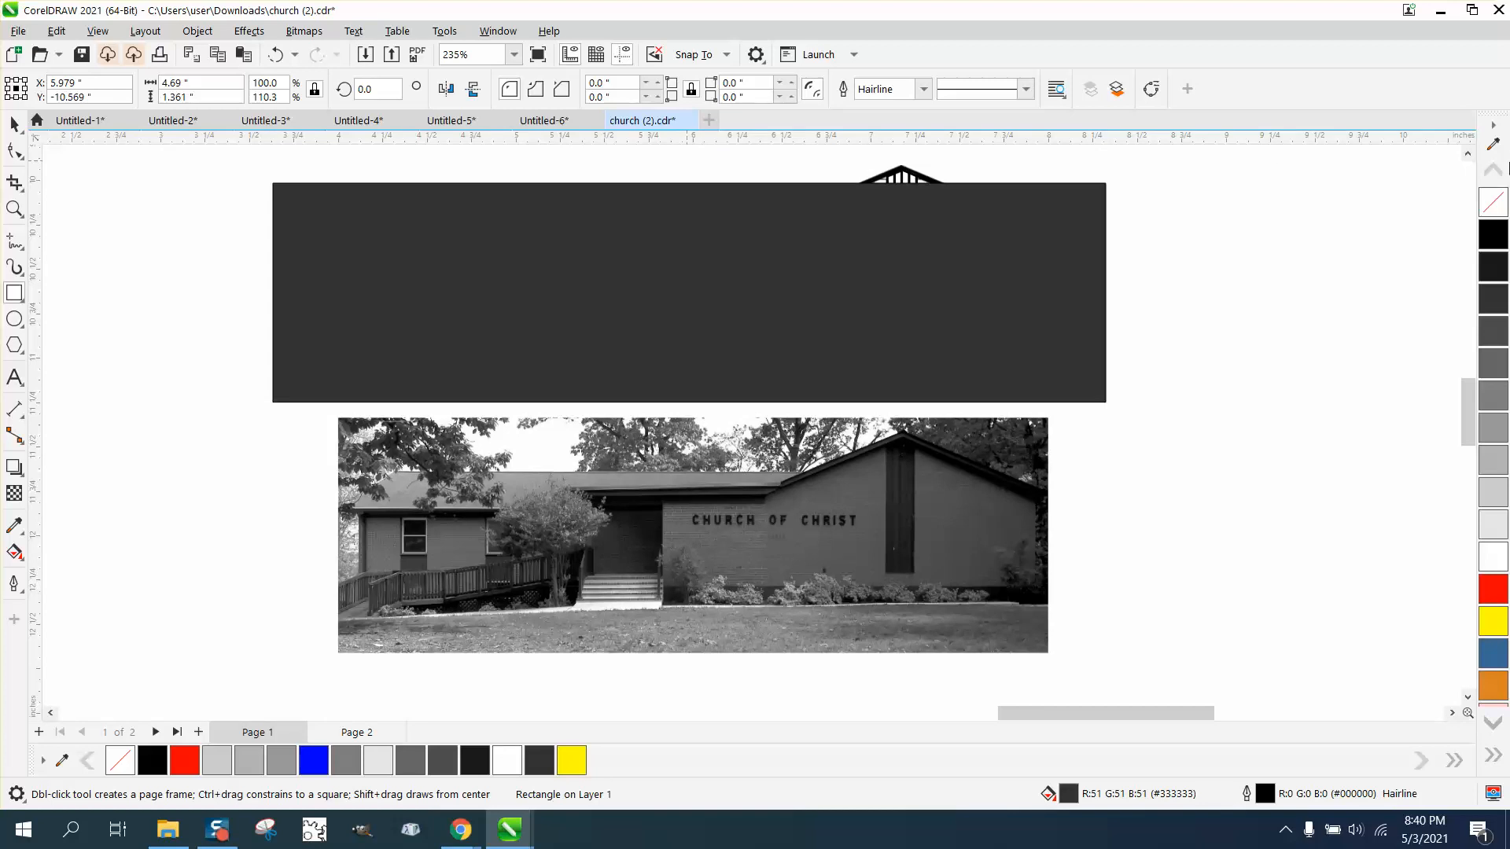
{"action": "left_click", "coordinate": [1492, 203]}
{"action": "left_click", "coordinate": [1491, 629]}
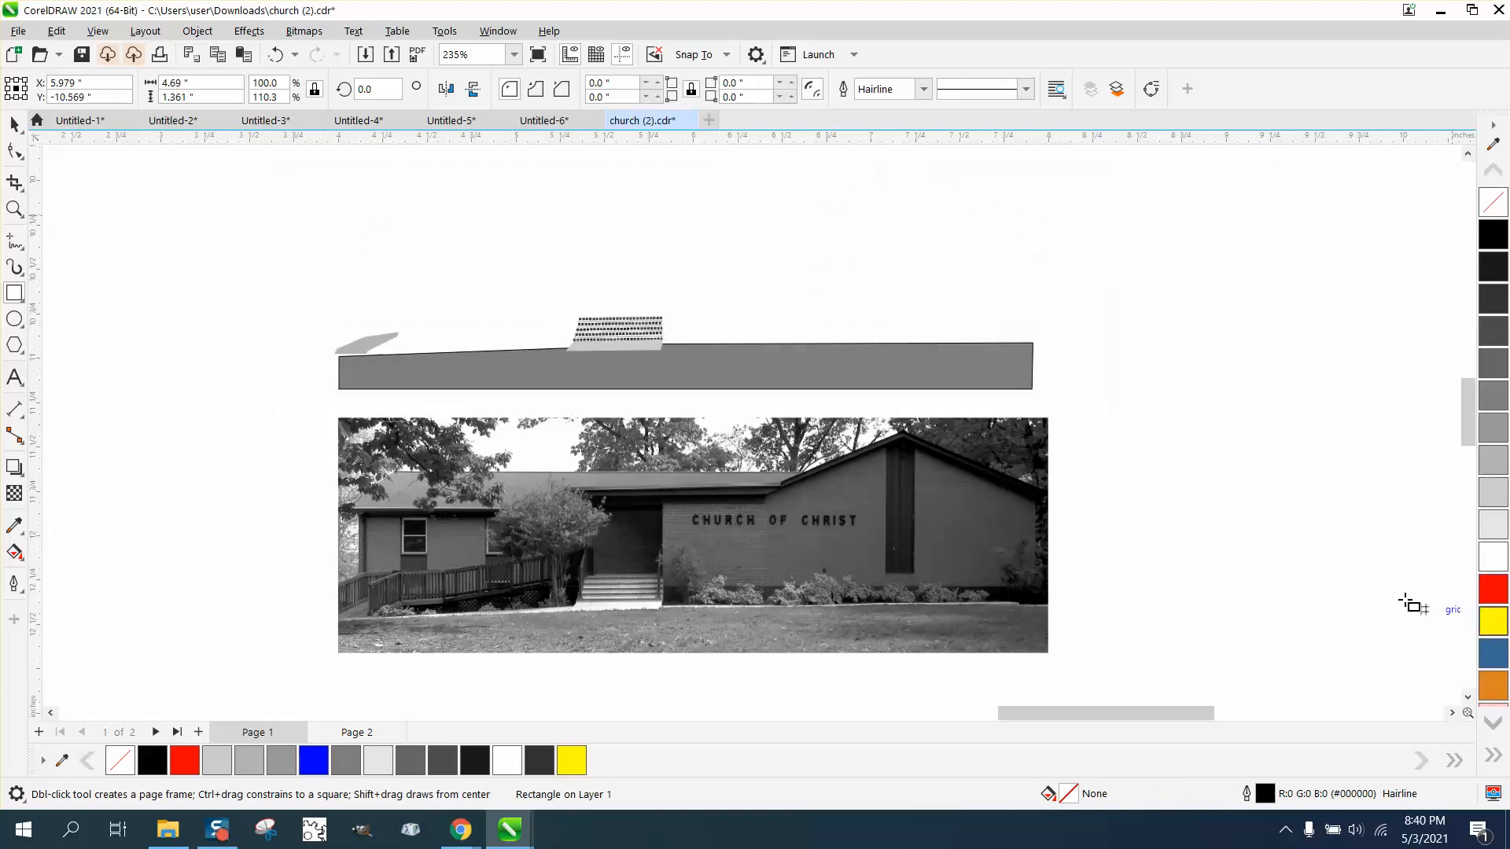
Send the yellow rectangle to the back of the page, behind the church drawing.
{"action": "left_click", "coordinate": [197, 31]}
{"action": "mouse_move", "coordinate": [239, 329]}
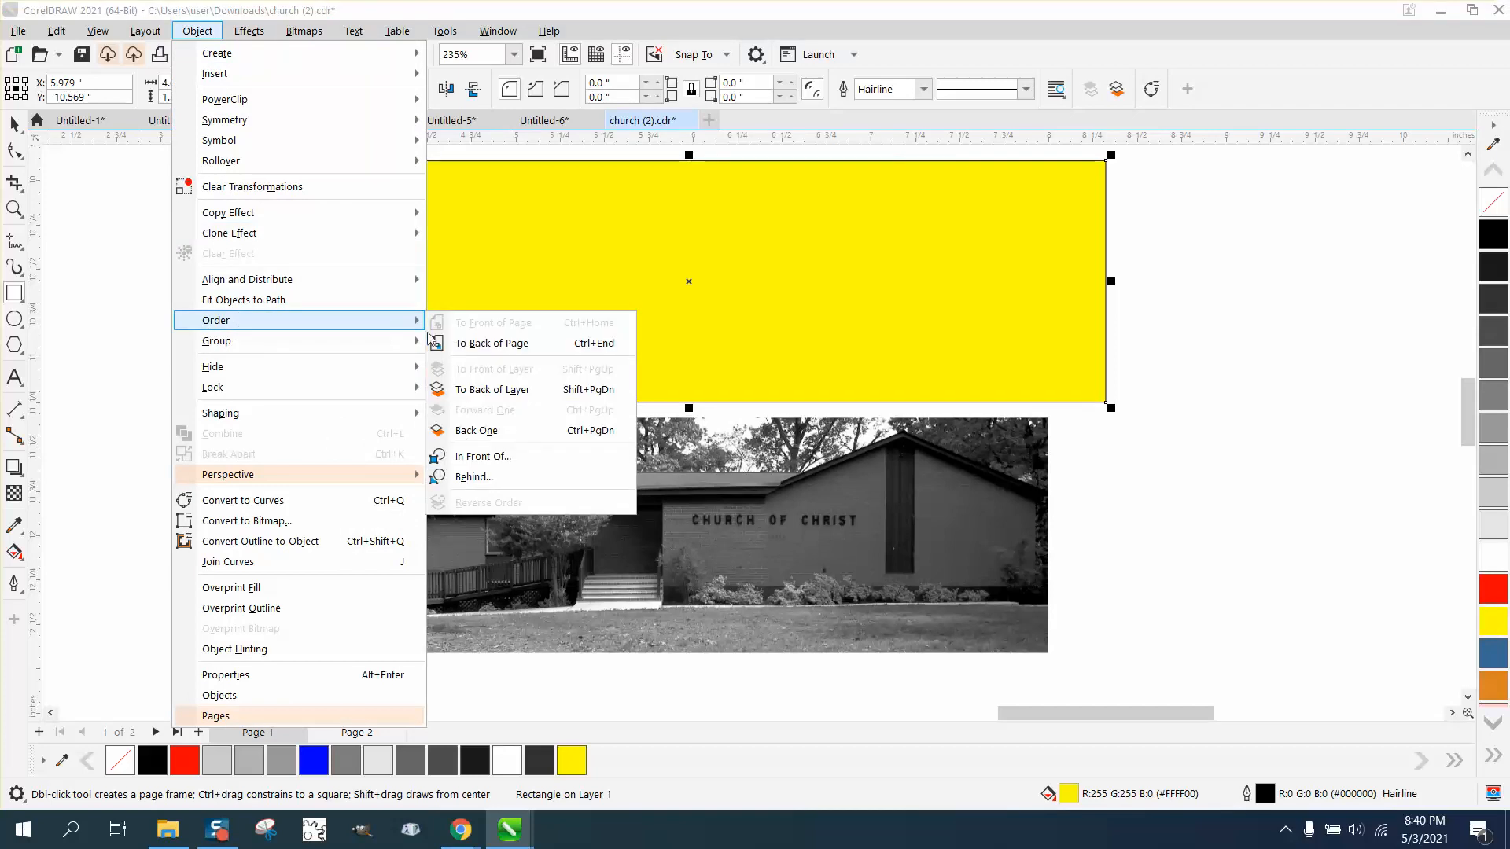
{"action": "left_click", "coordinate": [437, 343]}
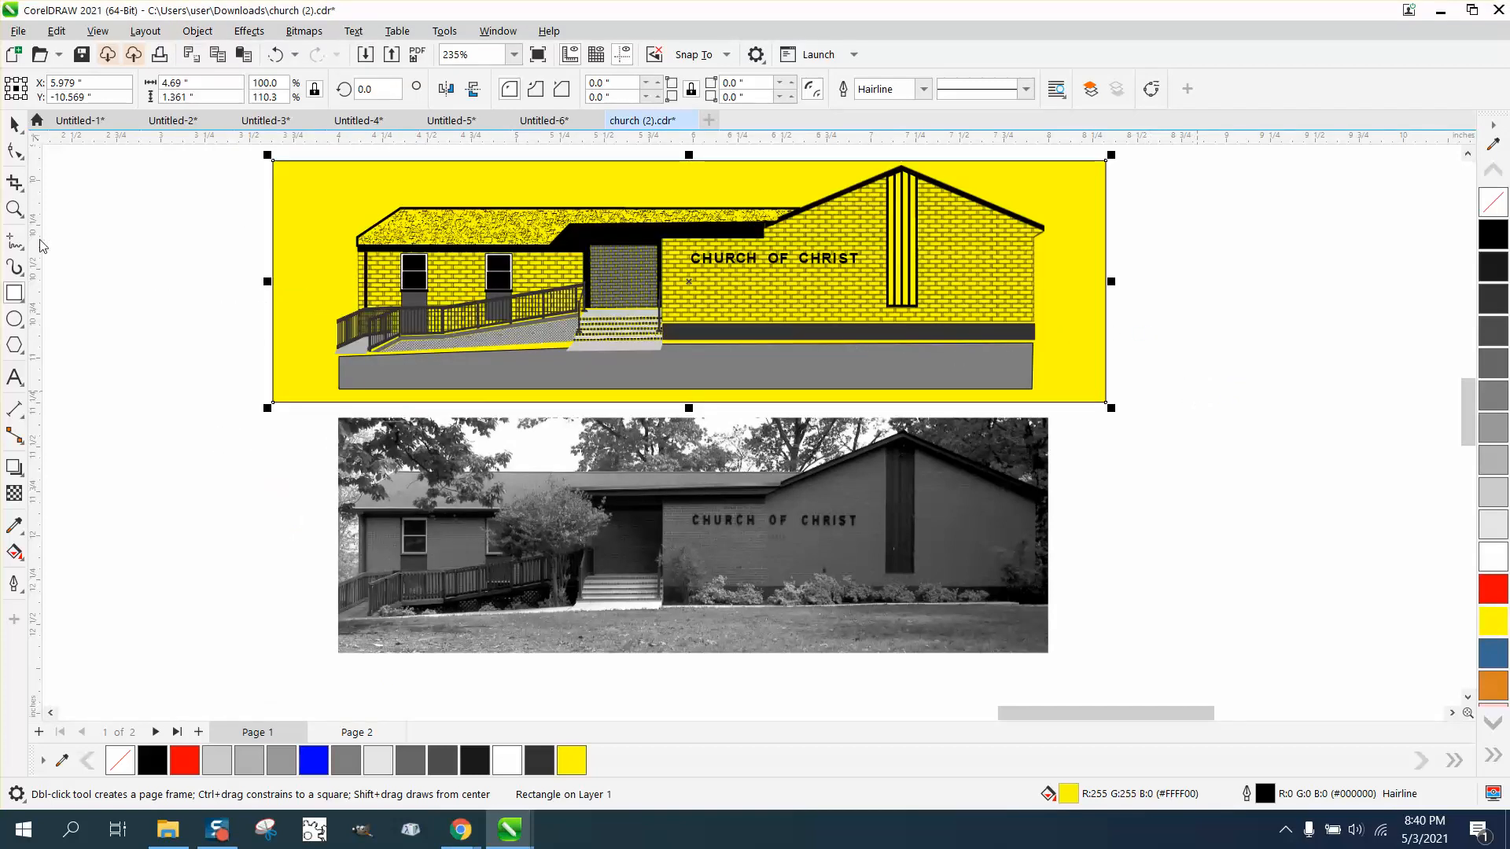
Examine the roof texture, brick walls and windows against the yellow backdrop for transparent and solid white areas.
{"action": "left_click", "coordinate": [14, 208]}
{"action": "left_click_drag", "start_coordinate": [378, 212], "coordinate": [614, 268]}
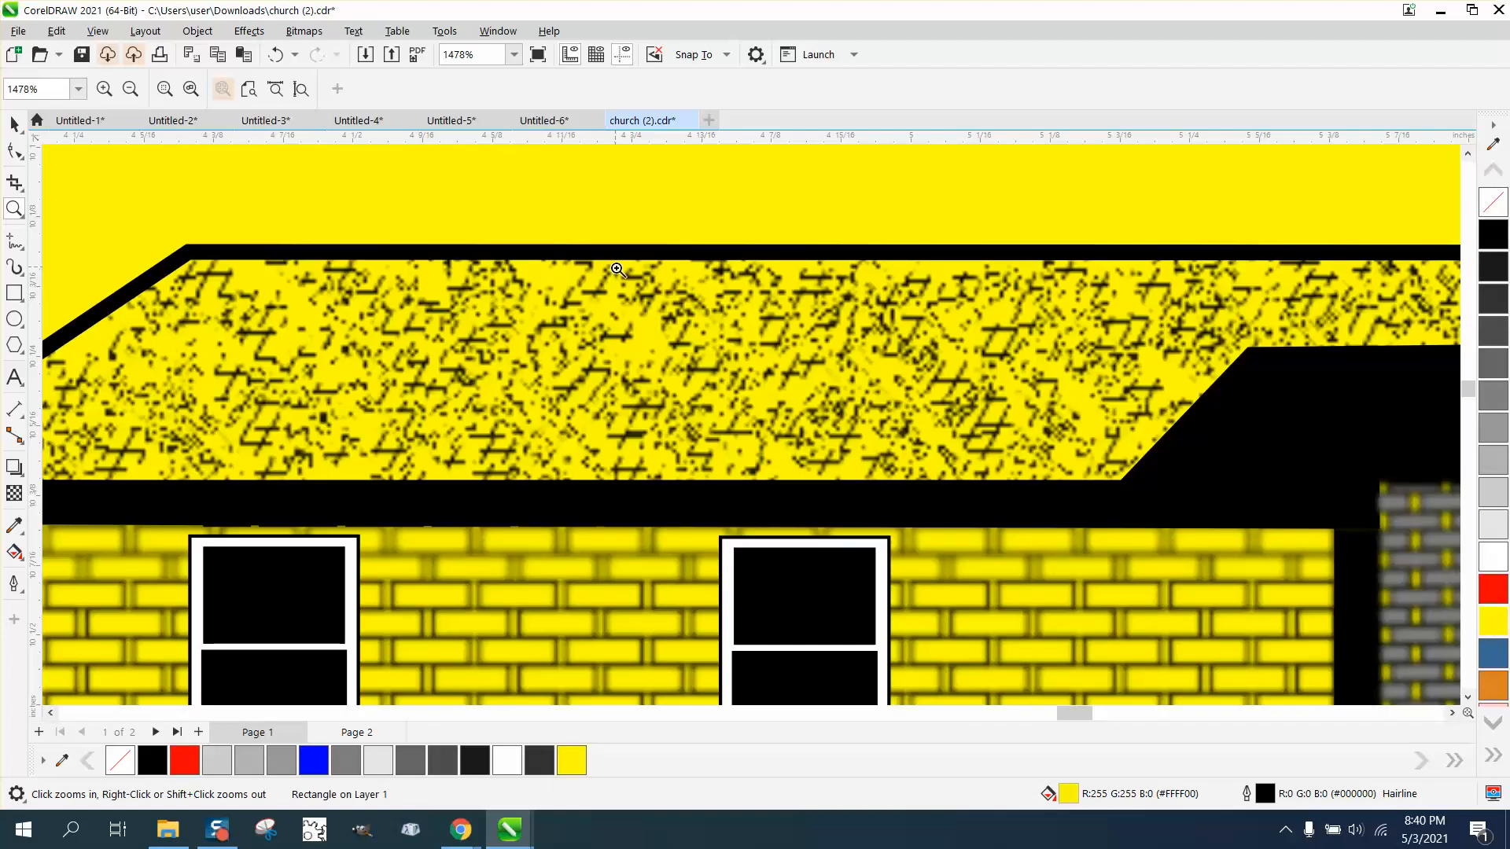
{"action": "scroll", "coordinate": [618, 270], "scroll_direction": "down", "scroll_amount": 2}
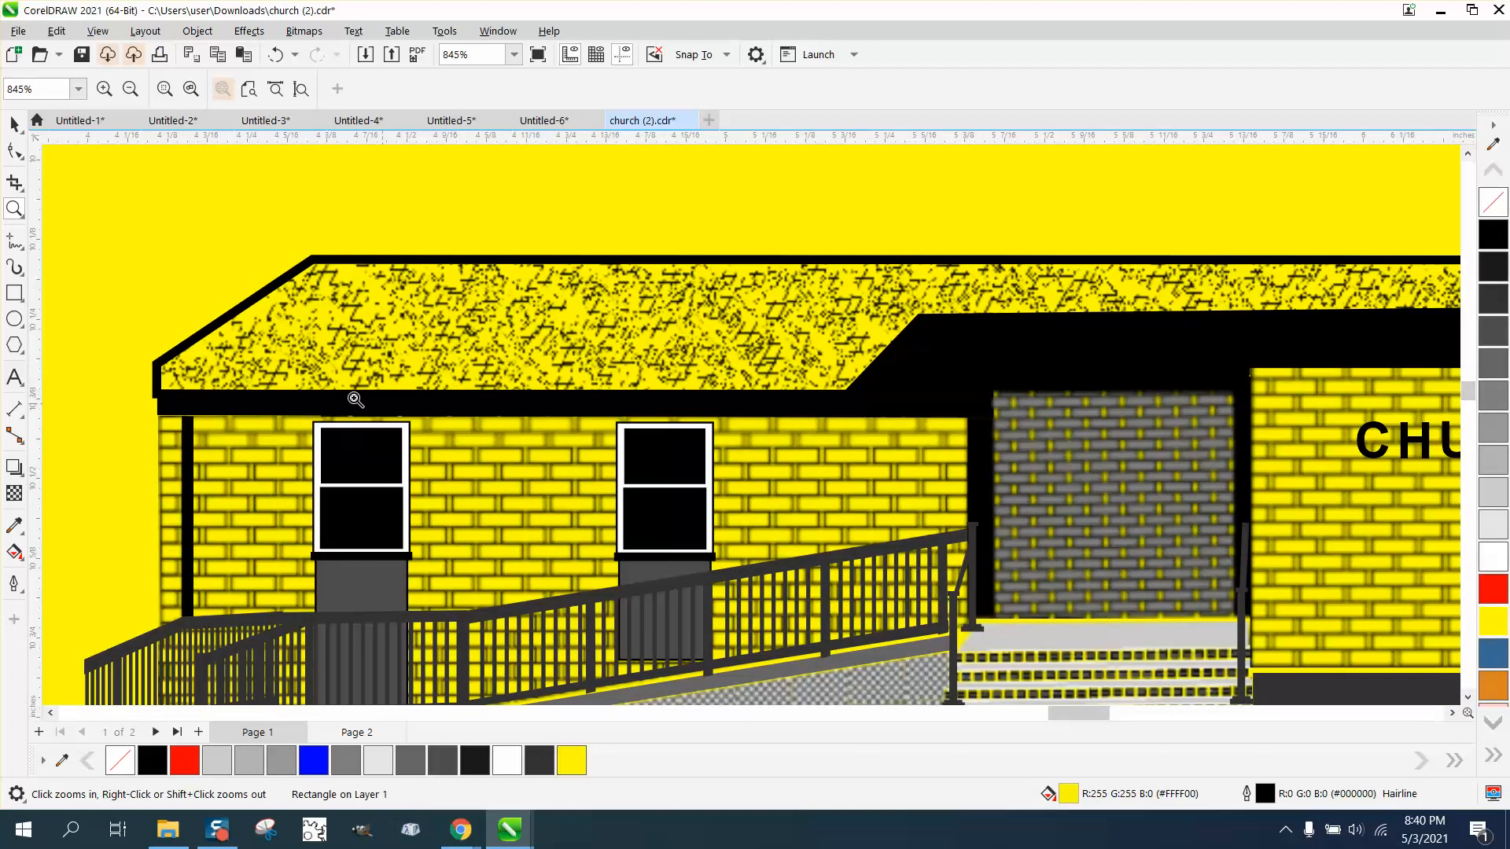
{"action": "left_click", "coordinate": [14, 124]}
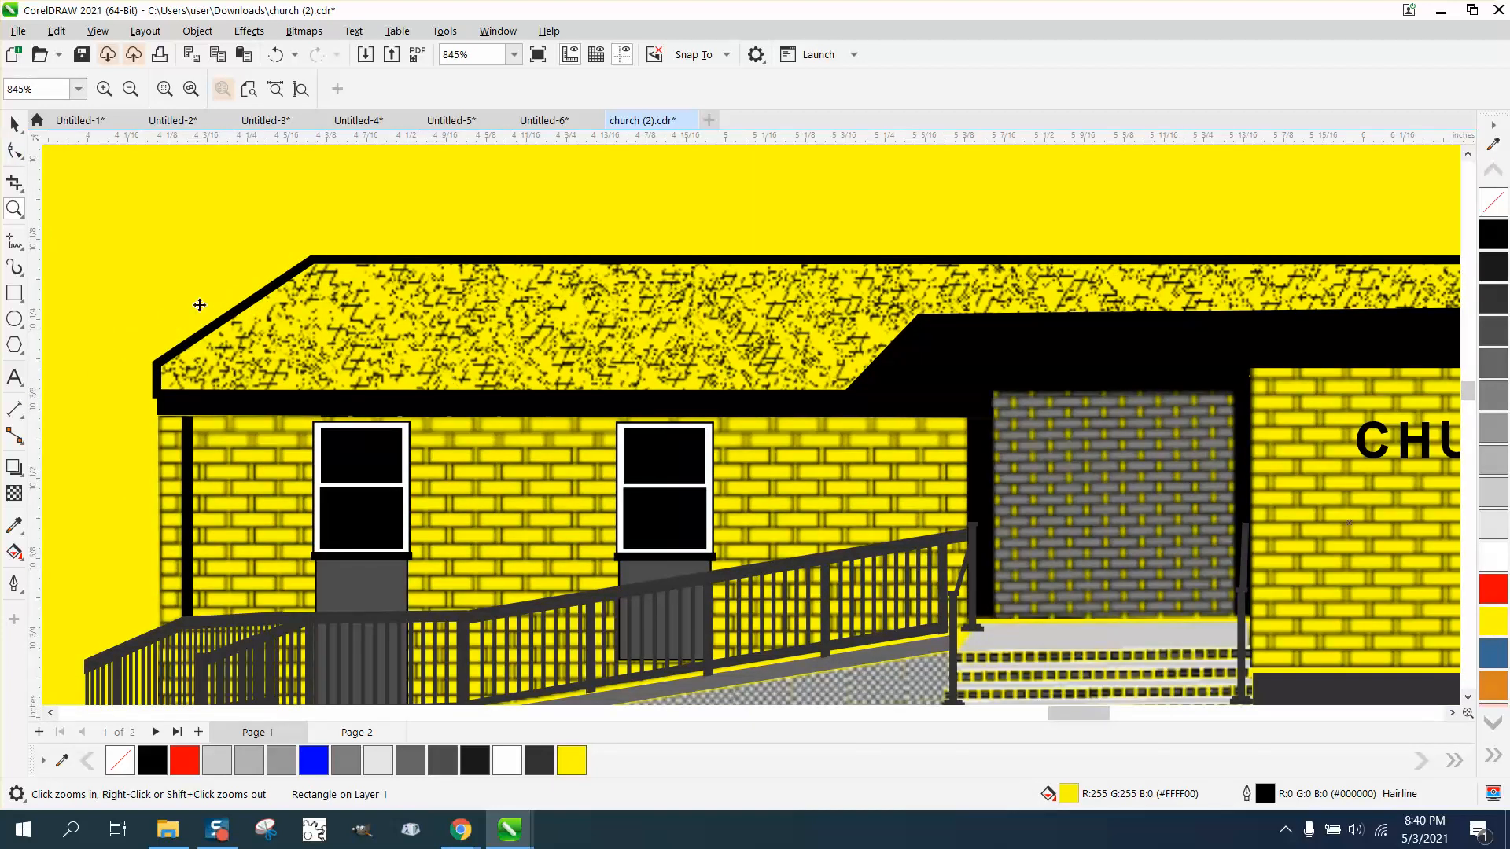
{"action": "left_click", "coordinate": [406, 446]}
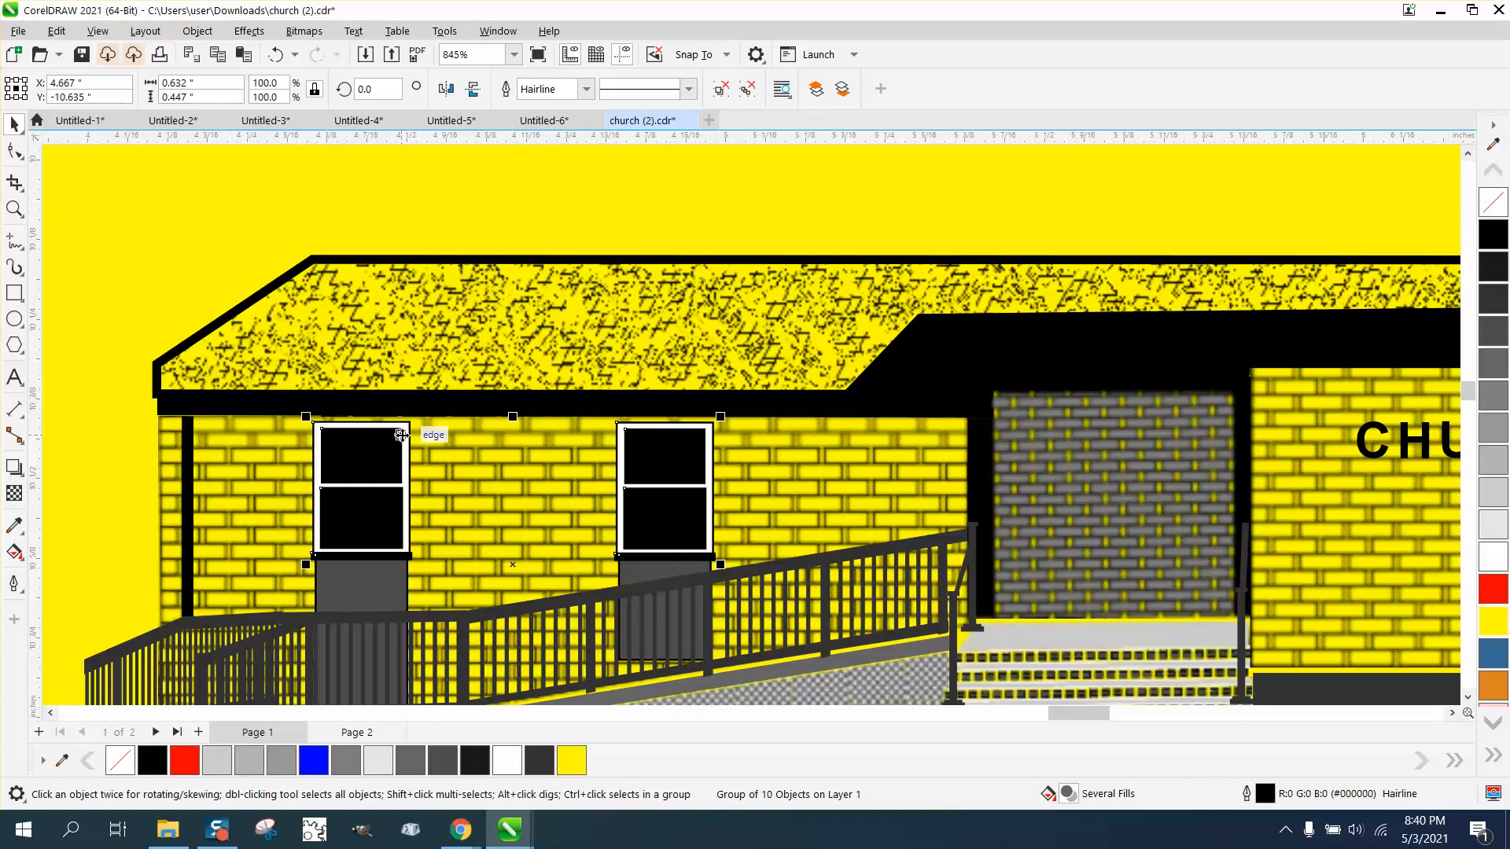
{"action": "scroll", "coordinate": [385, 410], "scroll_direction": "down", "scroll_amount": 1}
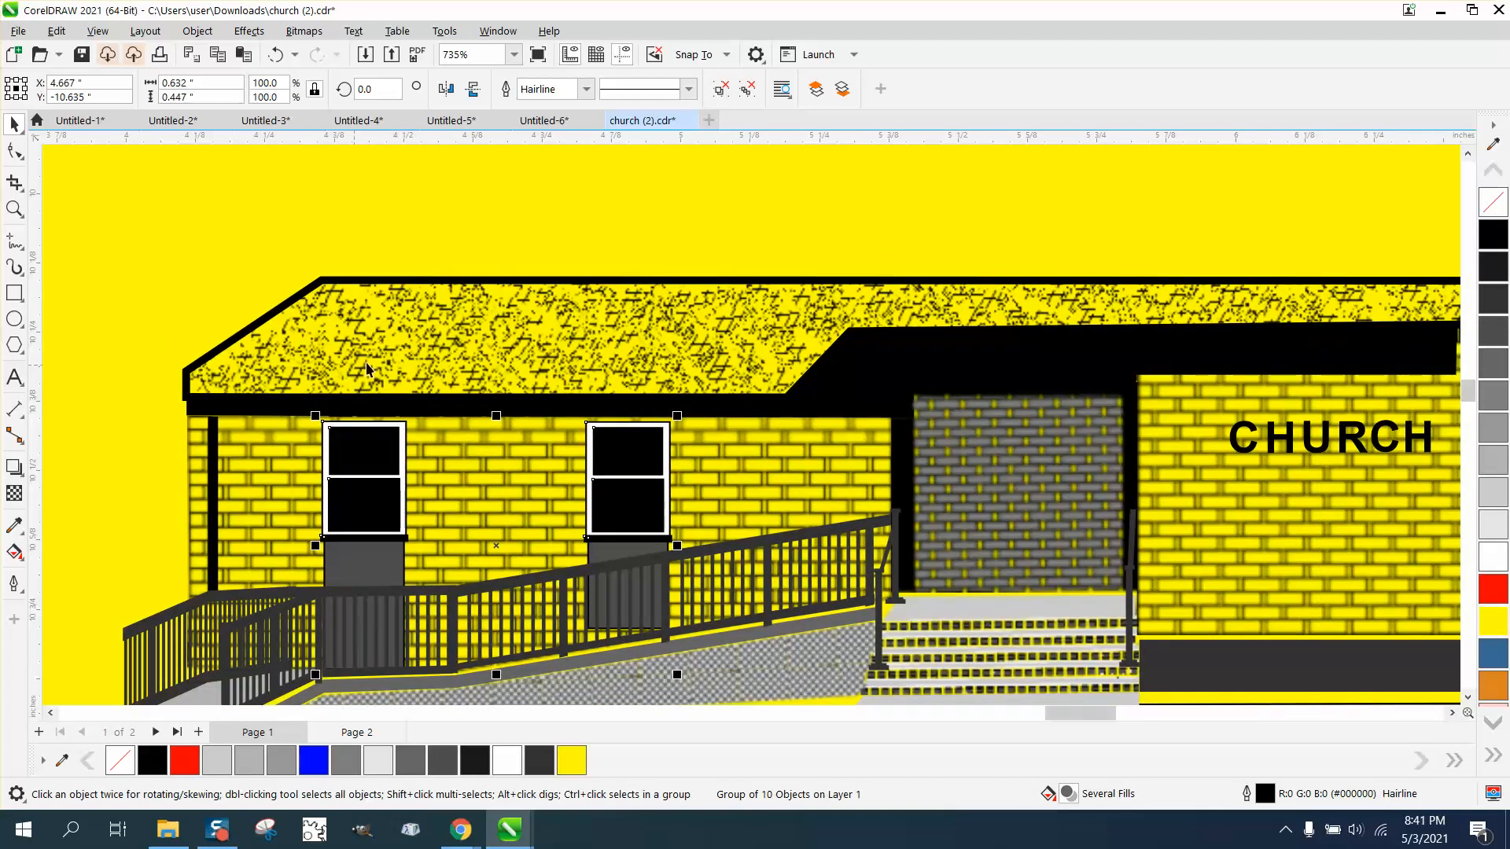
{"action": "scroll", "coordinate": [366, 367], "scroll_direction": "down", "scroll_amount": 2}
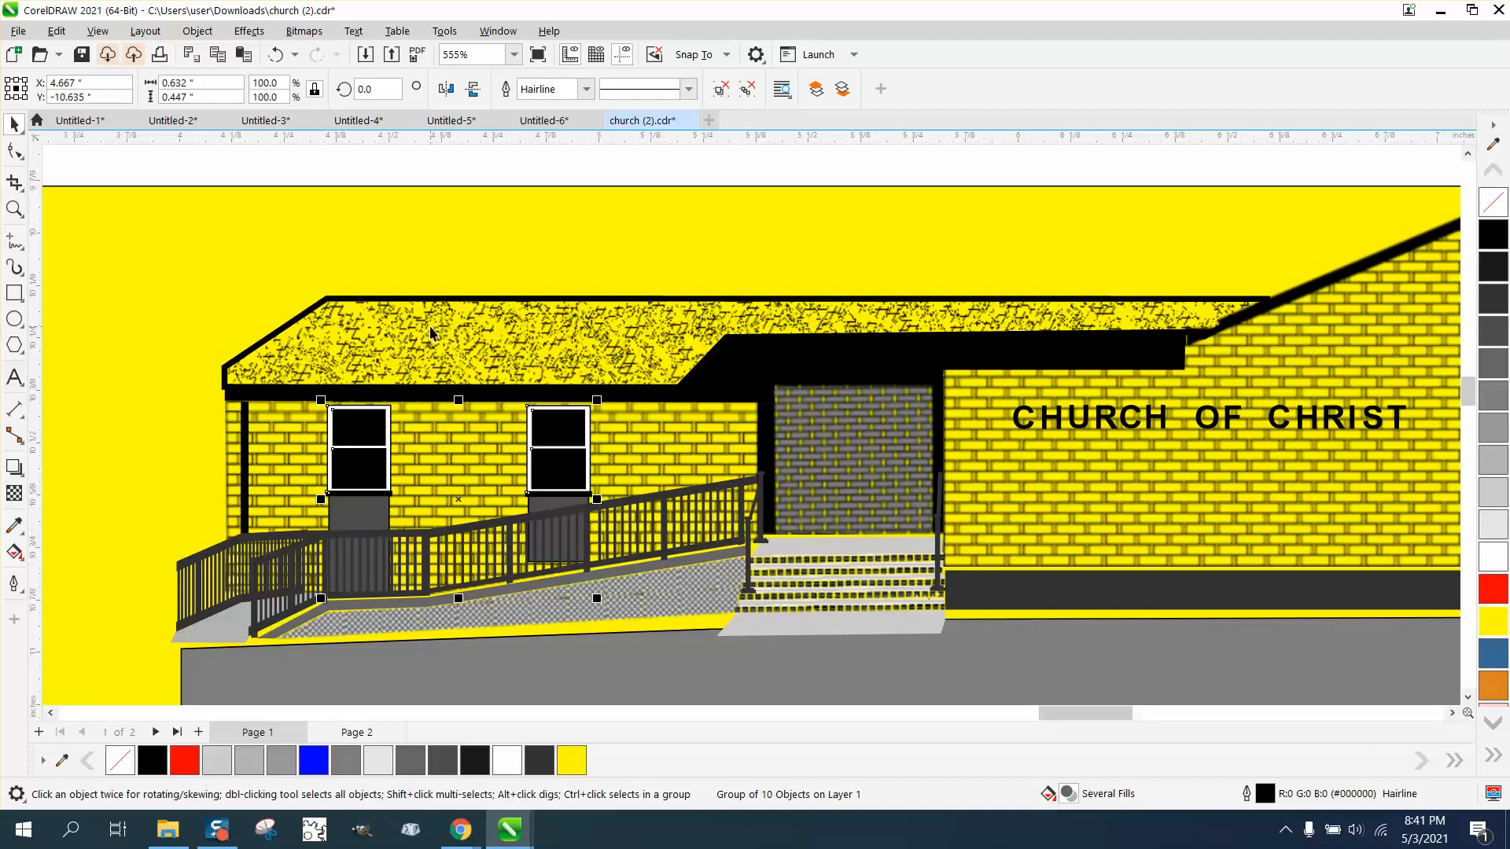
{"action": "scroll", "coordinate": [660, 330], "scroll_direction": "down", "scroll_amount": 1}
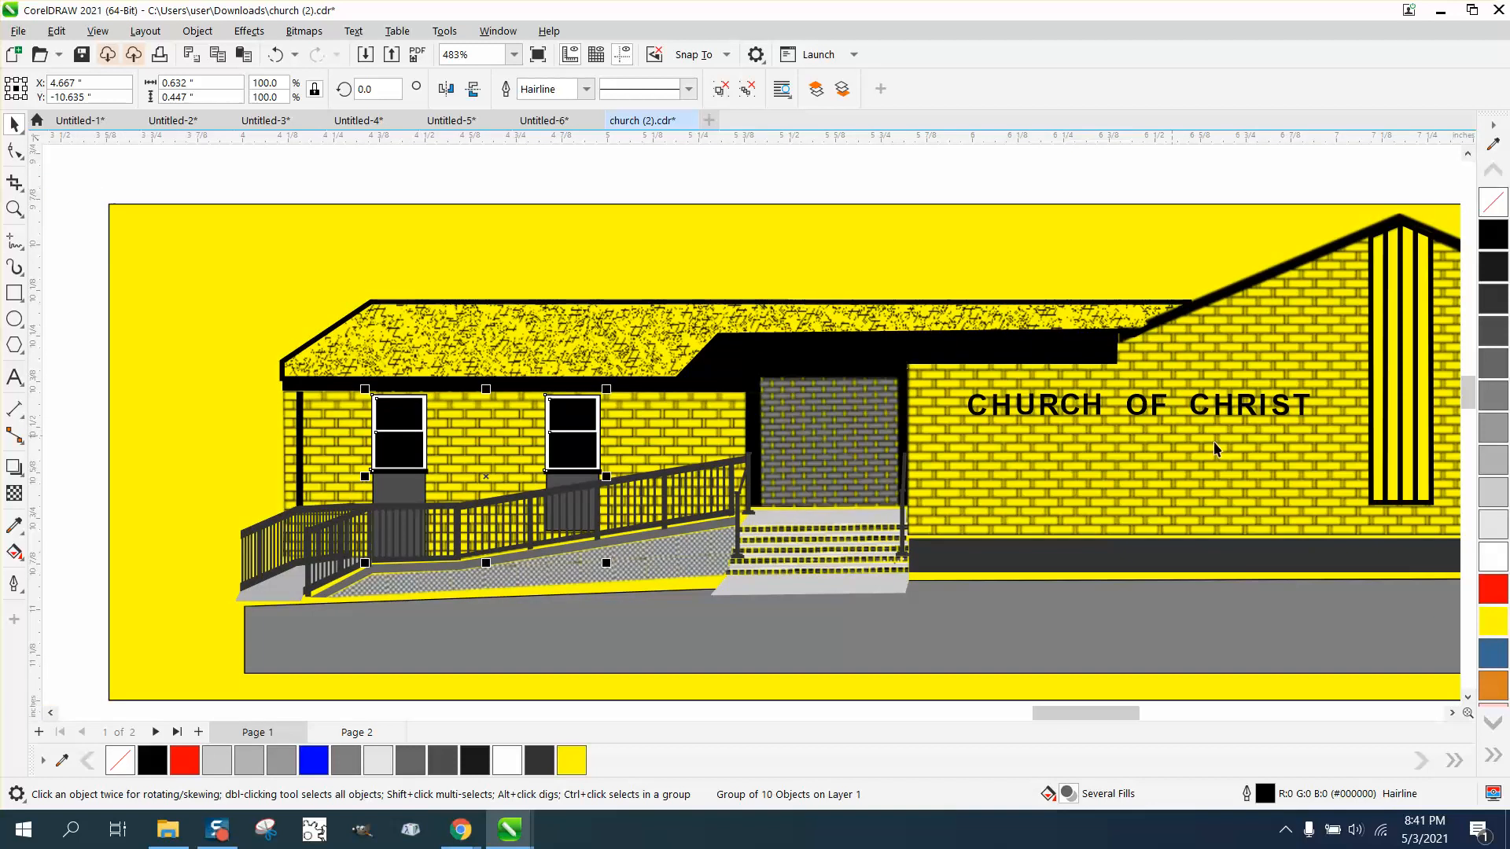
{"action": "scroll", "coordinate": [852, 366], "scroll_direction": "down", "scroll_amount": 1}
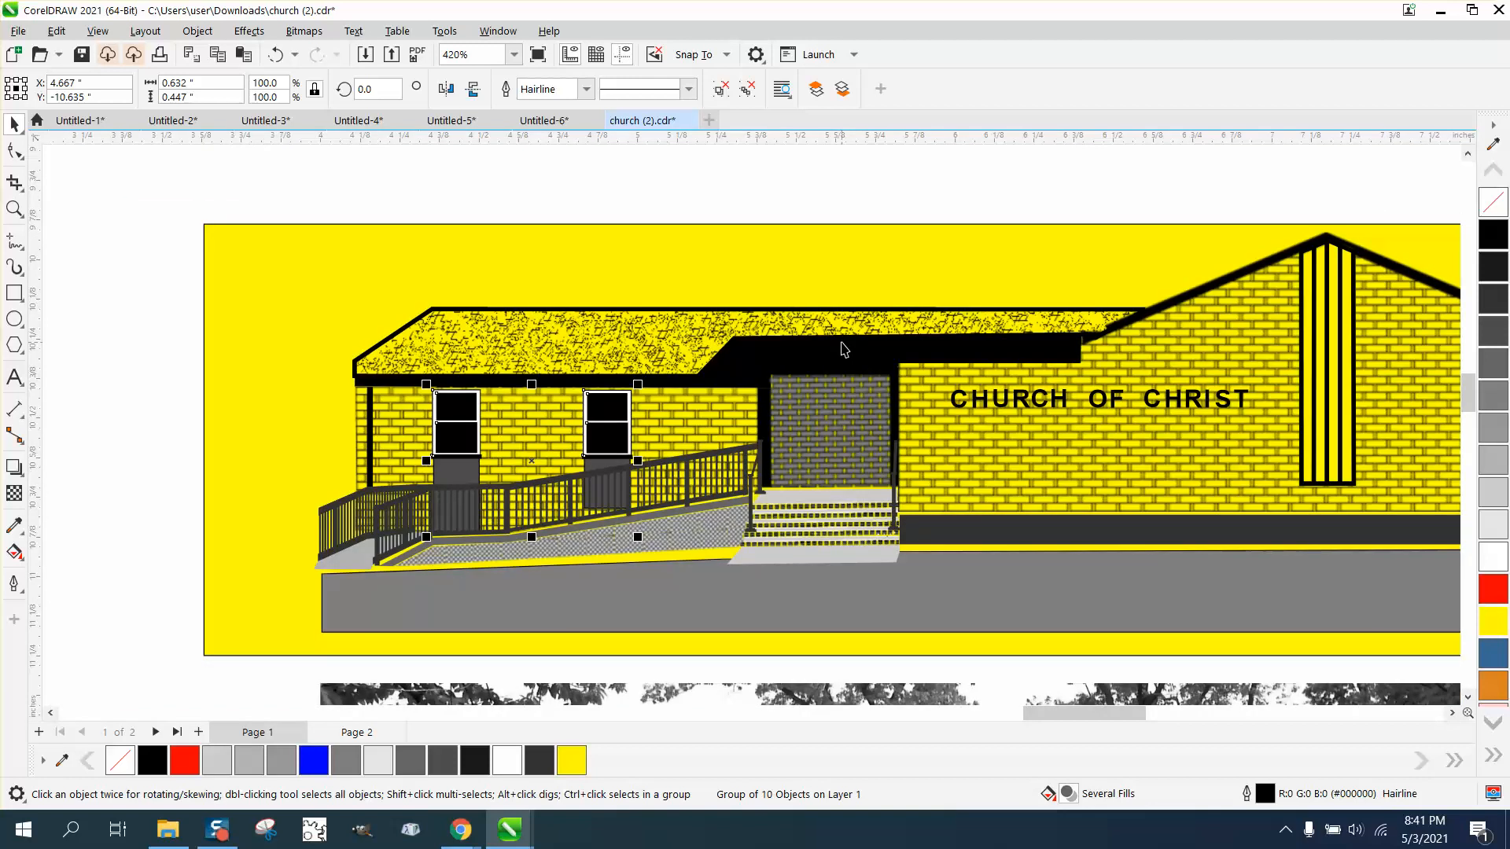
Delete the yellow rectangle behind the church drawing.
{"action": "left_click", "coordinate": [814, 271]}
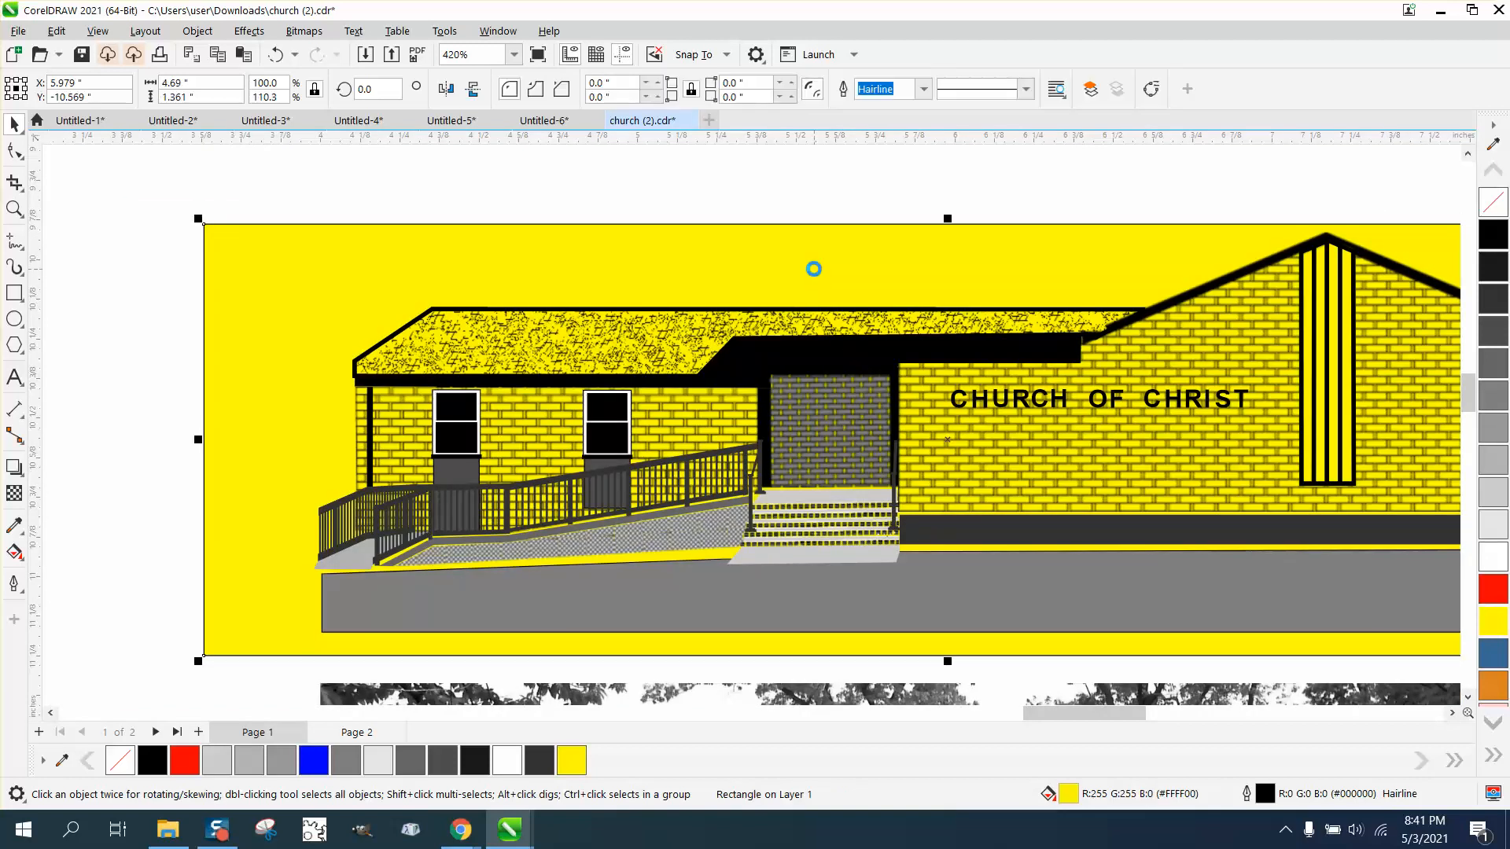
{"action": "key", "text": "Delete"}
{"action": "scroll", "coordinate": [590, 268], "scroll_direction": "down", "scroll_amount": 6}
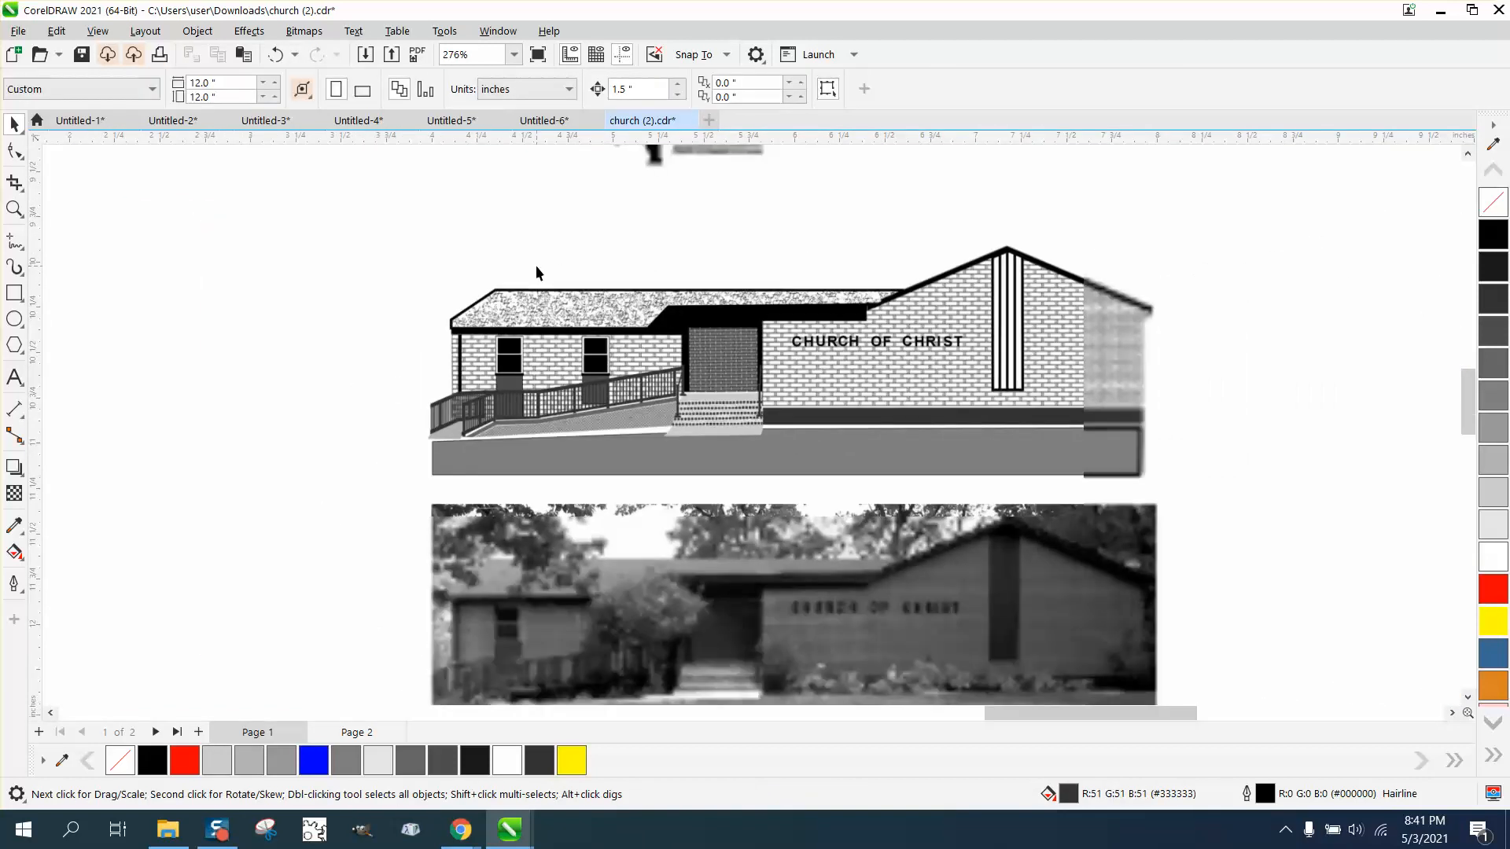
Move the tree out beside the church drawing and convert it to a 300 dpi Black and White (1-bit) bitmap.
{"action": "left_click_drag", "start_coordinate": [699, 297], "coordinate": [307, 384]}
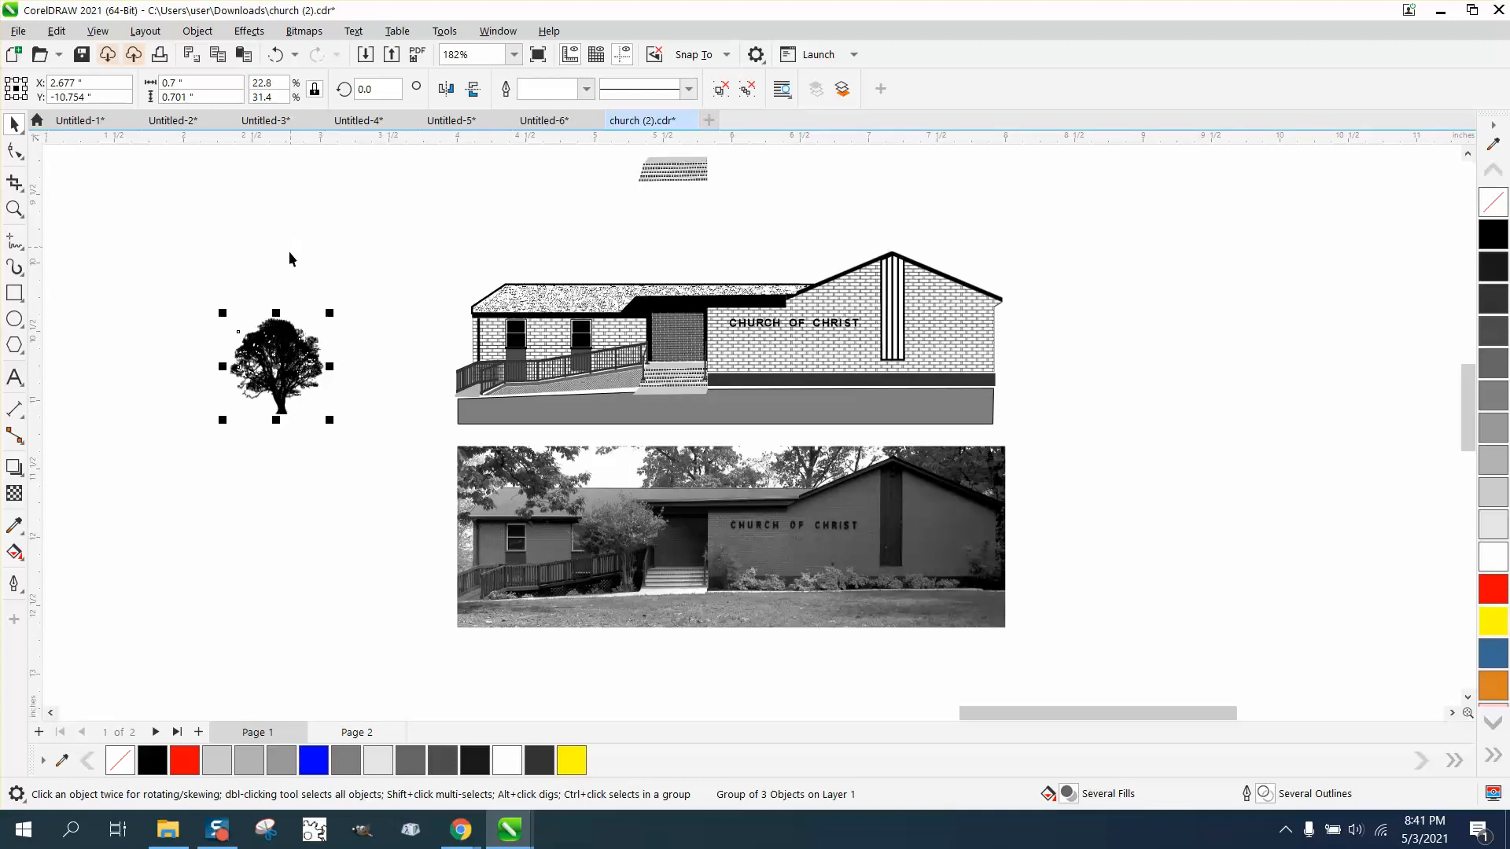
{"action": "left_click", "coordinate": [198, 31]}
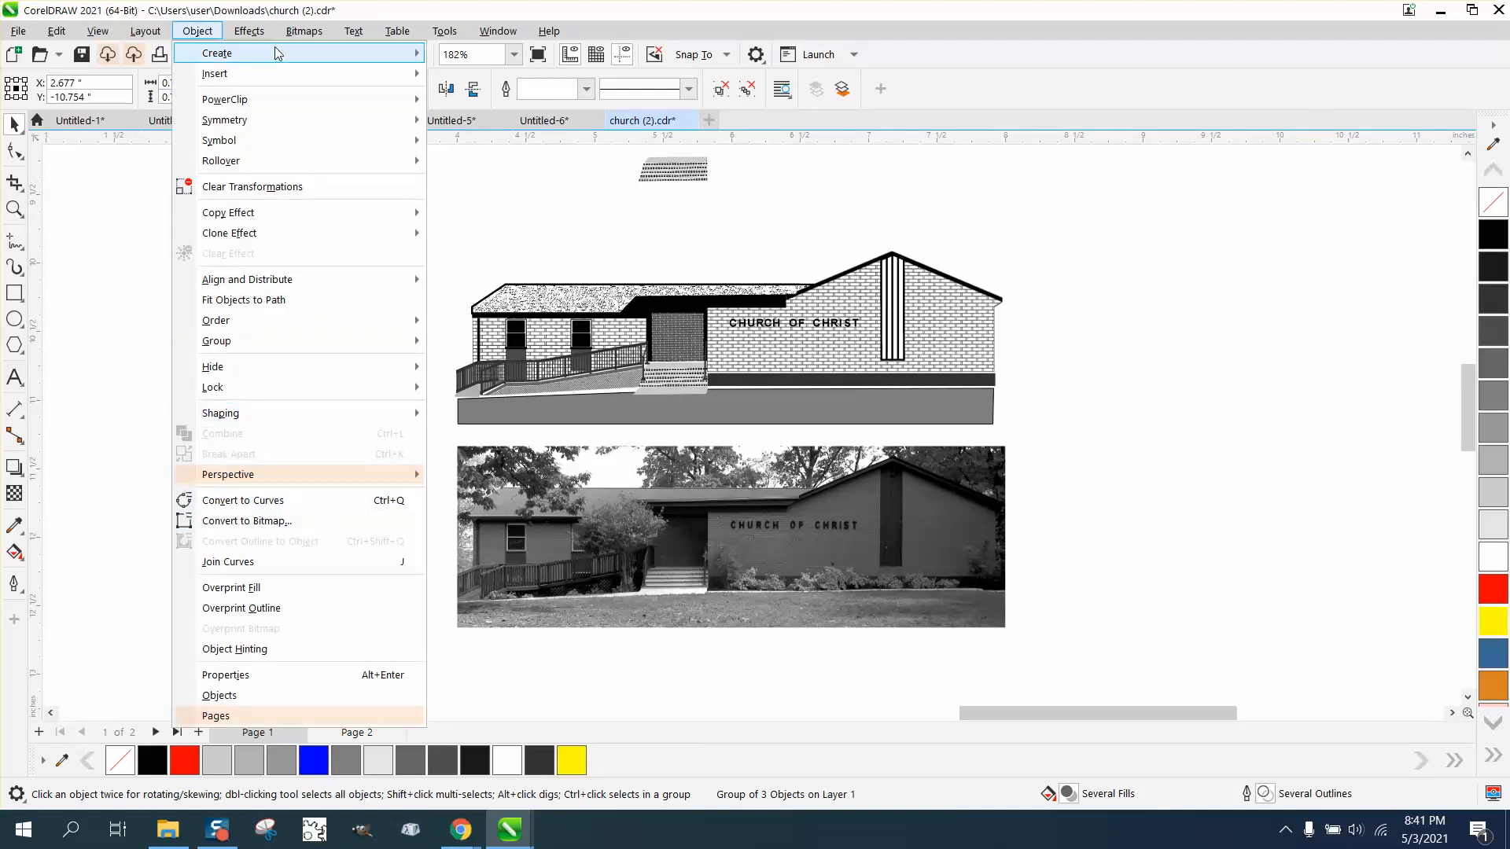
{"action": "left_click", "coordinate": [314, 52]}
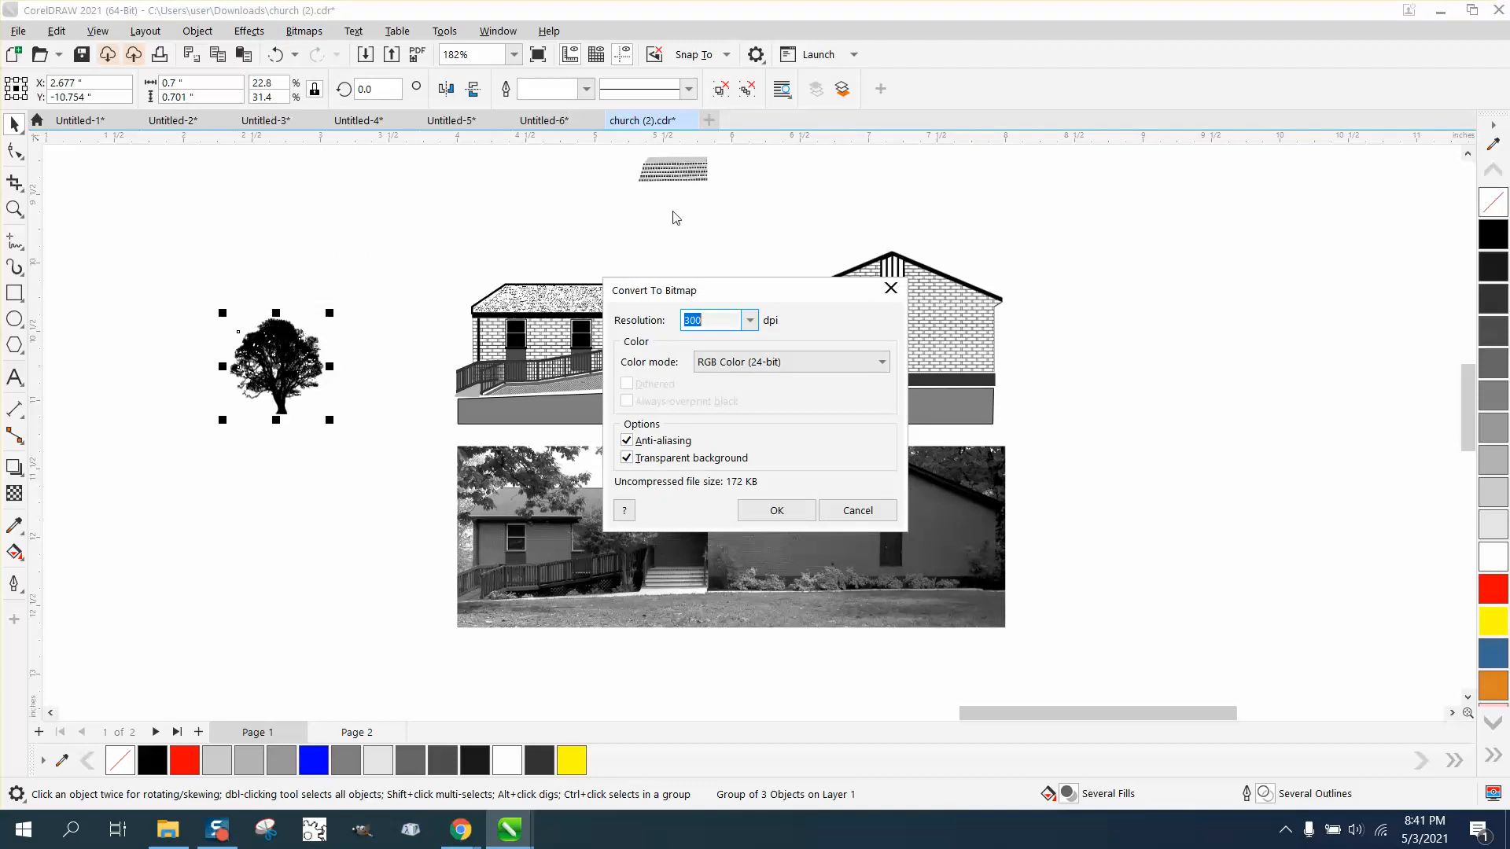
{"action": "left_click", "coordinate": [882, 363]}
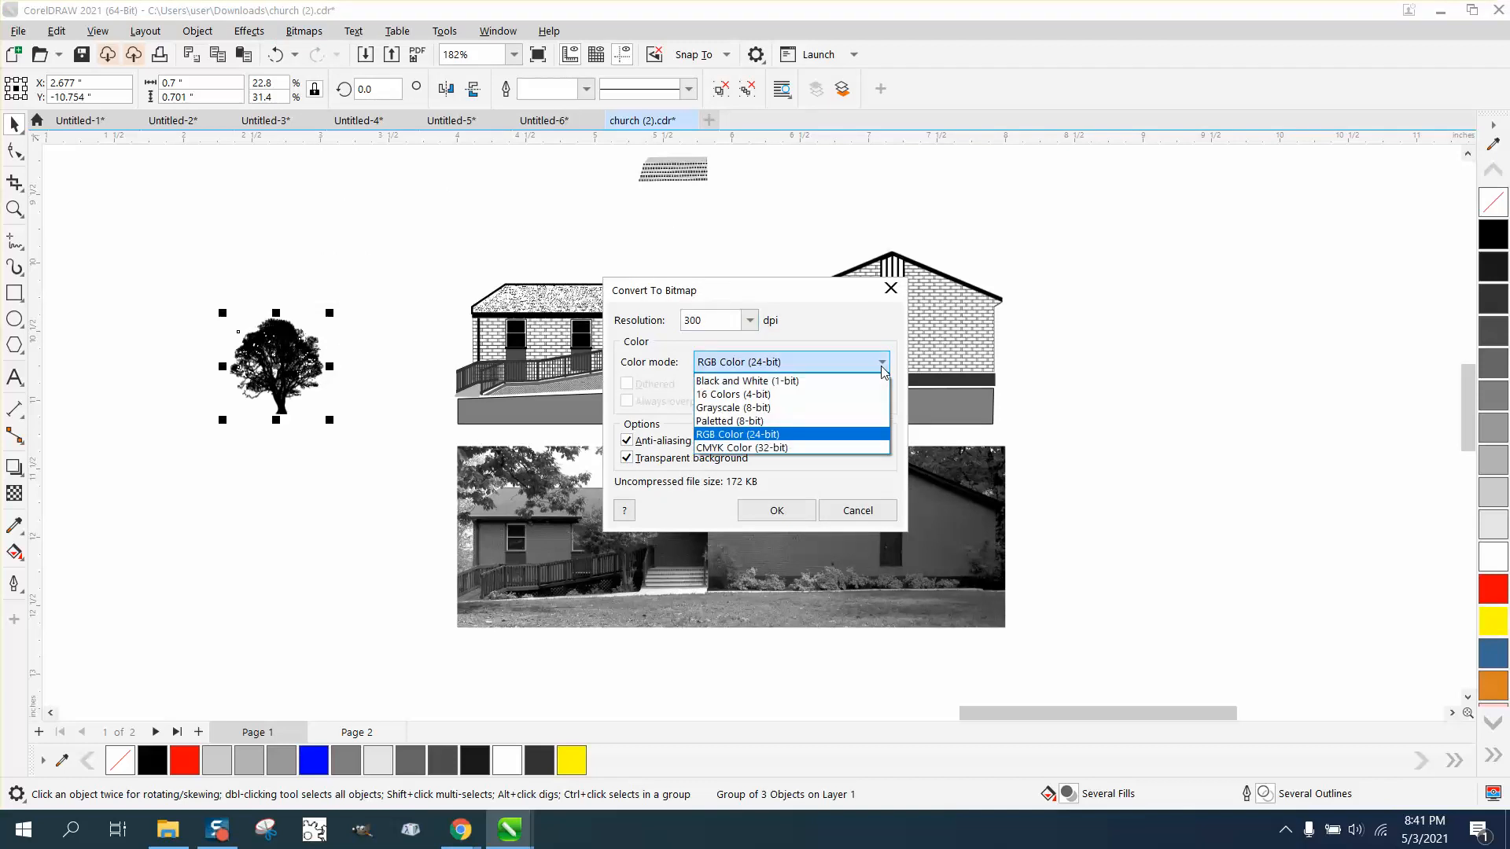
{"action": "left_click", "coordinate": [765, 382]}
{"action": "left_click", "coordinate": [776, 510]}
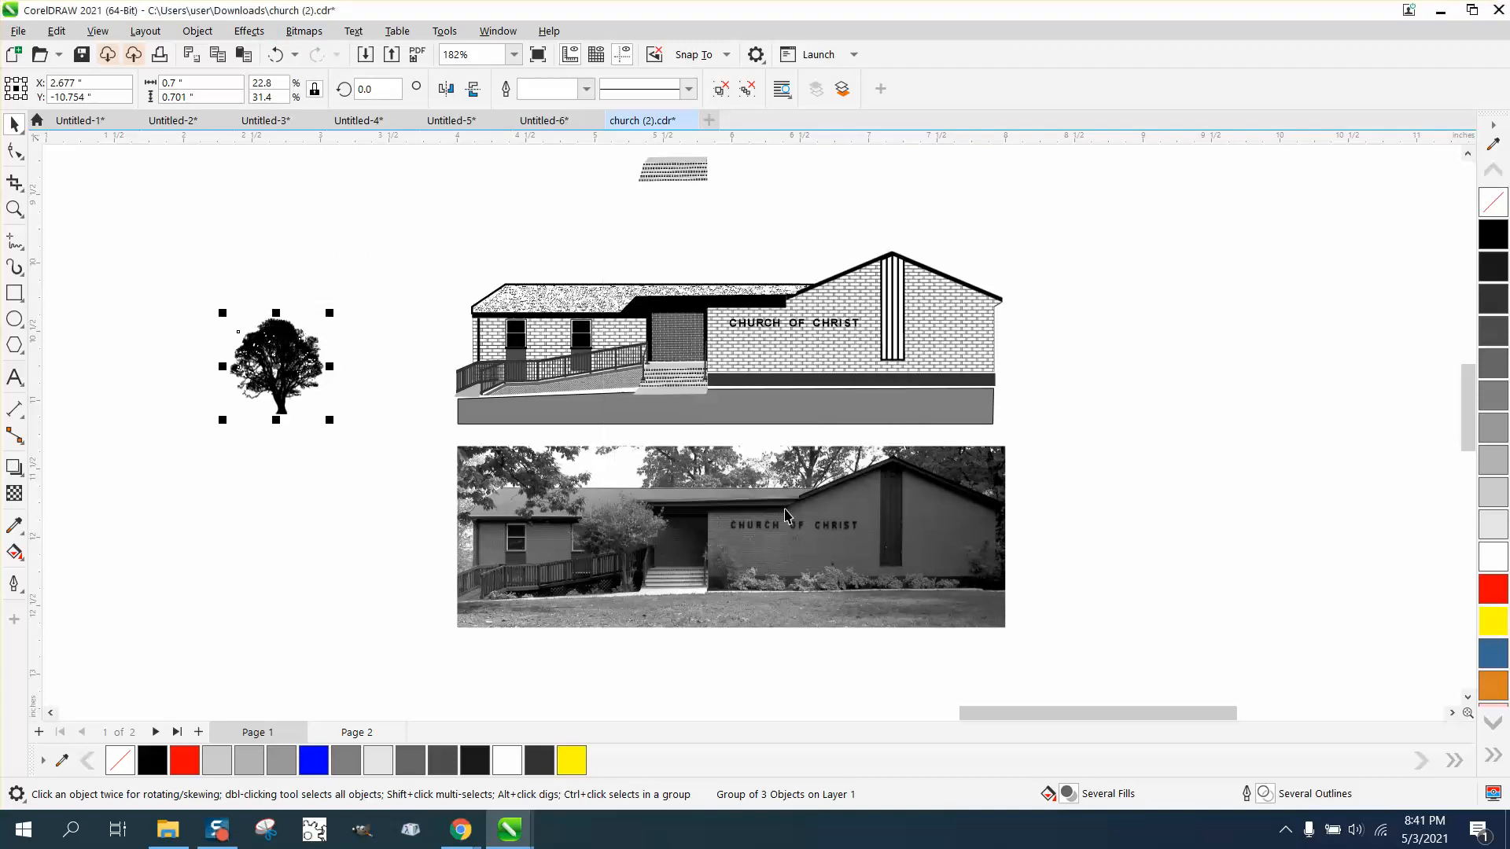
Resample the tree bitmap at 300 dpi and outline-trace it as Clipart, removing the background color and deleting the original.
{"action": "left_click", "coordinate": [303, 31]}
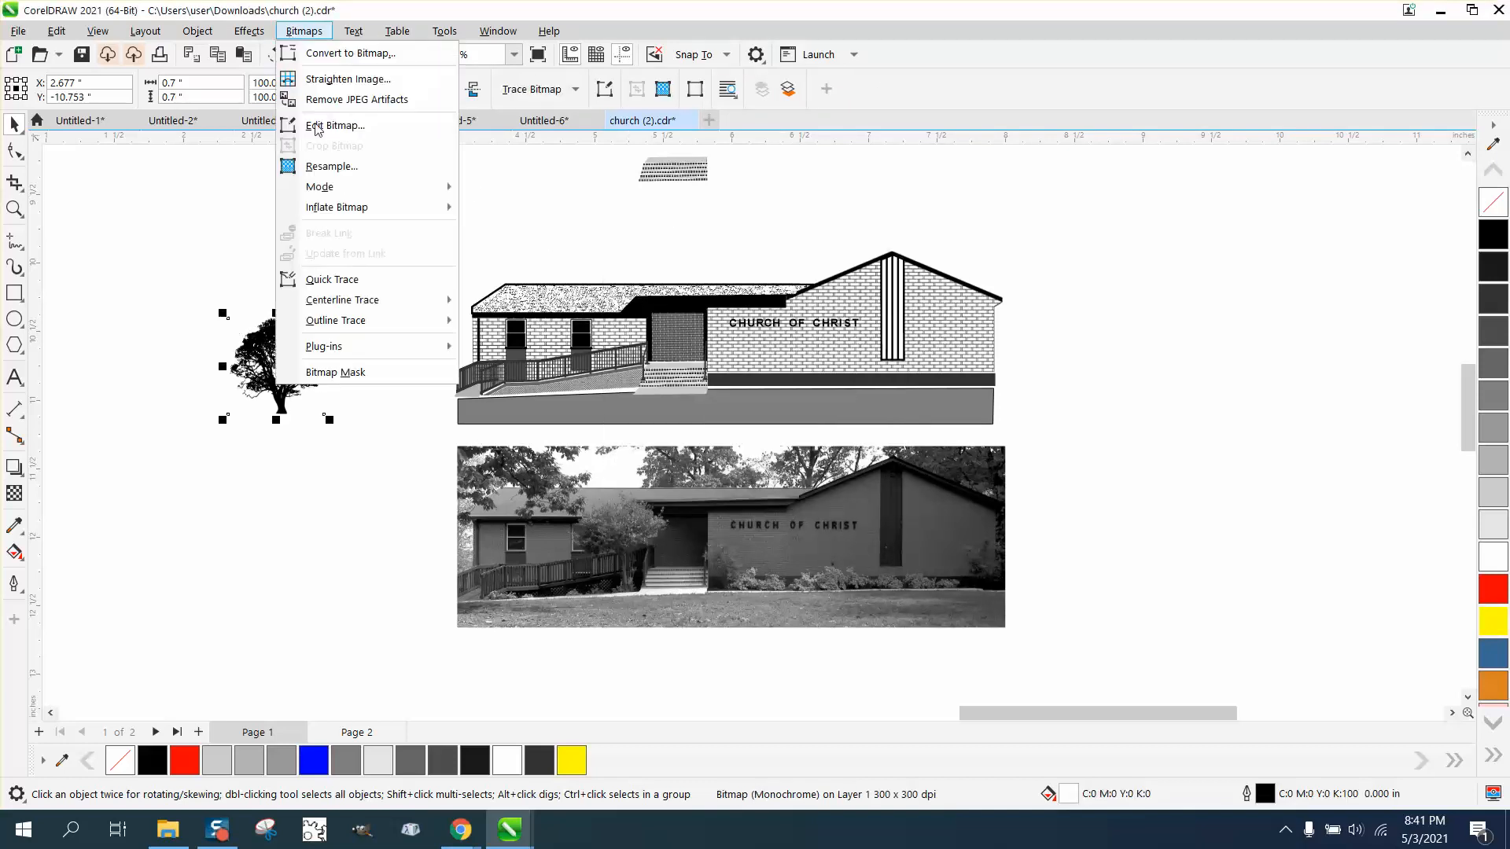
{"action": "left_click", "coordinate": [338, 167]}
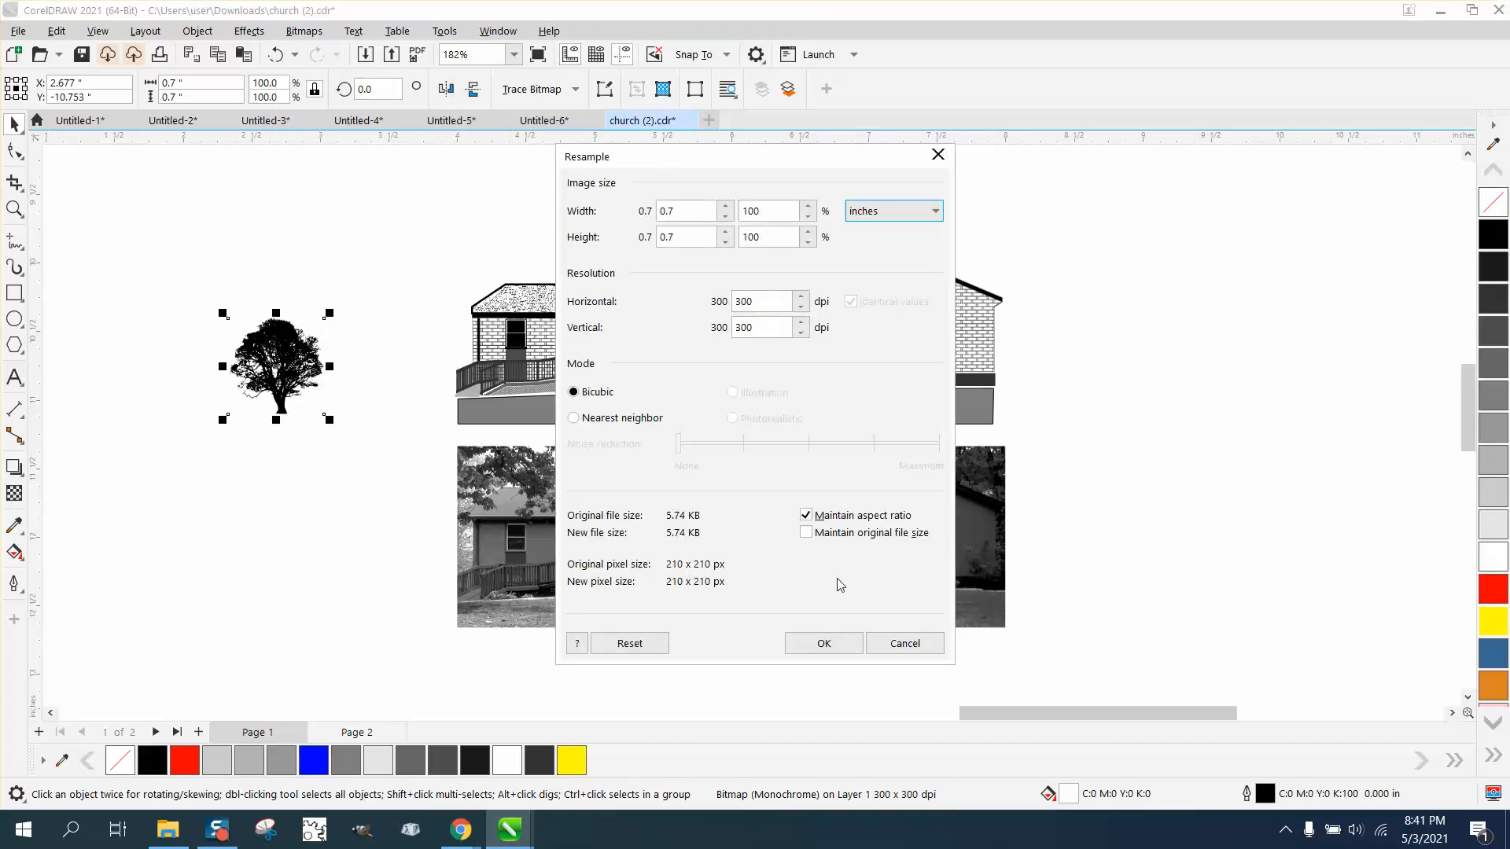
{"action": "left_click", "coordinate": [839, 641]}
{"action": "left_click", "coordinate": [576, 91]}
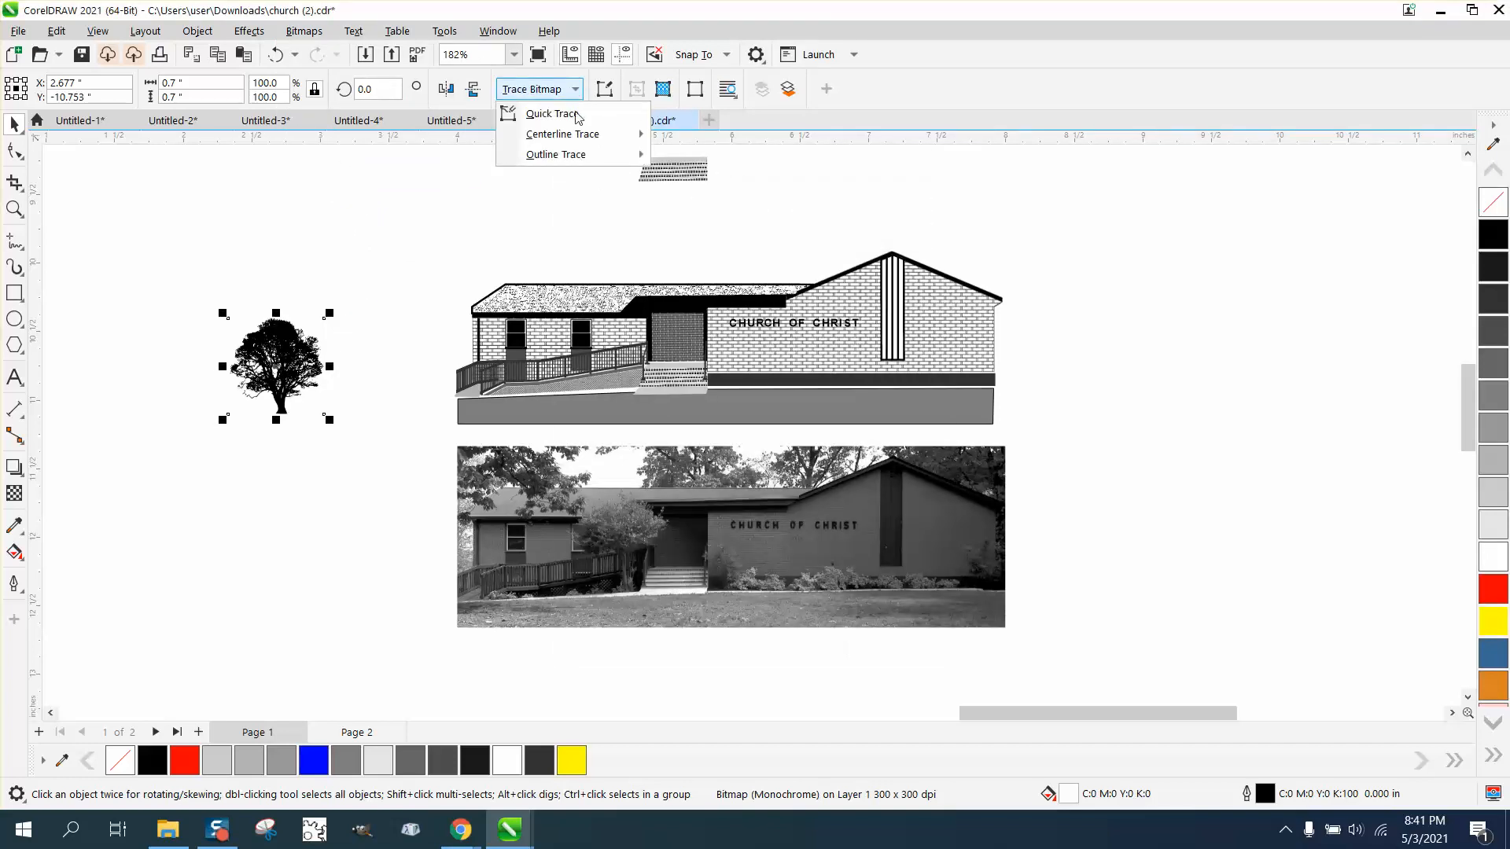
{"action": "mouse_move", "coordinate": [598, 155]}
{"action": "left_click", "coordinate": [682, 230]}
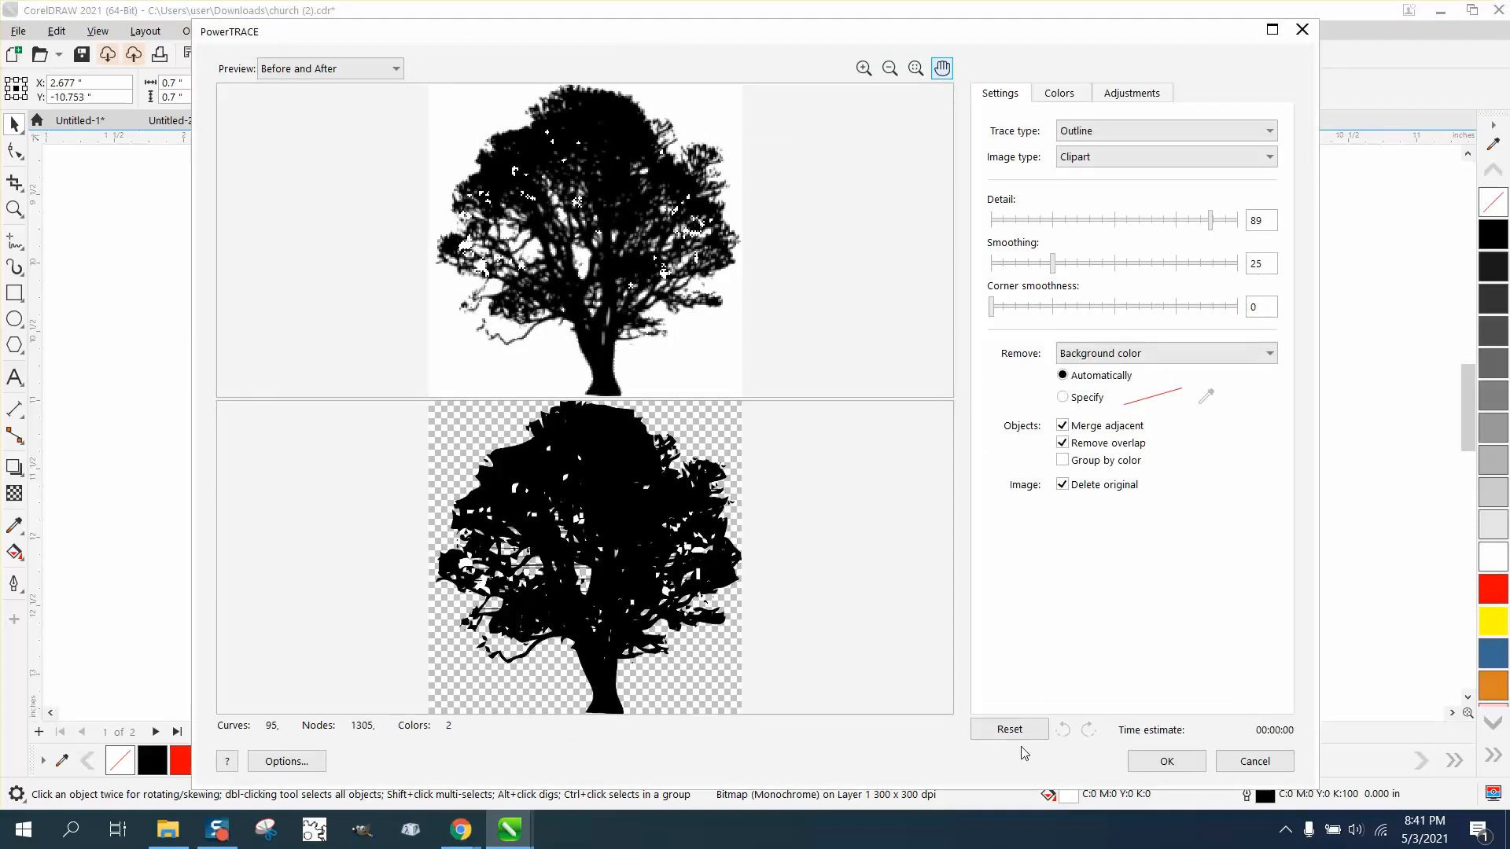
{"action": "left_click", "coordinate": [1166, 761]}
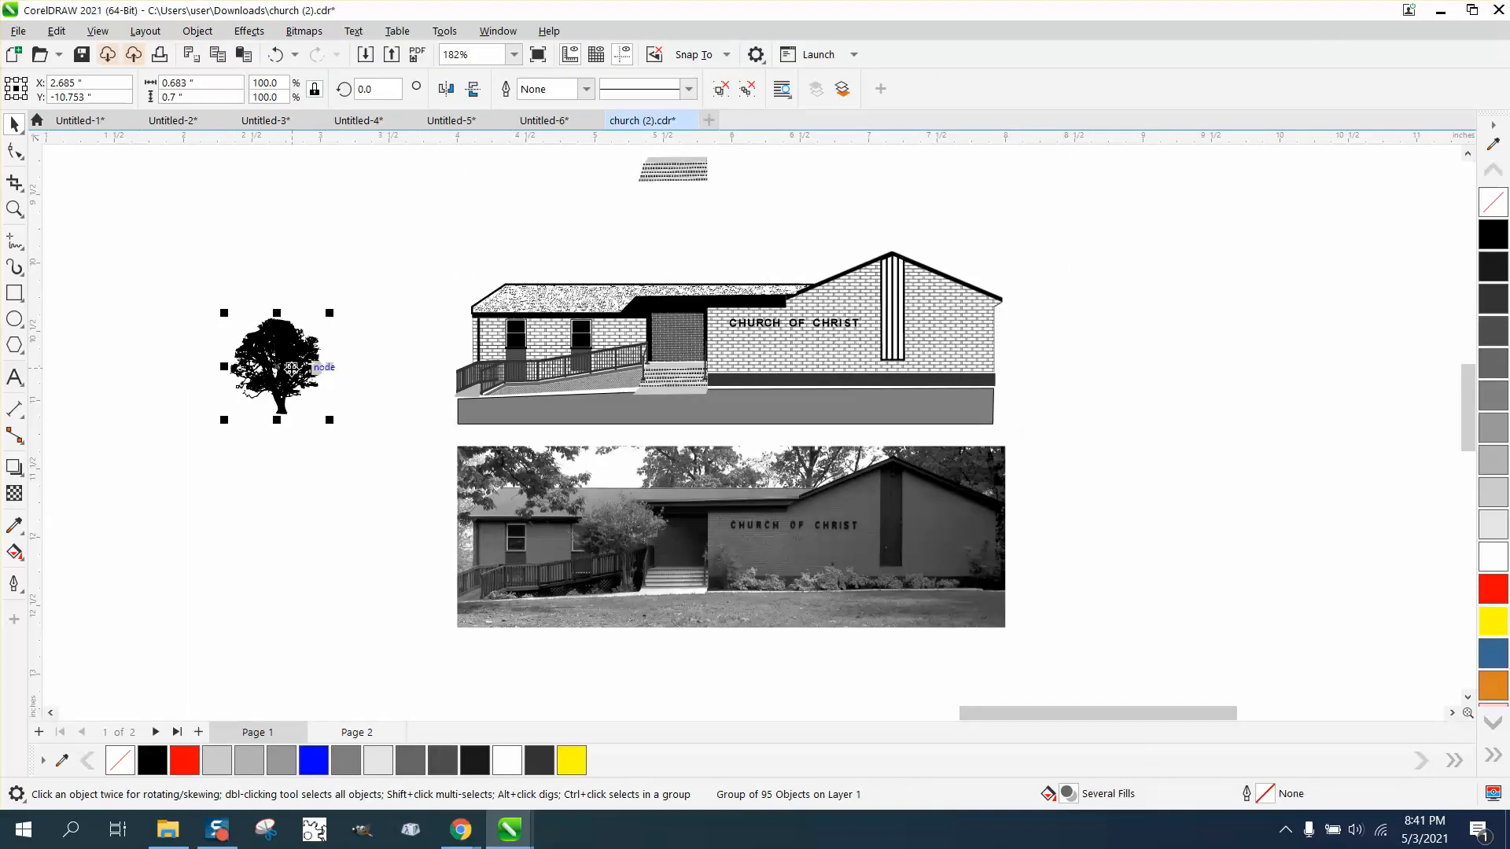
Move the traced tree clear of the other tree and cover it with a yellow rectangle about 1.51 by 0.97 inches.
{"action": "mouse_move", "coordinate": [291, 367]}
{"action": "left_mouse_down"}
{"action": "mouse_move", "coordinate": [373, 464]}
{"action": "mouse_move", "coordinate": [390, 235]}
{"action": "left_mouse_up"}
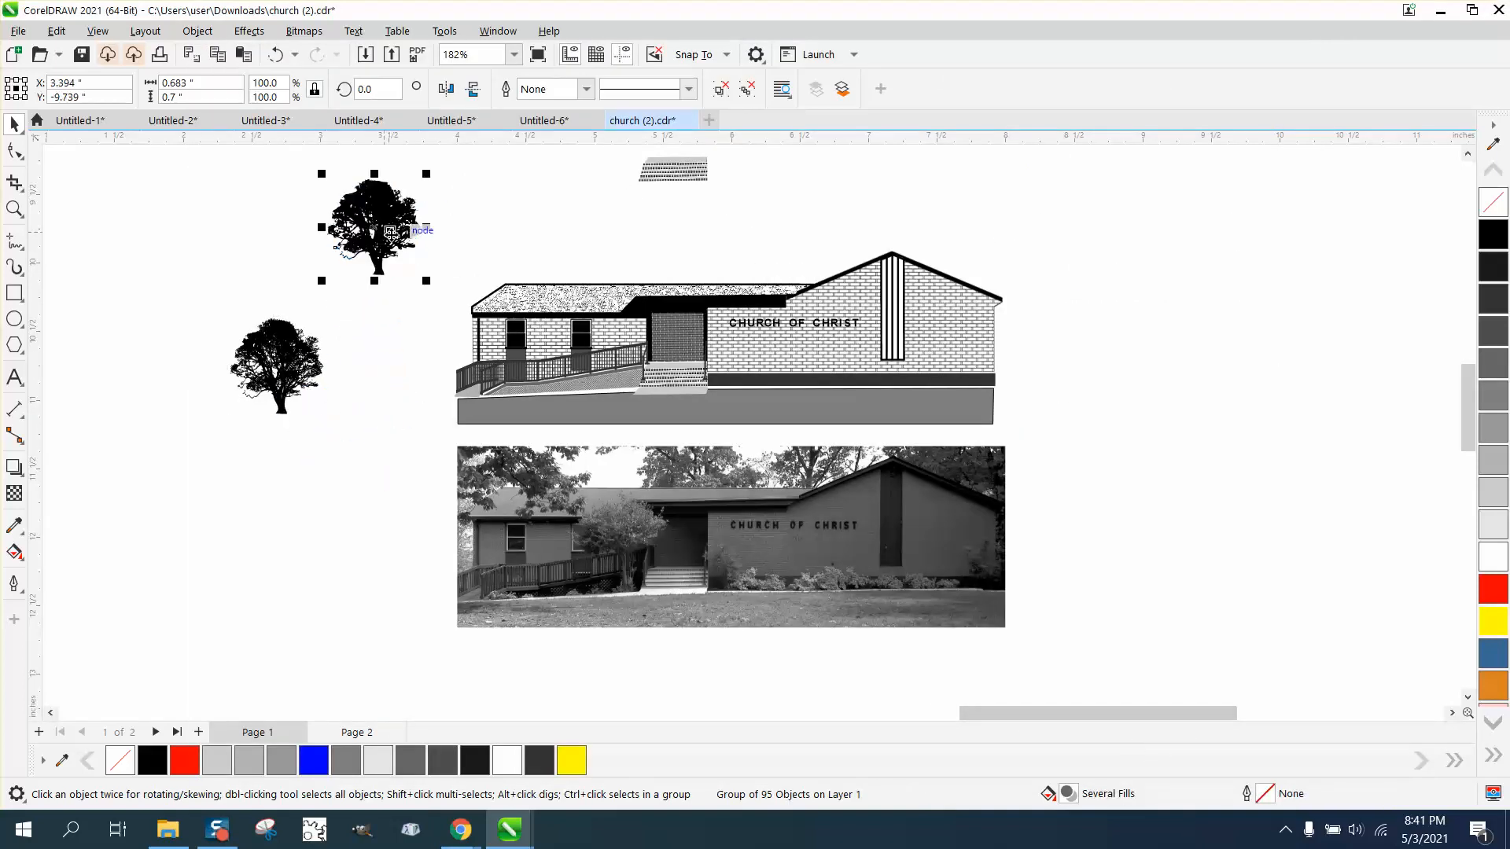
{"action": "left_click", "coordinate": [13, 209]}
{"action": "left_click", "coordinate": [14, 292]}
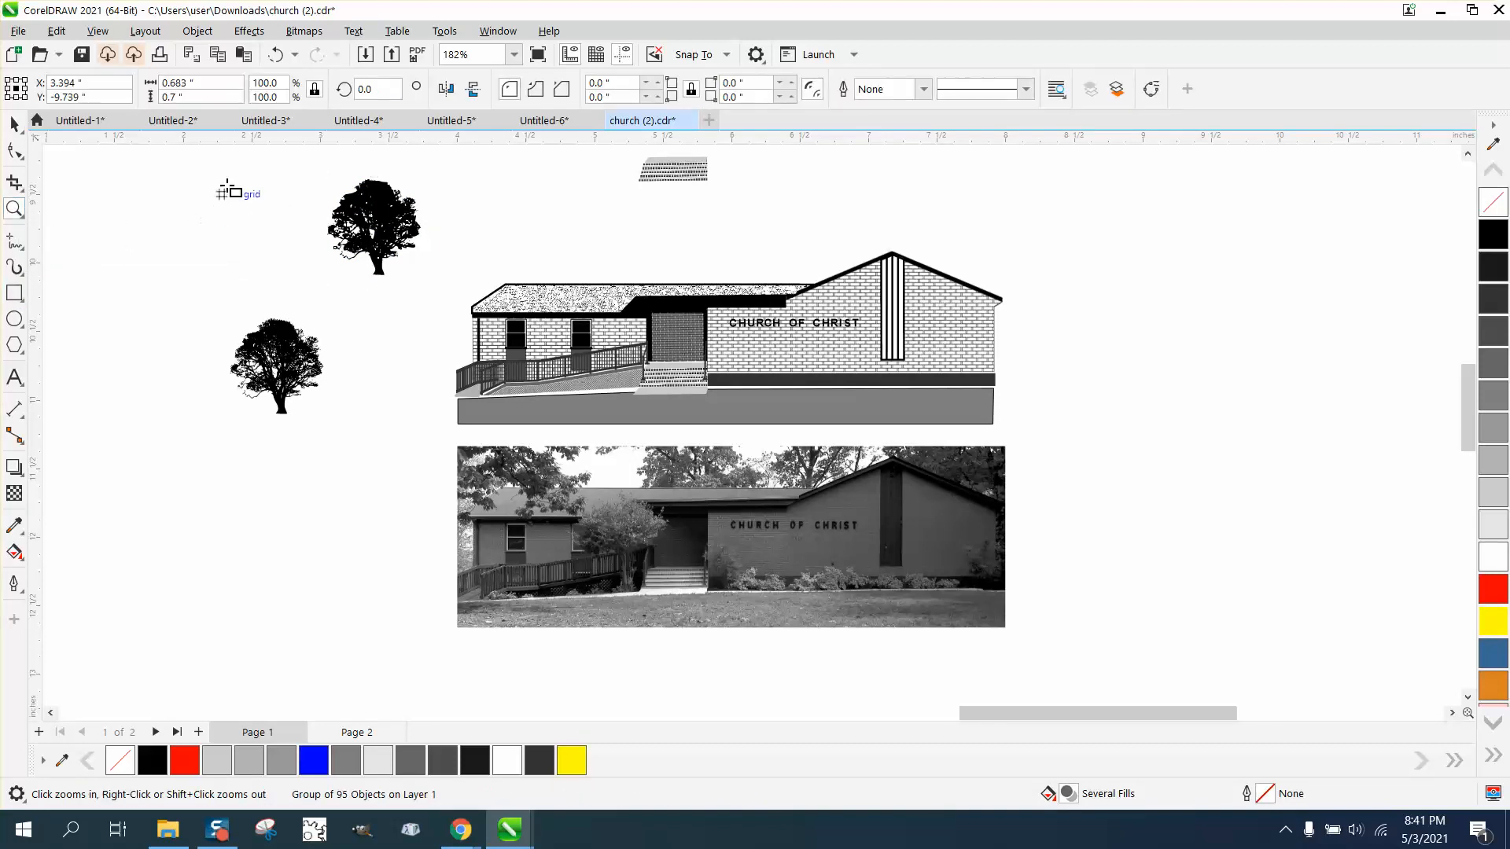
{"action": "left_click_drag", "start_coordinate": [256, 167], "coordinate": [469, 307]}
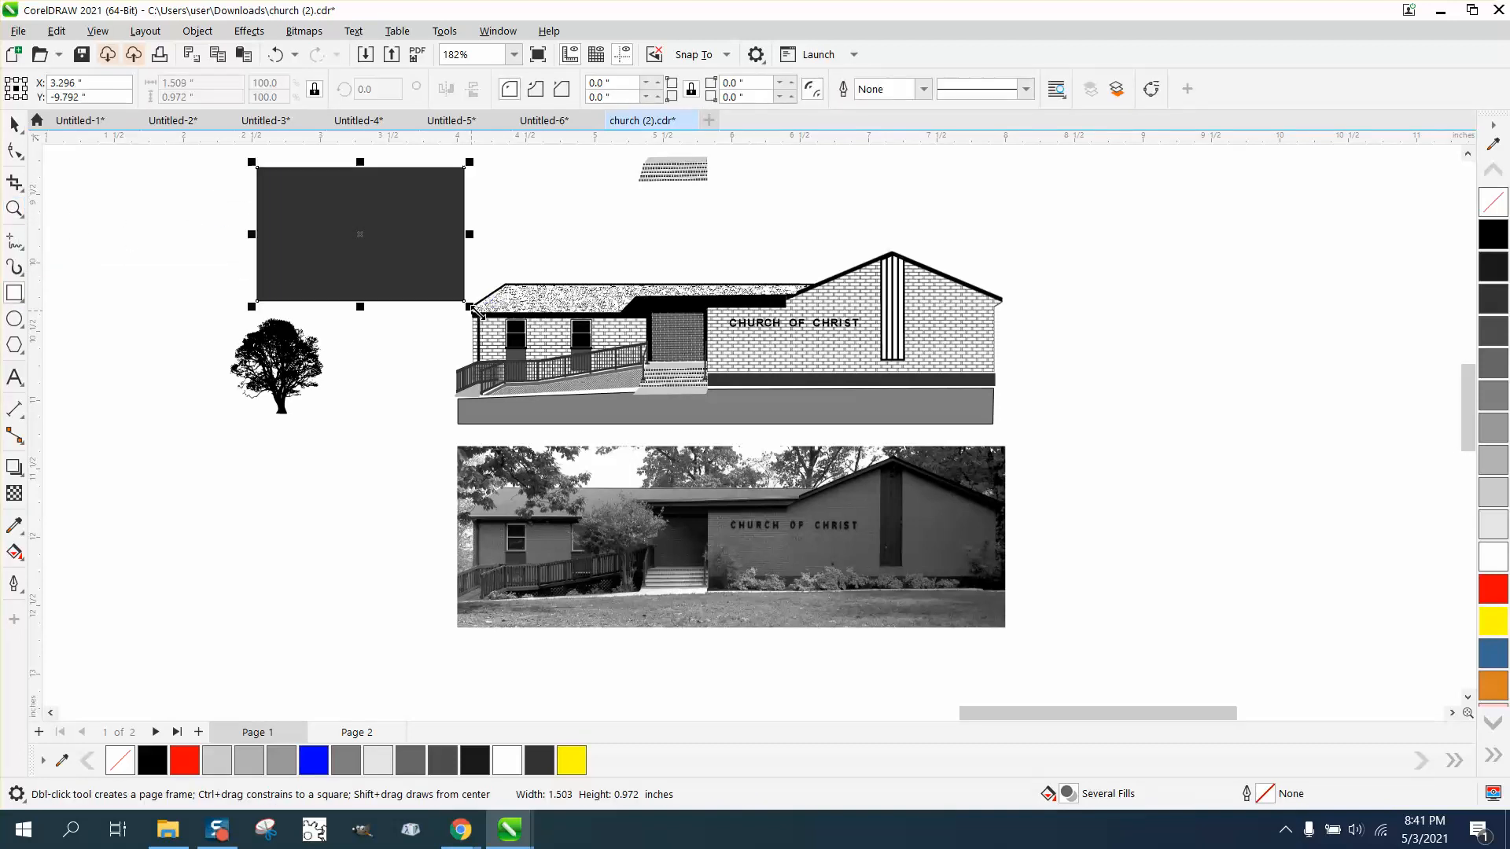
{"action": "left_click", "coordinate": [1493, 621]}
Send the small yellow rectangle to the back of the page, behind the traced tree.
{"action": "left_click", "coordinate": [197, 31]}
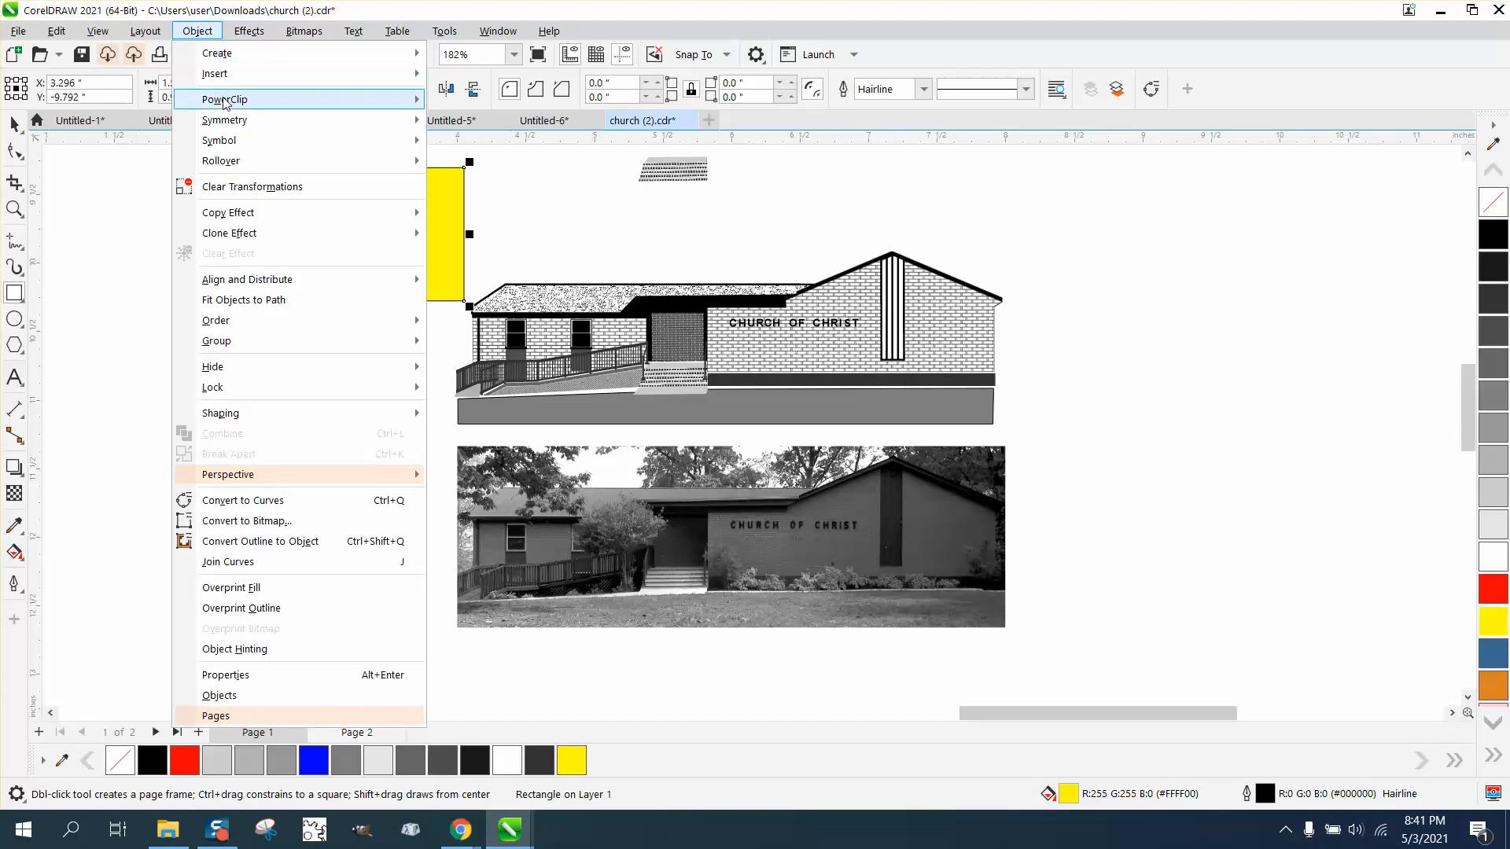
{"action": "mouse_move", "coordinate": [235, 323]}
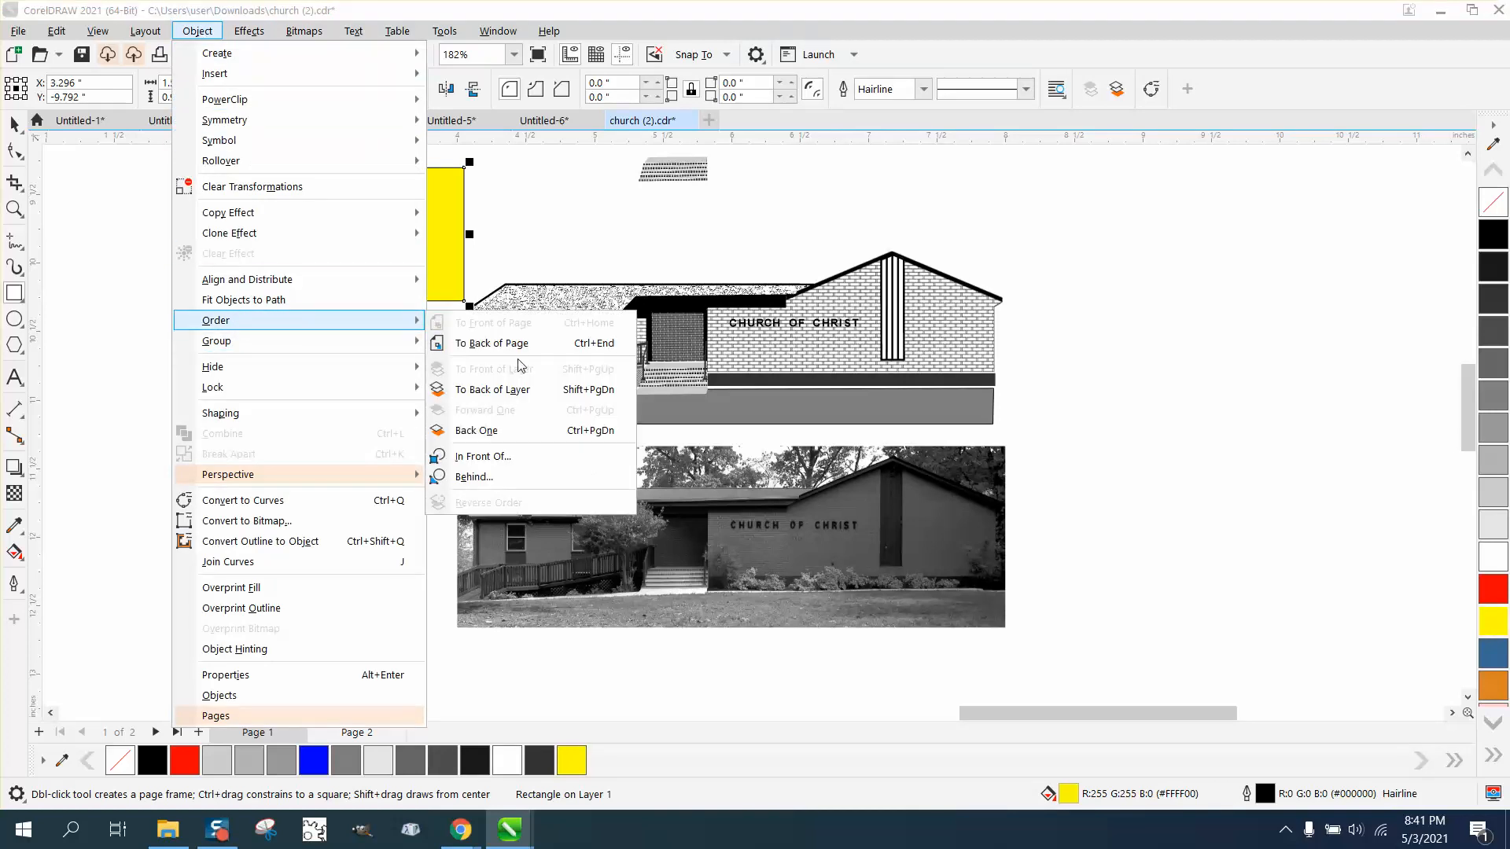
{"action": "left_click", "coordinate": [511, 356]}
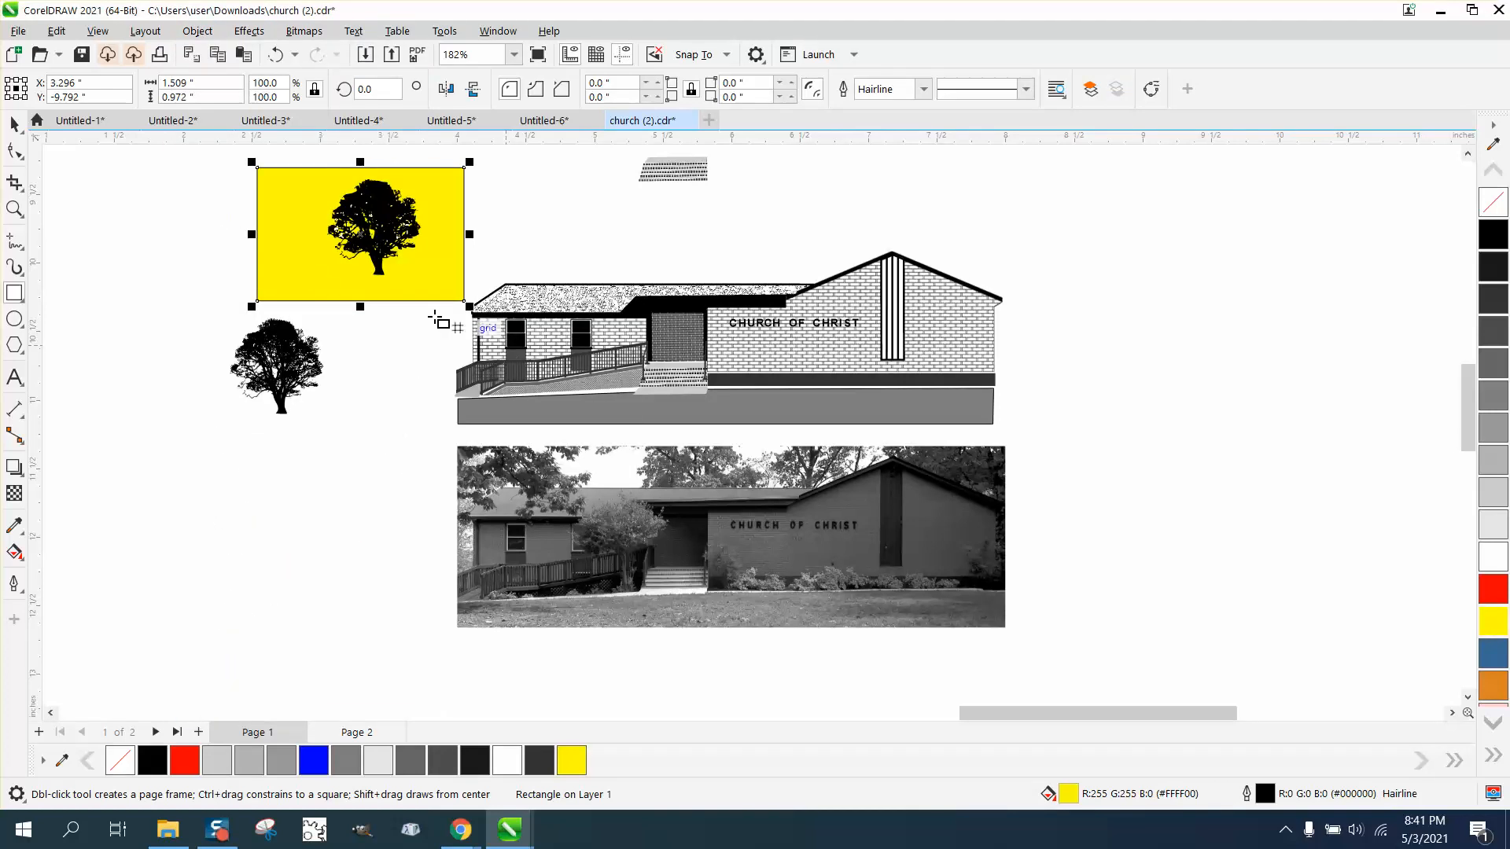
Ungroup the traced tree on the yellow rectangle and clear the selection.
{"action": "left_click", "coordinate": [14, 209]}
{"action": "left_click_drag", "start_coordinate": [341, 191], "coordinate": [485, 259]}
{"action": "right_click", "coordinate": [485, 259]}
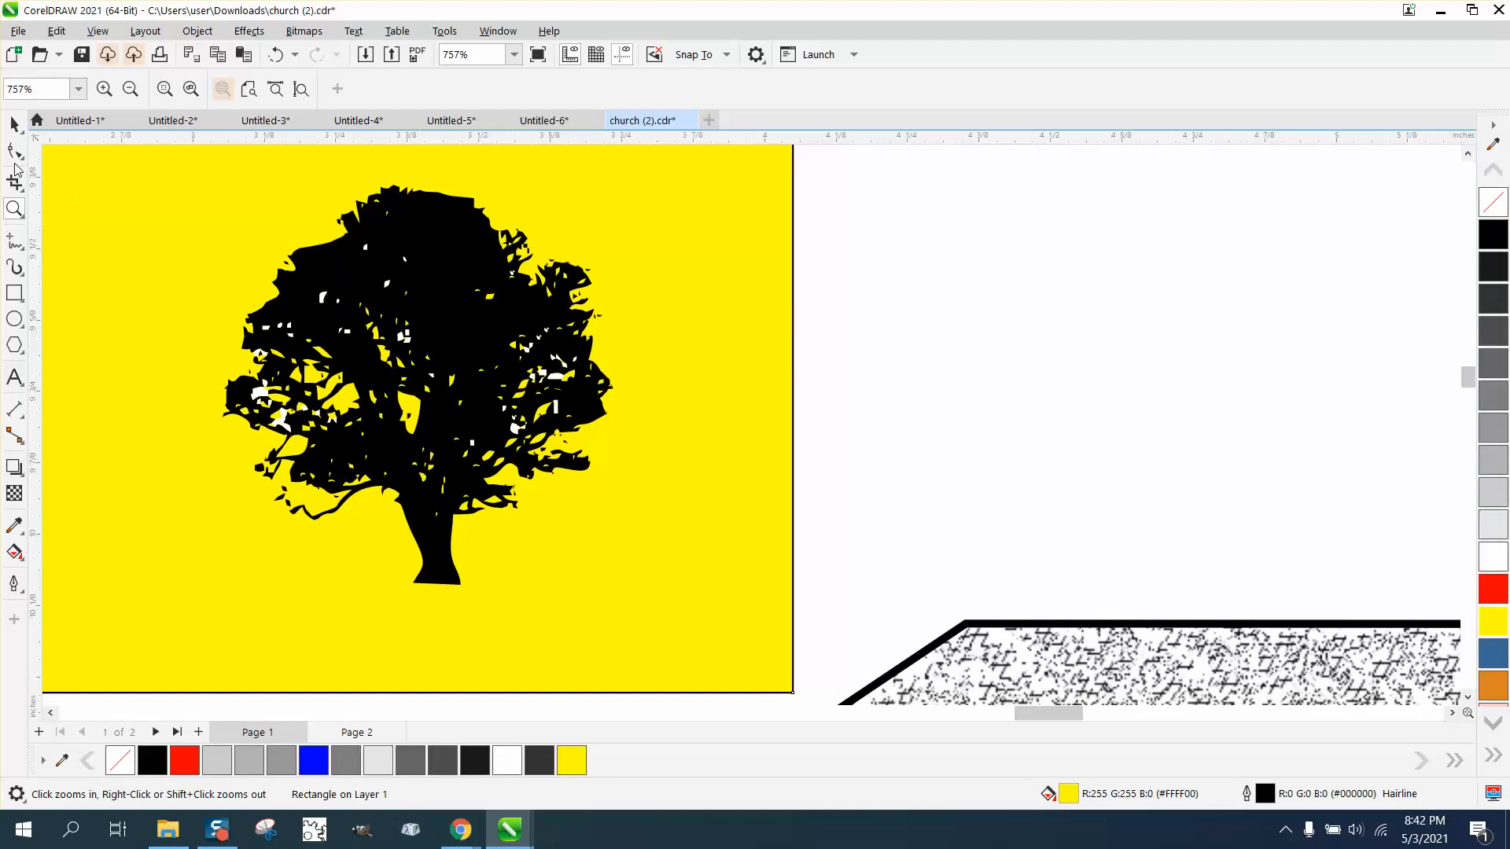
{"action": "left_click", "coordinate": [12, 124]}
{"action": "left_click", "coordinate": [475, 246]}
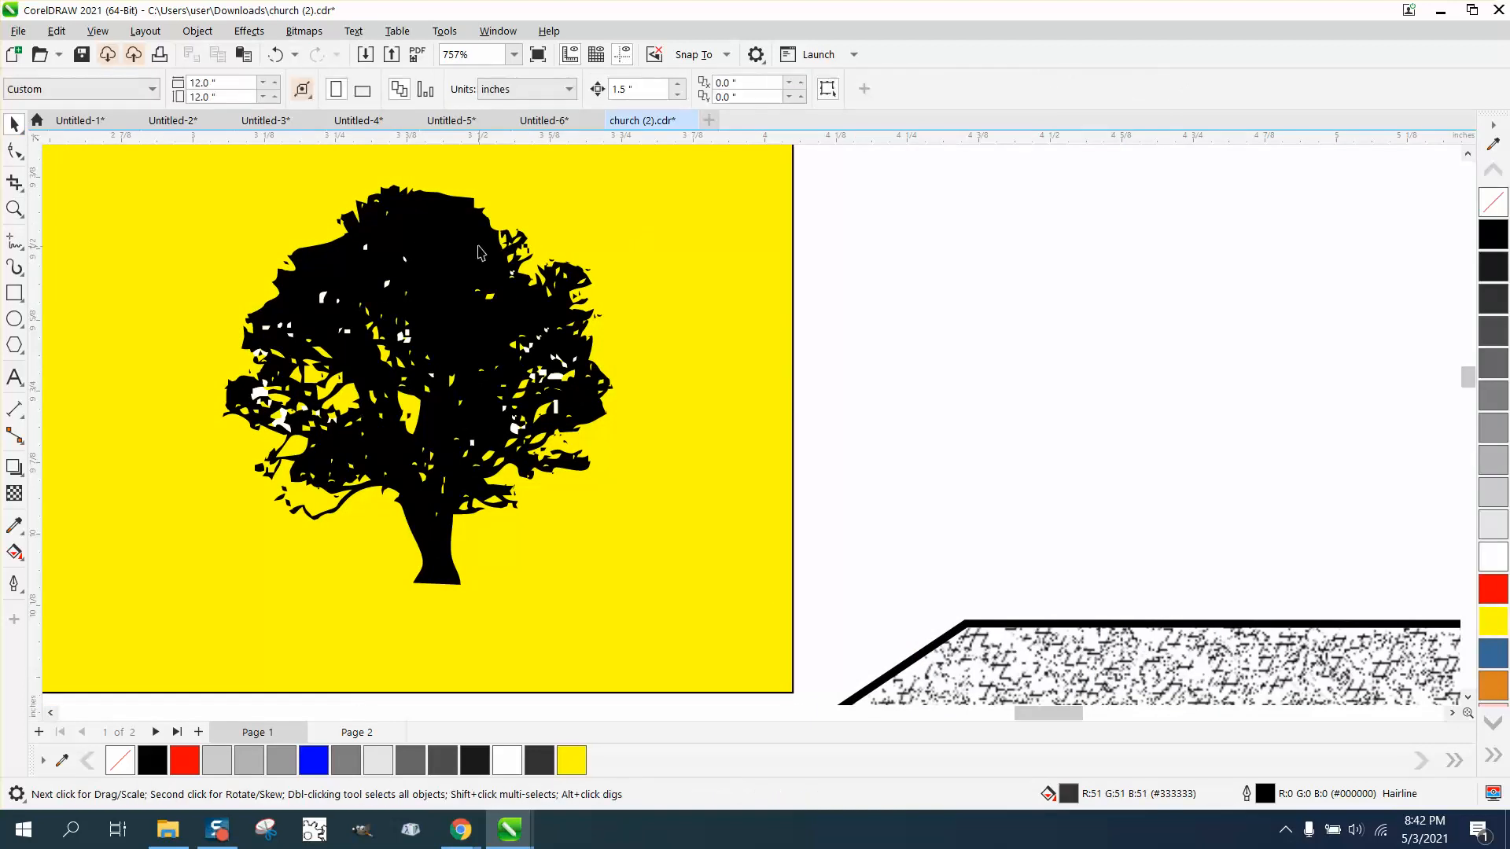
{"action": "left_click", "coordinate": [197, 32]}
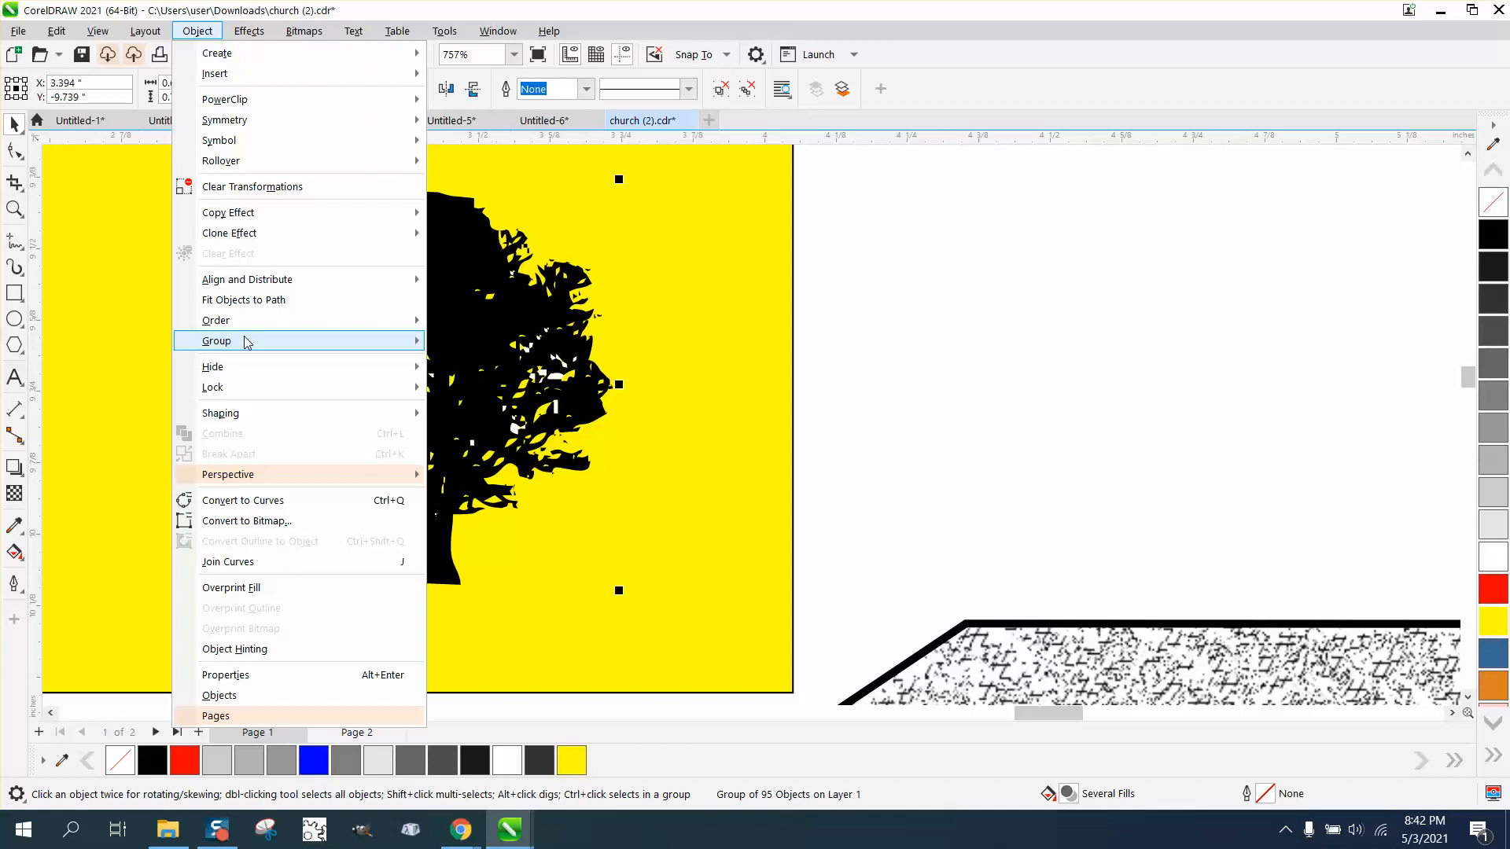
{"action": "mouse_move", "coordinate": [254, 344]}
{"action": "left_click", "coordinate": [477, 363]}
{"action": "left_click", "coordinate": [701, 323]}
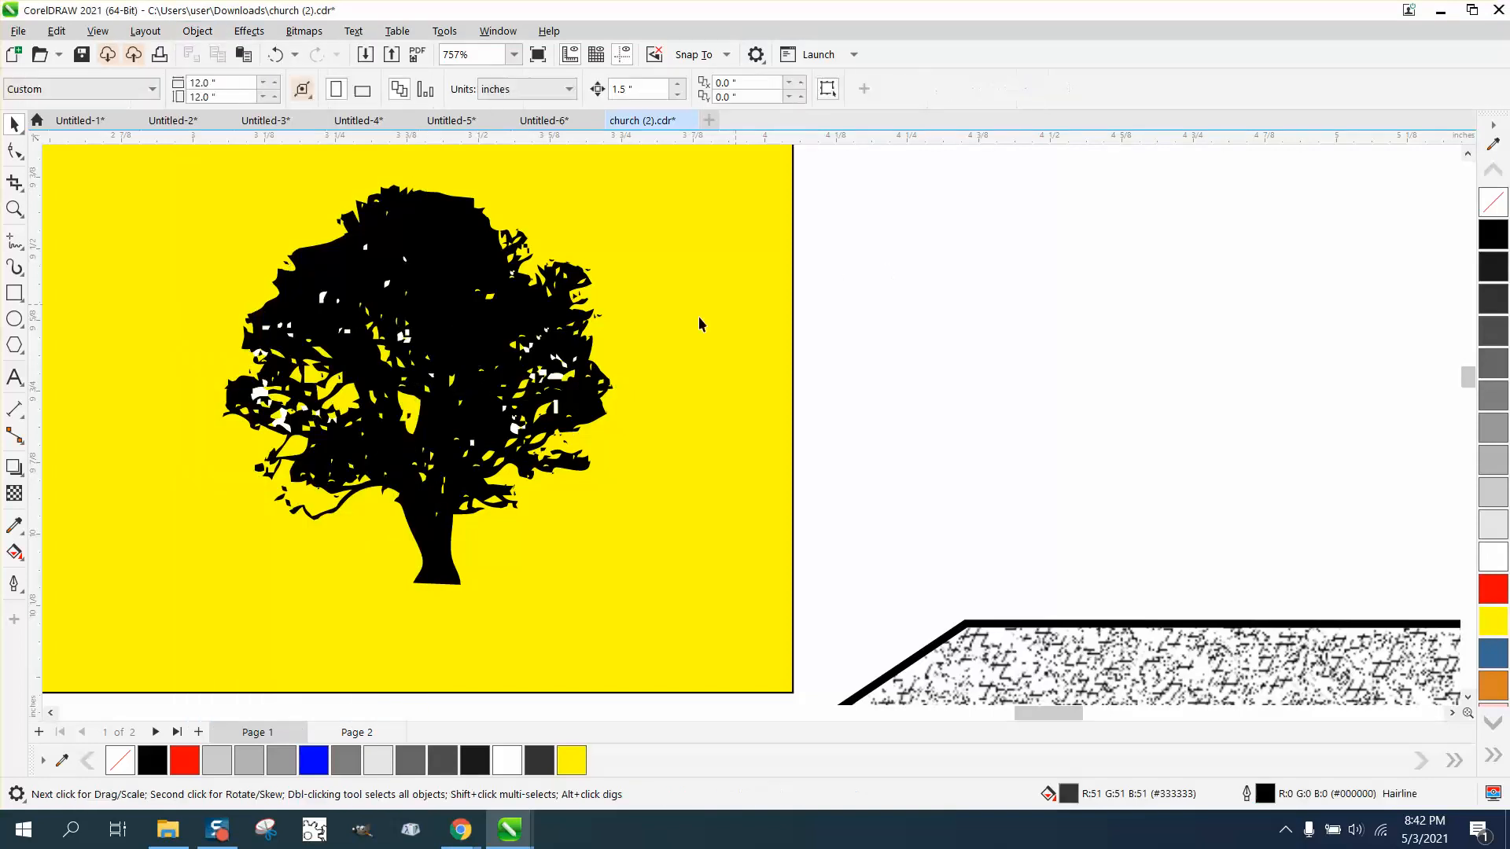
Pull the main black tree curve off the yellow rectangle and delete the rectangle along with the leftover traced fragments.
{"action": "left_click_drag", "start_coordinate": [488, 306], "coordinate": [1048, 270]}
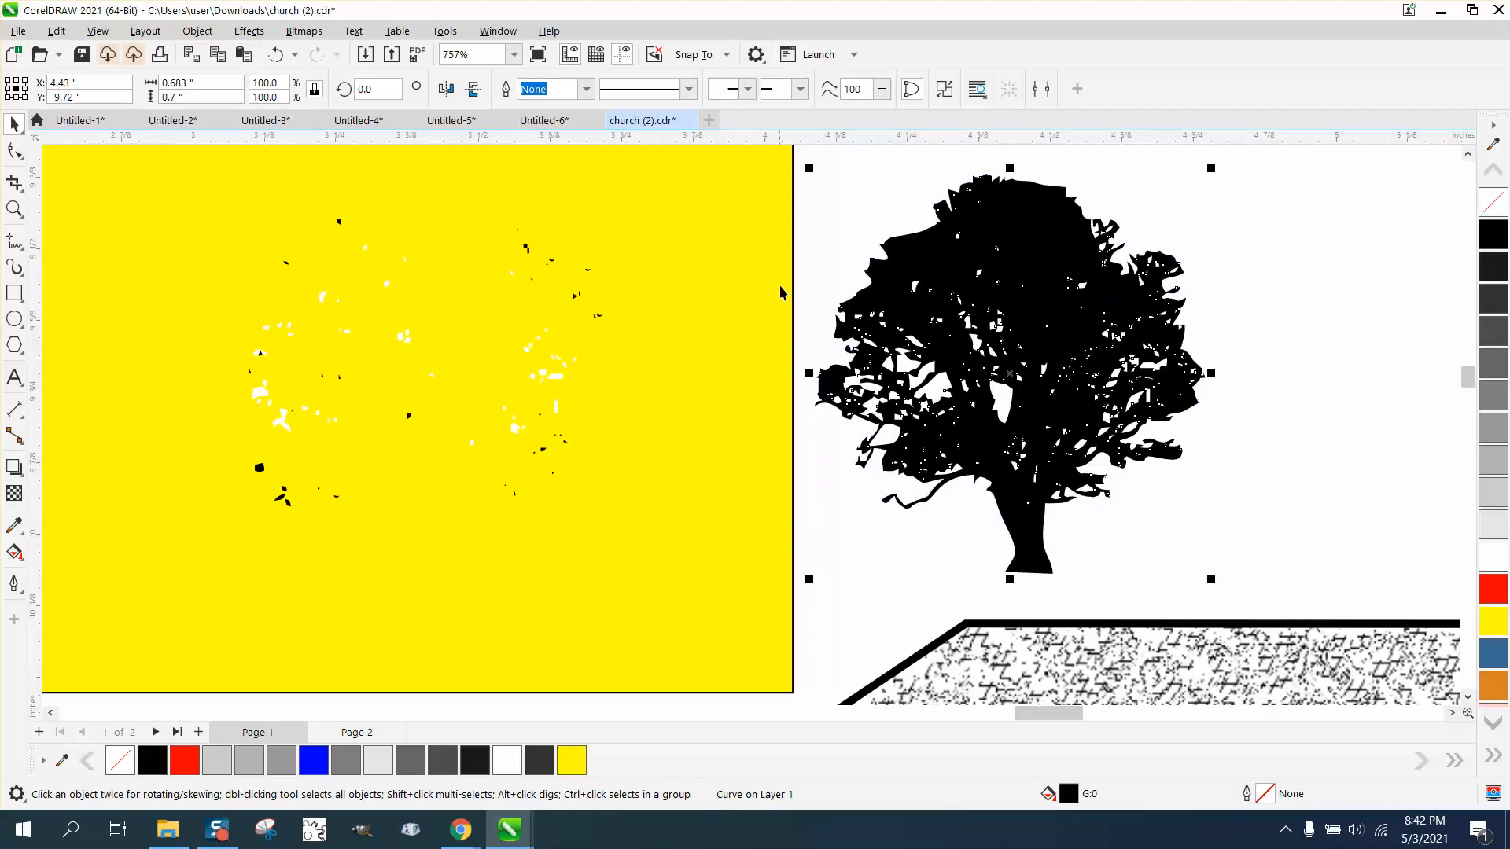
{"action": "scroll", "coordinate": [440, 274], "scroll_direction": "down", "scroll_amount": 1}
{"action": "left_click_drag", "start_coordinate": [220, 173], "coordinate": [328, 523]}
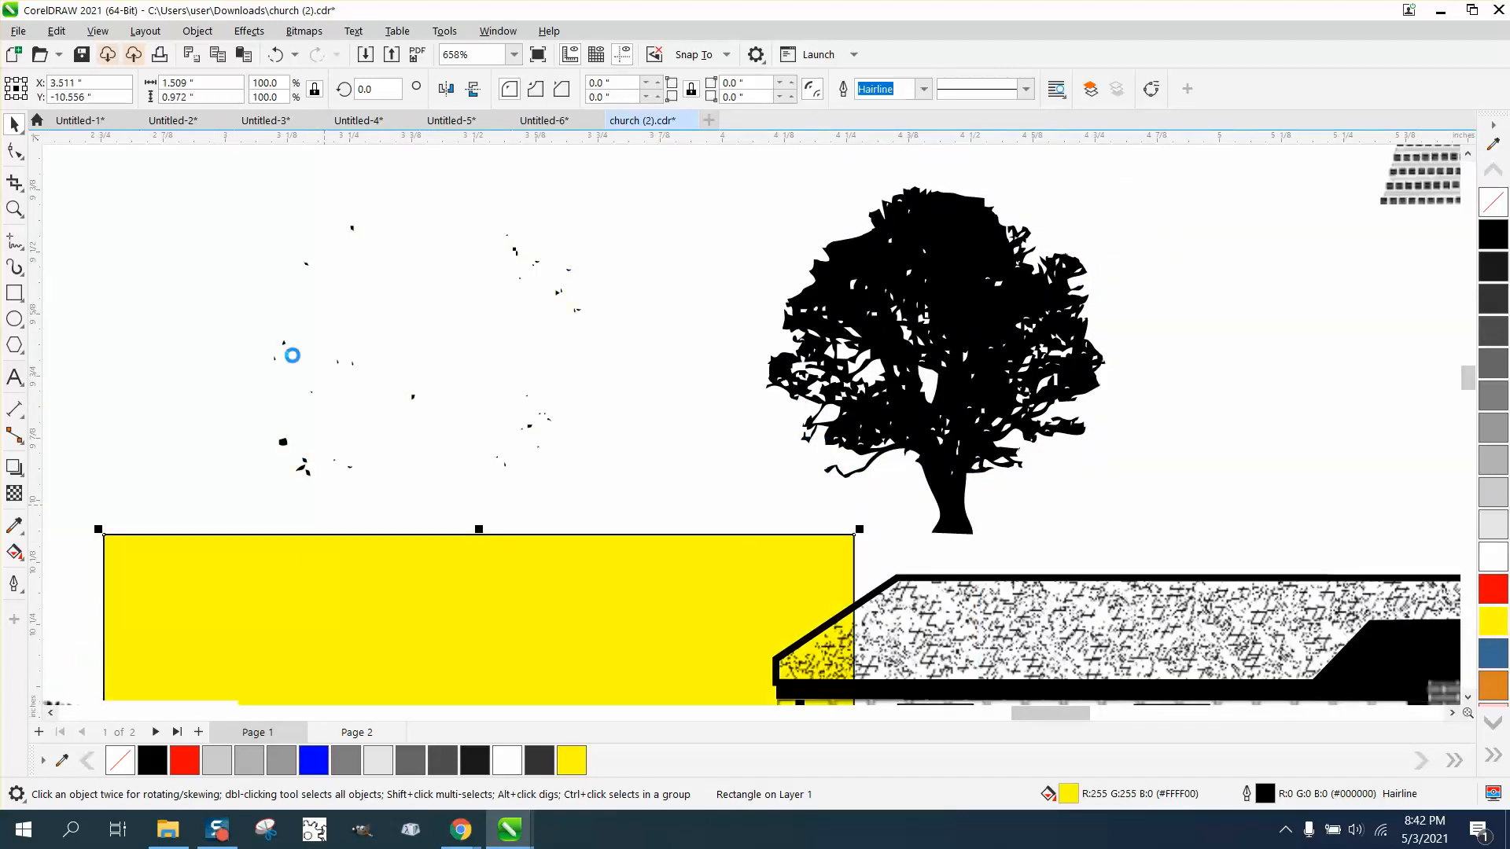
{"action": "key", "text": "Delete"}
{"action": "left_click_drag", "start_coordinate": [519, 436], "coordinate": [678, 563]}
{"action": "key", "text": "Delete"}
{"action": "left_click", "coordinate": [553, 307]}
{"action": "left_click_drag", "start_coordinate": [554, 307], "coordinate": [546, 308]}
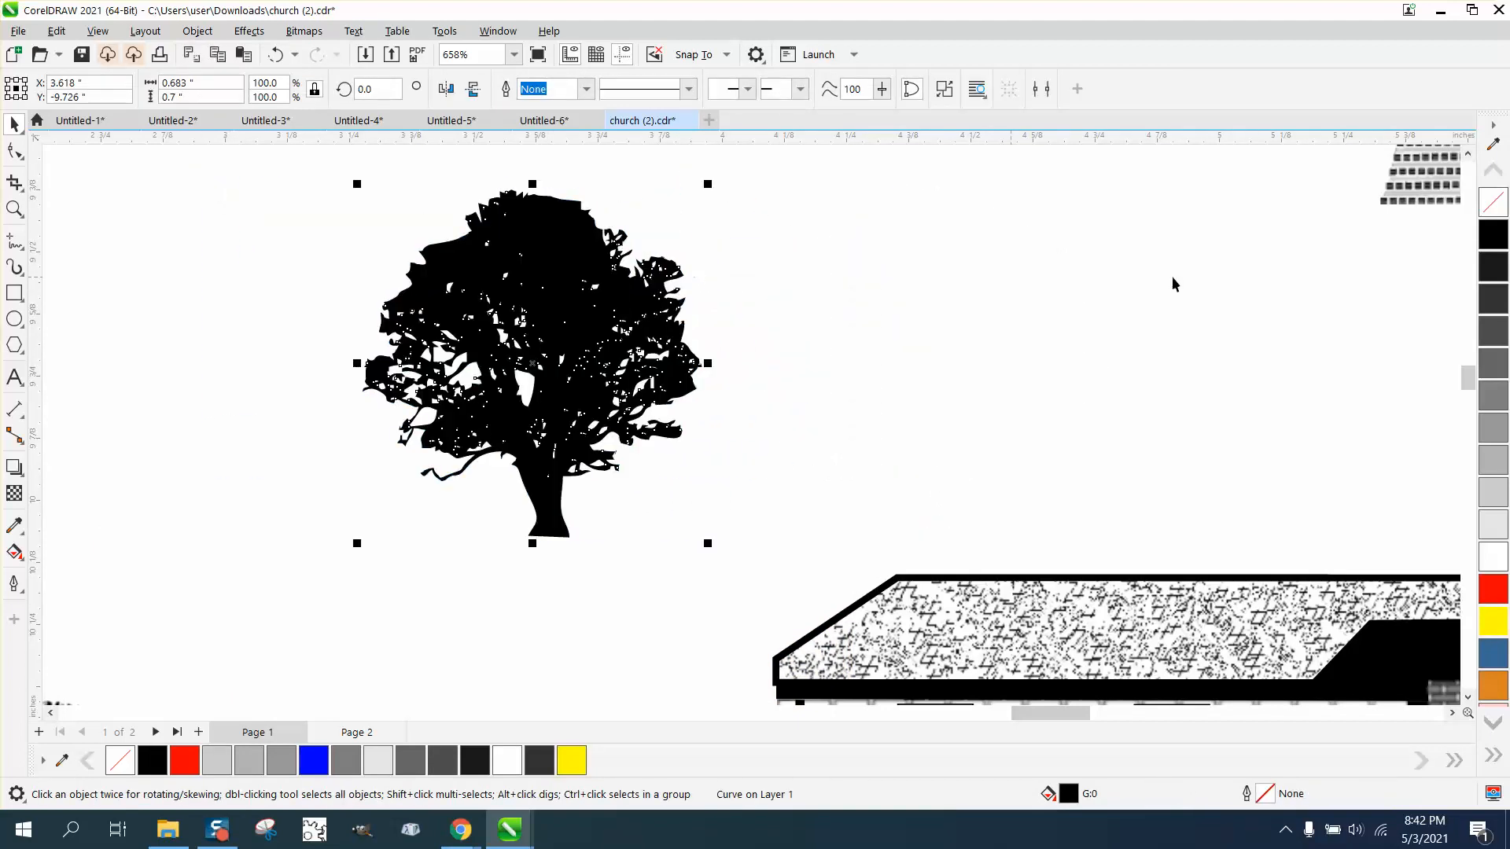
Remove the tree's fill, give it a black outline, and examine the contours of the canopy.
{"action": "left_click", "coordinate": [1492, 203]}
{"action": "right_click", "coordinate": [1492, 236]}
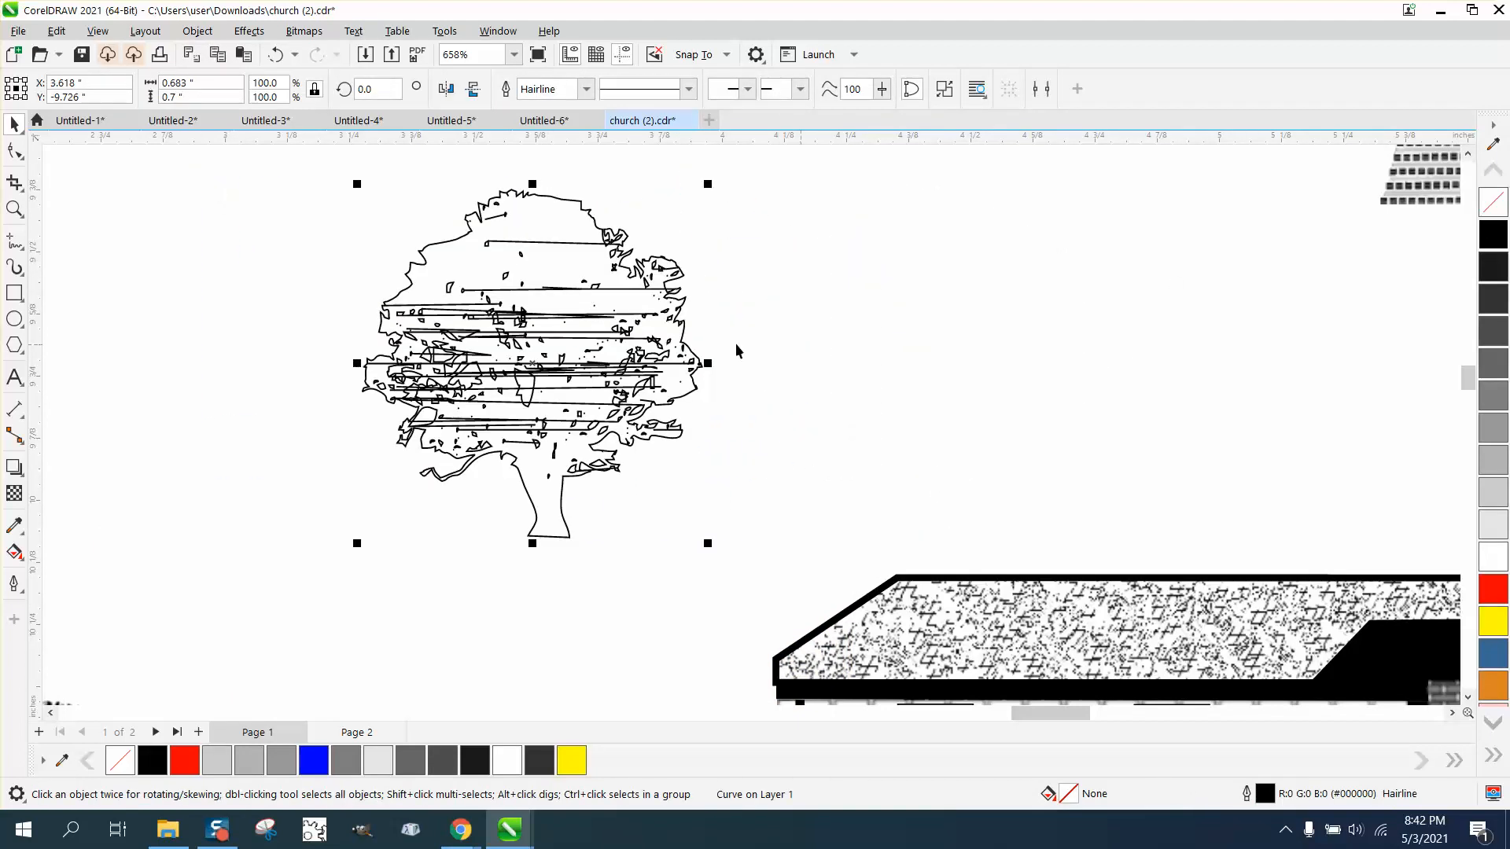
{"action": "left_click", "coordinate": [14, 208]}
{"action": "left_click_drag", "start_coordinate": [491, 256], "coordinate": [749, 361]}
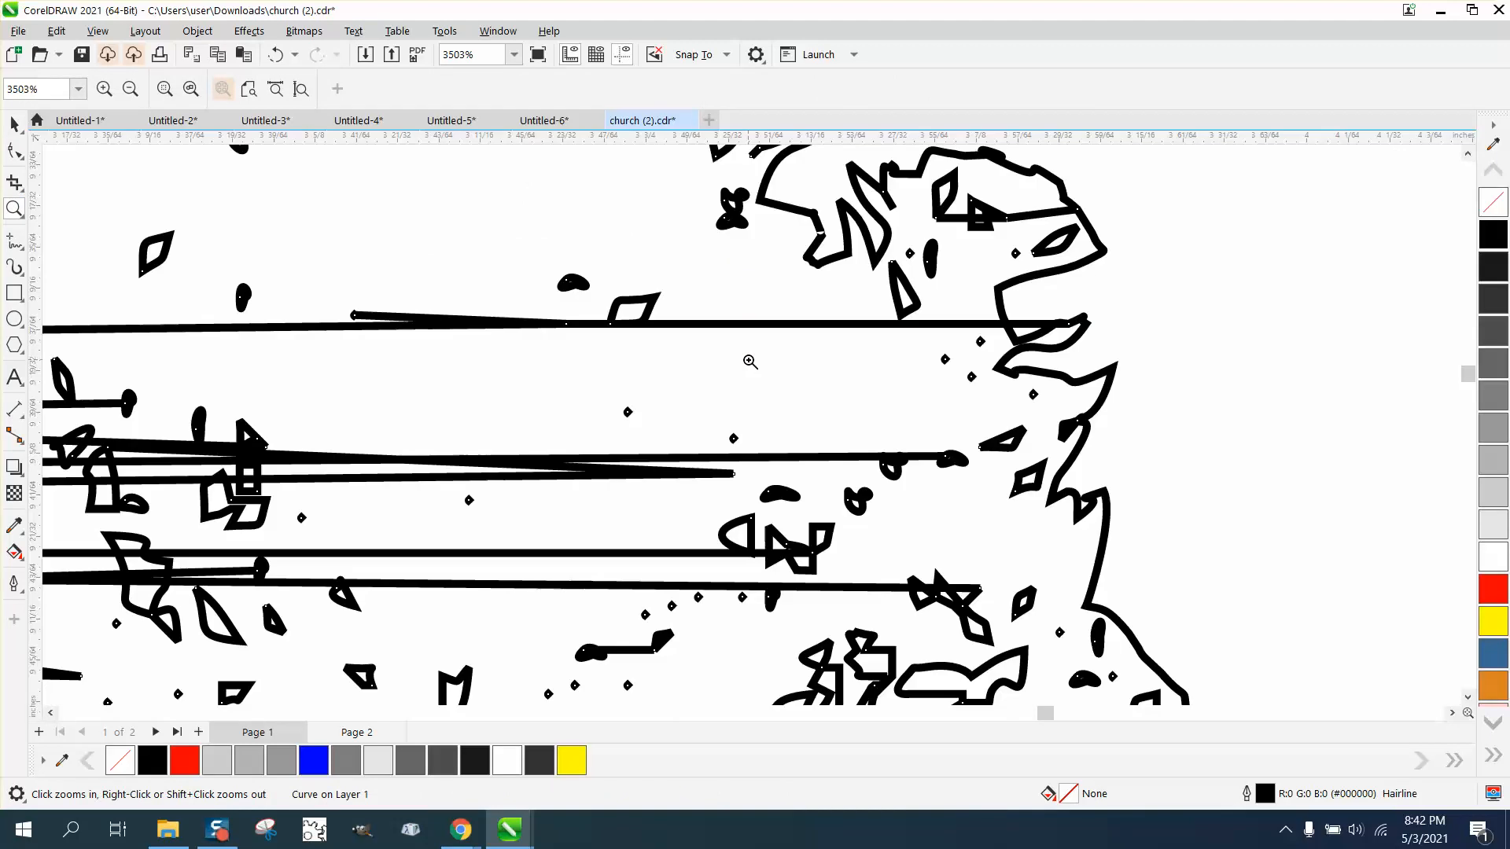
{"action": "right_click", "coordinate": [741, 359]}
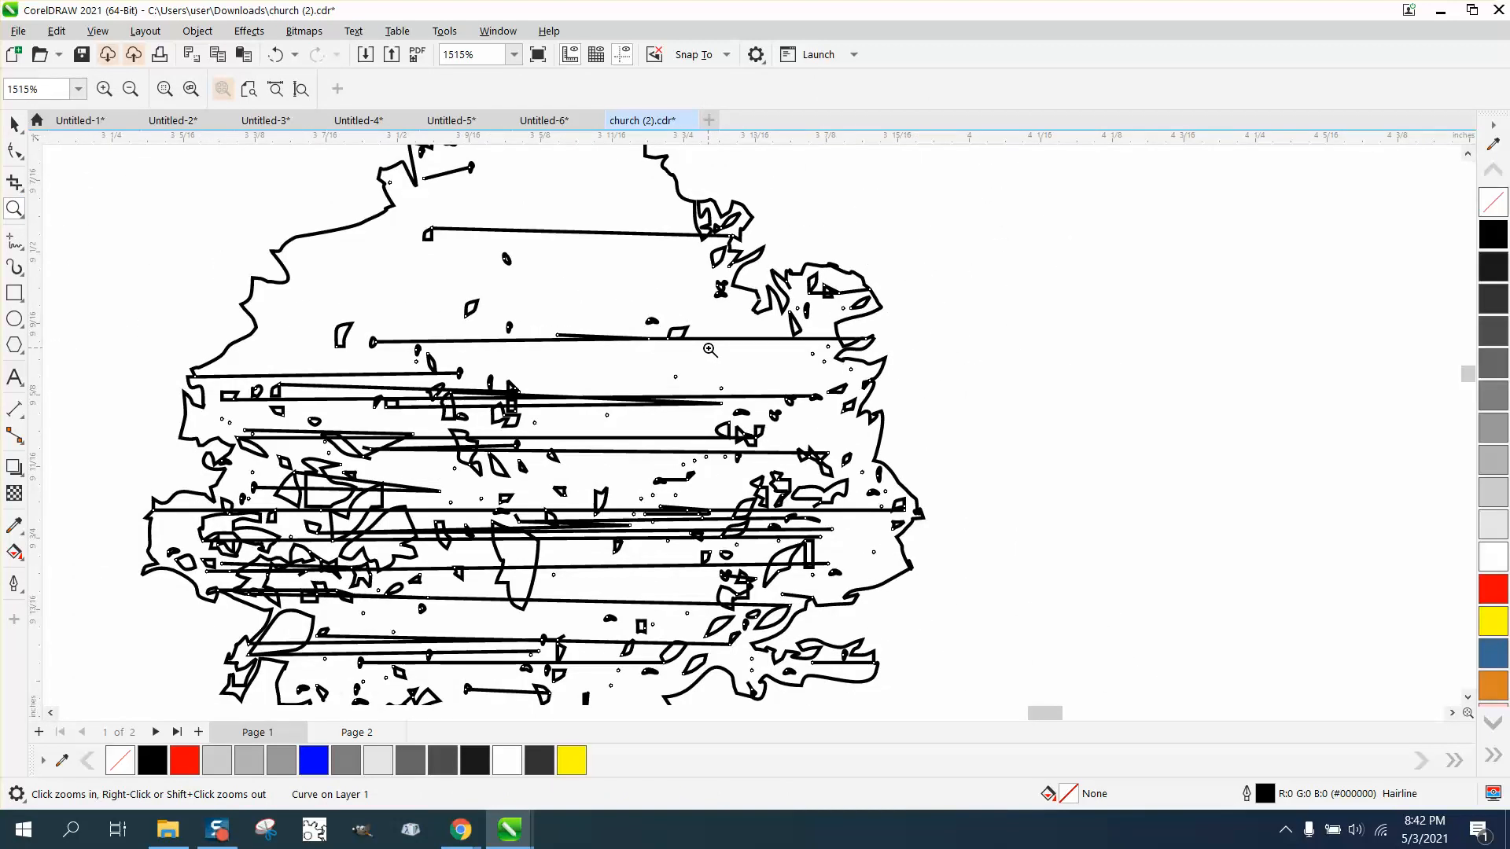
{"action": "scroll", "coordinate": [709, 349], "scroll_direction": "down", "scroll_amount": 1}
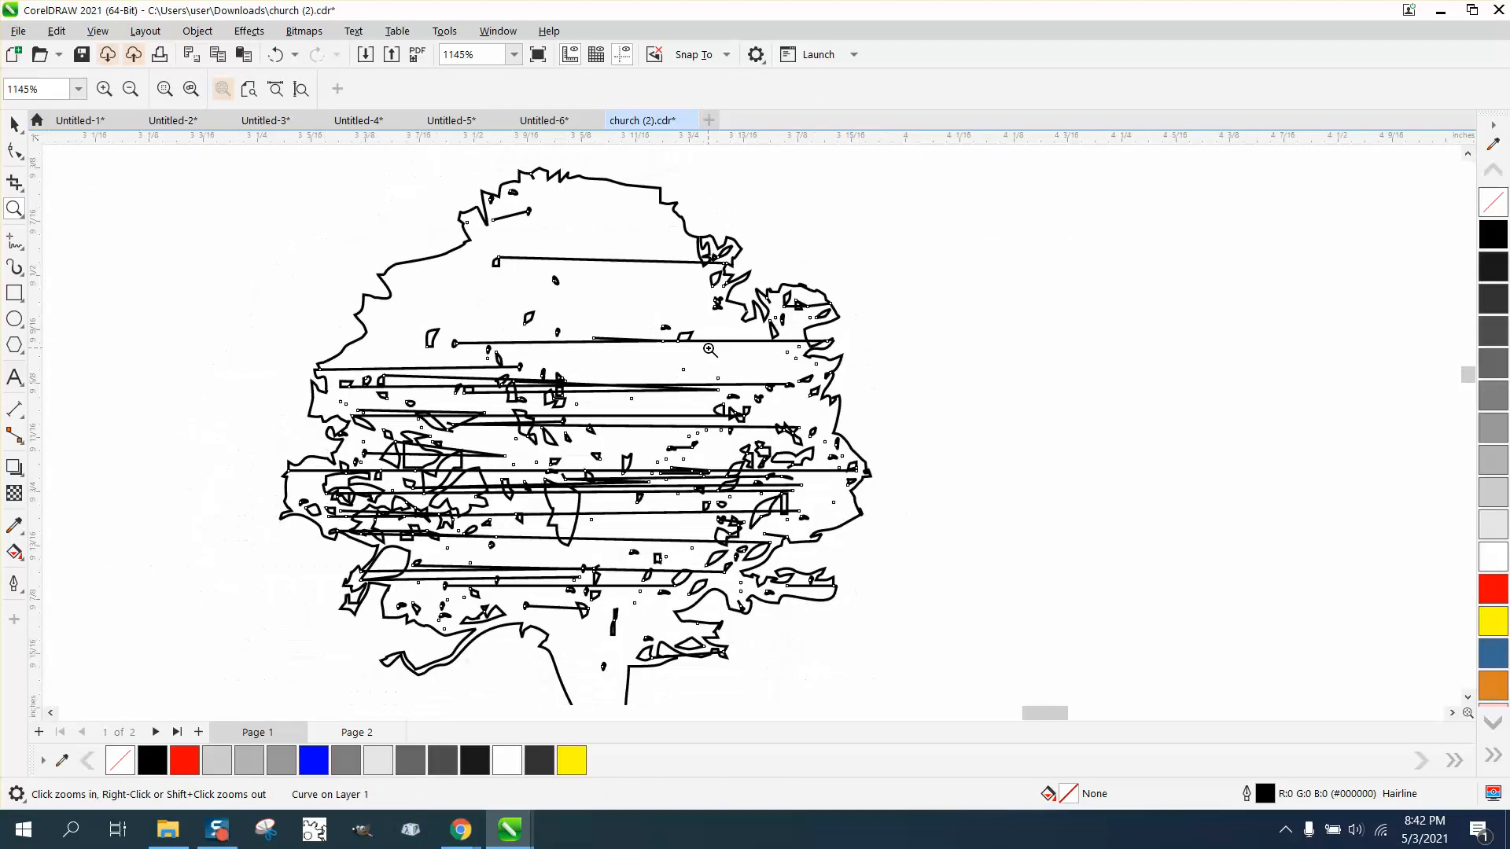
Fill the outlined tree with black, and undo the recent fill and outline changes.
{"action": "left_click", "coordinate": [1494, 236]}
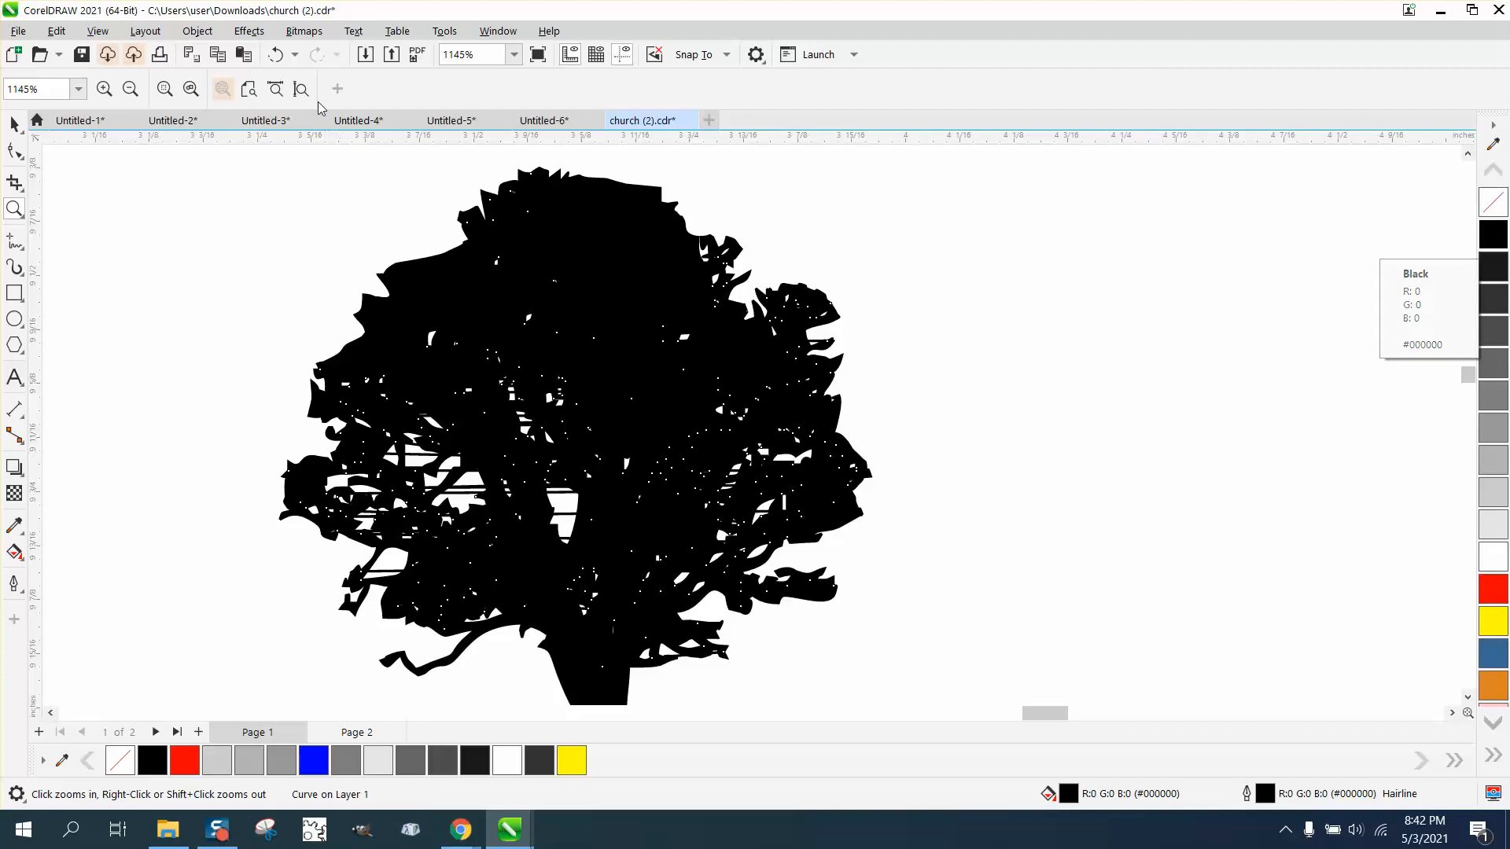
{"action": "left_click", "coordinate": [276, 54]}
{"action": "left_click", "coordinate": [277, 54]}
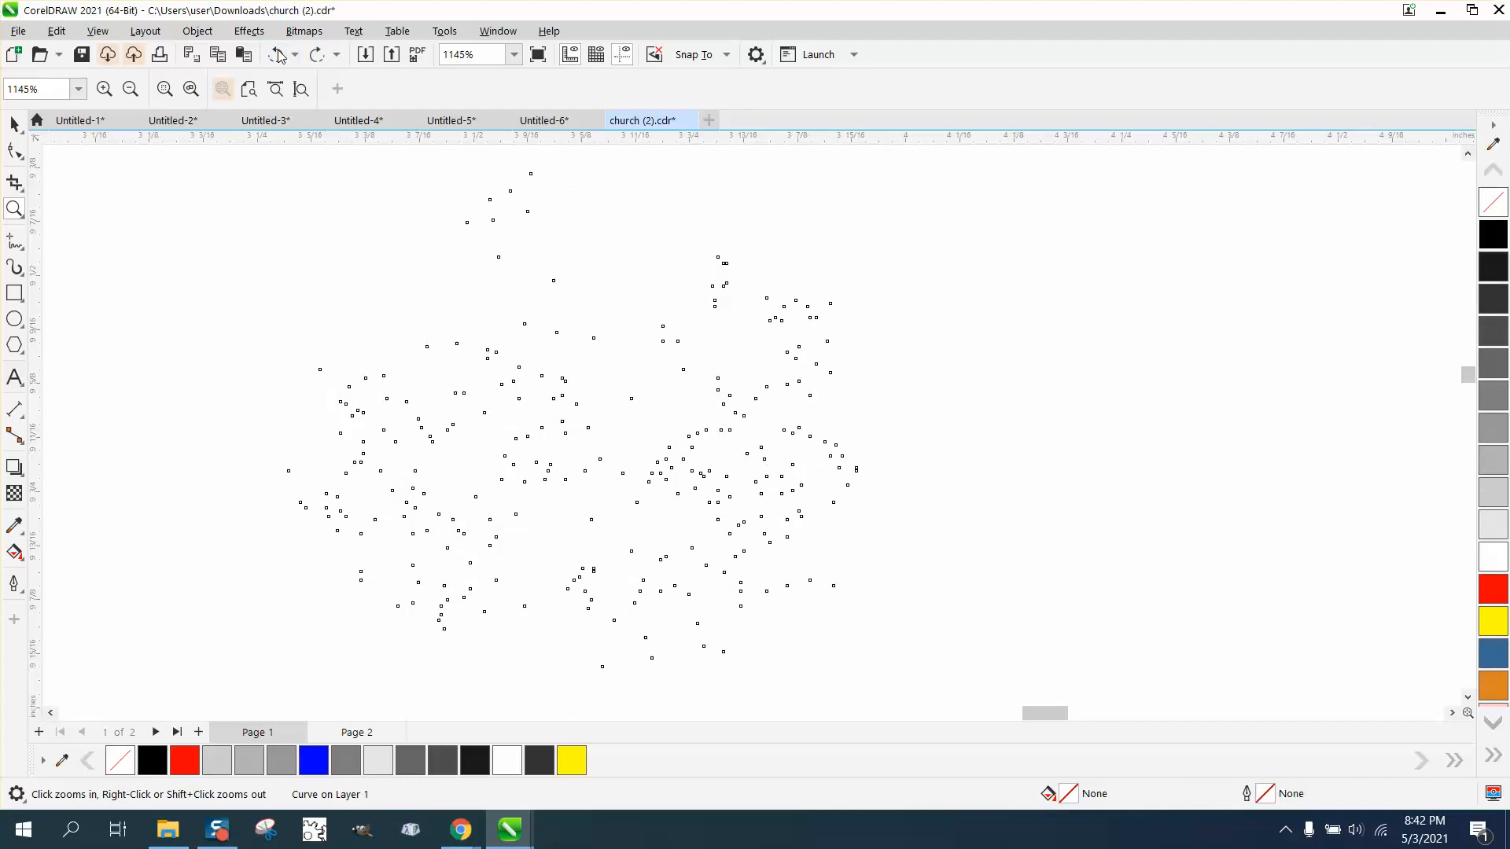
Move the small bitmap of the stairs farther up the page, clear of the church.
{"action": "scroll", "coordinate": [358, 224], "scroll_direction": "down", "scroll_amount": 1}
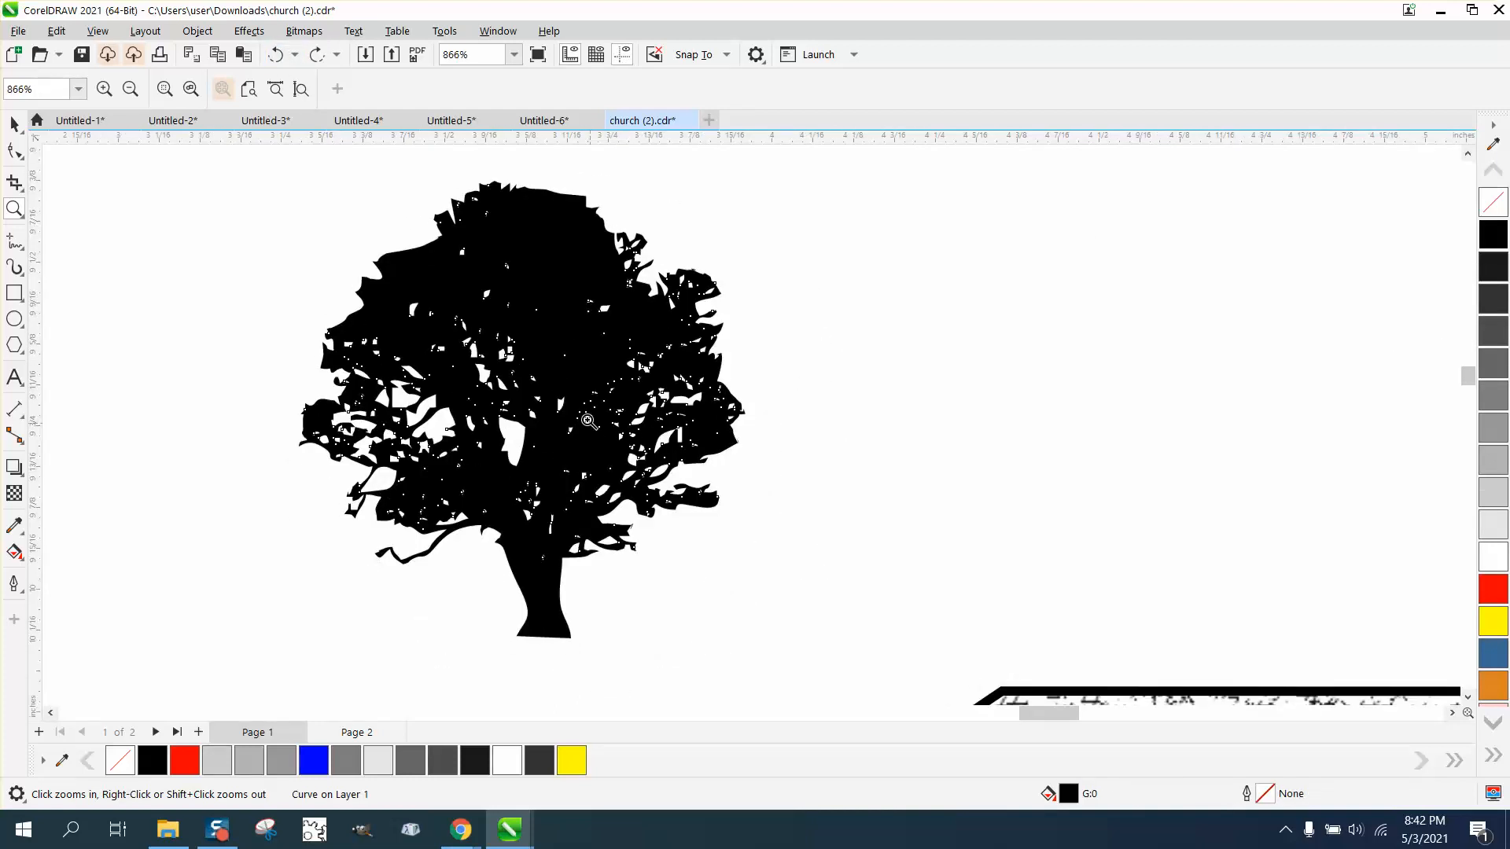
{"action": "scroll", "coordinate": [567, 403], "scroll_direction": "down", "scroll_amount": 1}
{"action": "scroll", "coordinate": [537, 401], "scroll_direction": "down", "scroll_amount": 8}
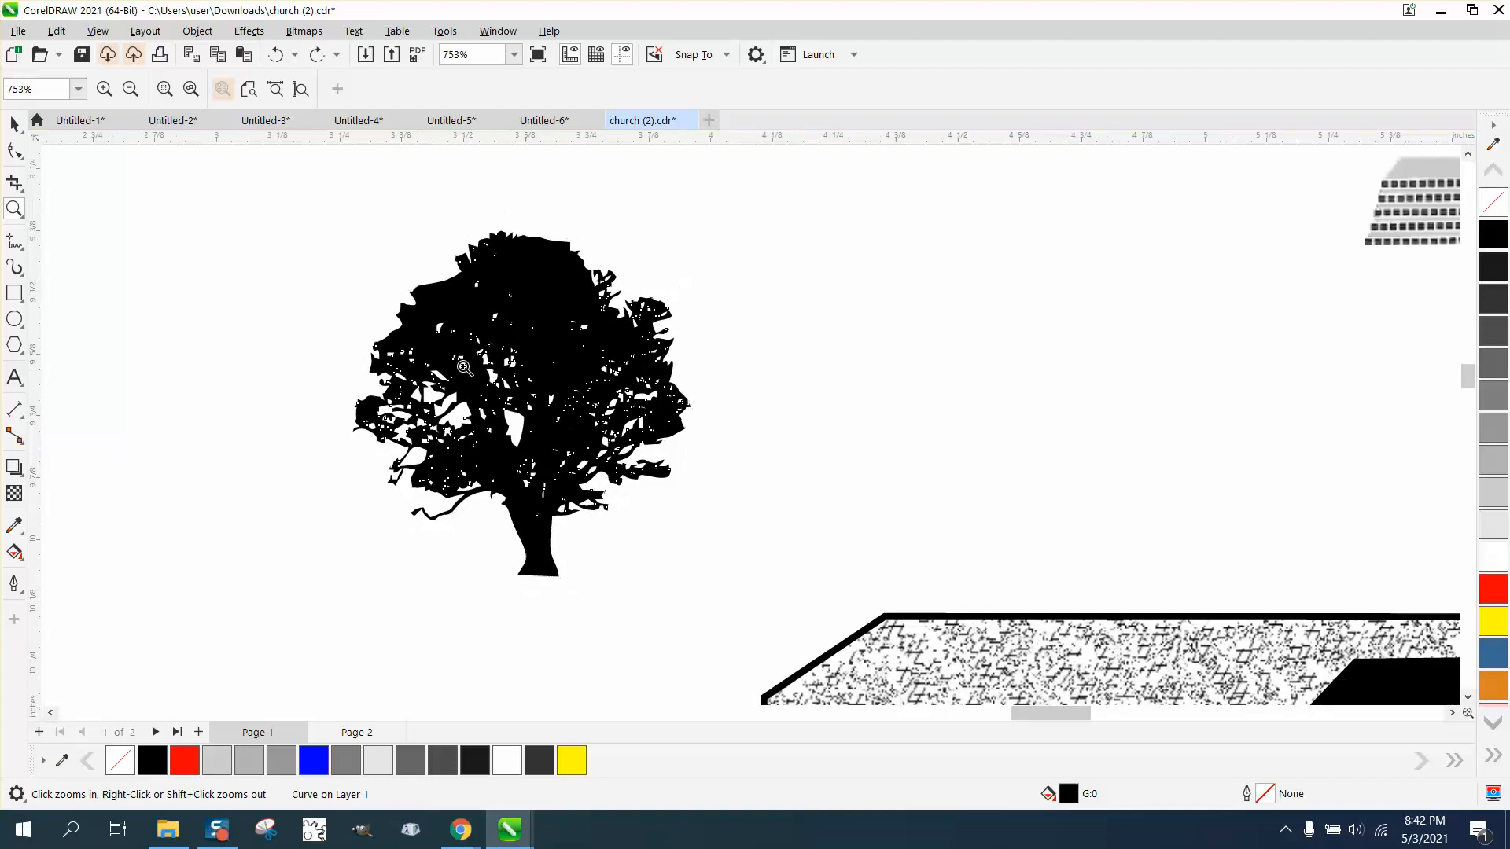
{"action": "scroll", "coordinate": [412, 317], "scroll_direction": "down", "scroll_amount": 2}
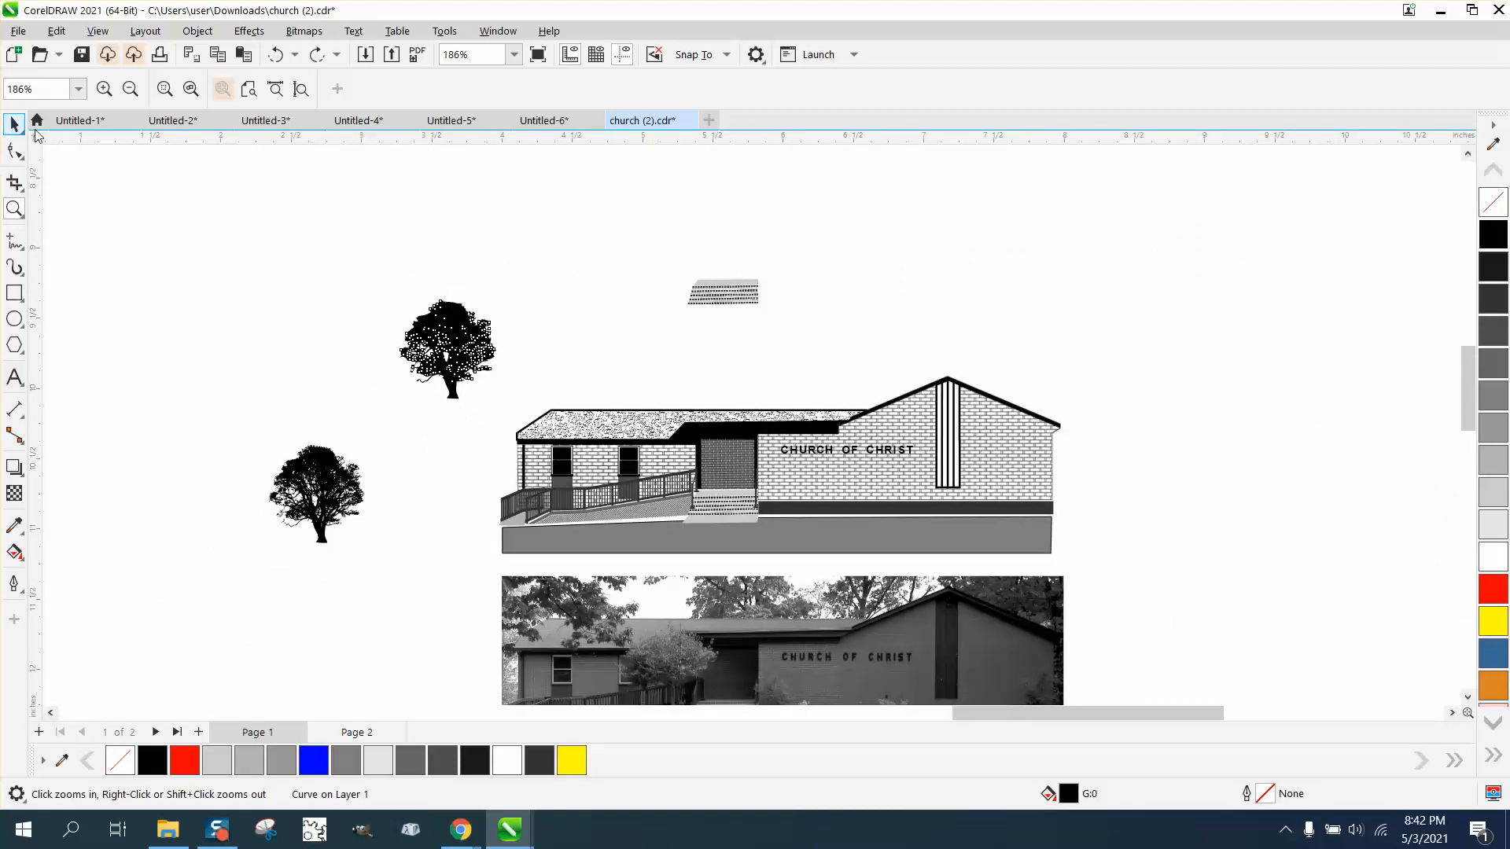
{"action": "left_click", "coordinate": [14, 124]}
{"action": "left_click", "coordinate": [724, 293]}
{"action": "left_click_drag", "start_coordinate": [722, 291], "coordinate": [719, 210]}
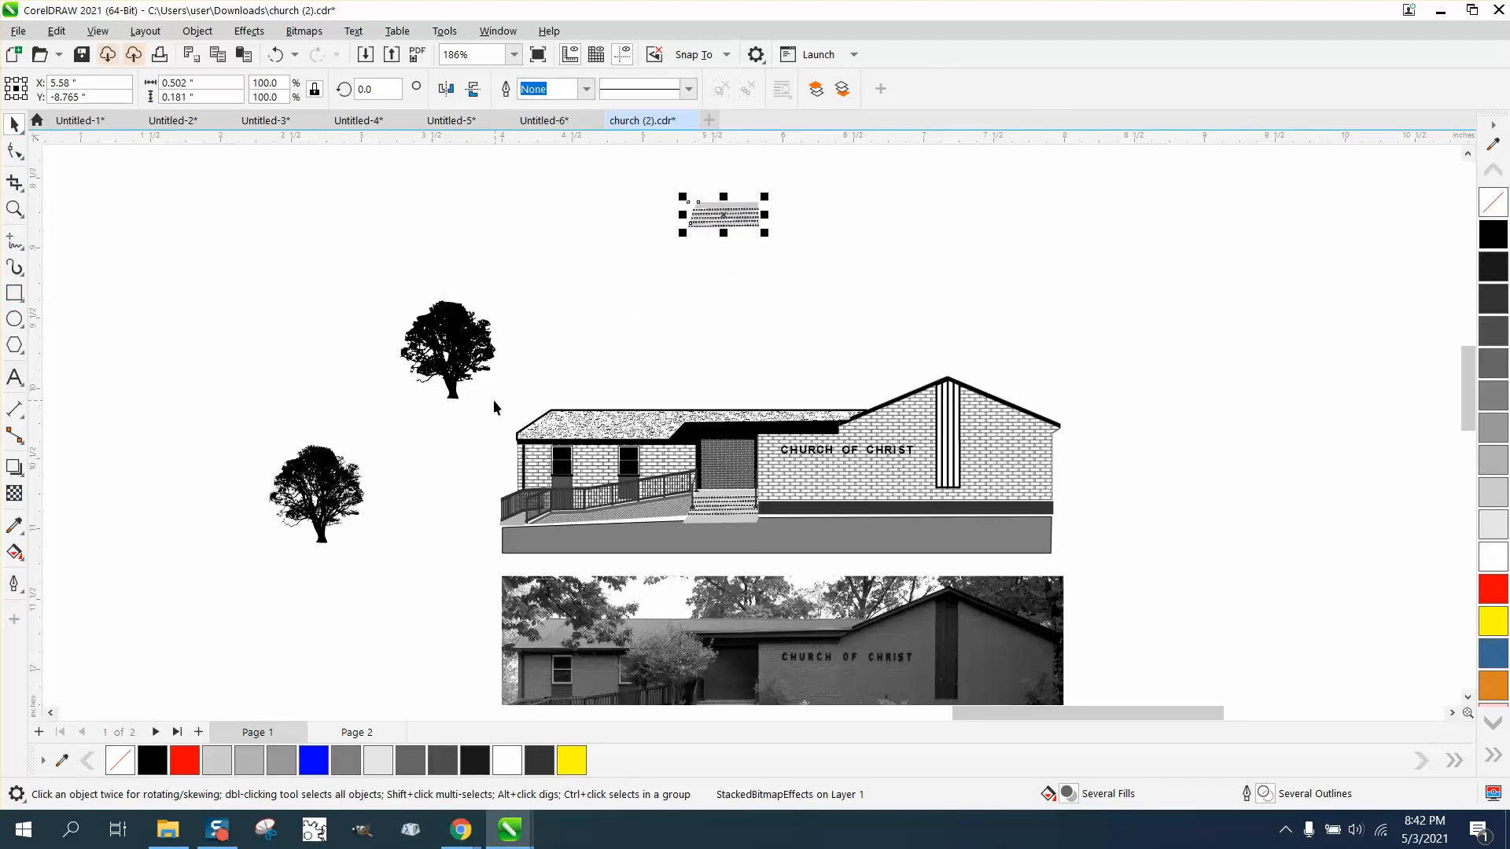
Check the selection of all church drawing objects, clear it, and set the nudge distance to 5 inches.
{"action": "left_click_drag", "start_coordinate": [480, 400], "coordinate": [858, 548]}
{"action": "left_click_drag", "start_coordinate": [1151, 569], "coordinate": [1151, 570]}
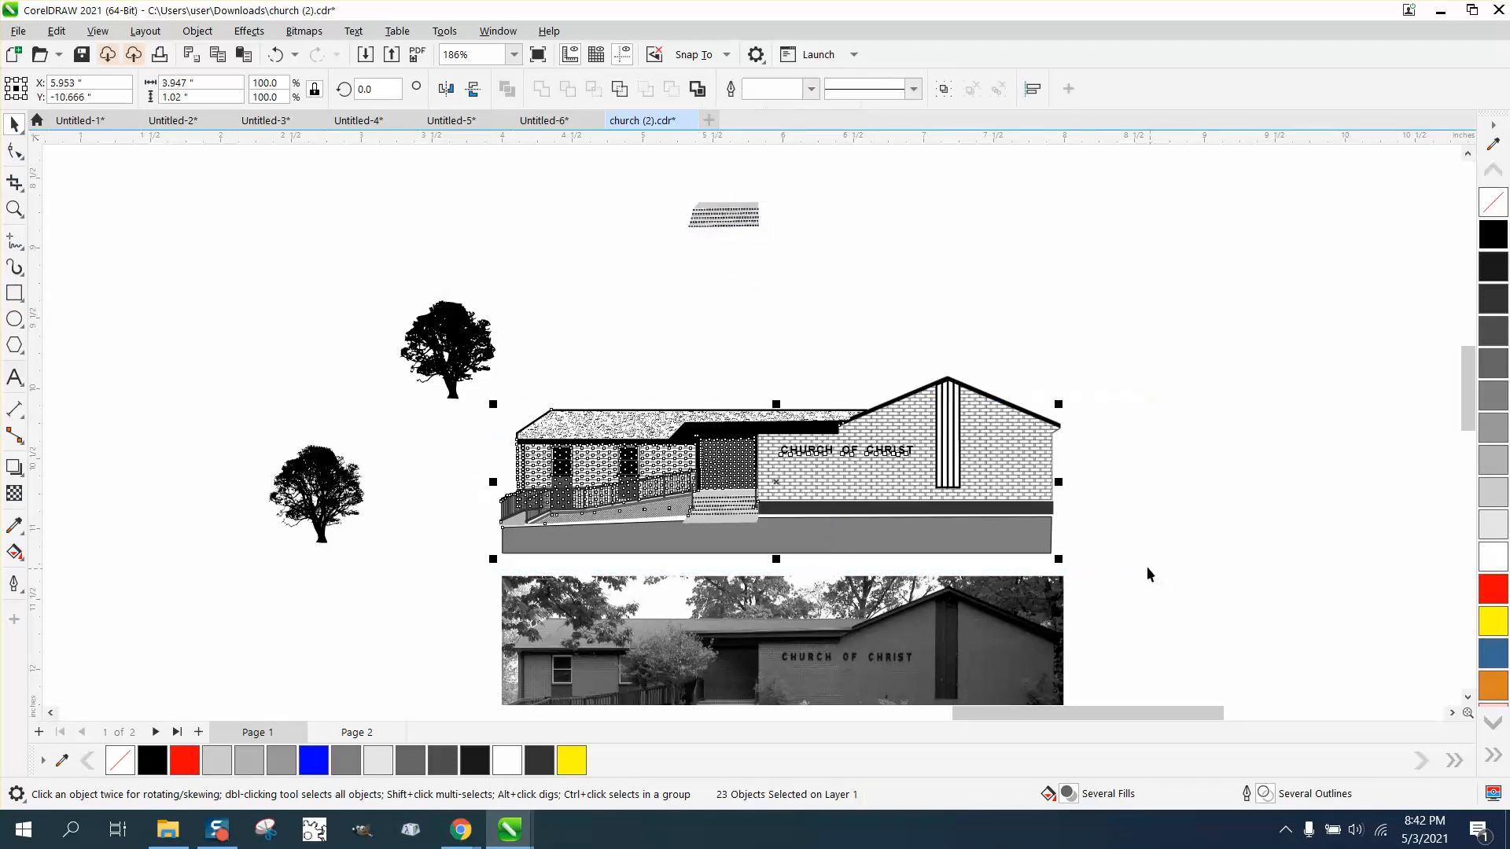
{"action": "left_click", "coordinate": [437, 194]}
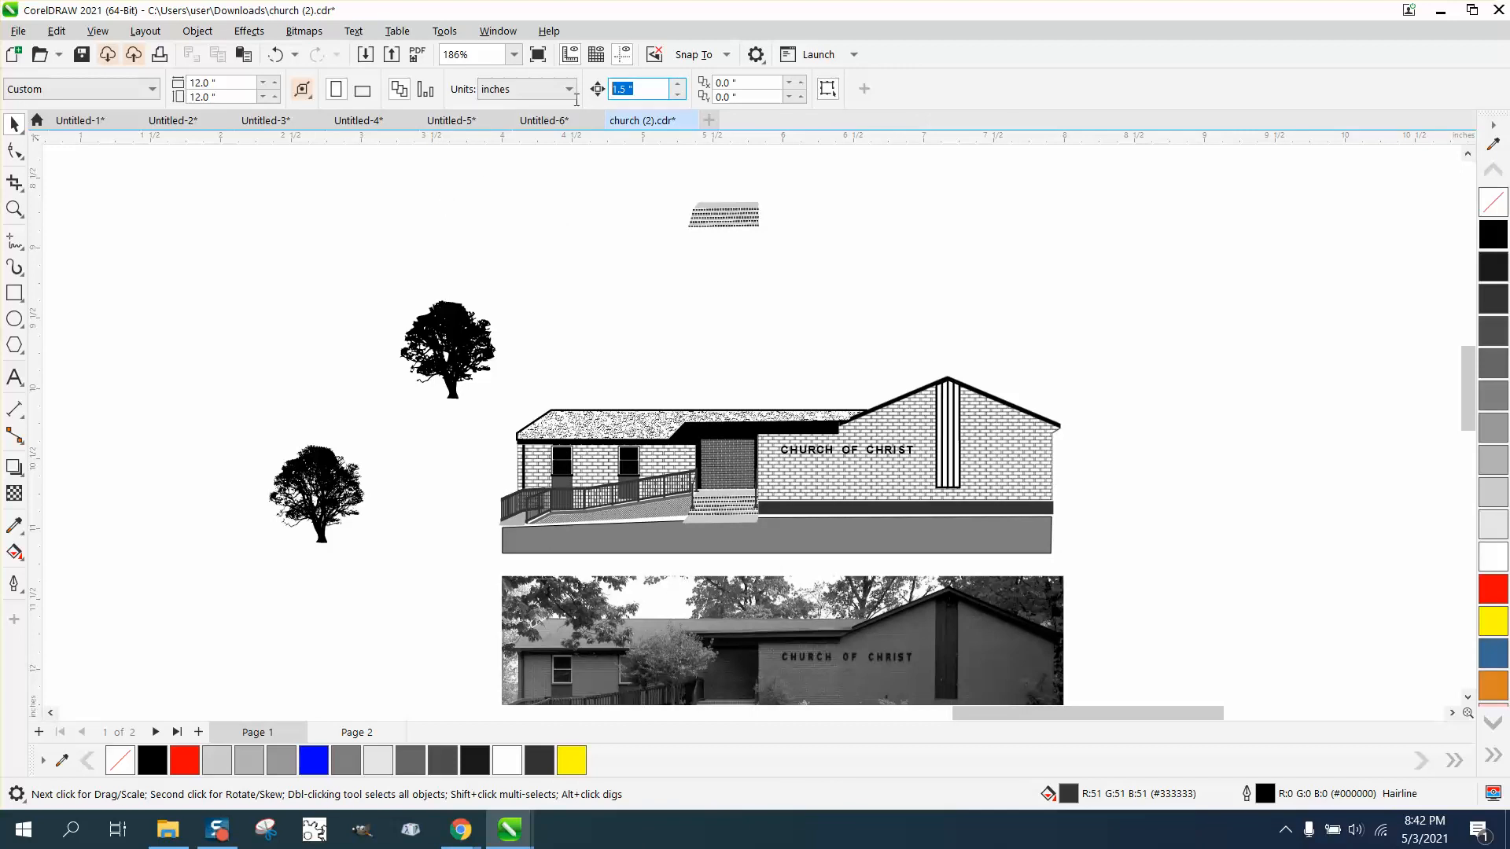
{"action": "type", "text": "5"}
{"action": "left_click", "coordinate": [14, 292]}
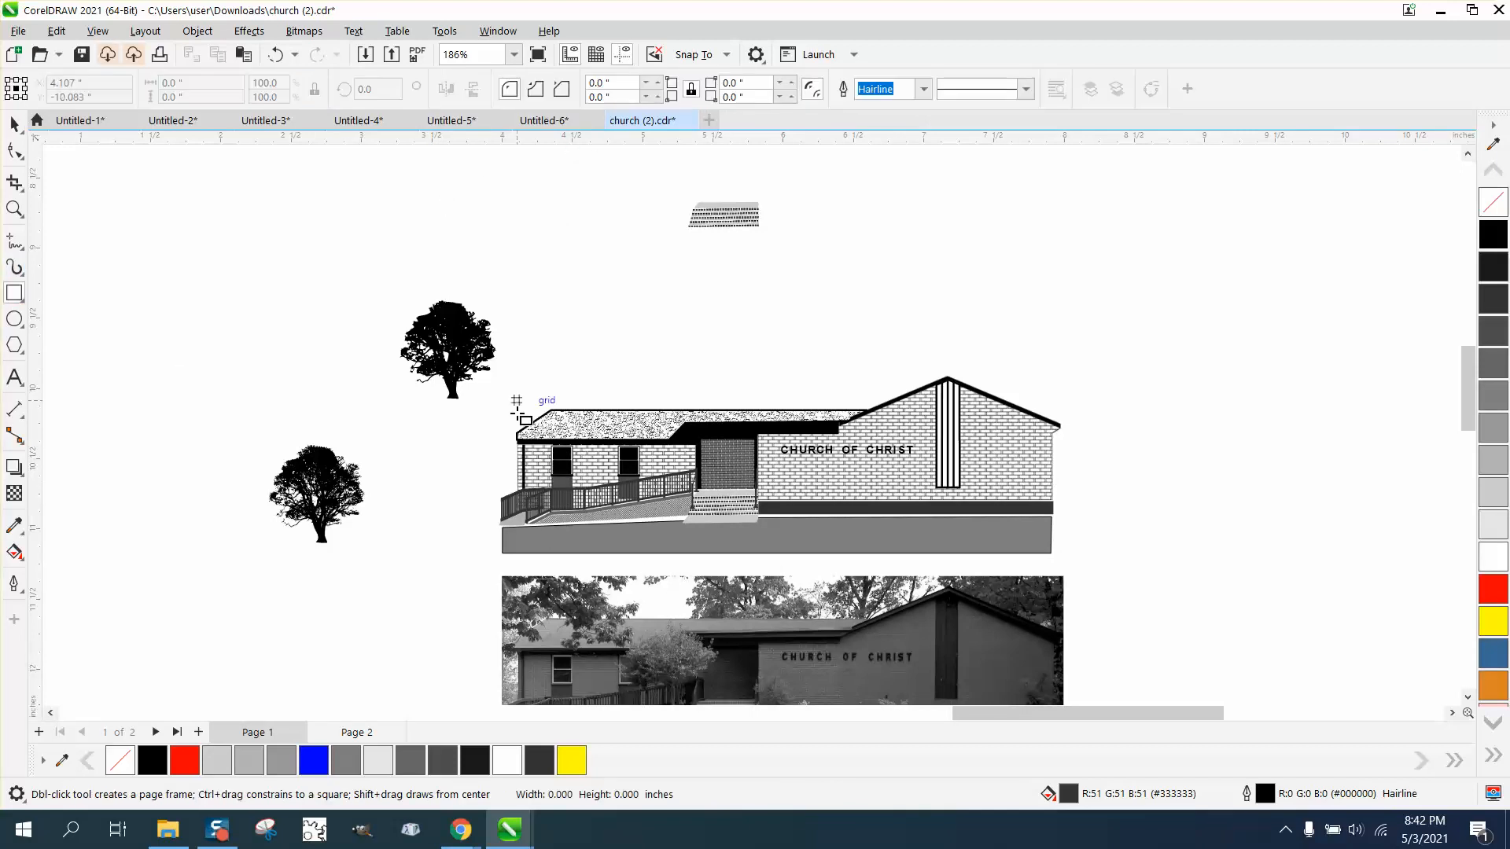
{"action": "mouse_move", "coordinate": [517, 412]}
{"action": "left_mouse_down"}
{"action": "mouse_move", "coordinate": [665, 503]}
{"action": "mouse_move", "coordinate": [905, 523]}
{"action": "mouse_move", "coordinate": [863, 528]}
{"action": "left_mouse_up"}
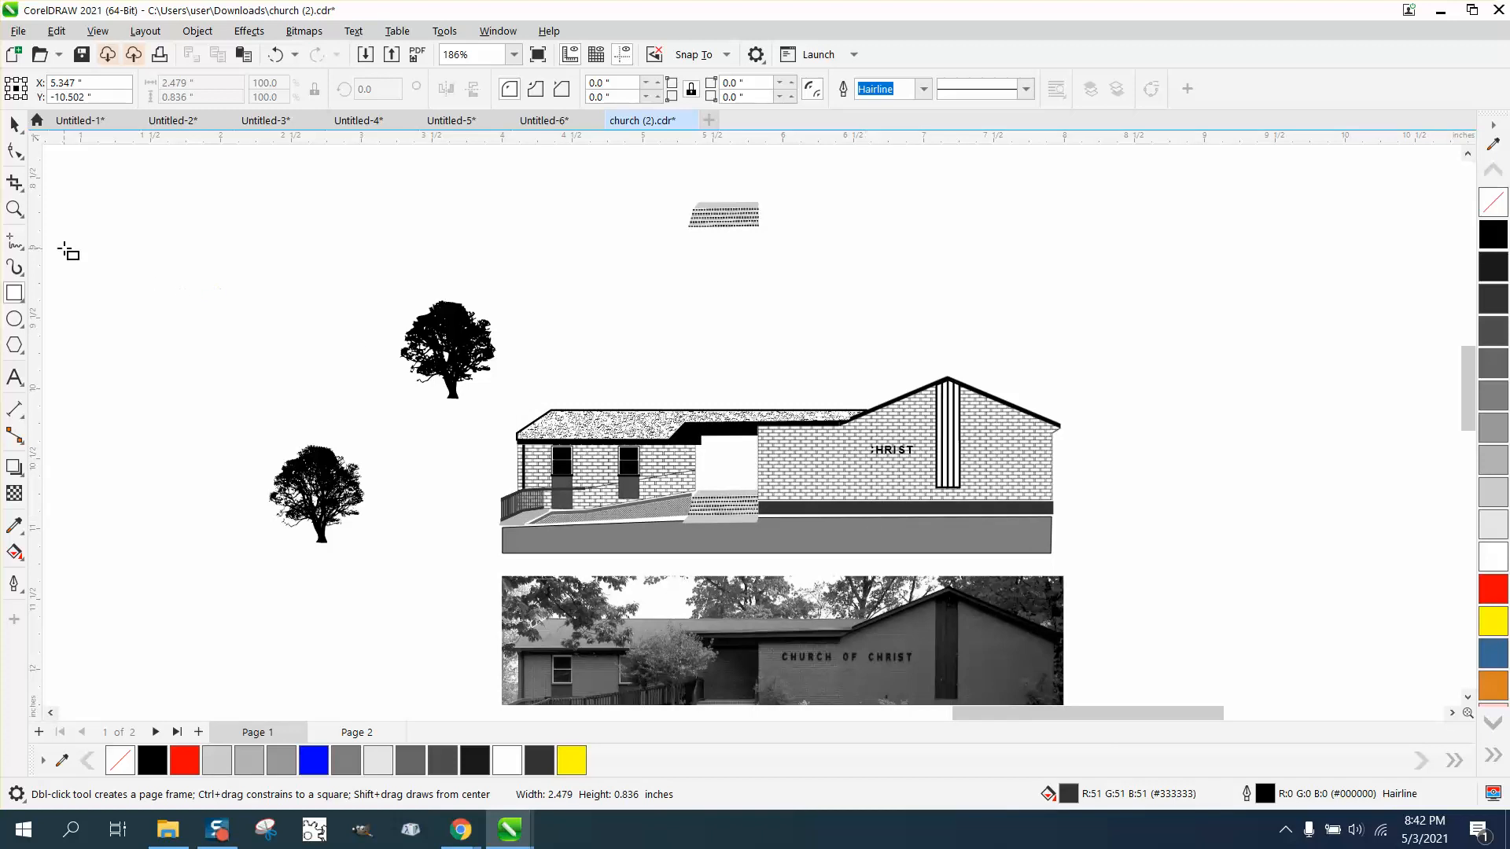
{"action": "left_click", "coordinate": [14, 209]}
{"action": "left_click_drag", "start_coordinate": [490, 384], "coordinate": [896, 506]}
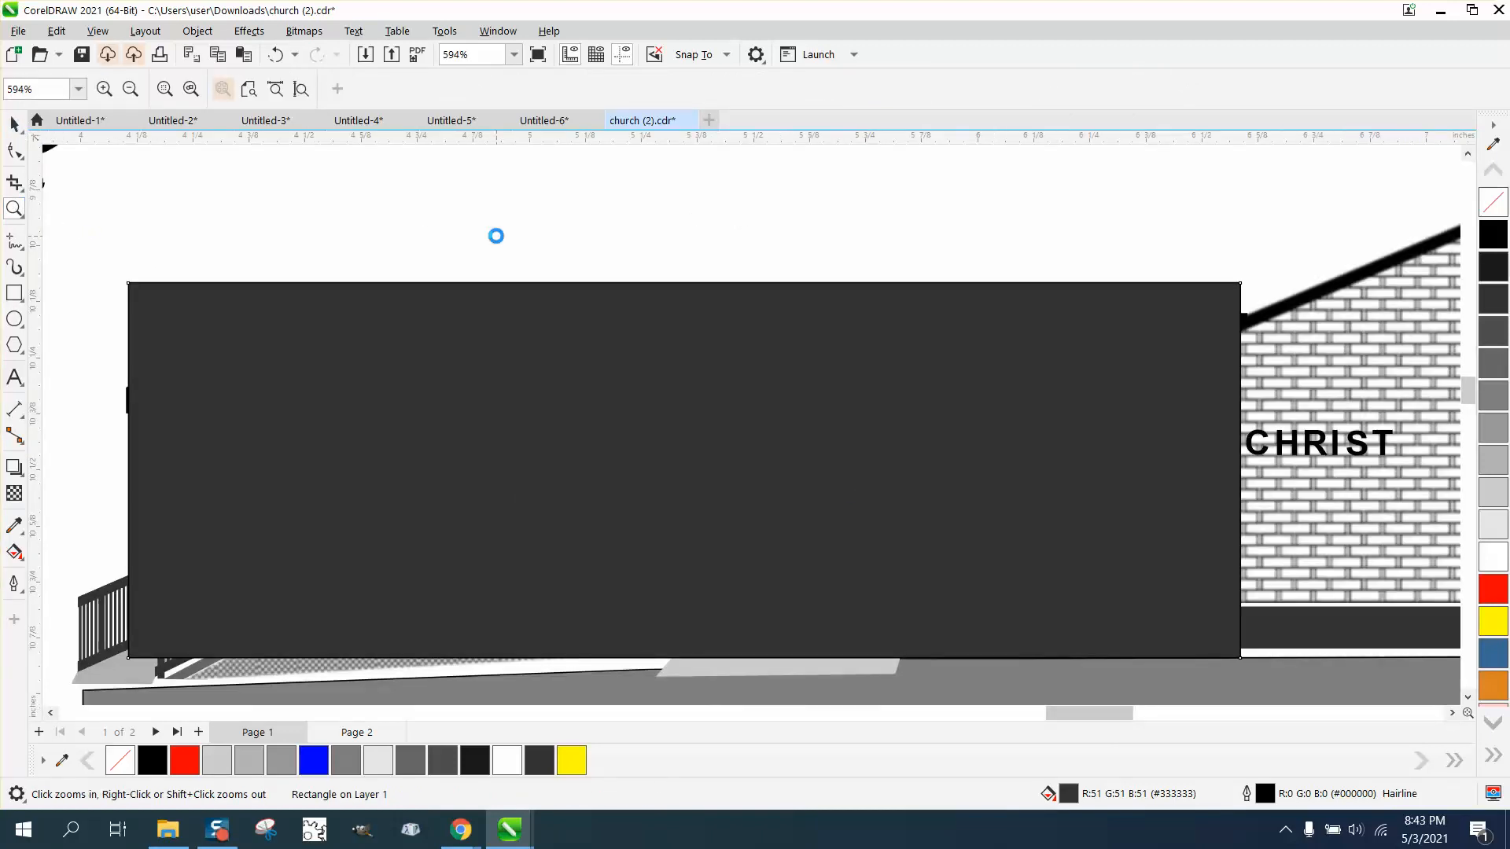
{"action": "key", "text": "Delete"}
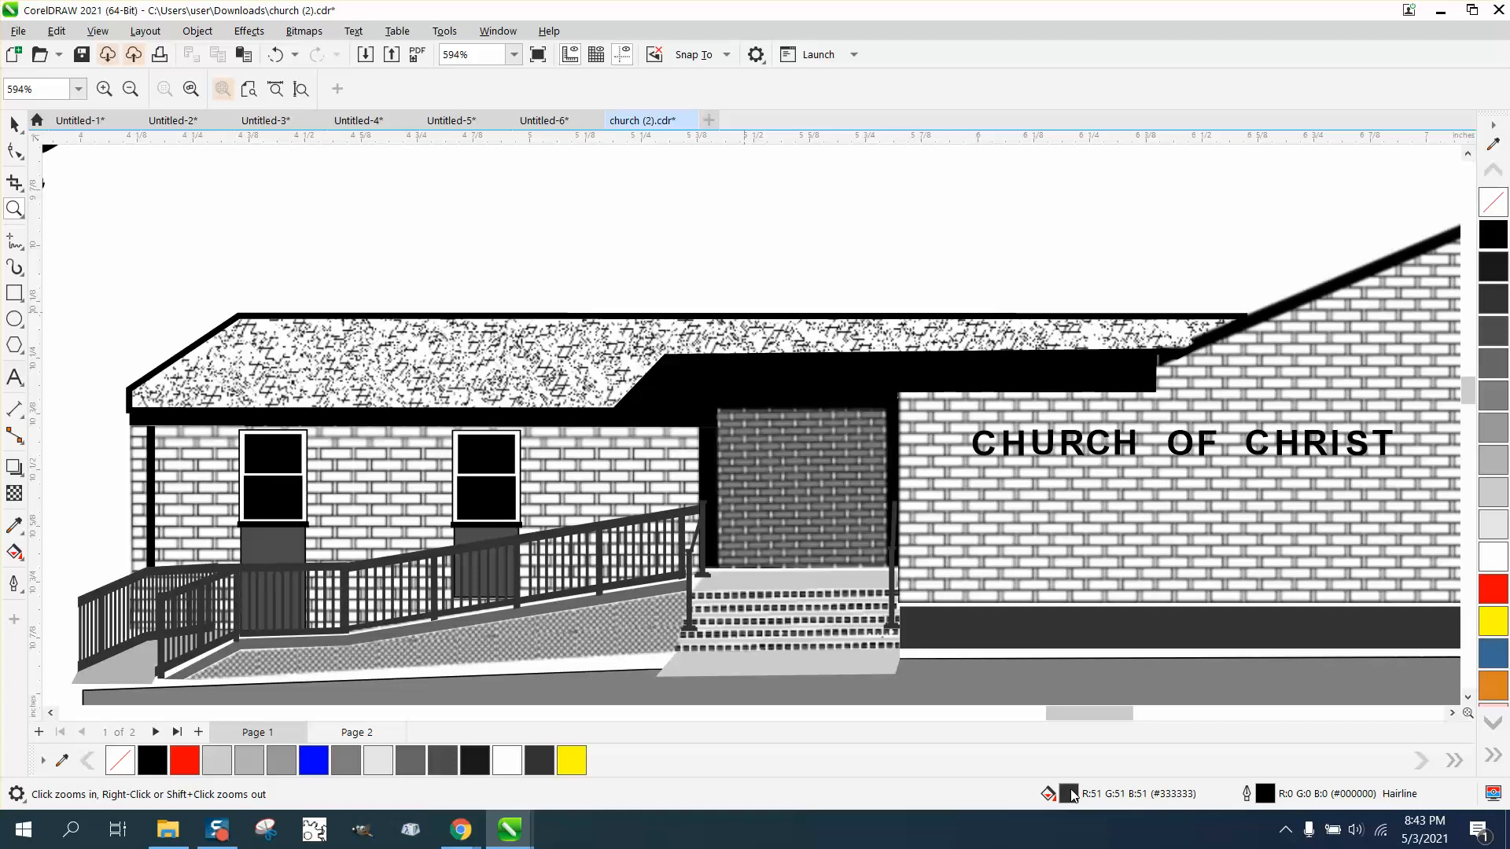
Set the document's default fill for new graphic objects to no fill.
{"action": "left_click", "coordinate": [14, 123]}
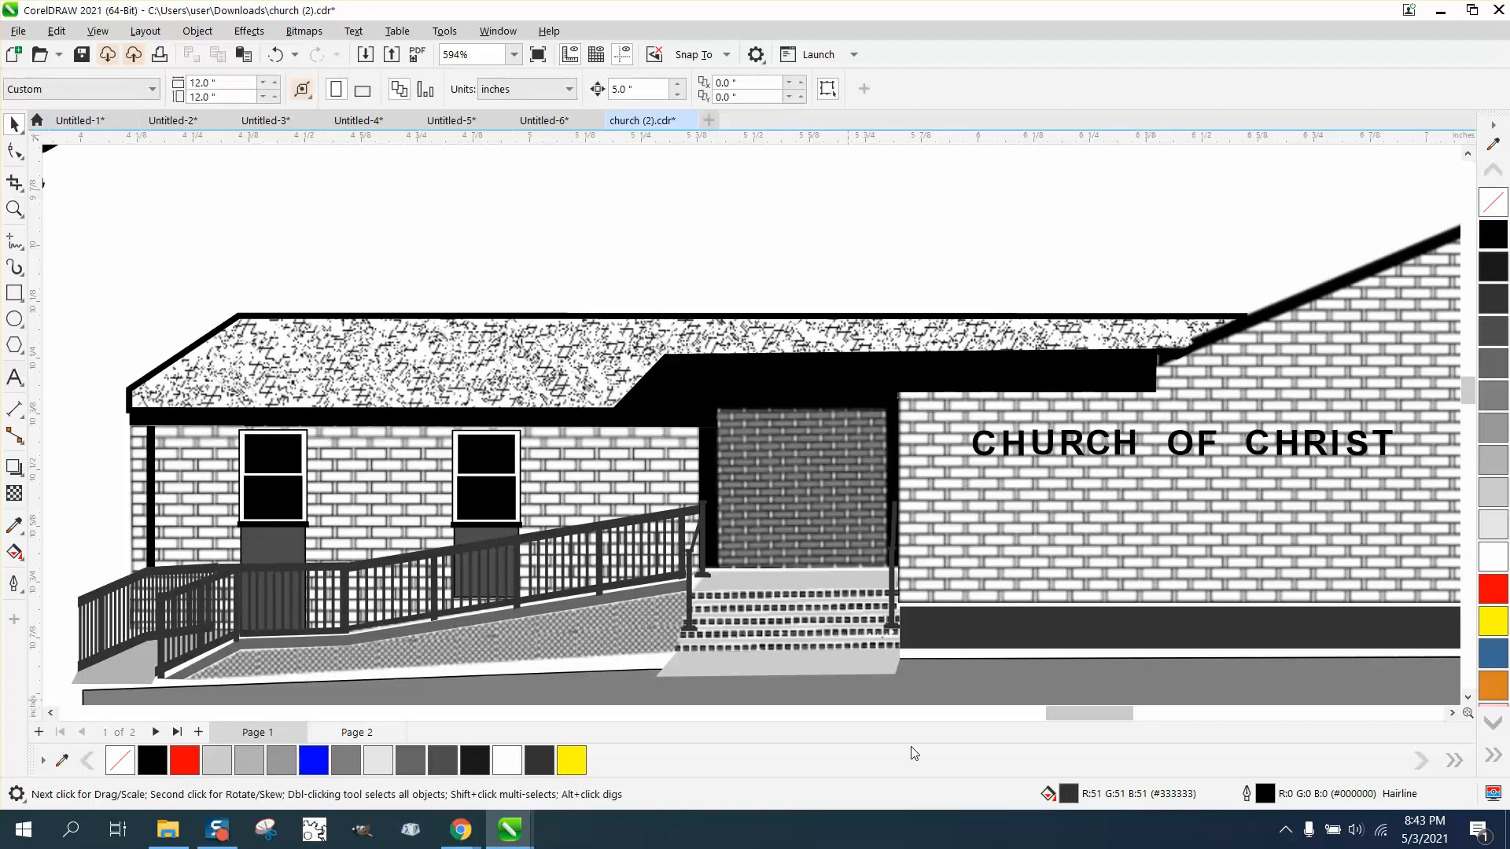
{"action": "double_click", "coordinate": [1069, 794]}
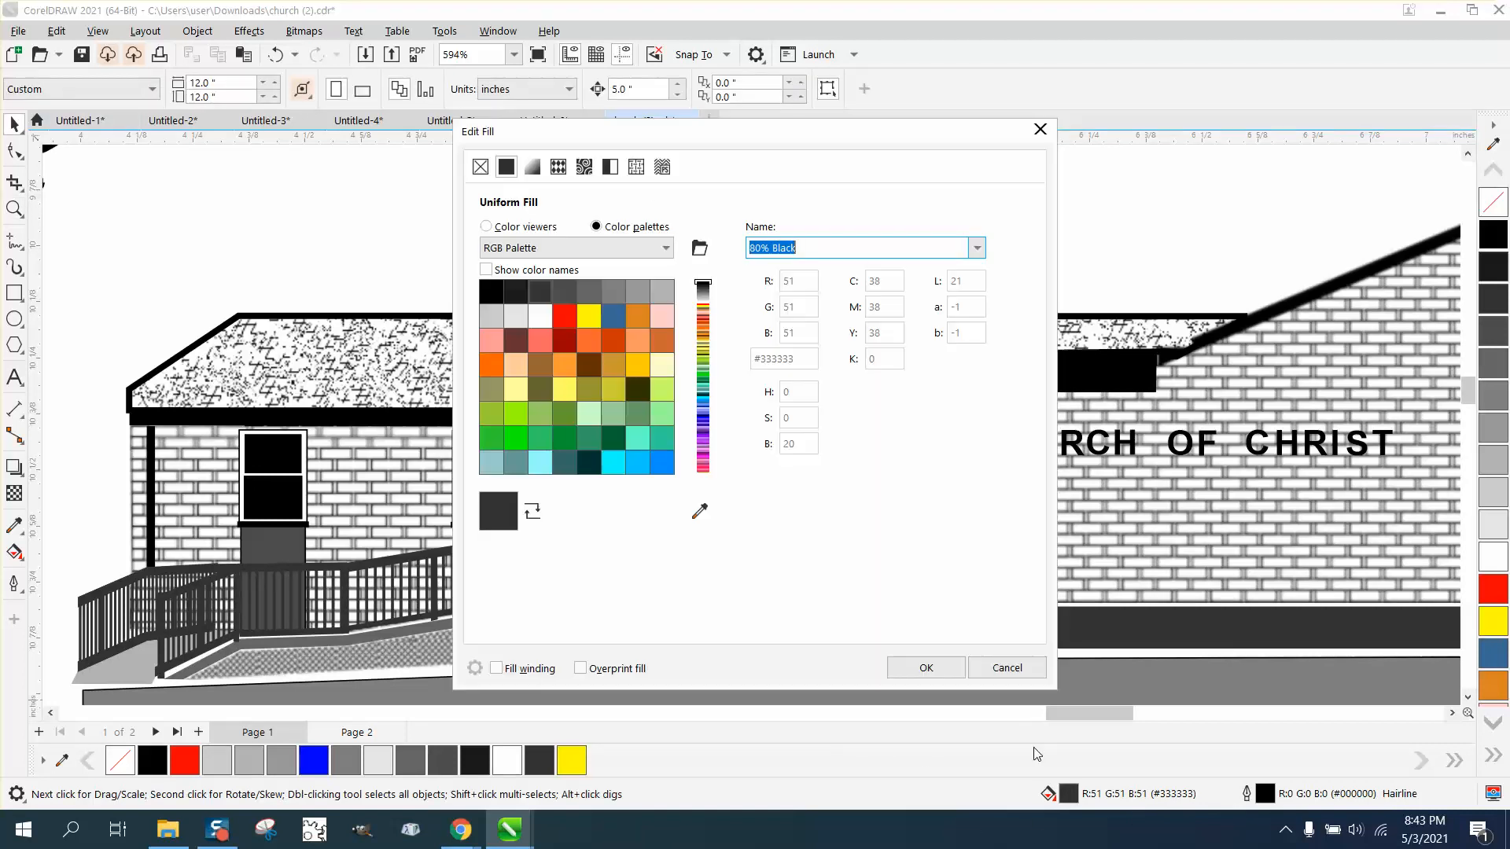
{"action": "left_click", "coordinate": [481, 166]}
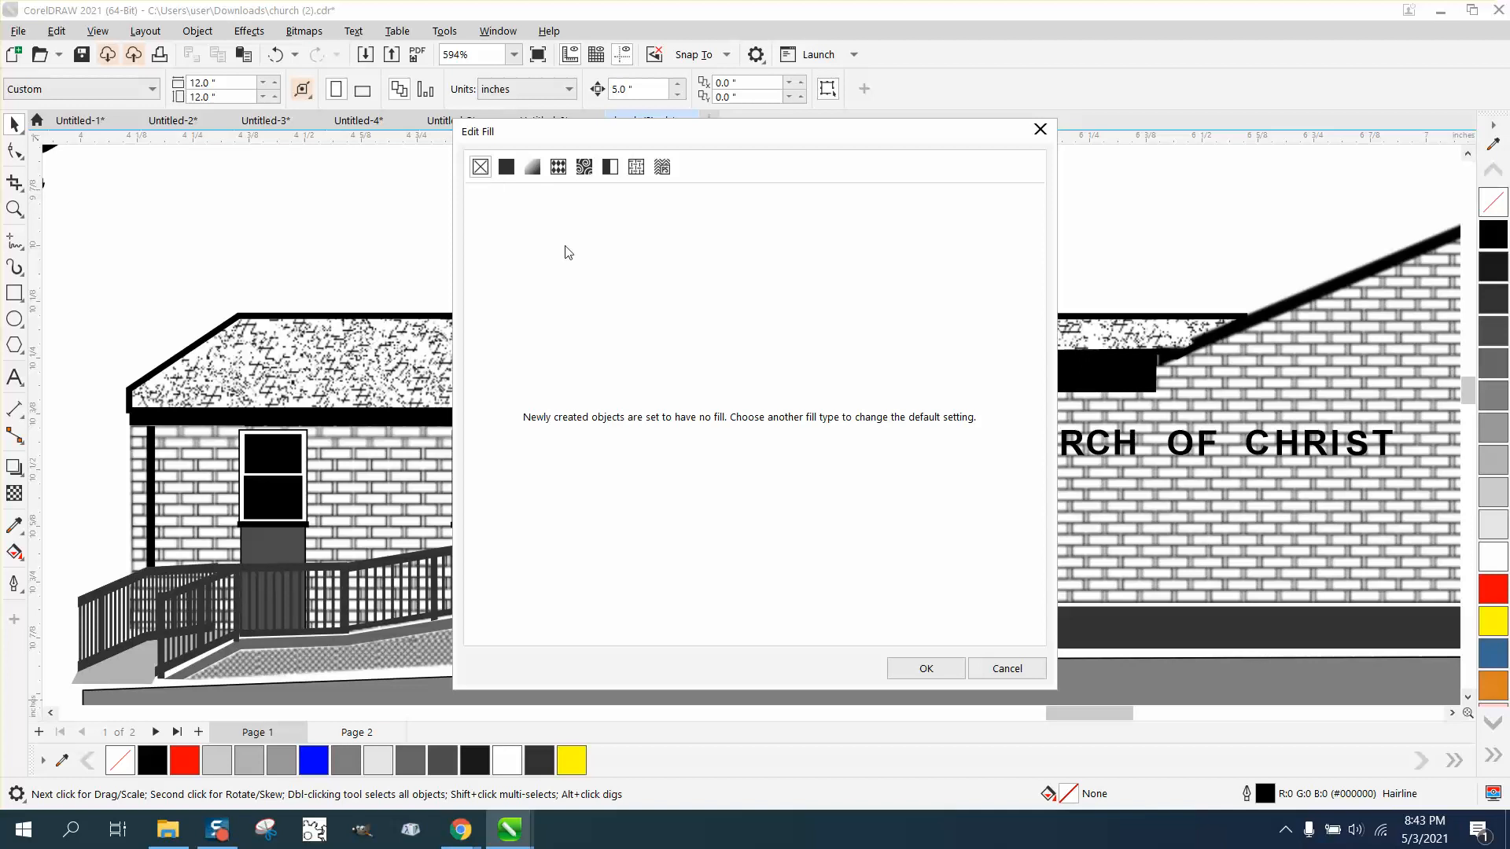
{"action": "left_click", "coordinate": [926, 668]}
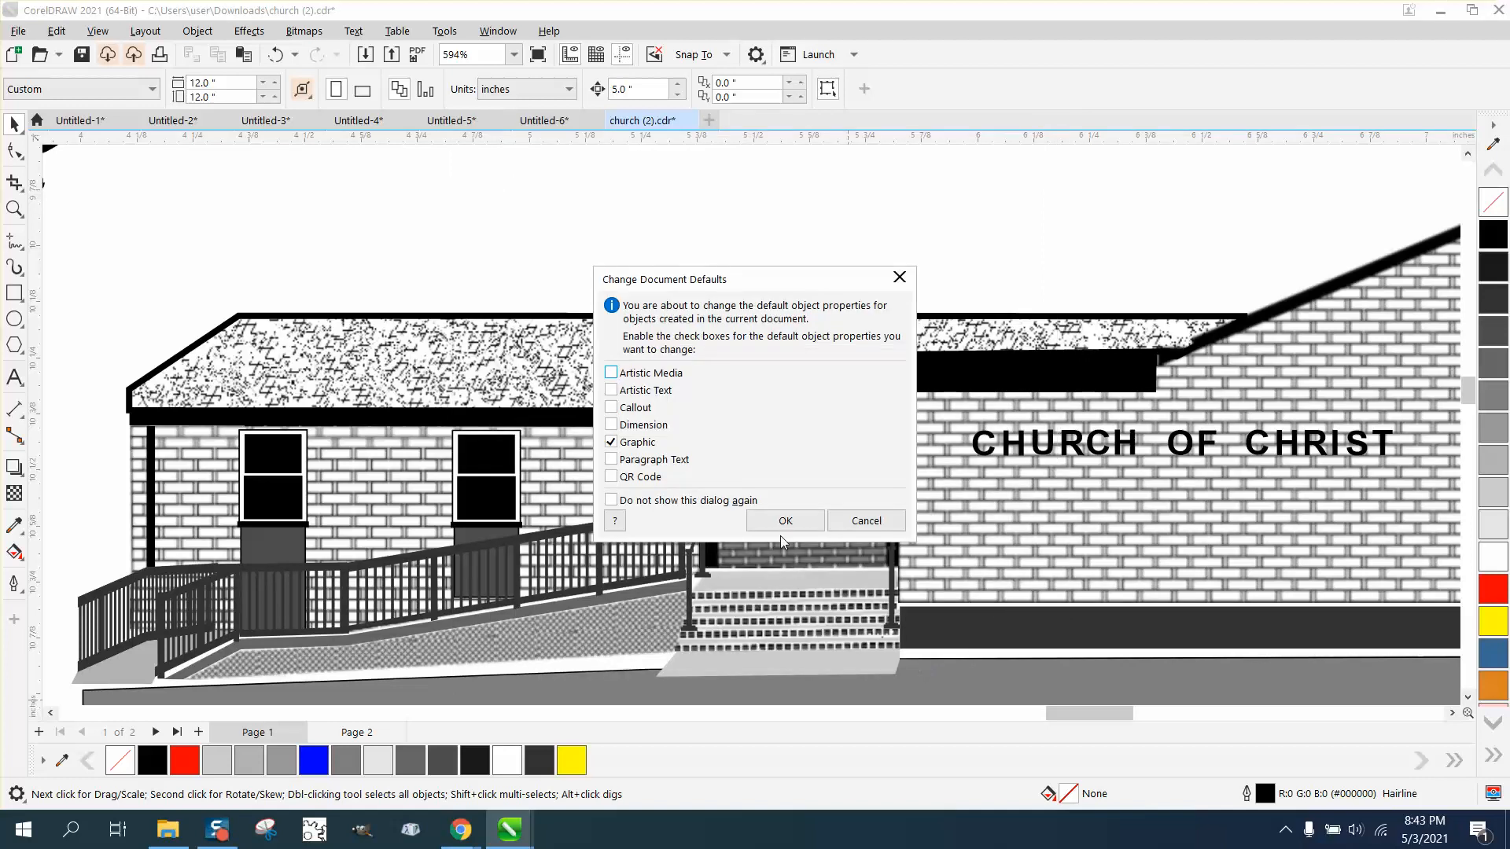
{"action": "left_click", "coordinate": [786, 521]}
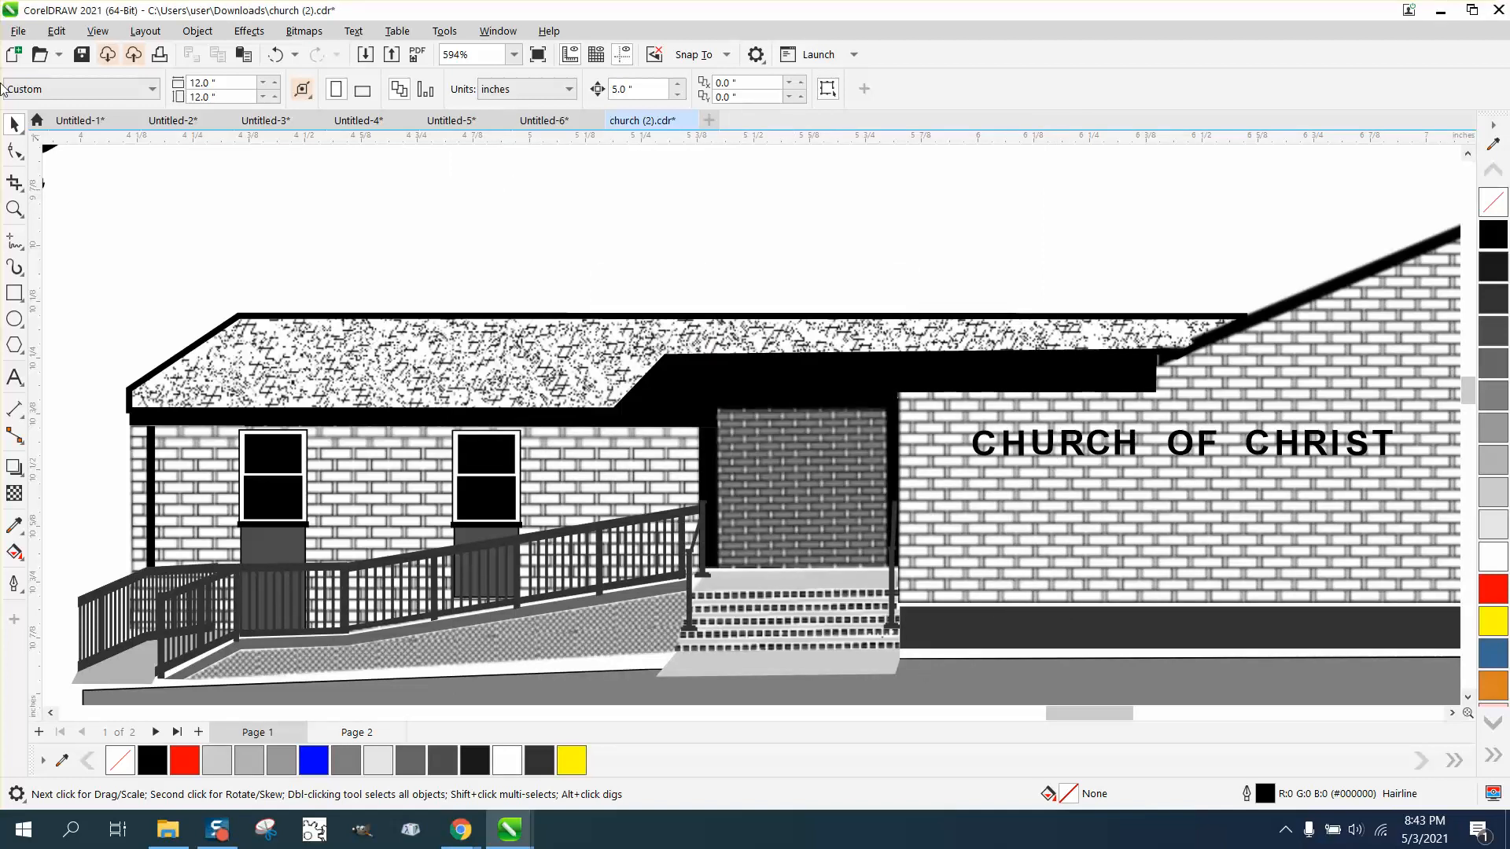
Draw an unfilled rectangle about 2.24 by 0.59 inches over the church's lower-roofed wing and shift it 5 inches to the right.
{"action": "left_click", "coordinate": [13, 293]}
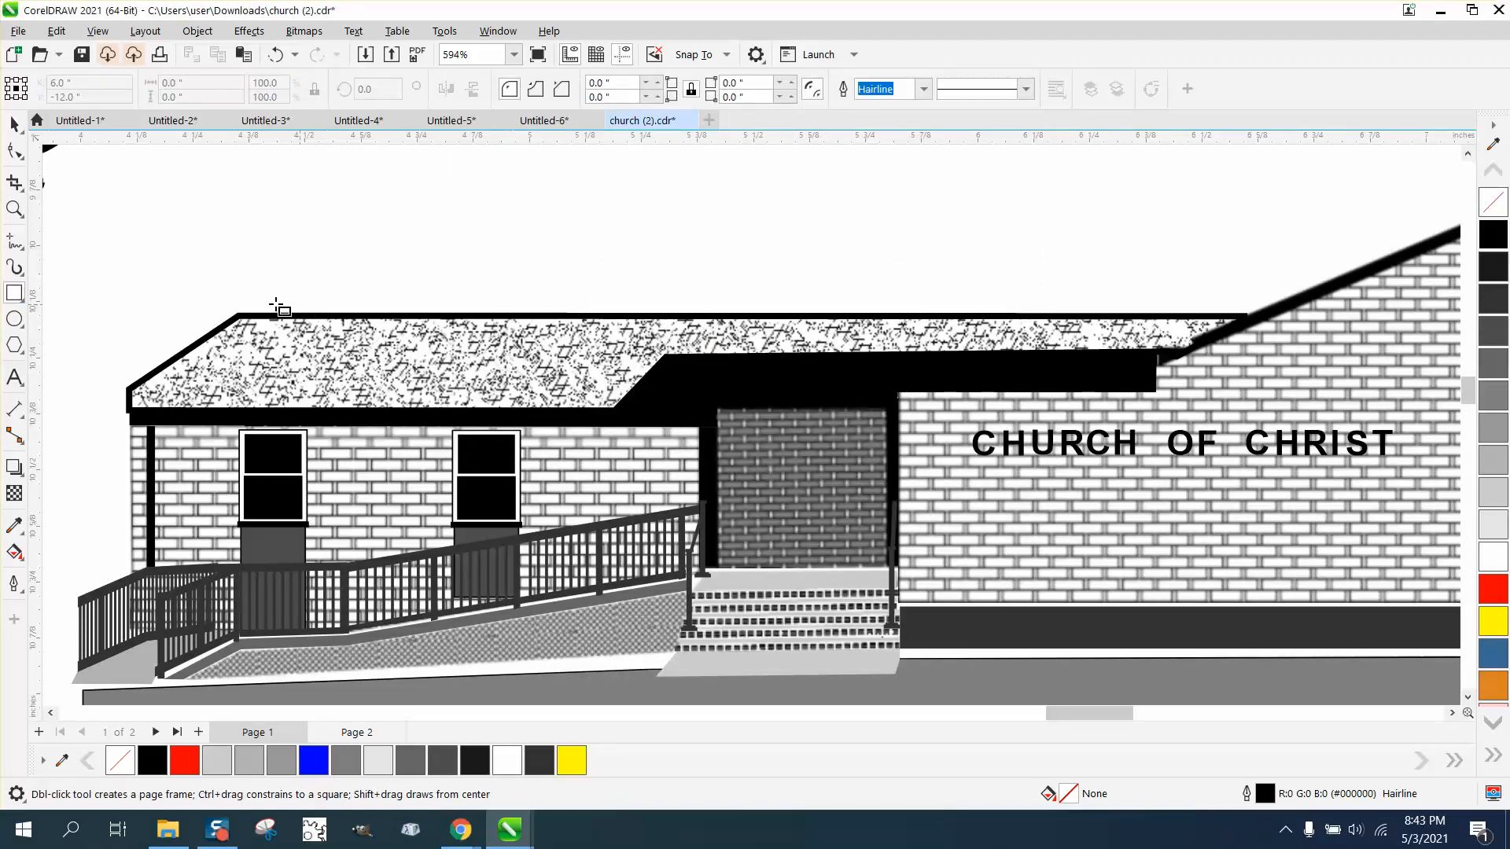
{"action": "left_click_drag", "start_coordinate": [240, 316], "coordinate": [1247, 582]}
{"action": "scroll", "coordinate": [1130, 551], "scroll_direction": "down", "scroll_amount": 5}
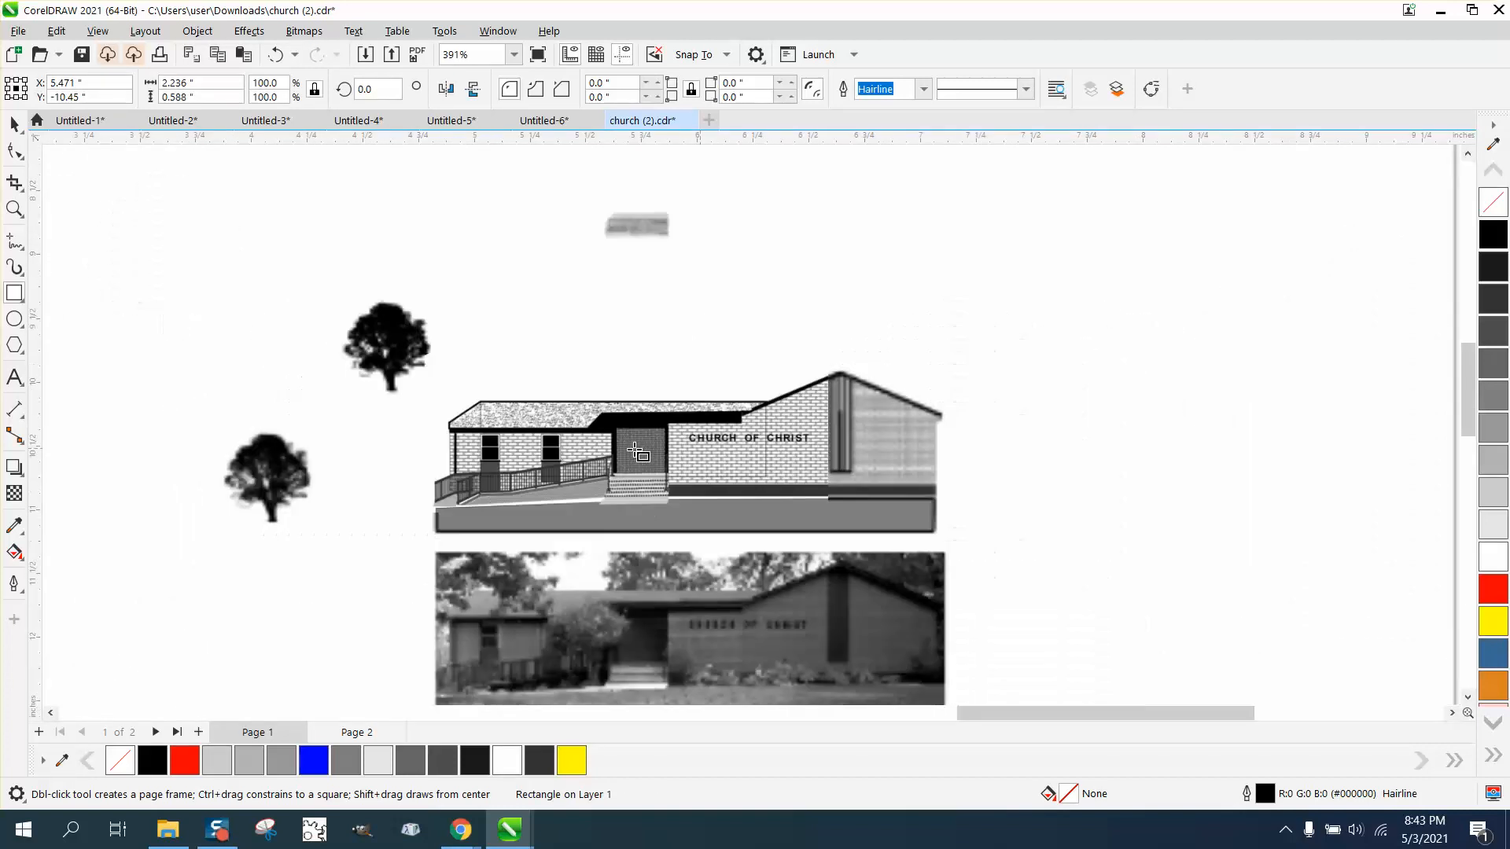
{"action": "left_click_drag", "start_coordinate": [635, 446], "coordinate": [1272, 445]}
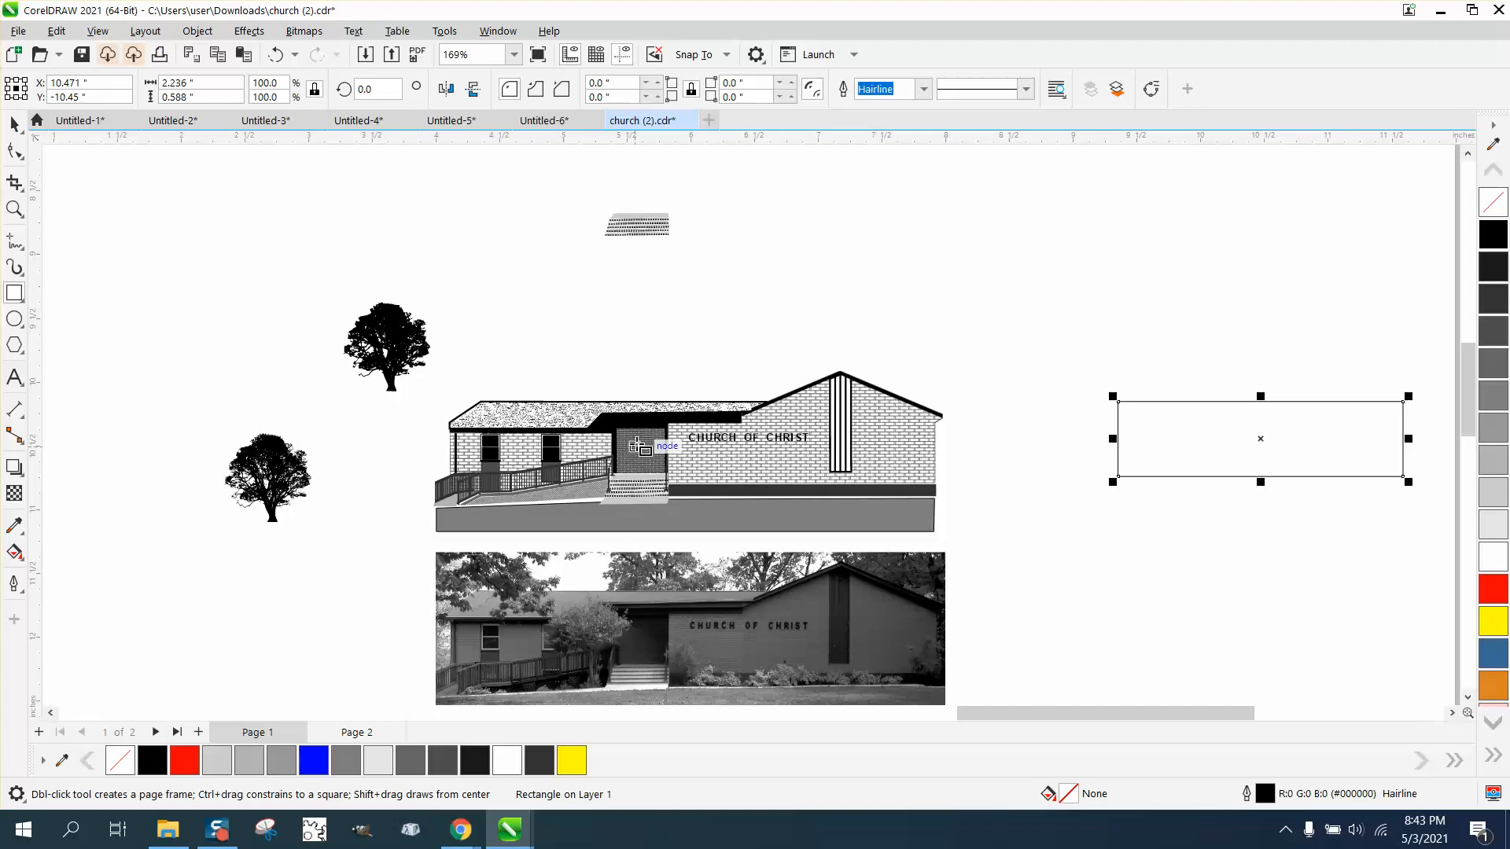
Fill the new rectangle with yellow and place the upper tree so it straddles the rectangle's top edge.
{"action": "left_click", "coordinate": [14, 124]}
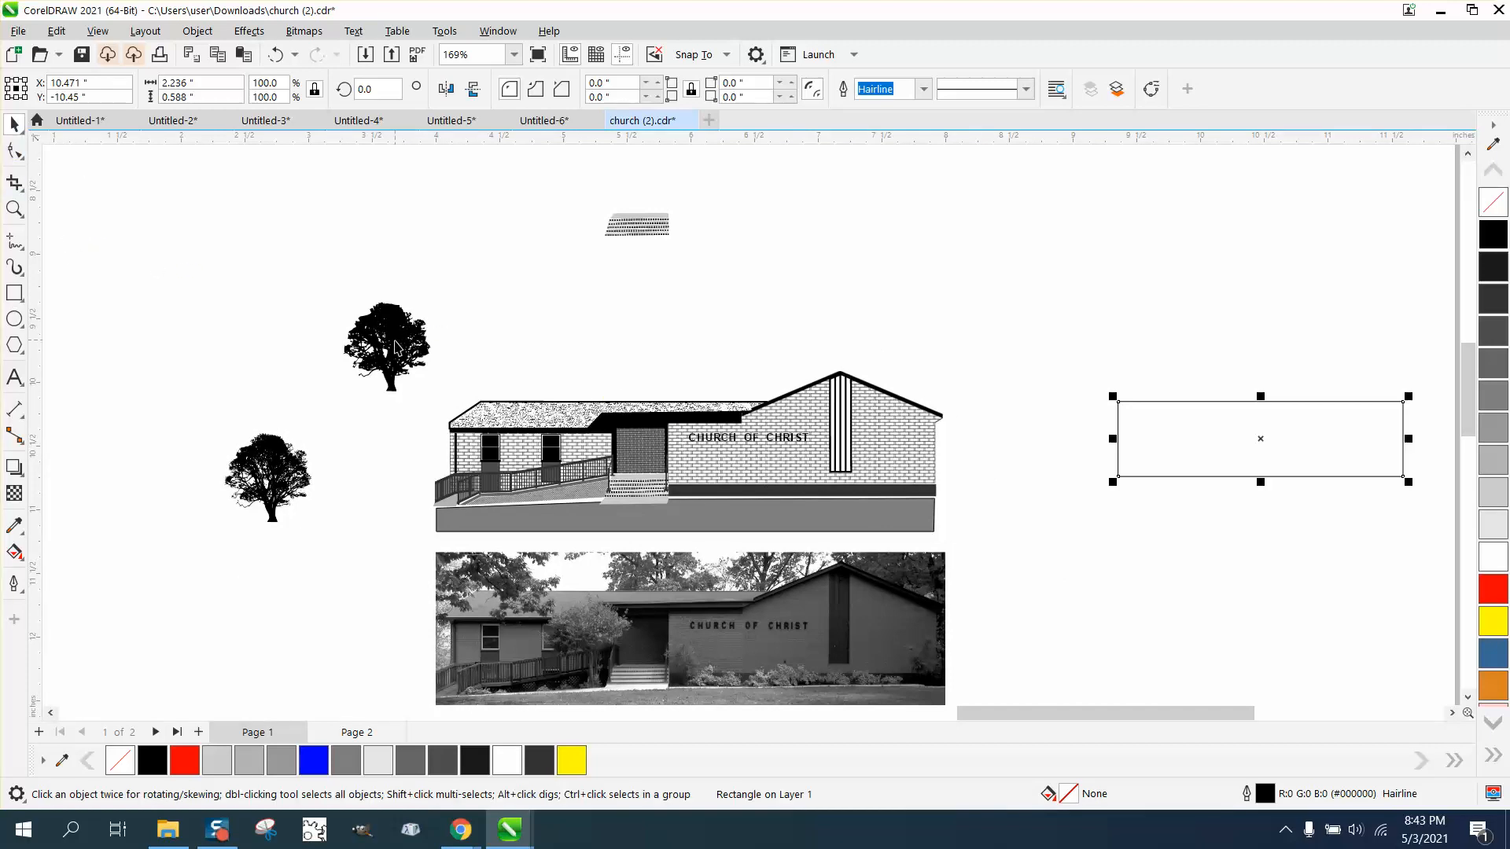
{"action": "left_click_drag", "start_coordinate": [380, 358], "coordinate": [1026, 364]}
{"action": "left_click", "coordinate": [1327, 450]}
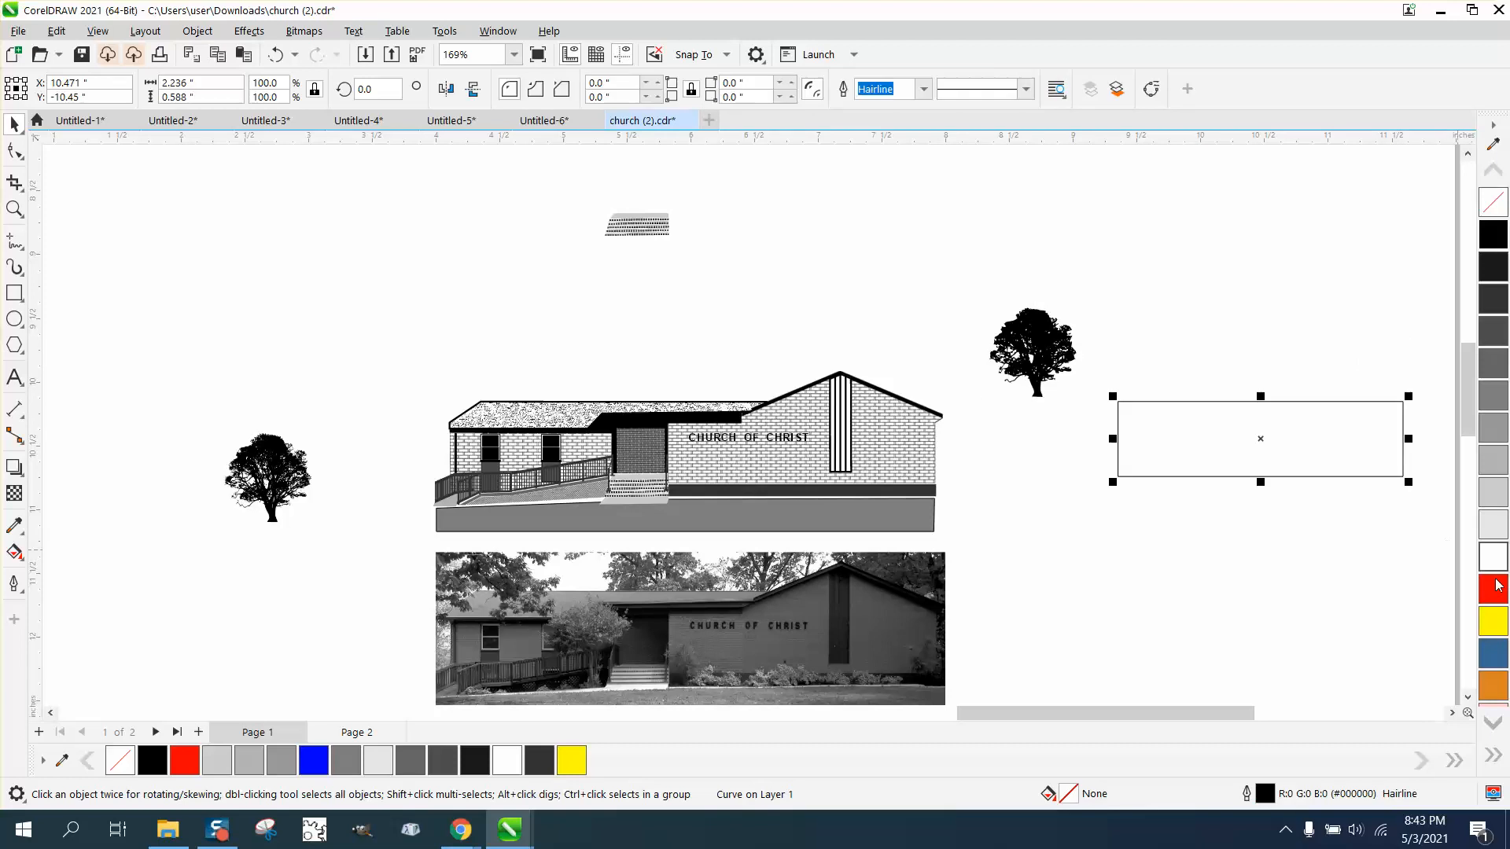
{"action": "left_click", "coordinate": [1492, 621]}
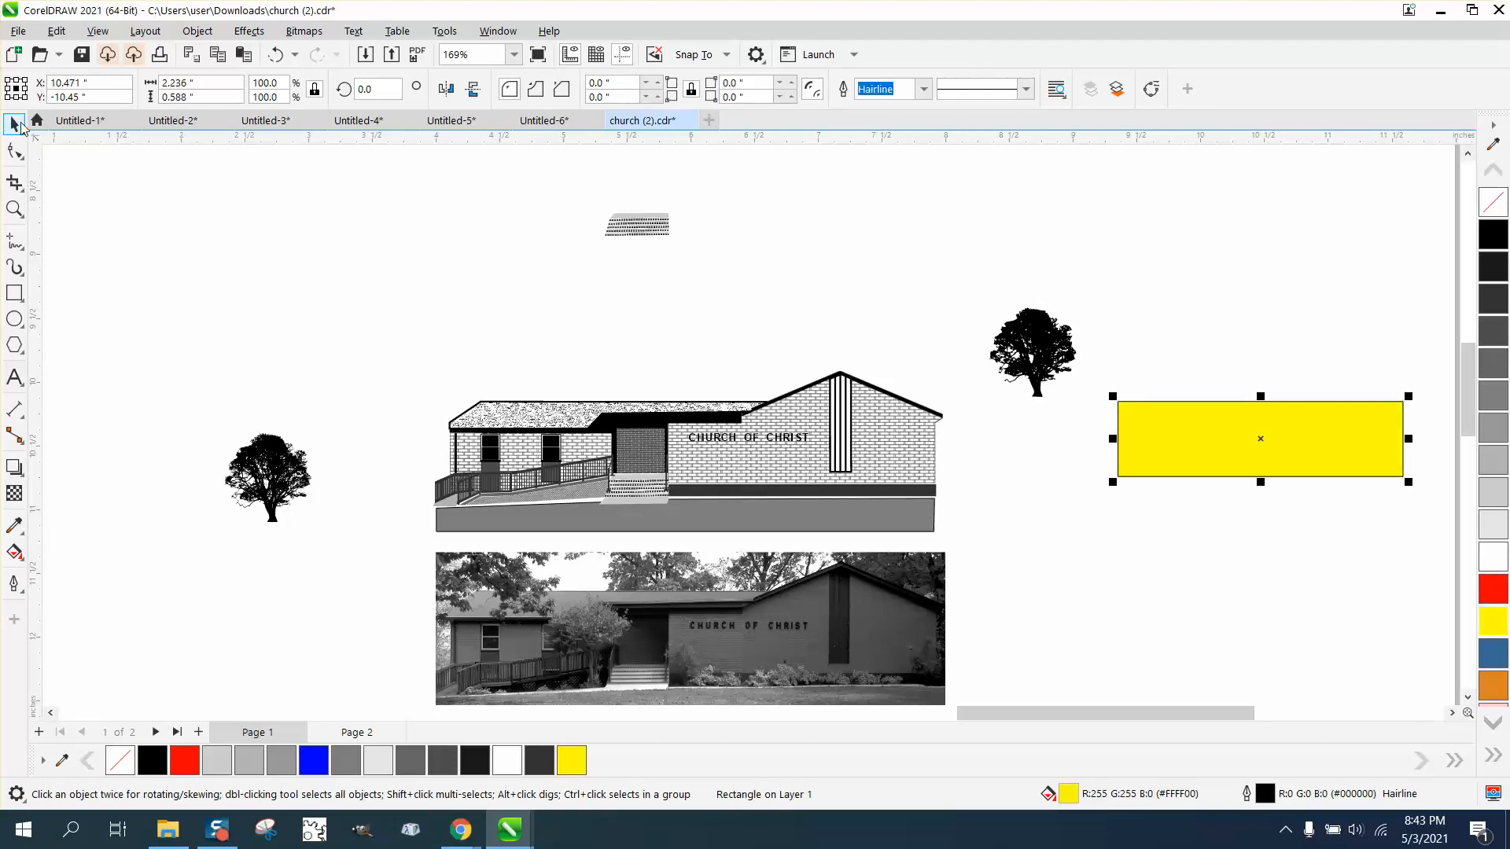
{"action": "left_click_drag", "start_coordinate": [1002, 342], "coordinate": [1196, 379]}
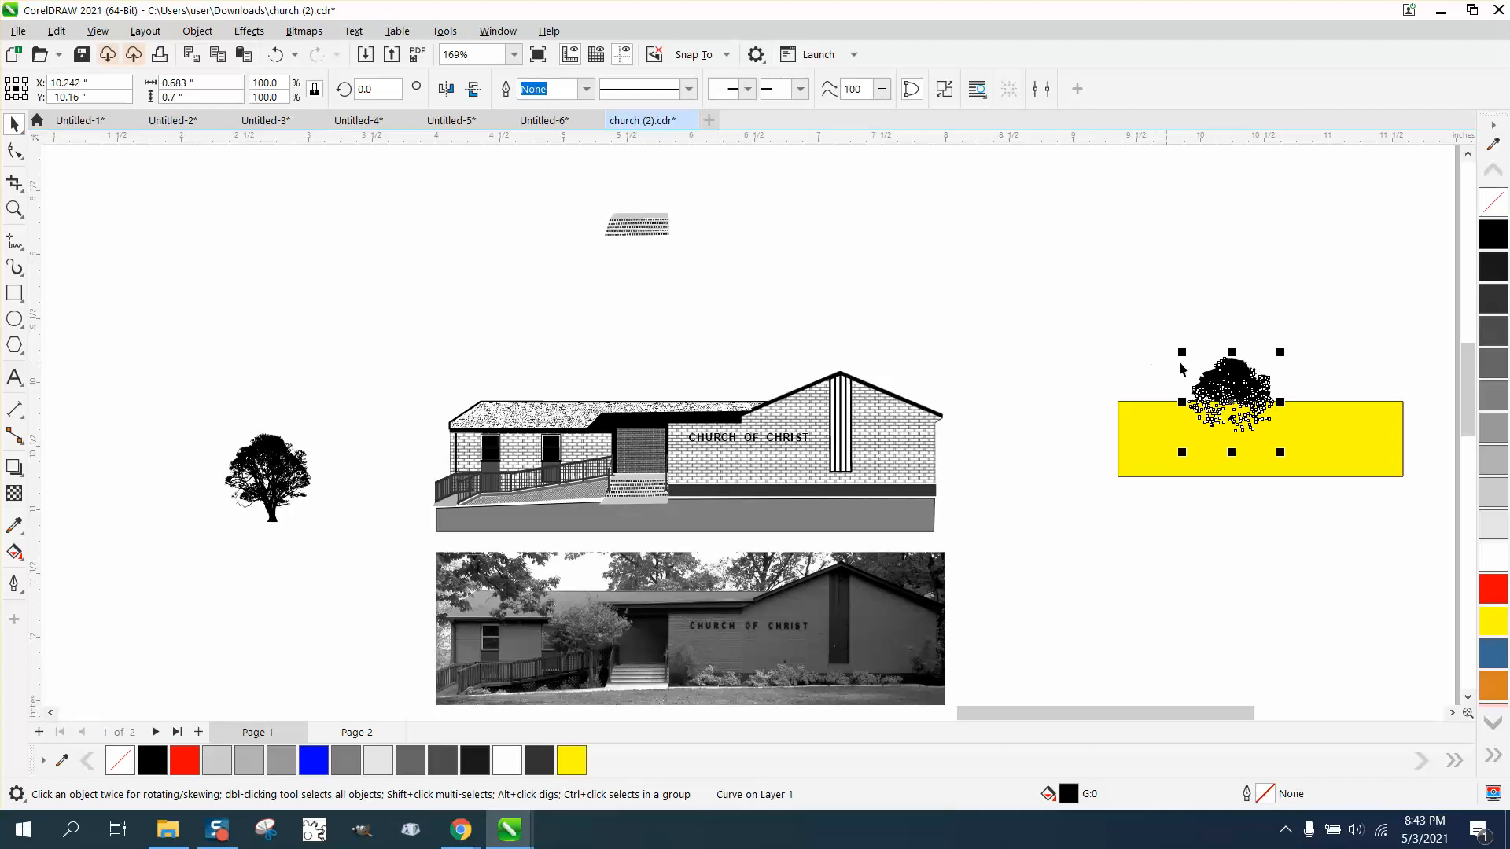
Trim the tree with the overlapping yellow rectangle and move the remaining treetop up clear of it.
{"action": "left_click_drag", "start_coordinate": [1098, 328], "coordinate": [1378, 500]}
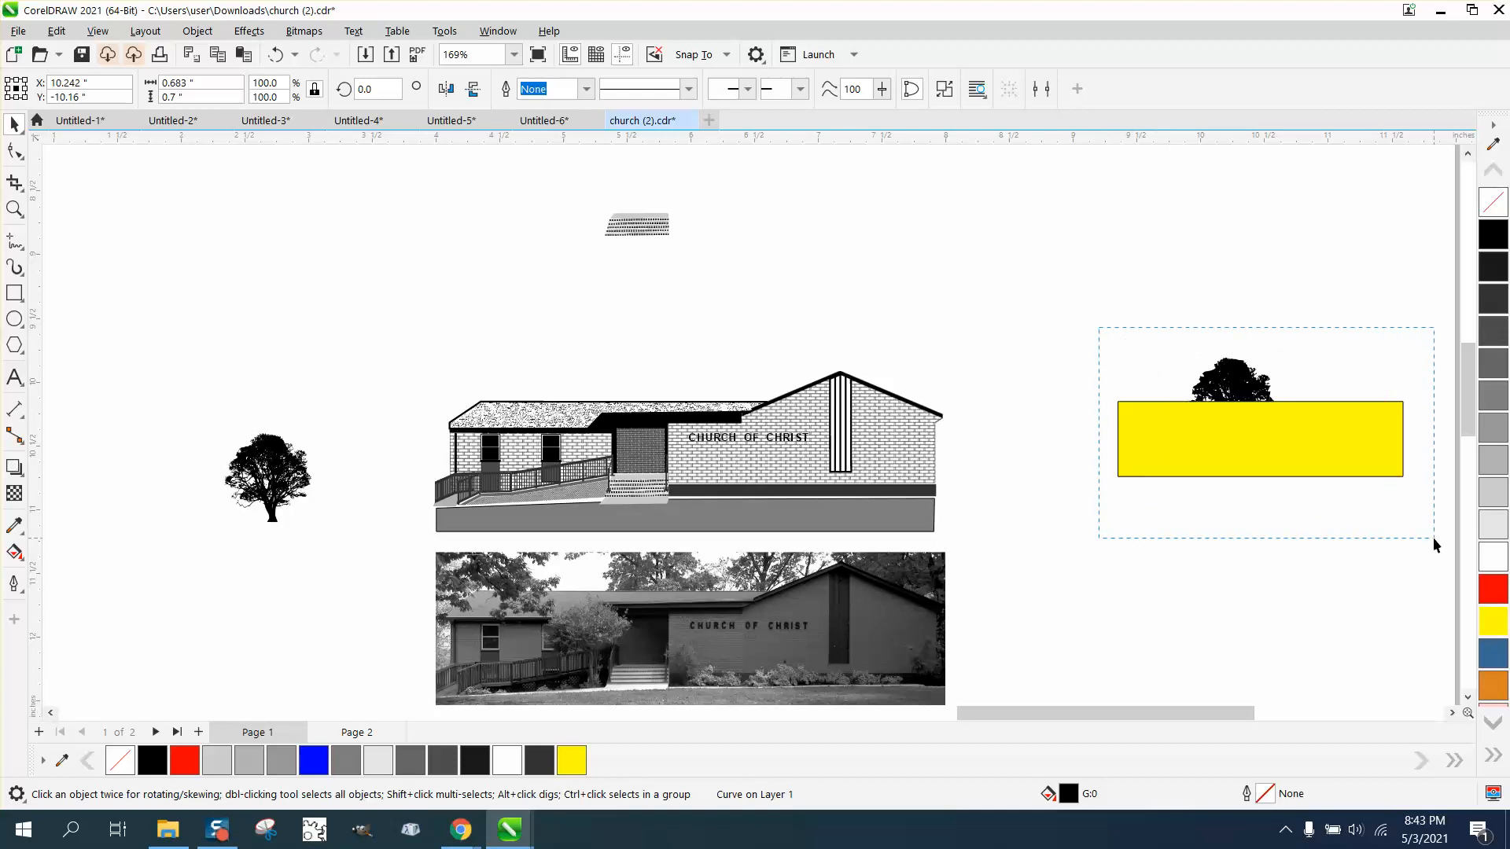
{"action": "left_click_drag", "start_coordinate": [1434, 545], "coordinate": [1434, 545]}
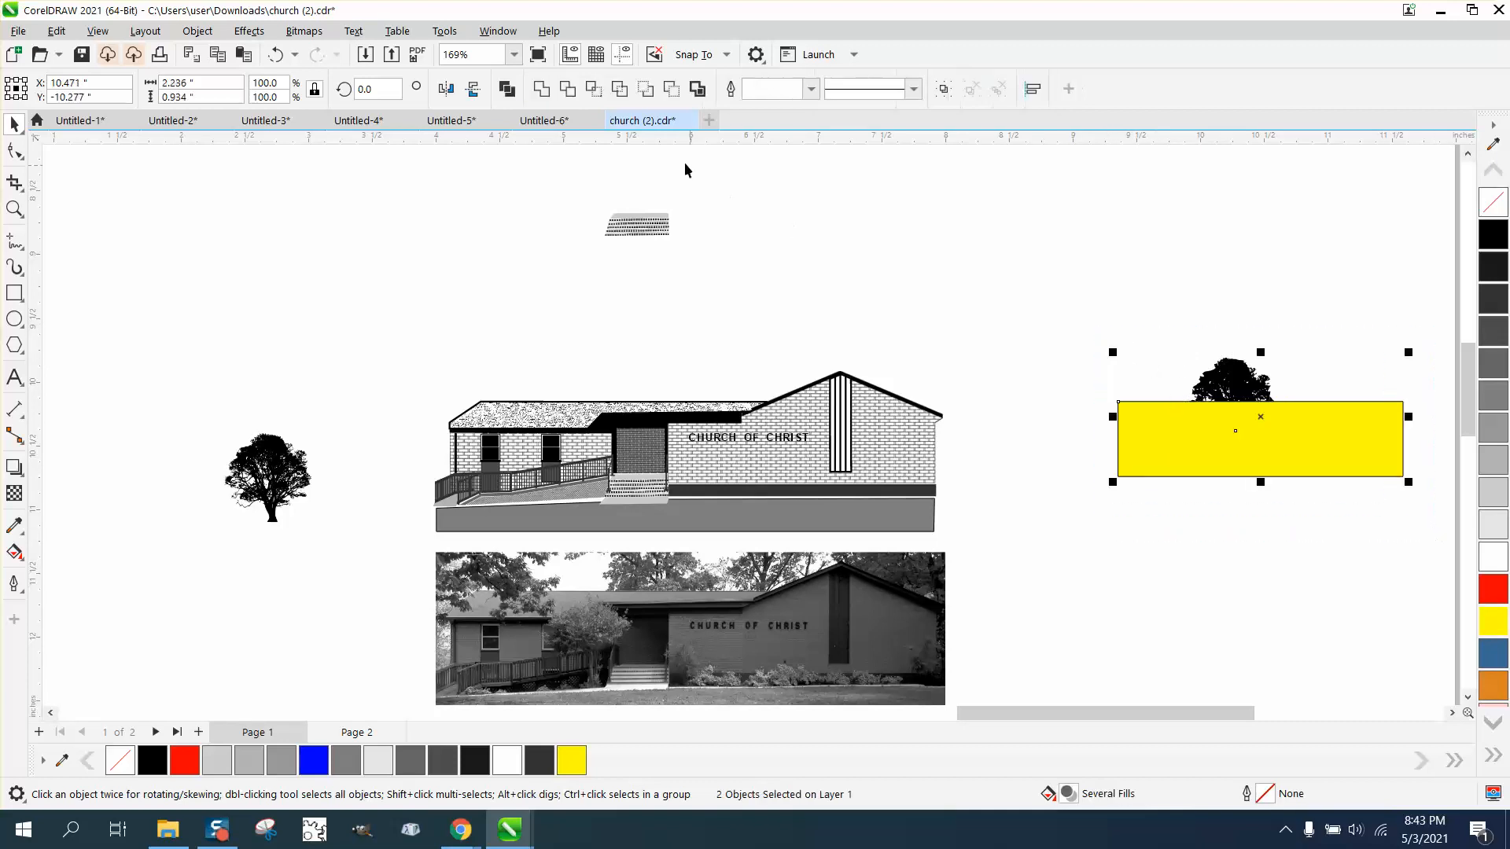
{"action": "left_click", "coordinate": [577, 91]}
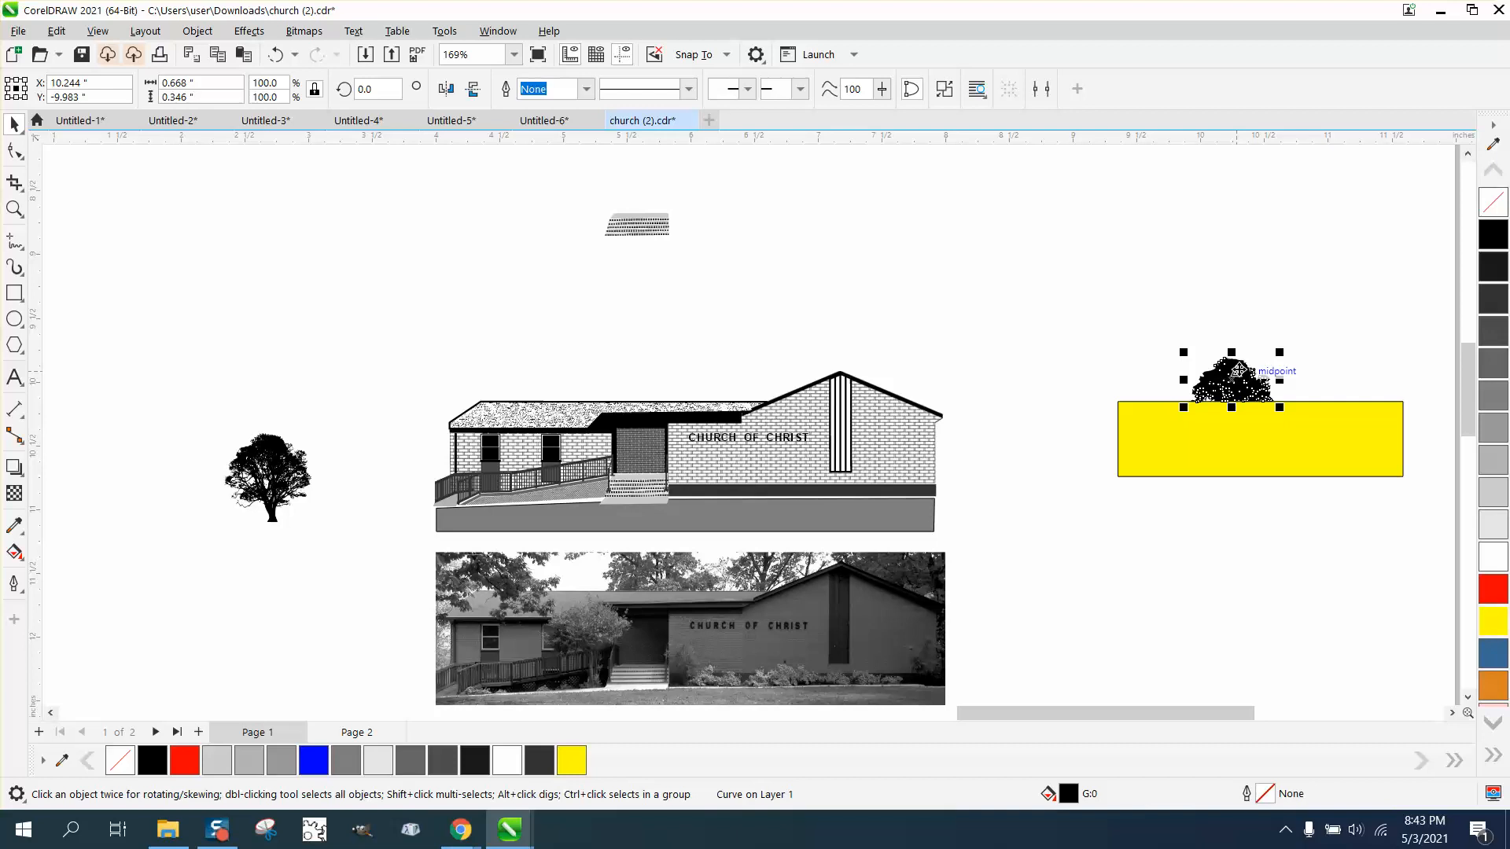
{"action": "left_click_drag", "start_coordinate": [1239, 369], "coordinate": [1179, 292]}
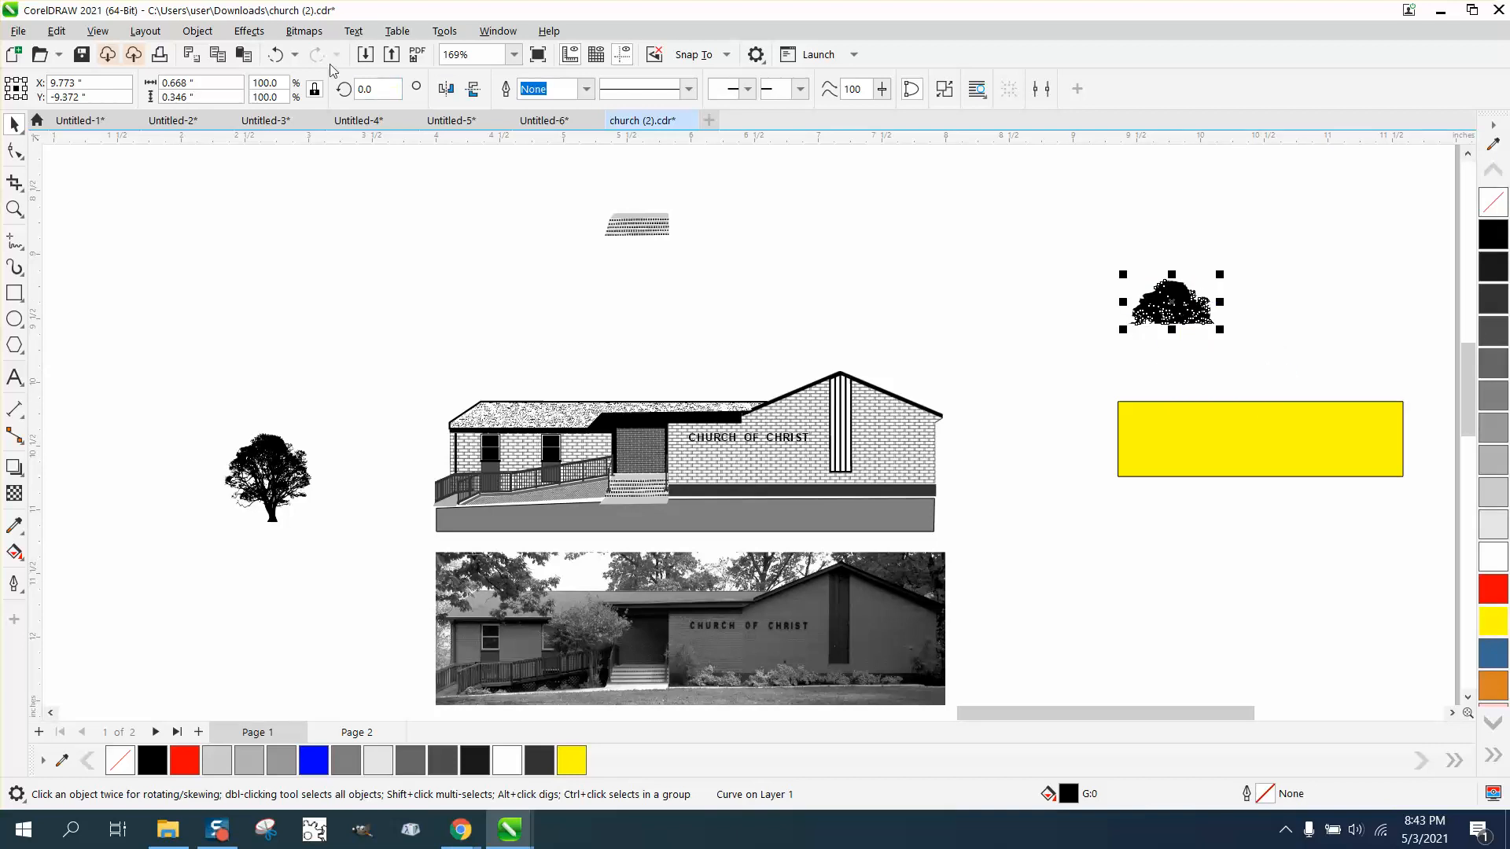
Undo the treetop's last move and shift it 5 inches to the left onto the church's lower roofline.
{"action": "left_click", "coordinate": [275, 54]}
{"action": "key", "text": "ctrl+shift+z"}
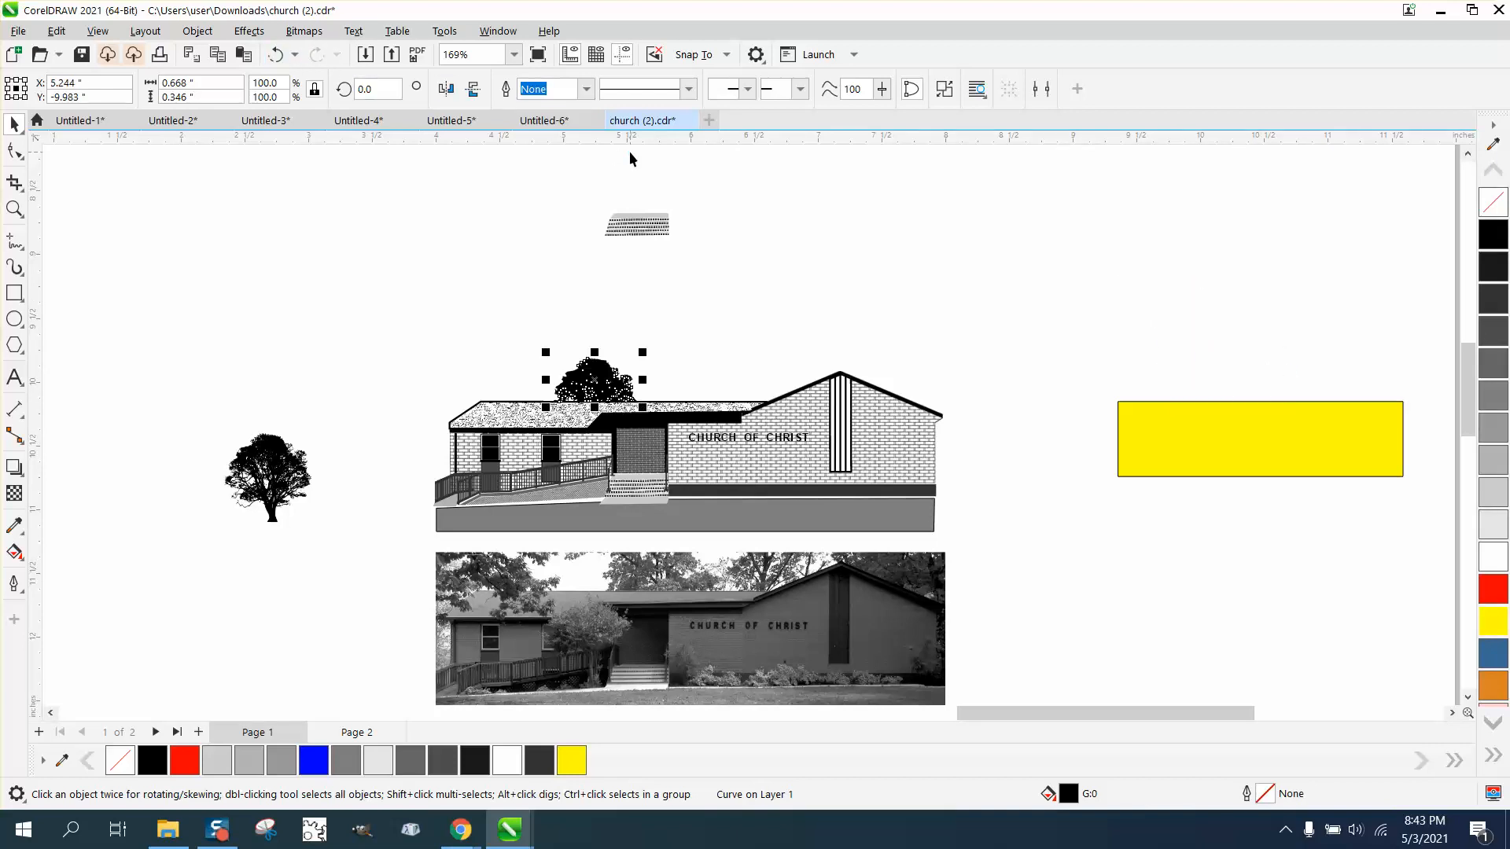
{"action": "left_click", "coordinate": [14, 208]}
{"action": "left_click_drag", "start_coordinate": [507, 308], "coordinate": [833, 479]}
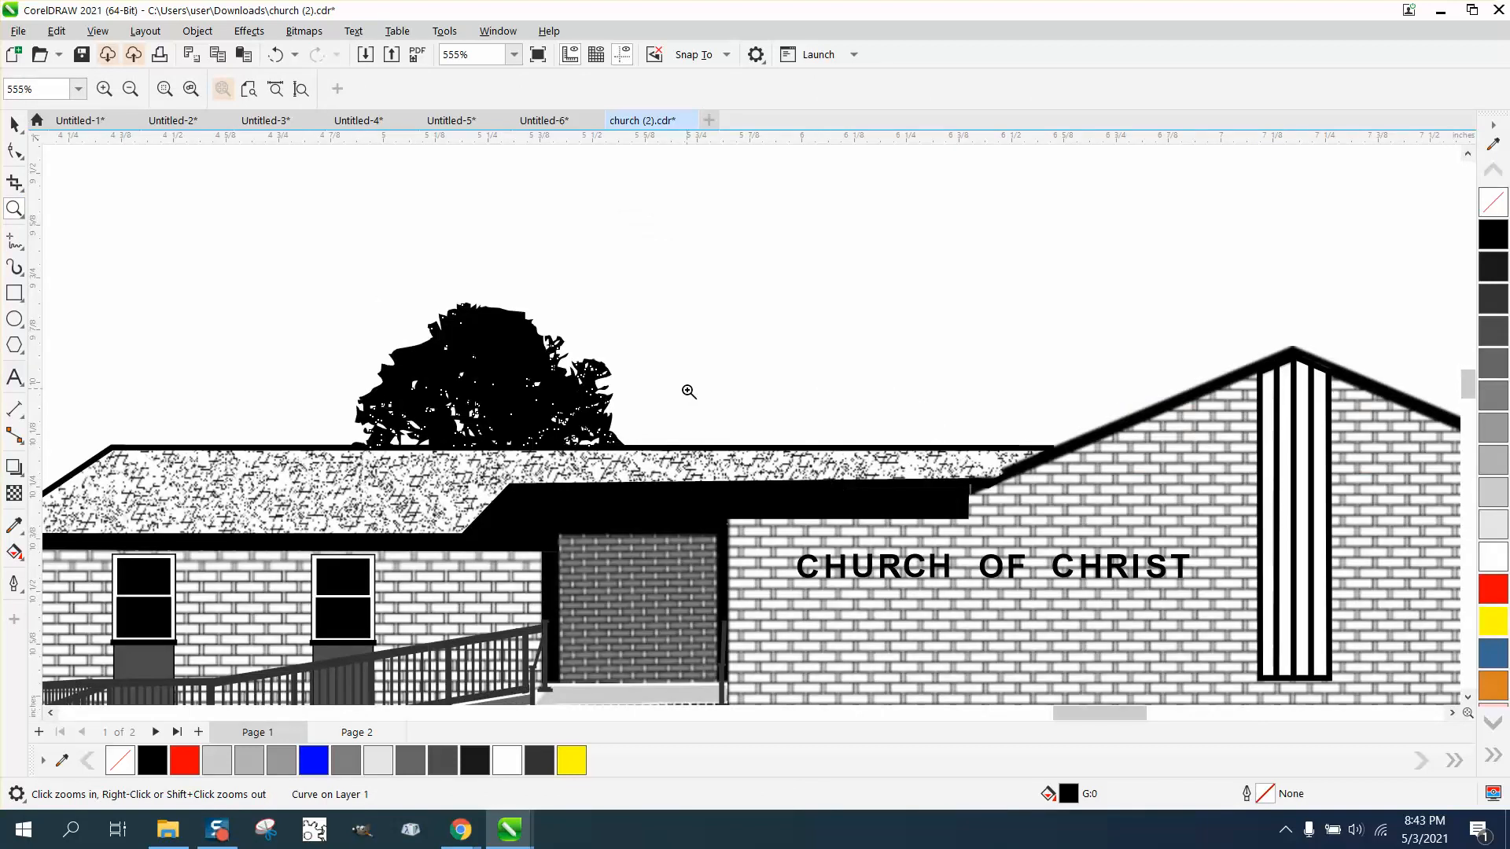
{"action": "left_click", "coordinate": [14, 124]}
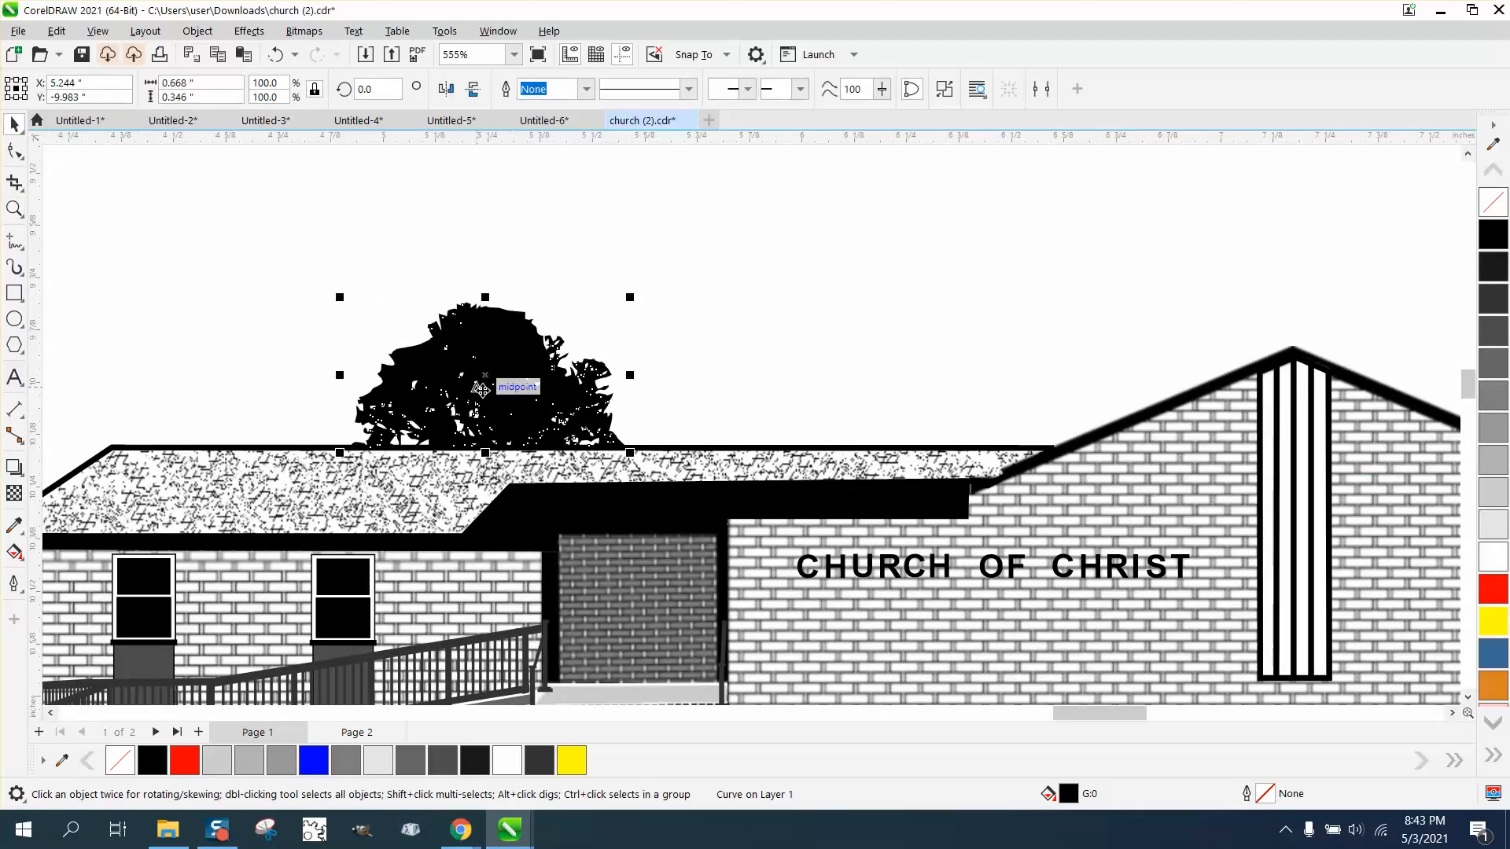
Slide the trimmed treetop about 0.74 inches to the right along the church's lower roofline.
{"action": "left_click_drag", "start_coordinate": [486, 394], "coordinate": [799, 394]}
{"action": "scroll", "coordinate": [423, 332], "scroll_direction": "down", "scroll_amount": 3}
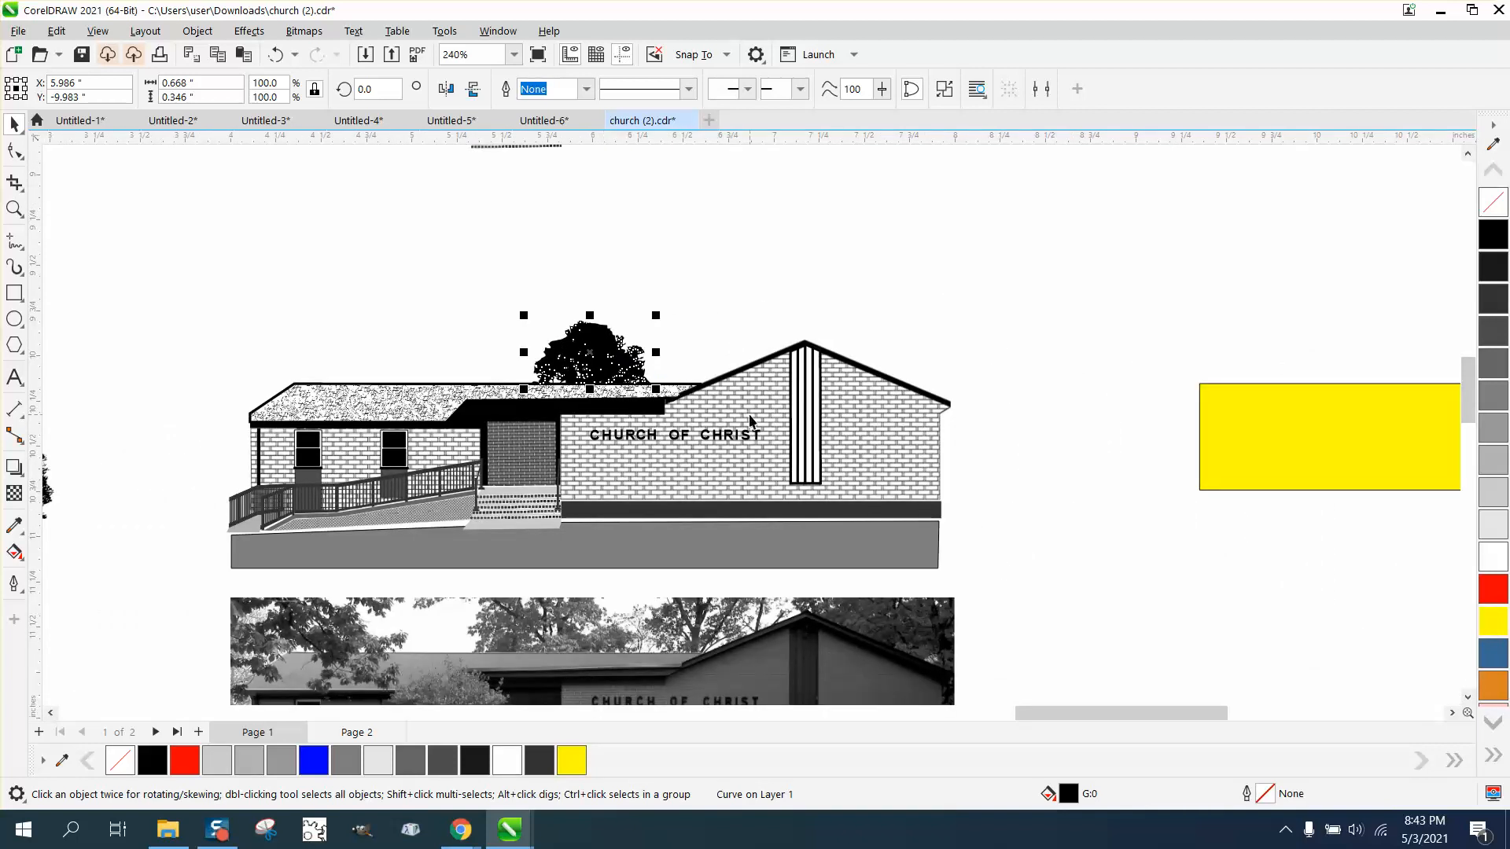
{"action": "scroll", "coordinate": [750, 417], "scroll_direction": "down", "scroll_amount": 1}
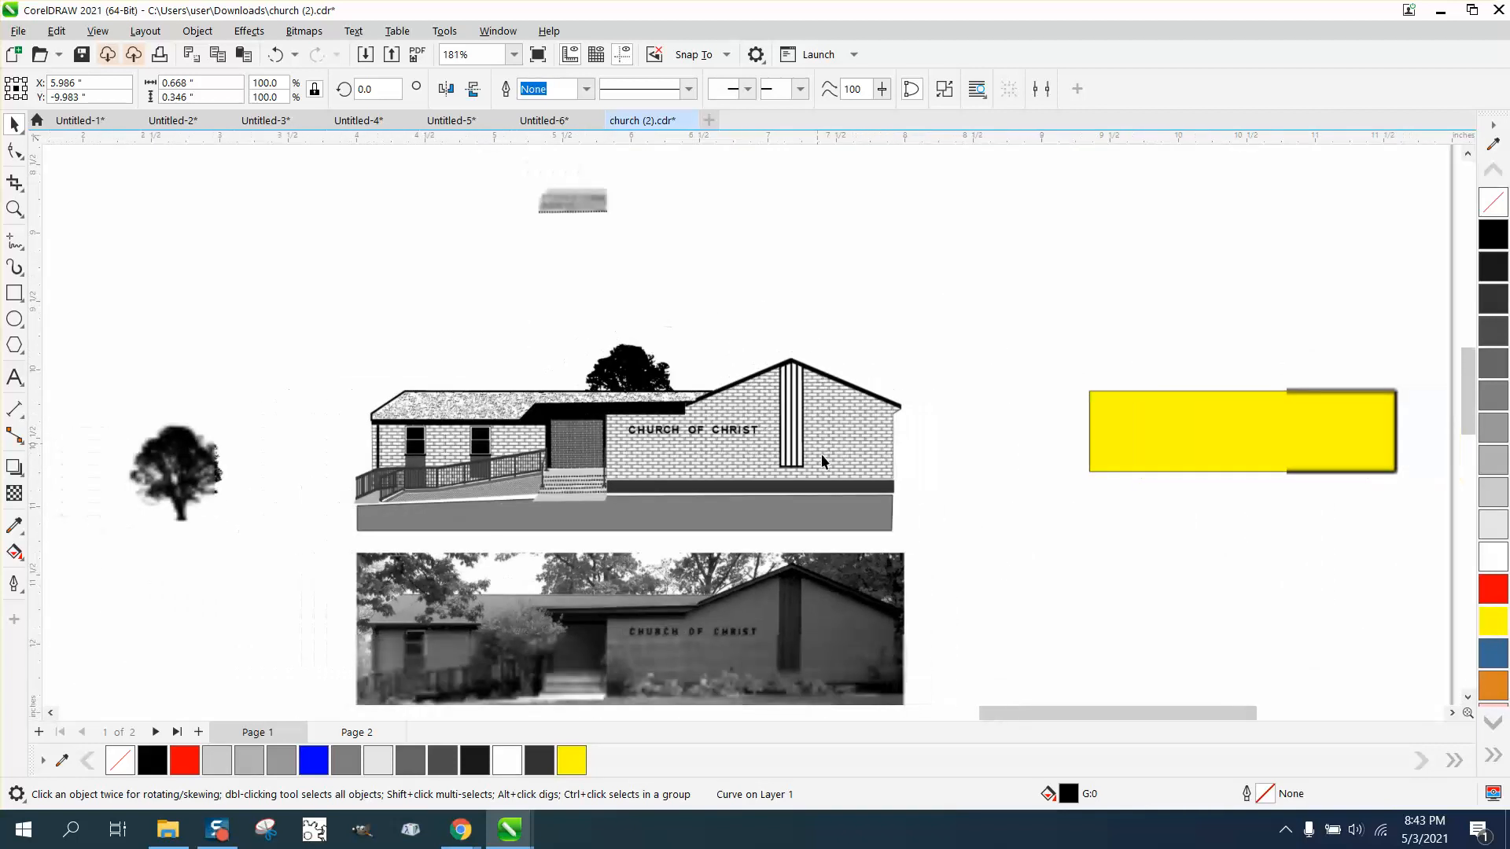
{"action": "left_click", "coordinate": [189, 506]}
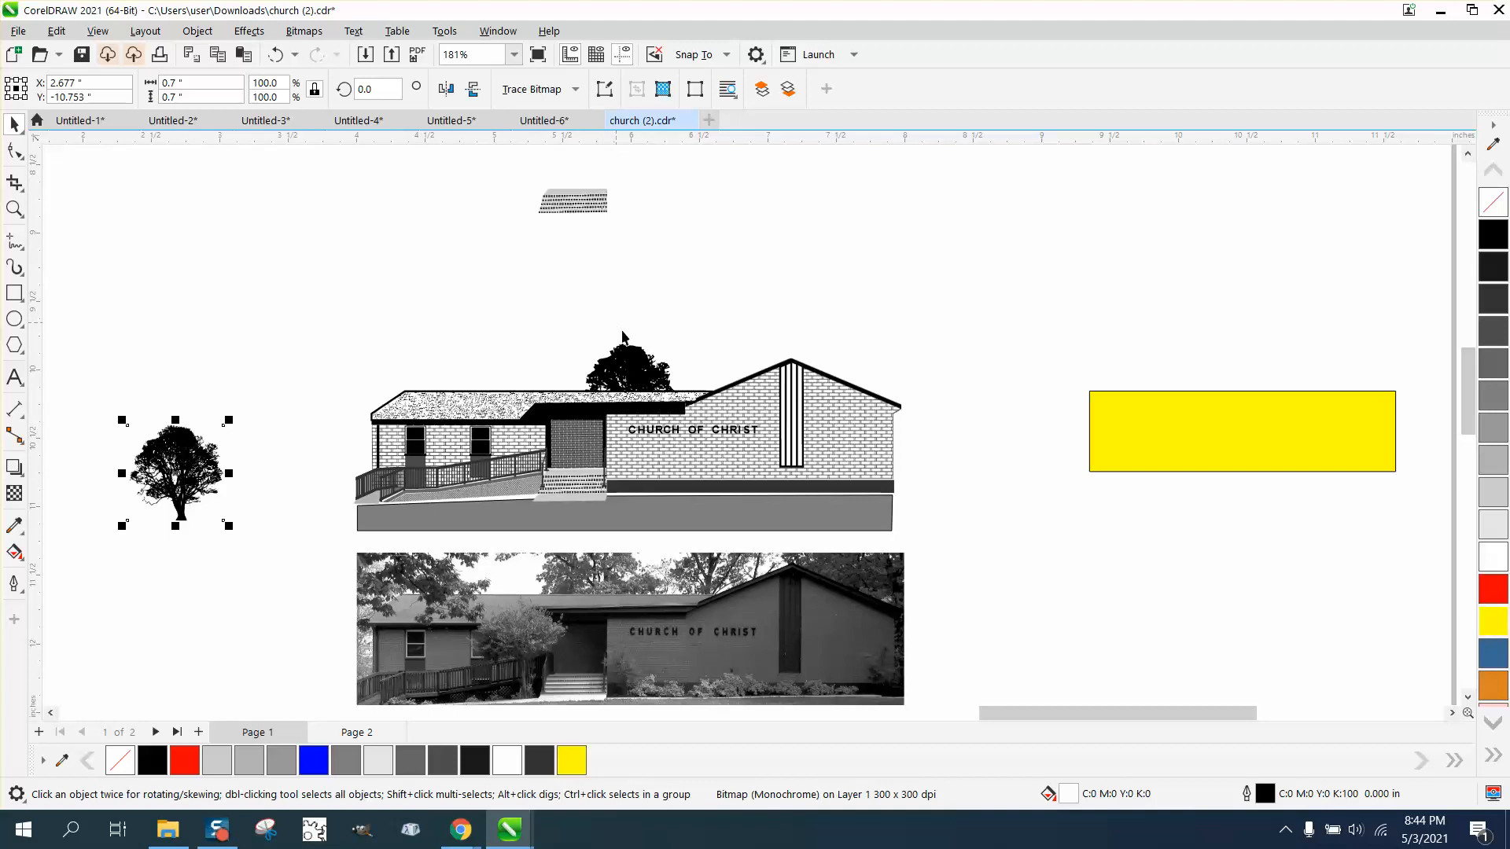
Undo the treetop's moves and the trim, and place a copy of the whole tree above the gap between church and yellow rectangle.
{"action": "left_click", "coordinate": [275, 54]}
{"action": "left_click", "coordinate": [275, 54]}
{"action": "left_click", "coordinate": [277, 55]}
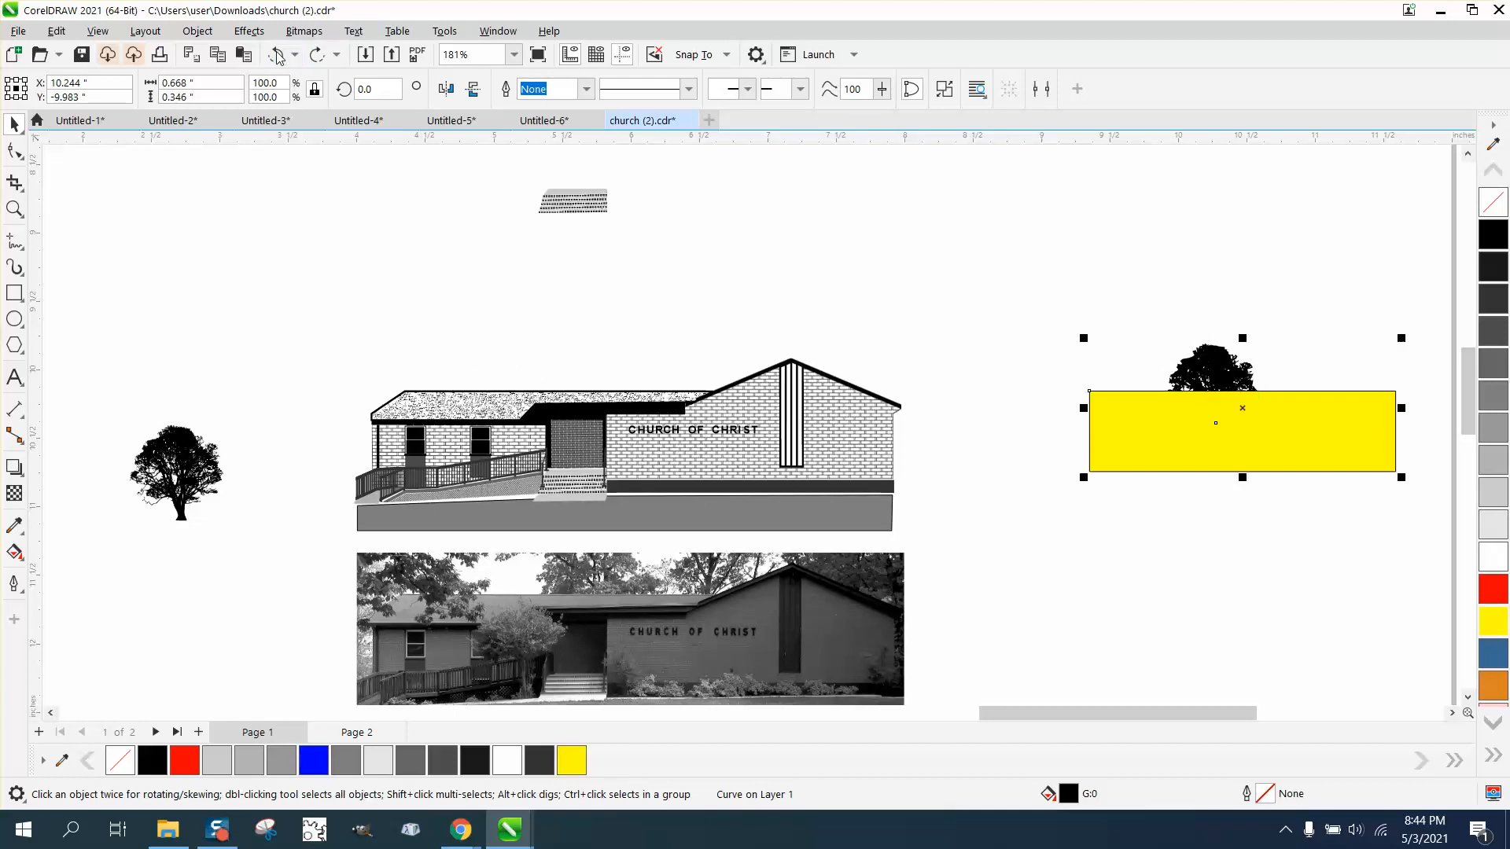
{"action": "key", "text": "Escape"}
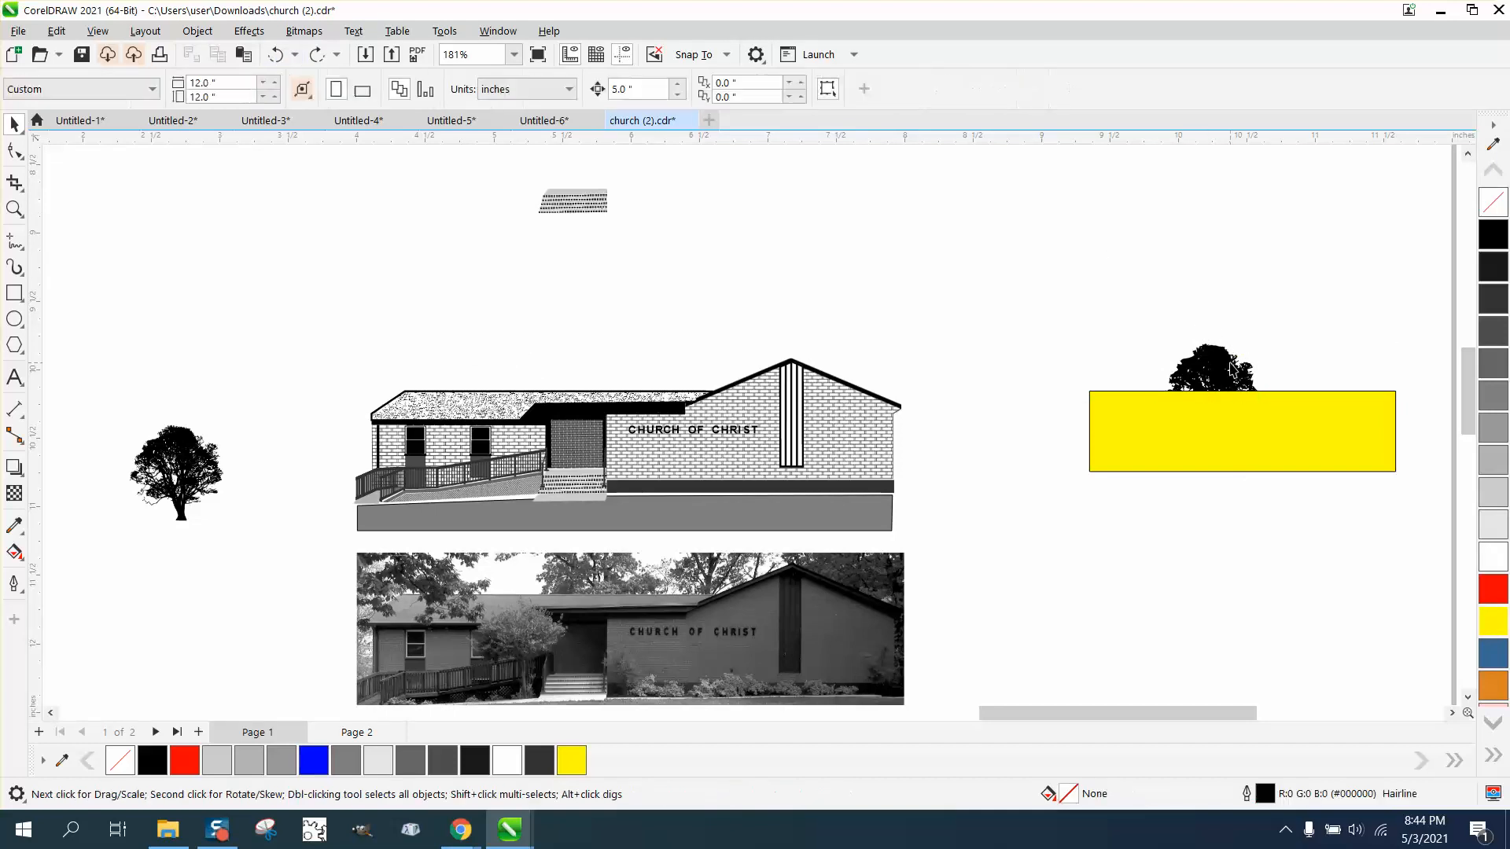
{"action": "left_click", "coordinate": [1231, 362]}
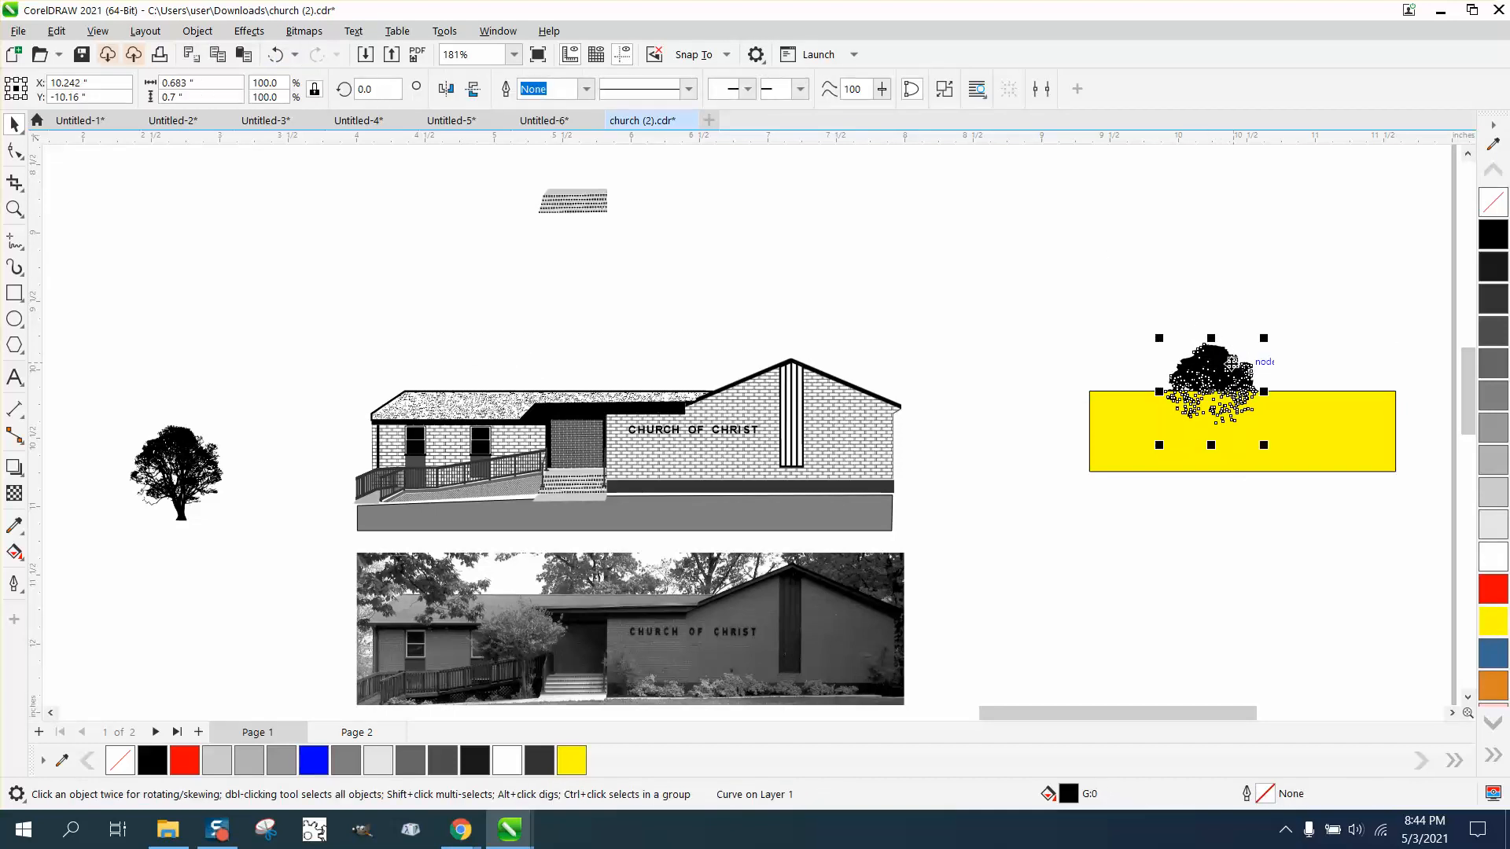
{"action": "left_click_drag", "start_coordinate": [1250, 379], "coordinate": [1025, 279]}
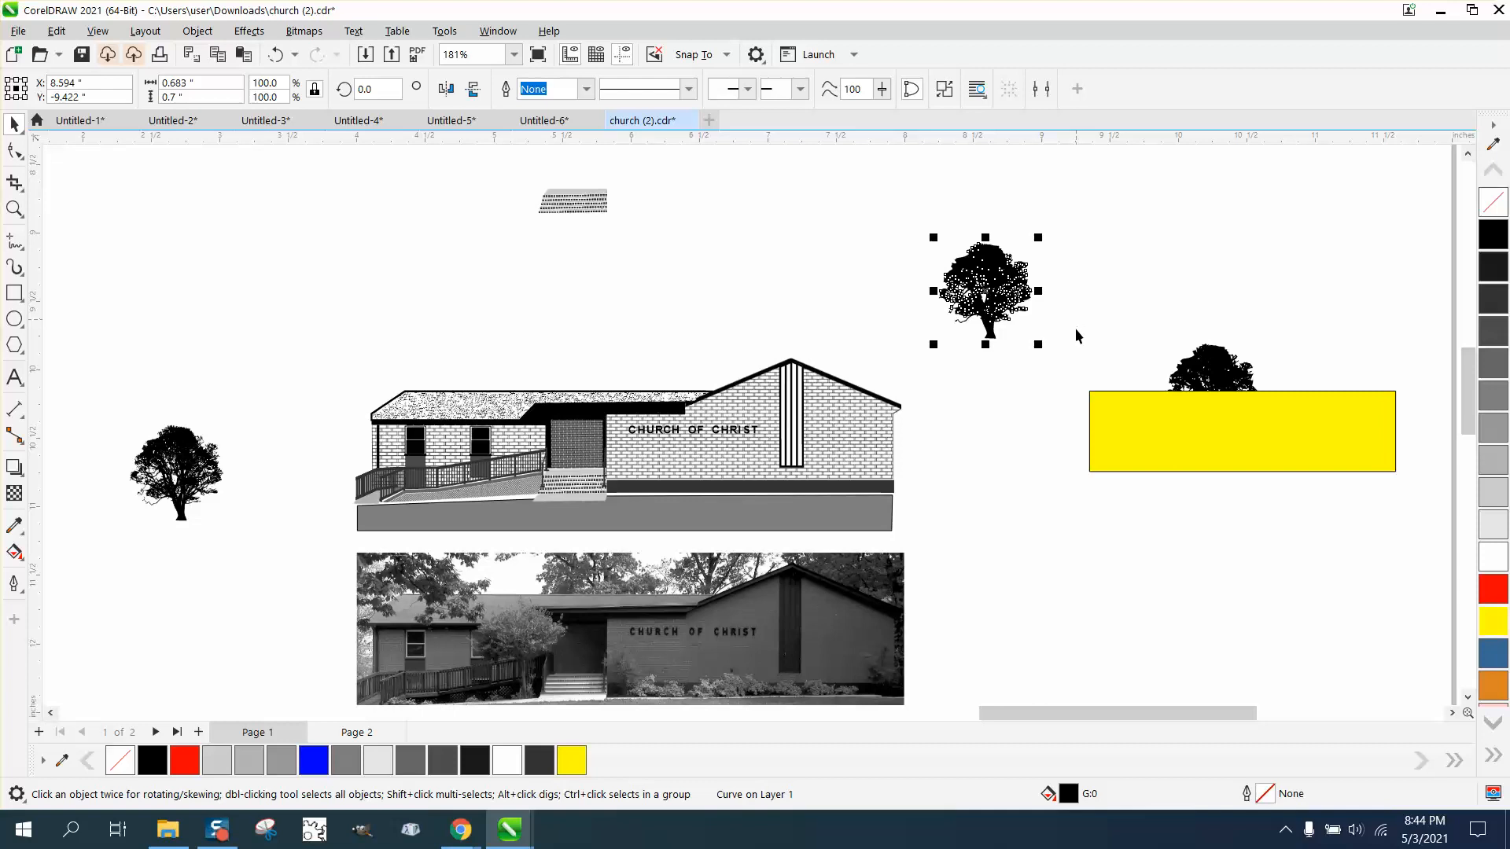
Trim the tree on the yellow rectangle with that rectangle and shift the remaining treetop 5 inches left onto the church roofline.
{"action": "left_click_drag", "start_coordinate": [1074, 328], "coordinate": [1470, 518]}
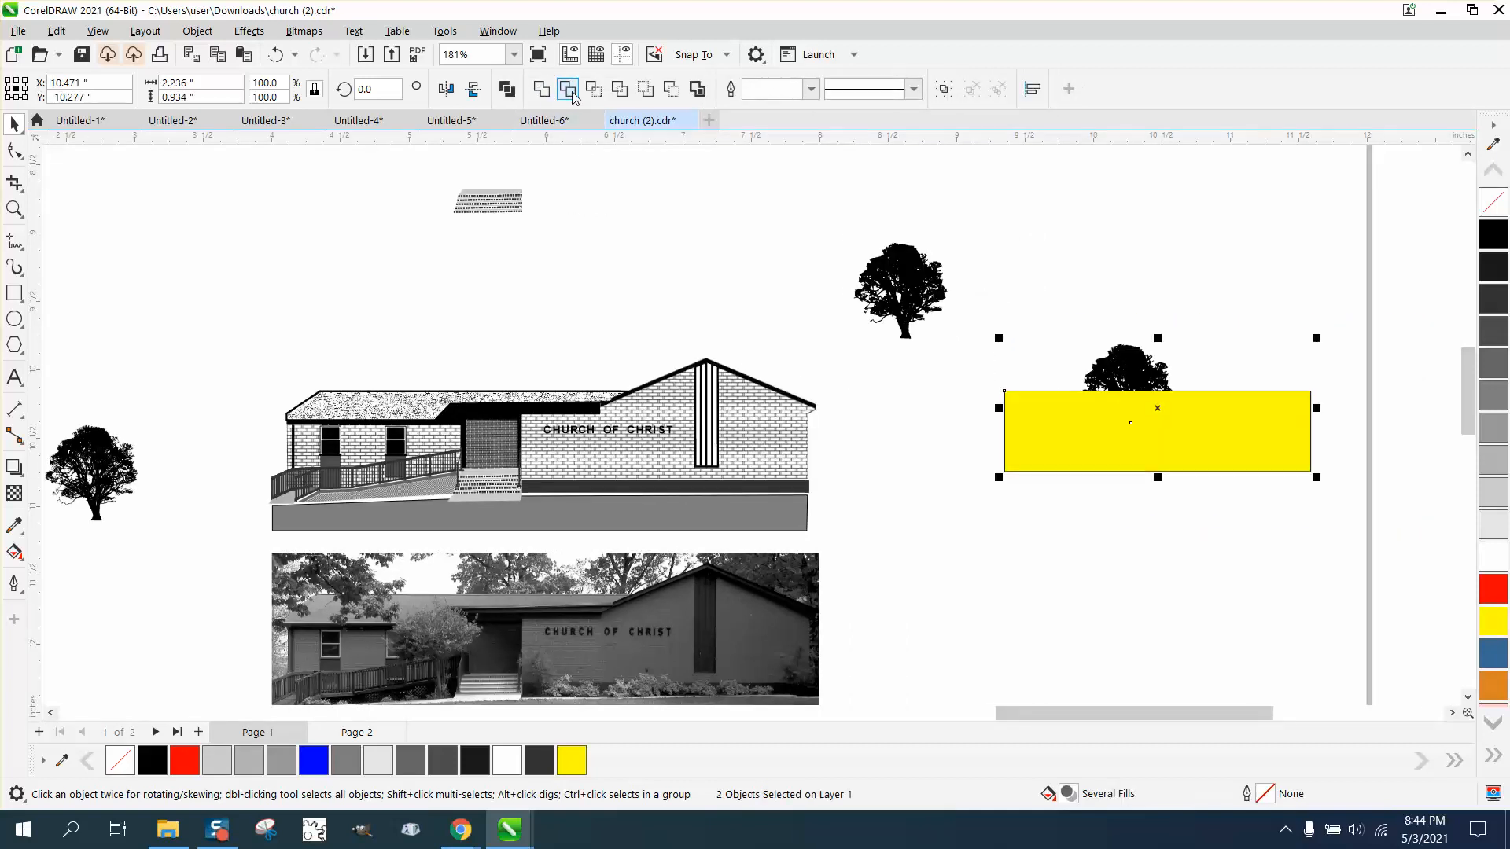
{"action": "left_click", "coordinate": [569, 90]}
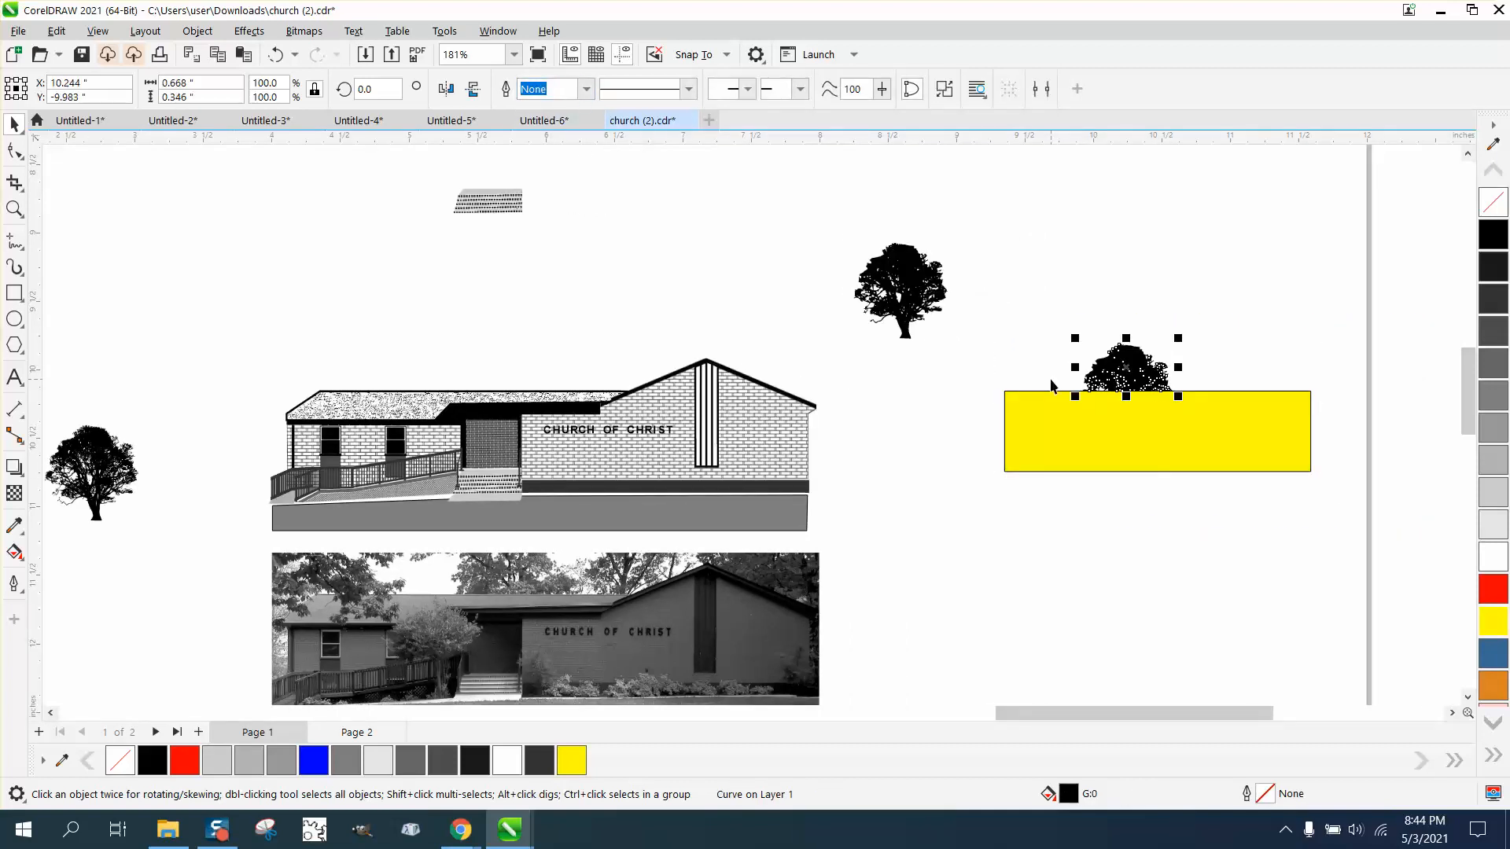
{"action": "key", "text": "shift+Left"}
Place the yellow rectangle over the whole tree copy and send it to the back, behind the tree.
{"action": "left_click", "coordinate": [934, 316]}
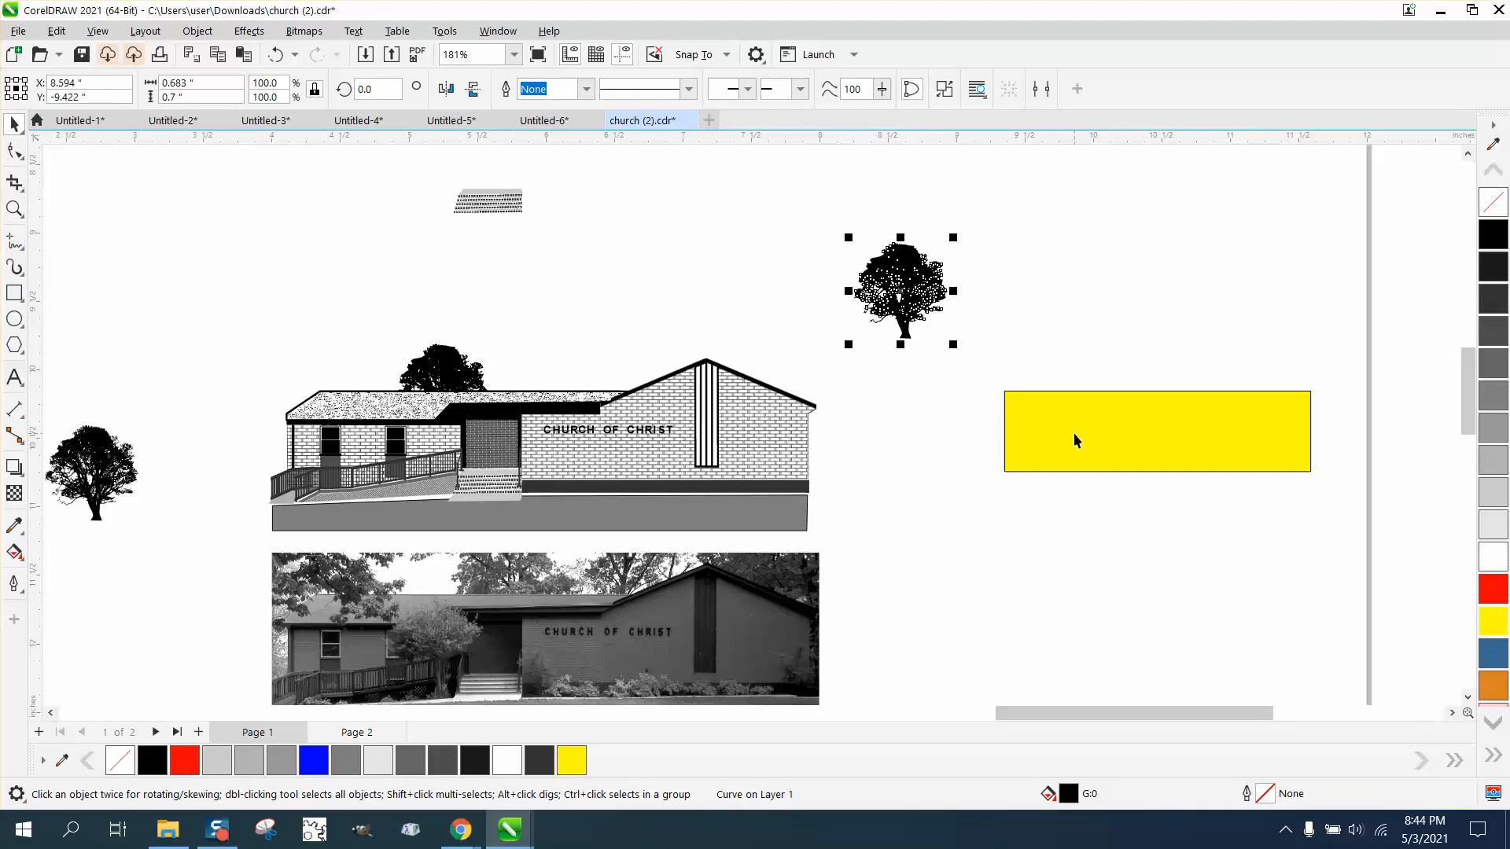
{"action": "left_click_drag", "start_coordinate": [1074, 438], "coordinate": [910, 289]}
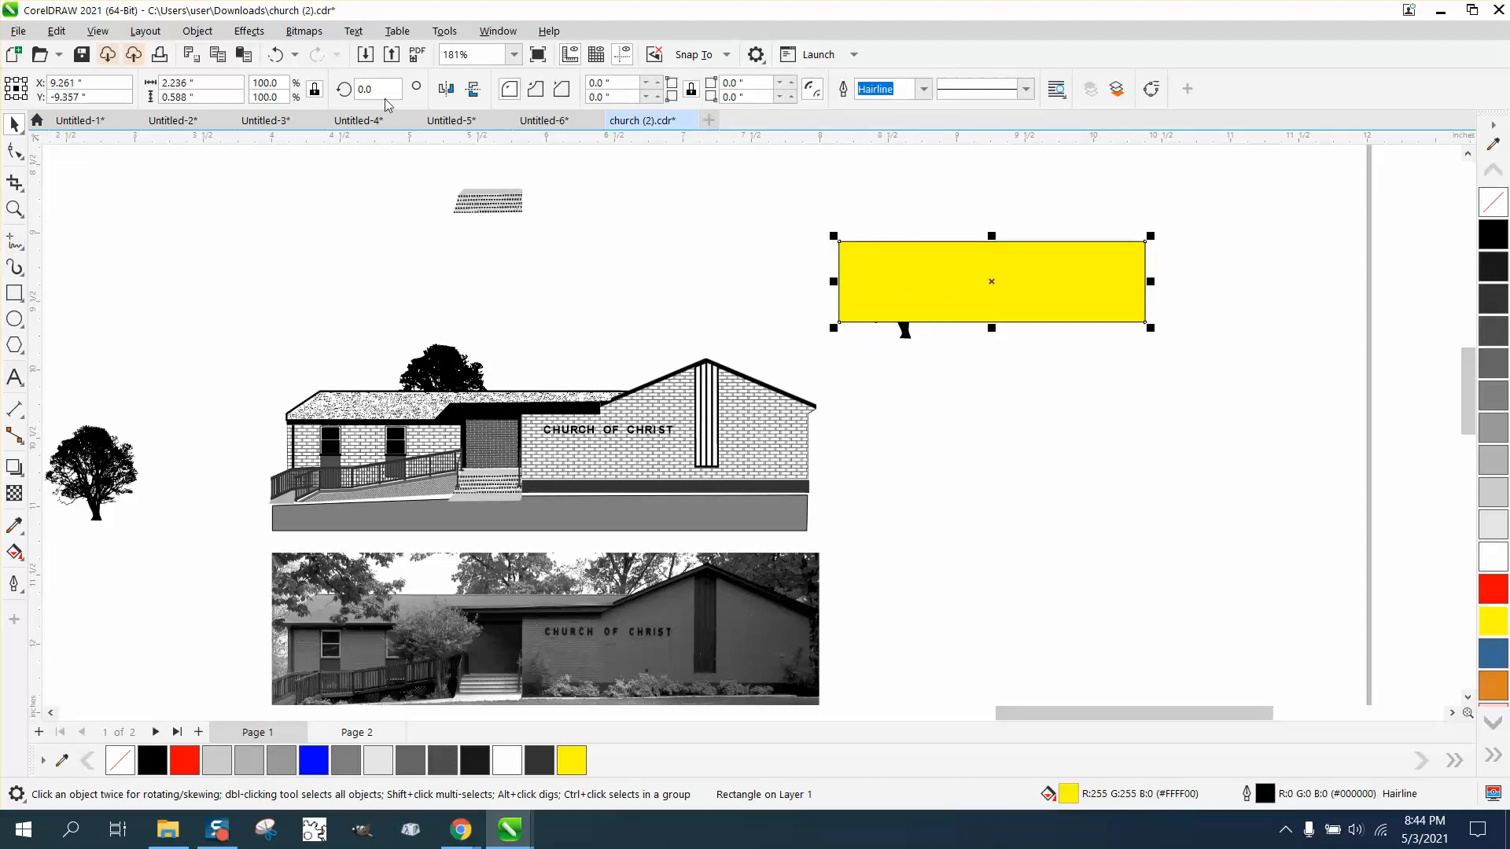
{"action": "left_click", "coordinate": [197, 31]}
{"action": "mouse_move", "coordinate": [276, 322]}
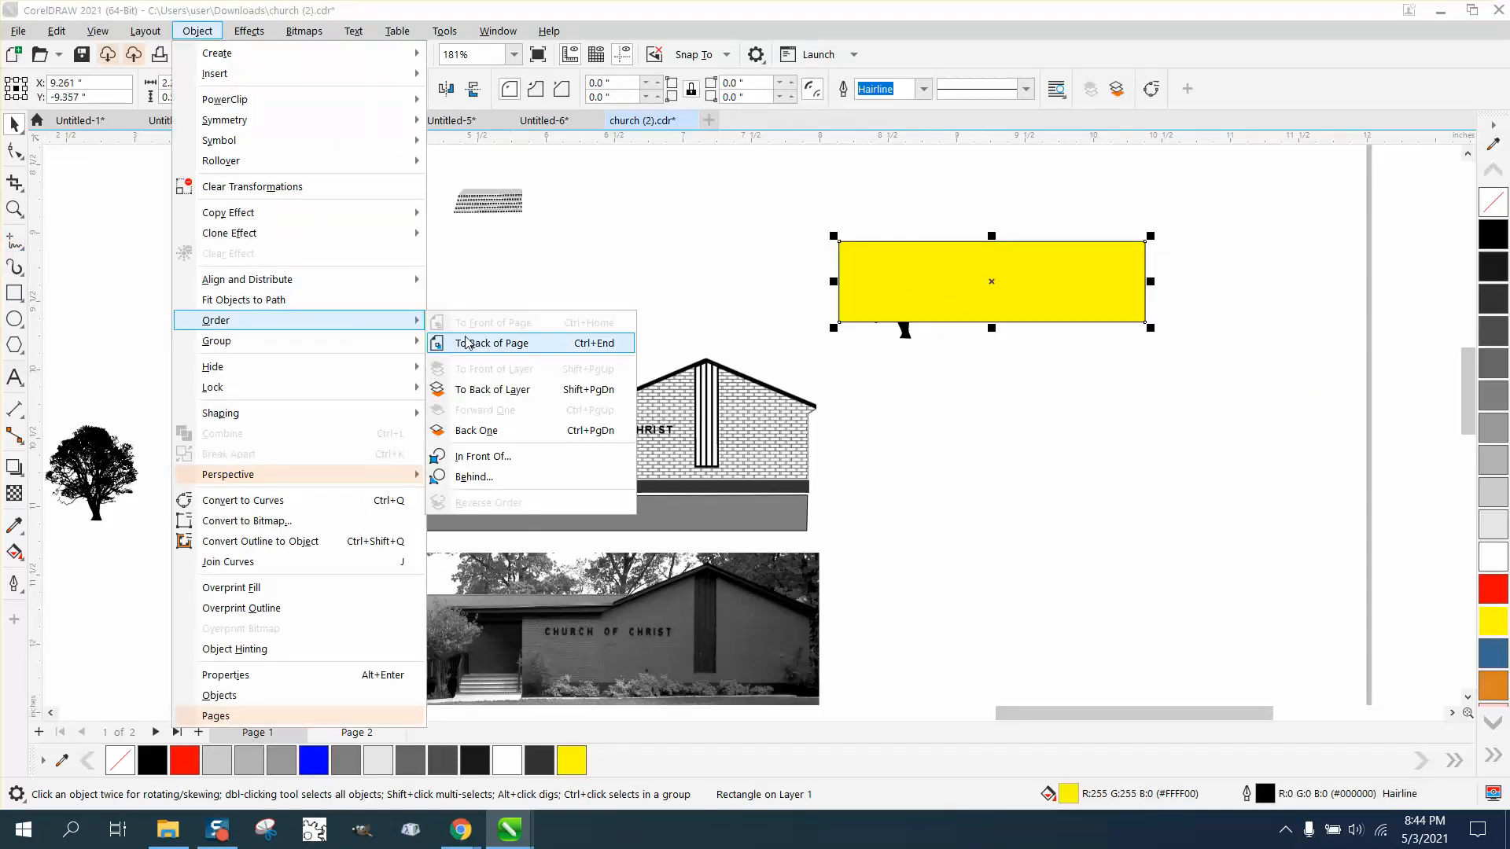
{"action": "left_click", "coordinate": [472, 362]}
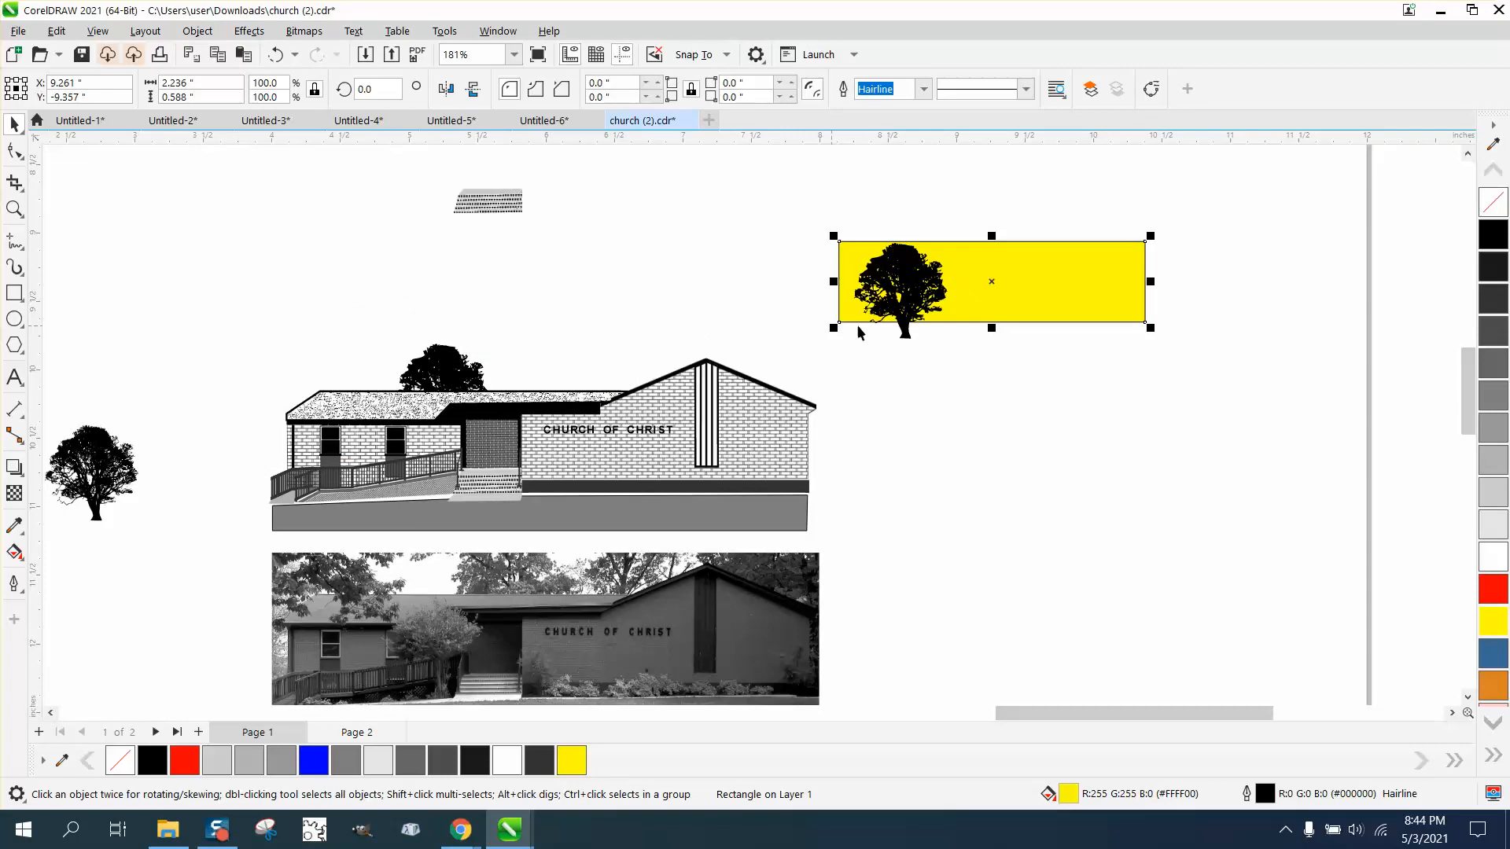
Delete the yellow rectangle behind the whole tree.
{"action": "left_click", "coordinate": [14, 208]}
{"action": "left_click_drag", "start_coordinate": [838, 234], "coordinate": [1213, 430]}
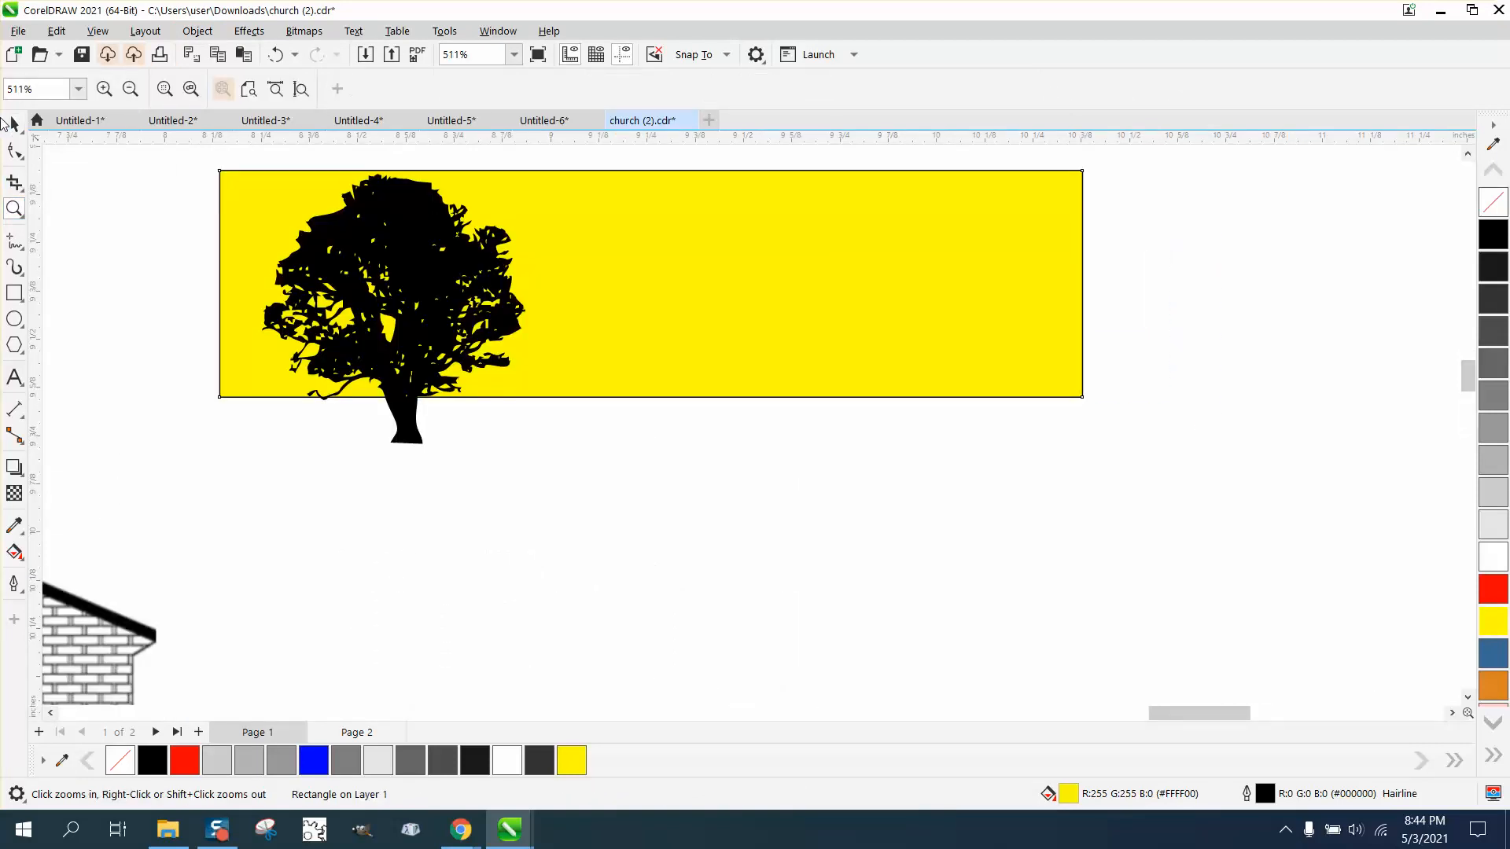
{"action": "left_click", "coordinate": [12, 128]}
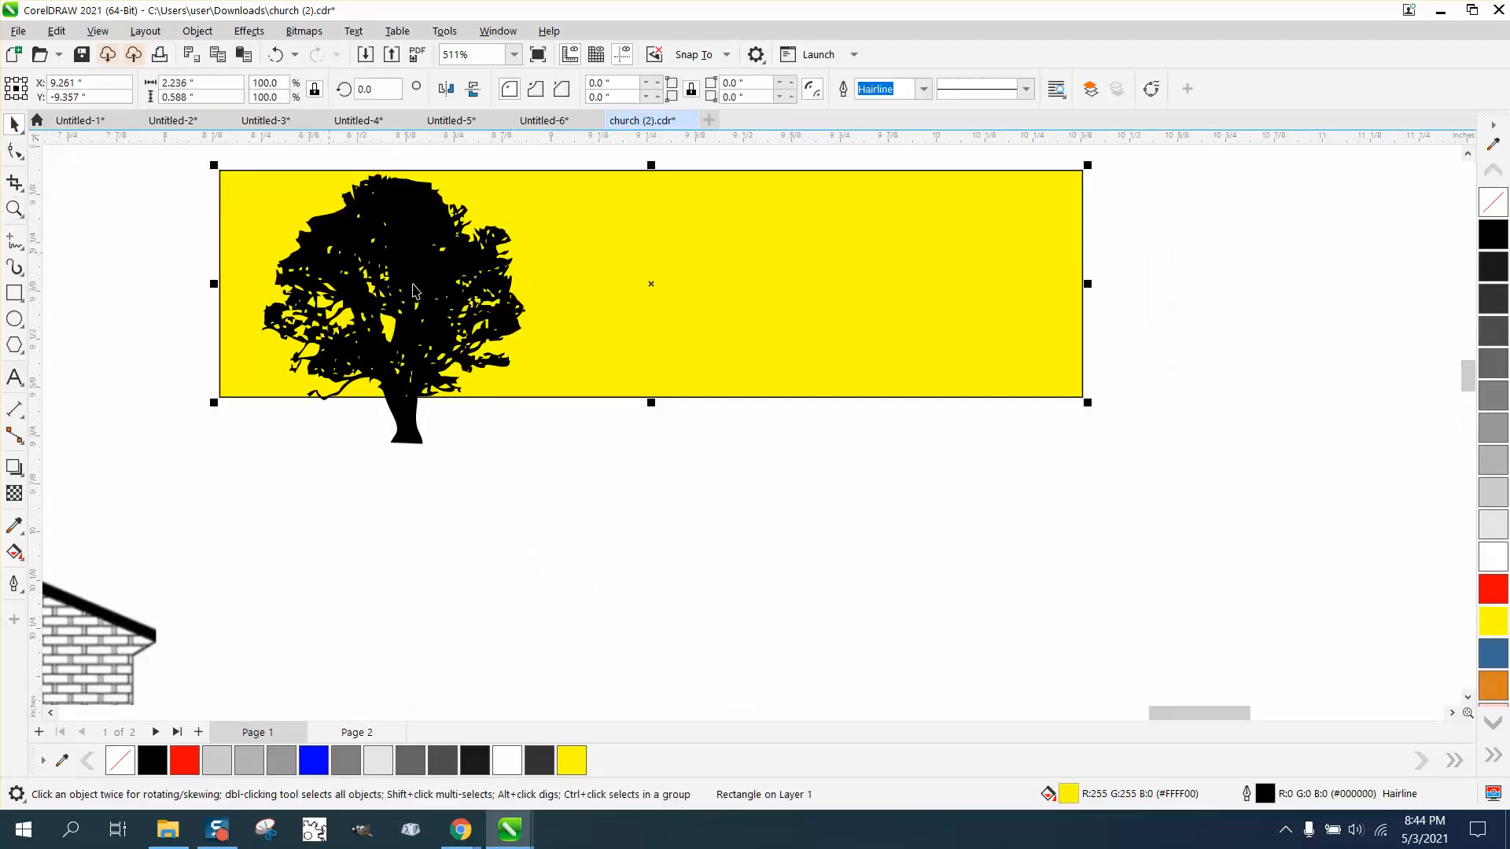
{"action": "key", "text": "Delete"}
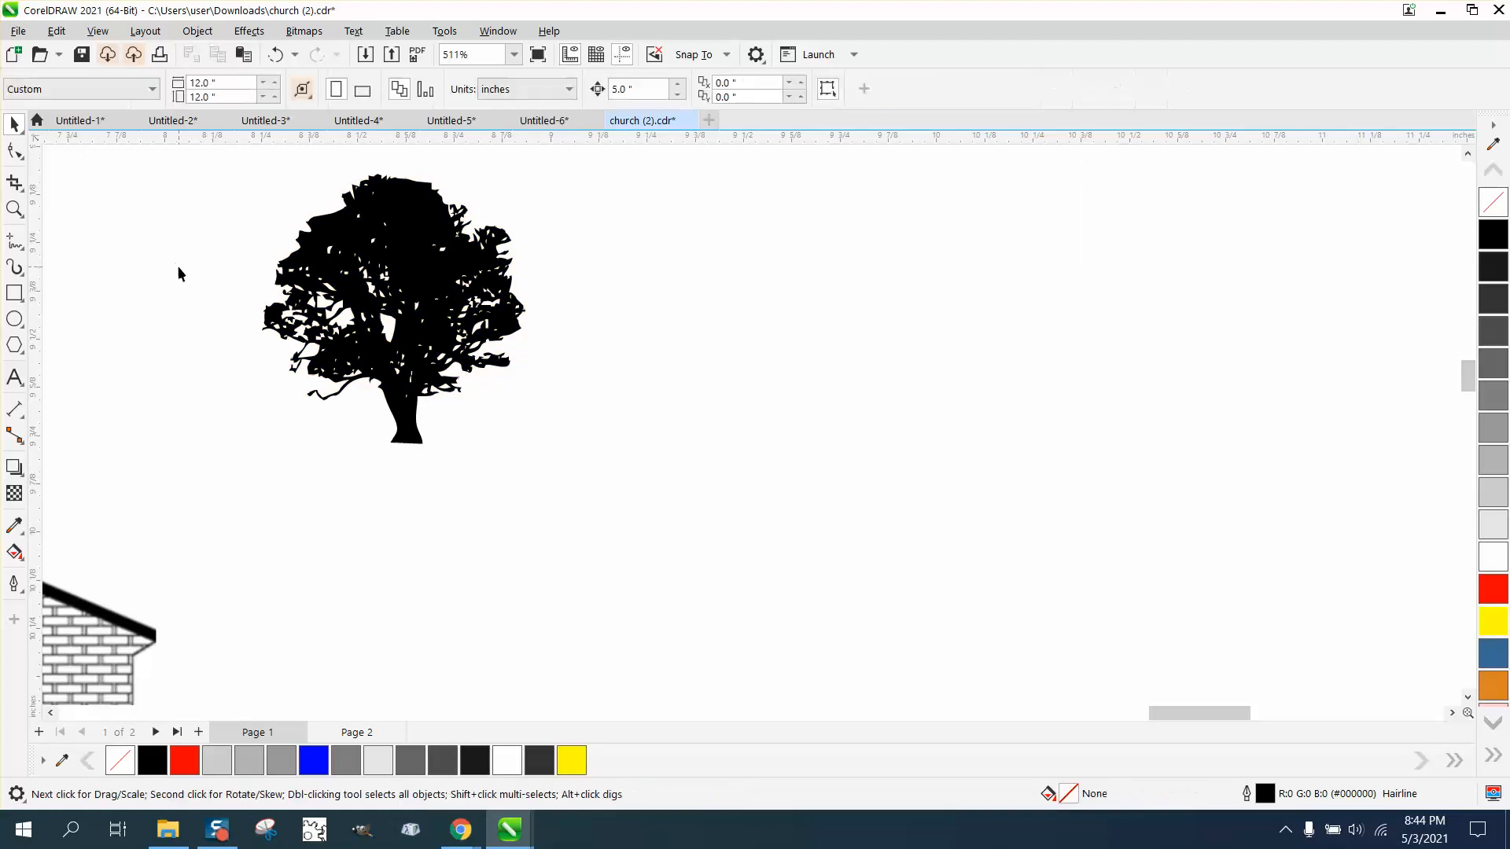
Narrow the whole tree and scale it down to about 0.22 by 0.55 inches.
{"action": "left_click", "coordinate": [314, 297]}
{"action": "left_click_drag", "start_coordinate": [253, 309], "coordinate": [408, 311]}
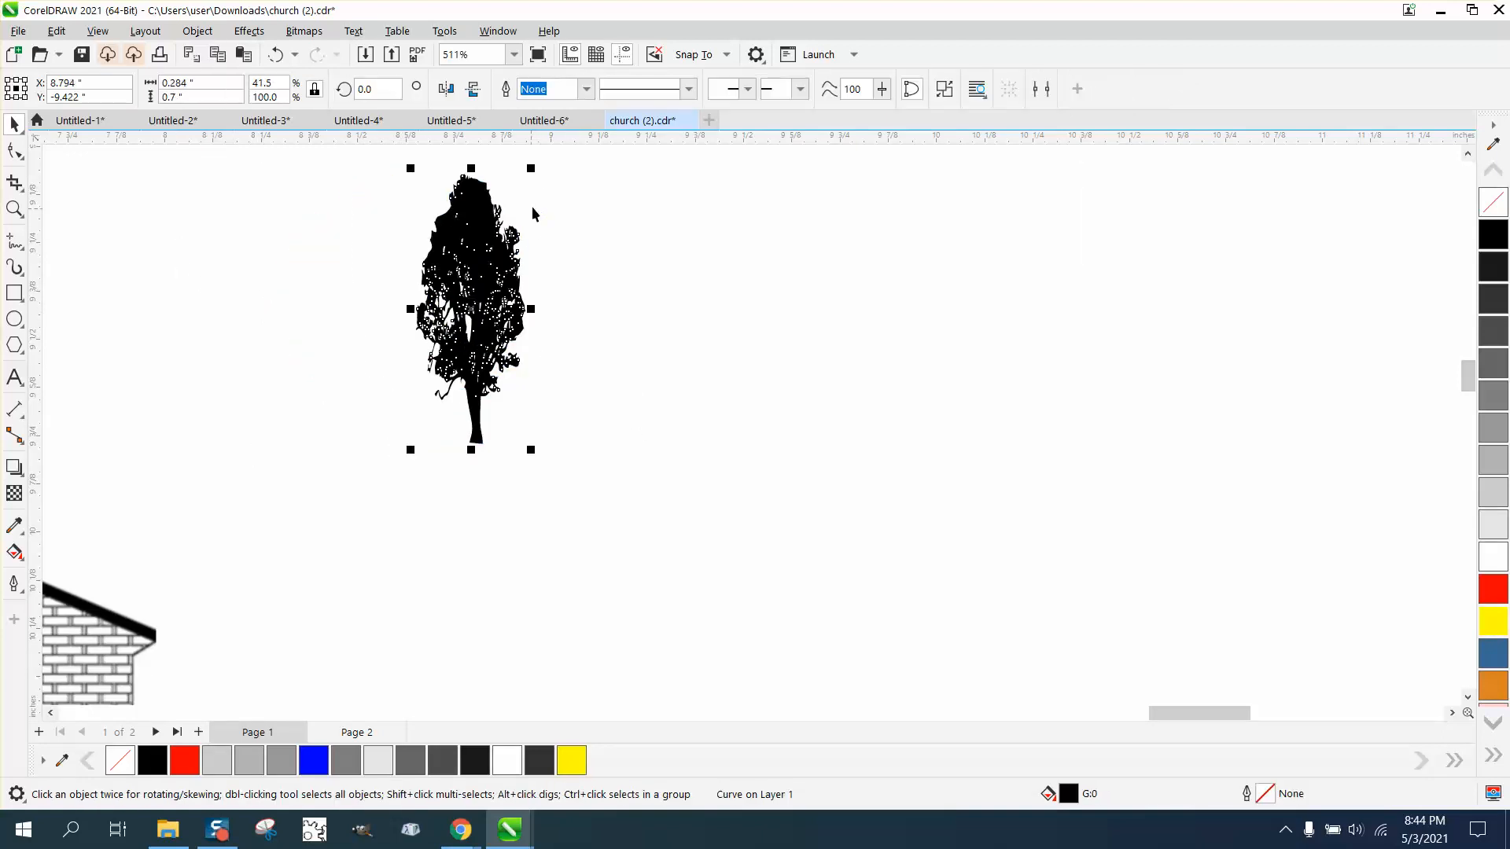
{"action": "left_click_drag", "start_coordinate": [533, 170], "coordinate": [505, 230]}
Place the slim tree just left of the church's entrance steps and widen it to about 0.26 inches.
{"action": "scroll", "coordinate": [558, 337], "scroll_direction": "down", "scroll_amount": 5}
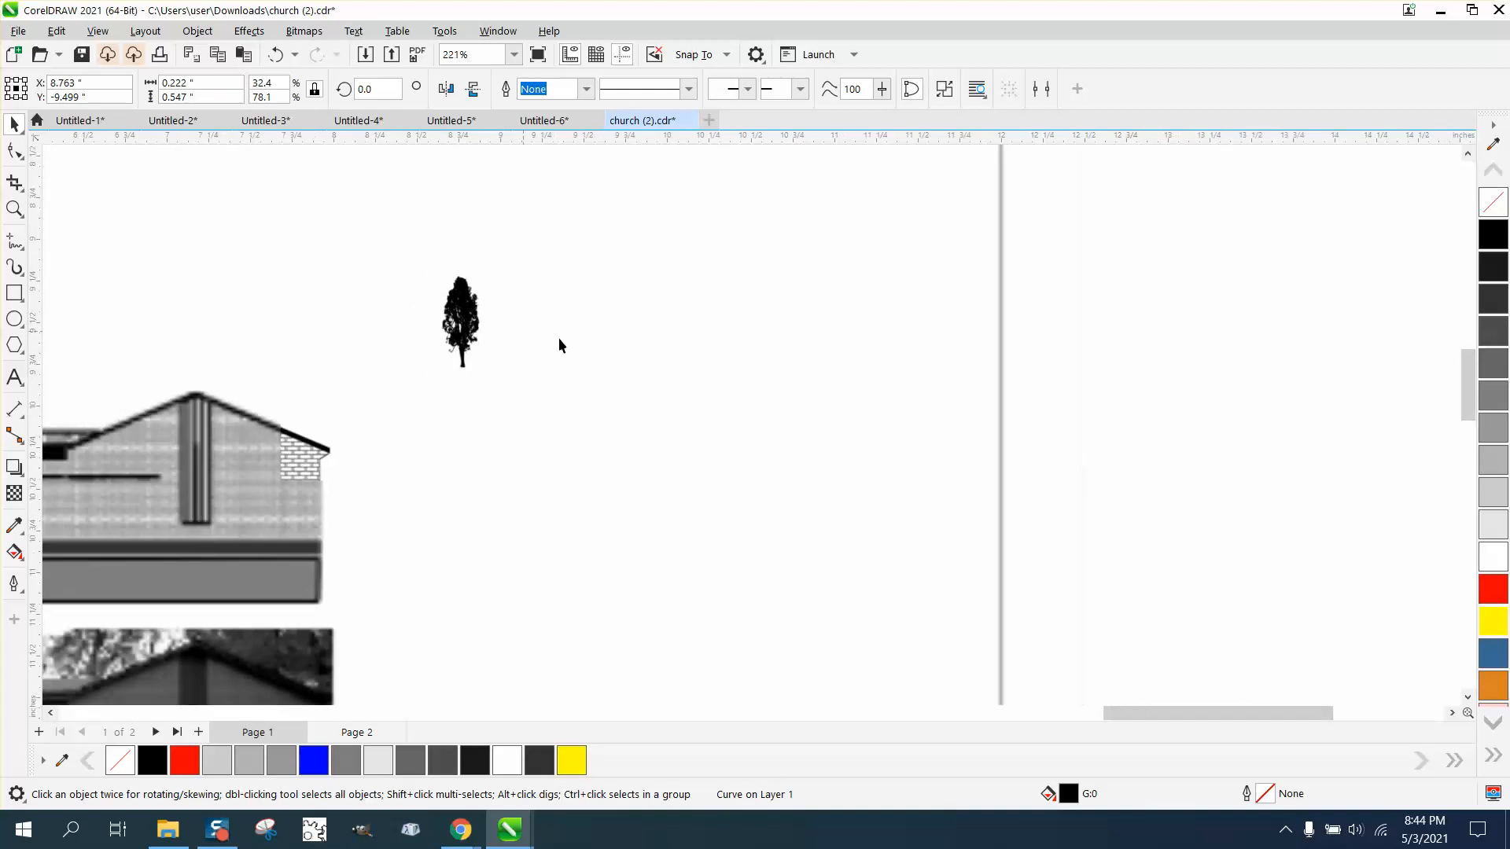
{"action": "scroll", "coordinate": [602, 341], "scroll_direction": "down", "scroll_amount": 1}
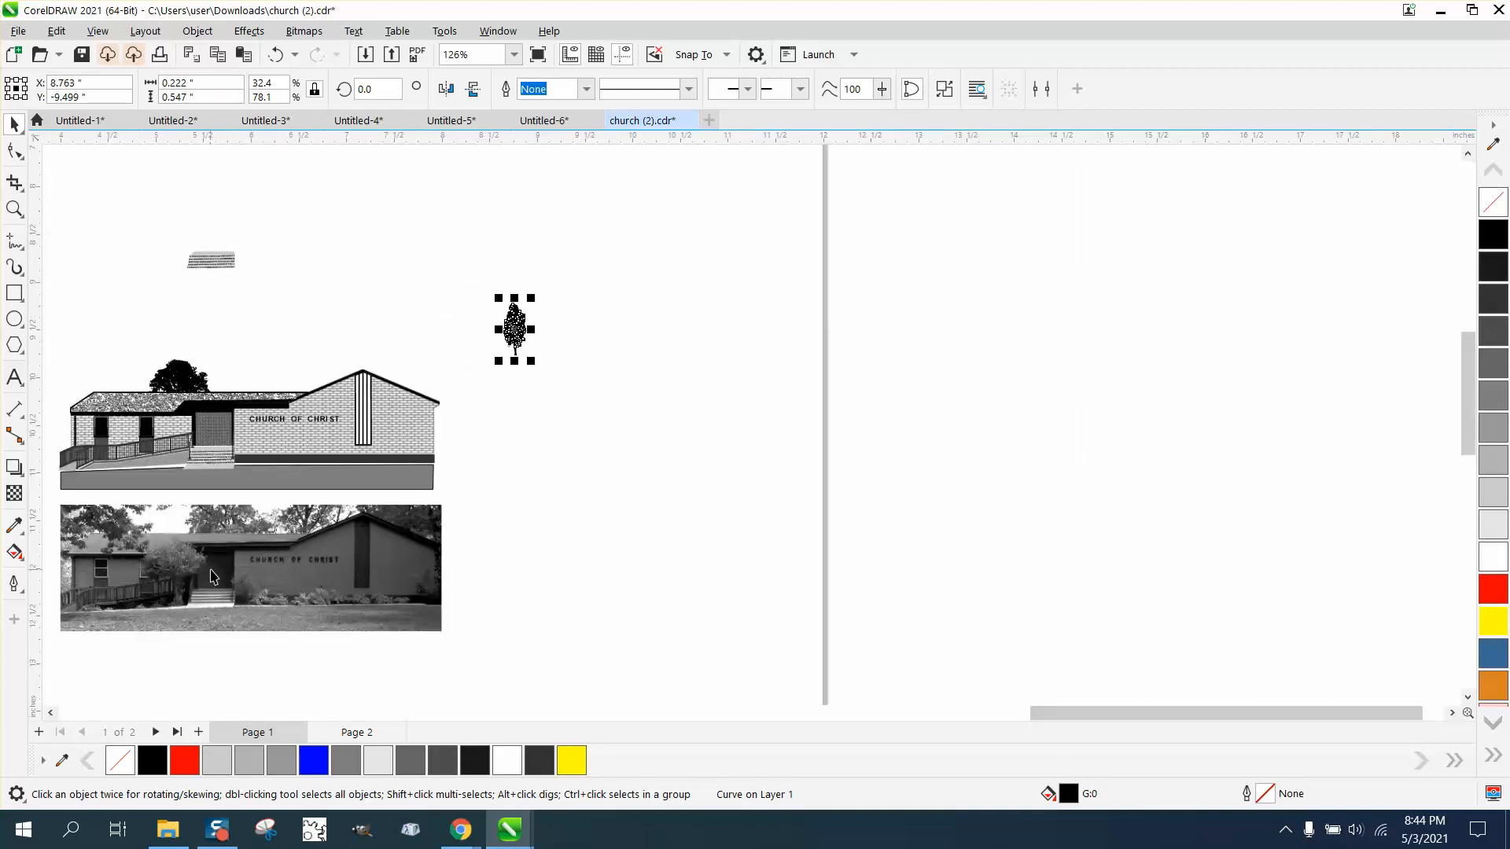
{"action": "left_click_drag", "start_coordinate": [526, 325], "coordinate": [188, 428]}
{"action": "left_click", "coordinate": [14, 209]}
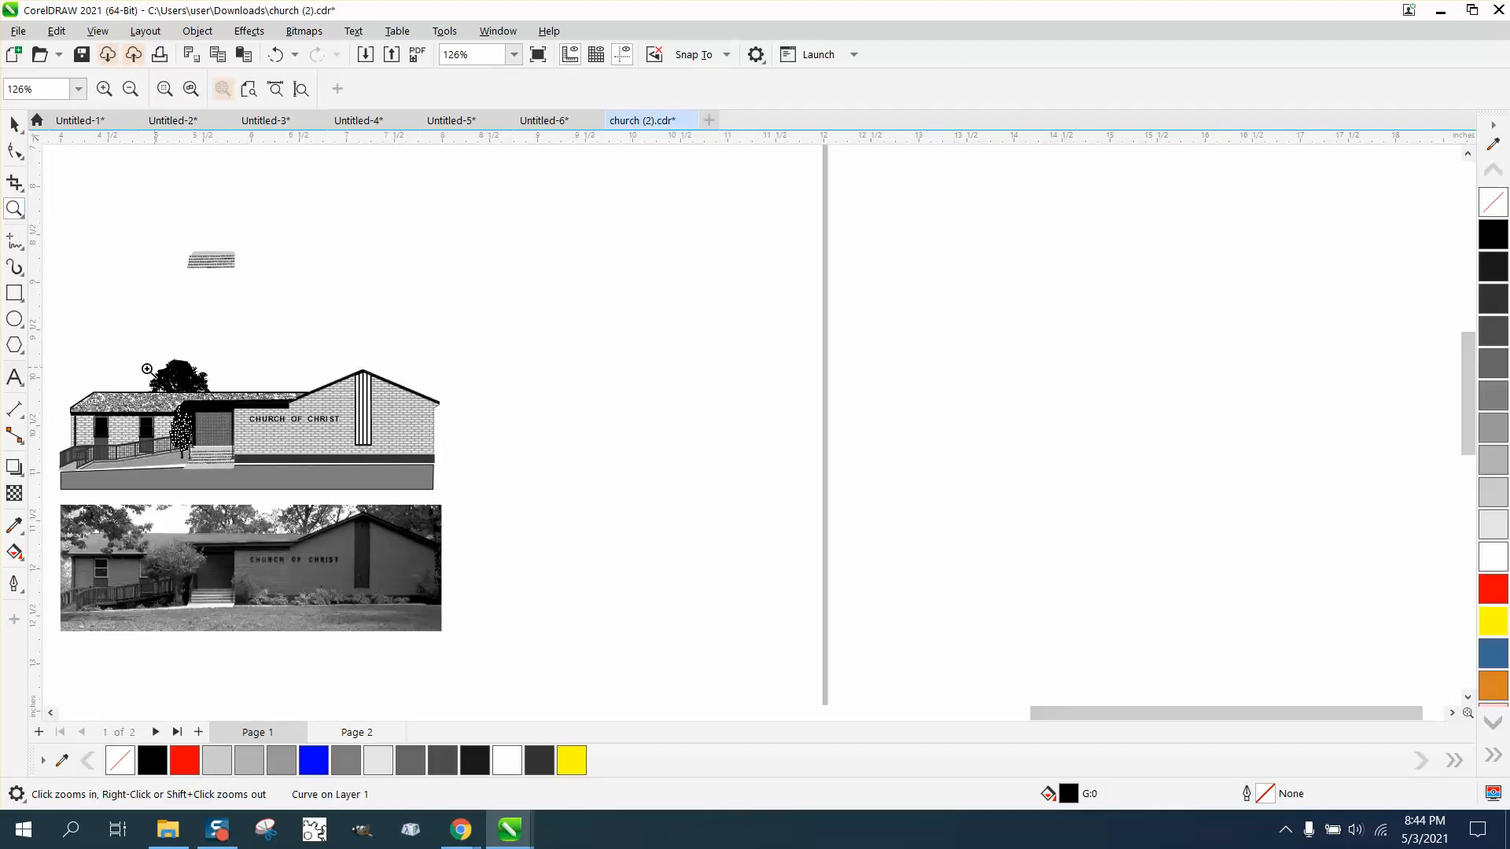
{"action": "left_click_drag", "start_coordinate": [130, 379], "coordinate": [408, 508]}
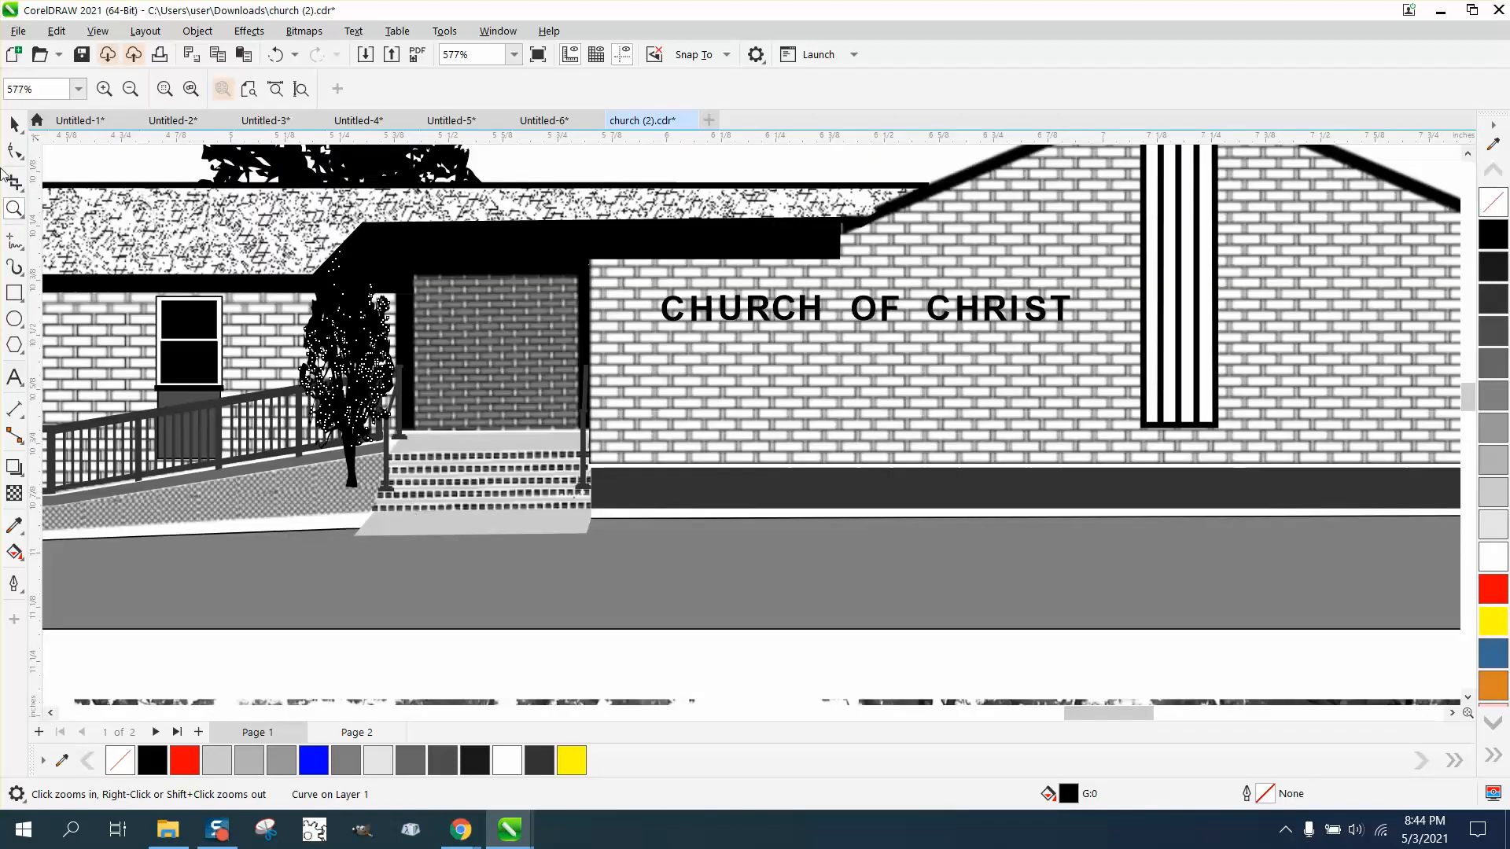
{"action": "left_click", "coordinate": [13, 123]}
{"action": "left_click_drag", "start_coordinate": [404, 380], "coordinate": [289, 376]}
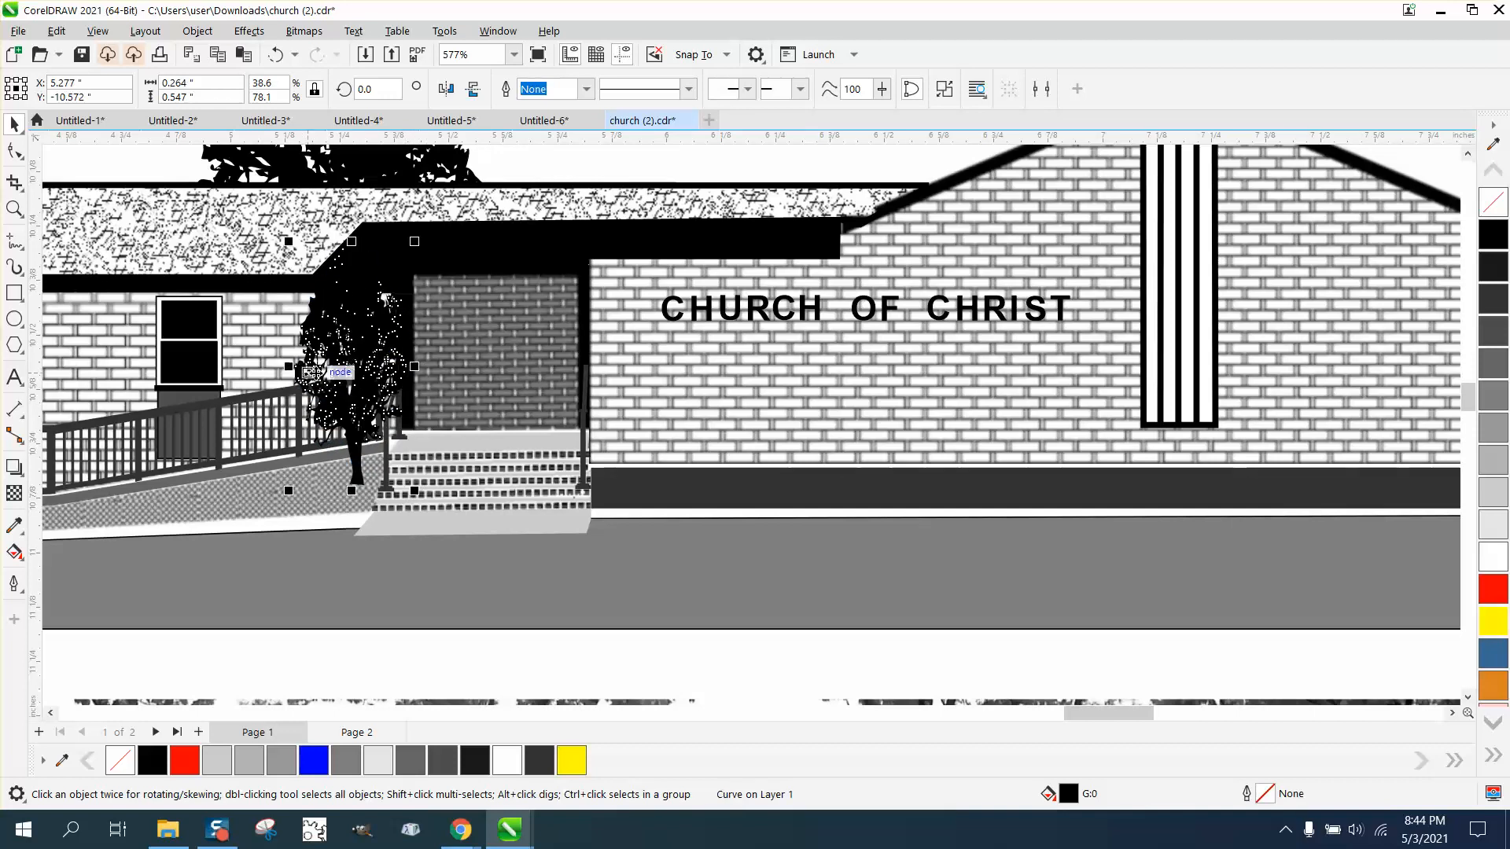
Shift the slim tree slightly left and down beside the entrance steps.
{"action": "scroll", "coordinate": [471, 463], "scroll_direction": "down", "scroll_amount": 4}
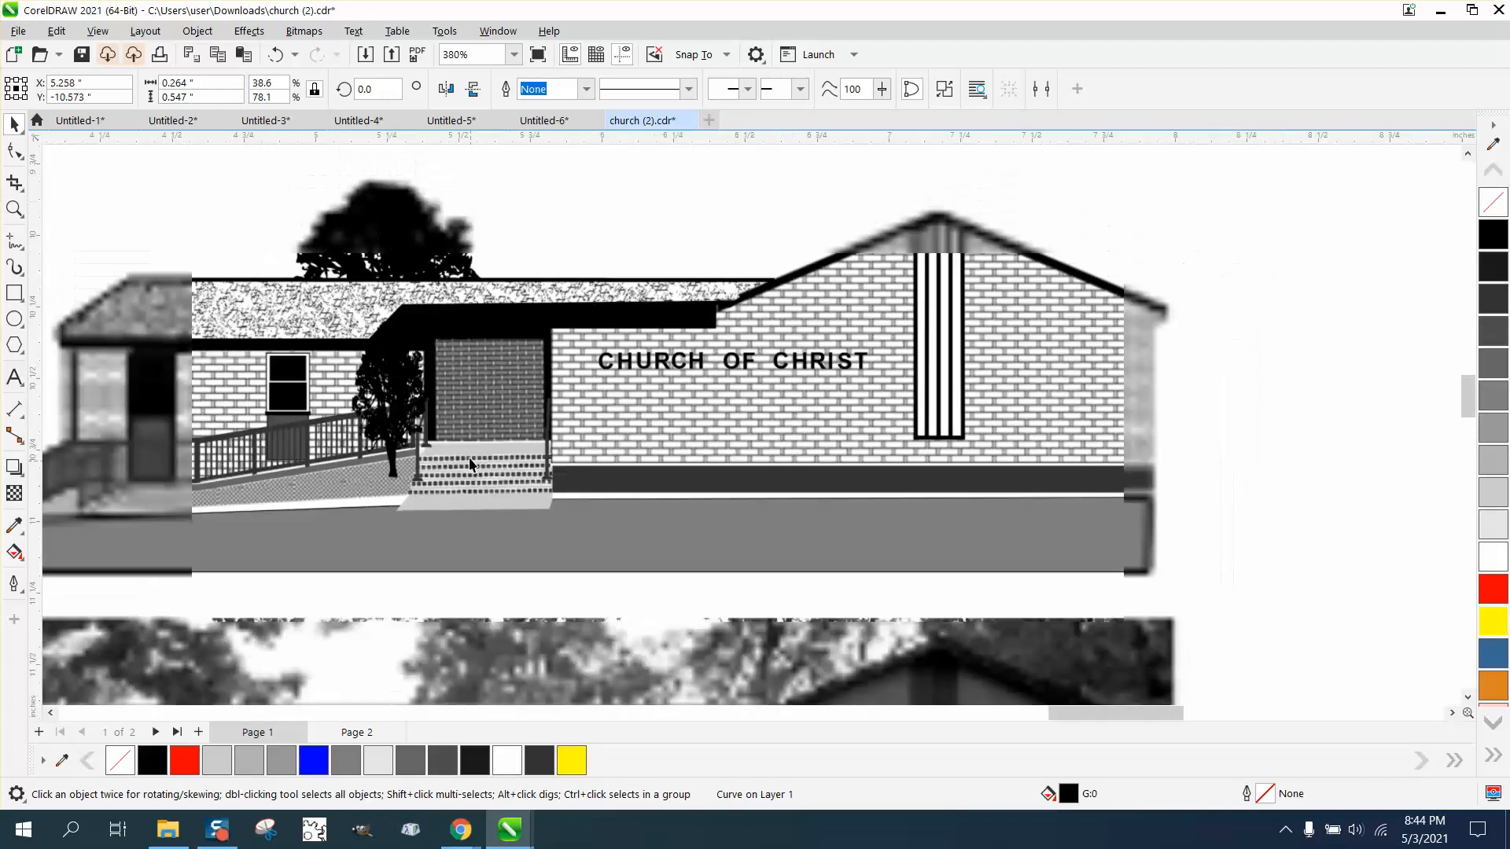
{"action": "scroll", "coordinate": [476, 465], "scroll_direction": "down", "scroll_amount": 2}
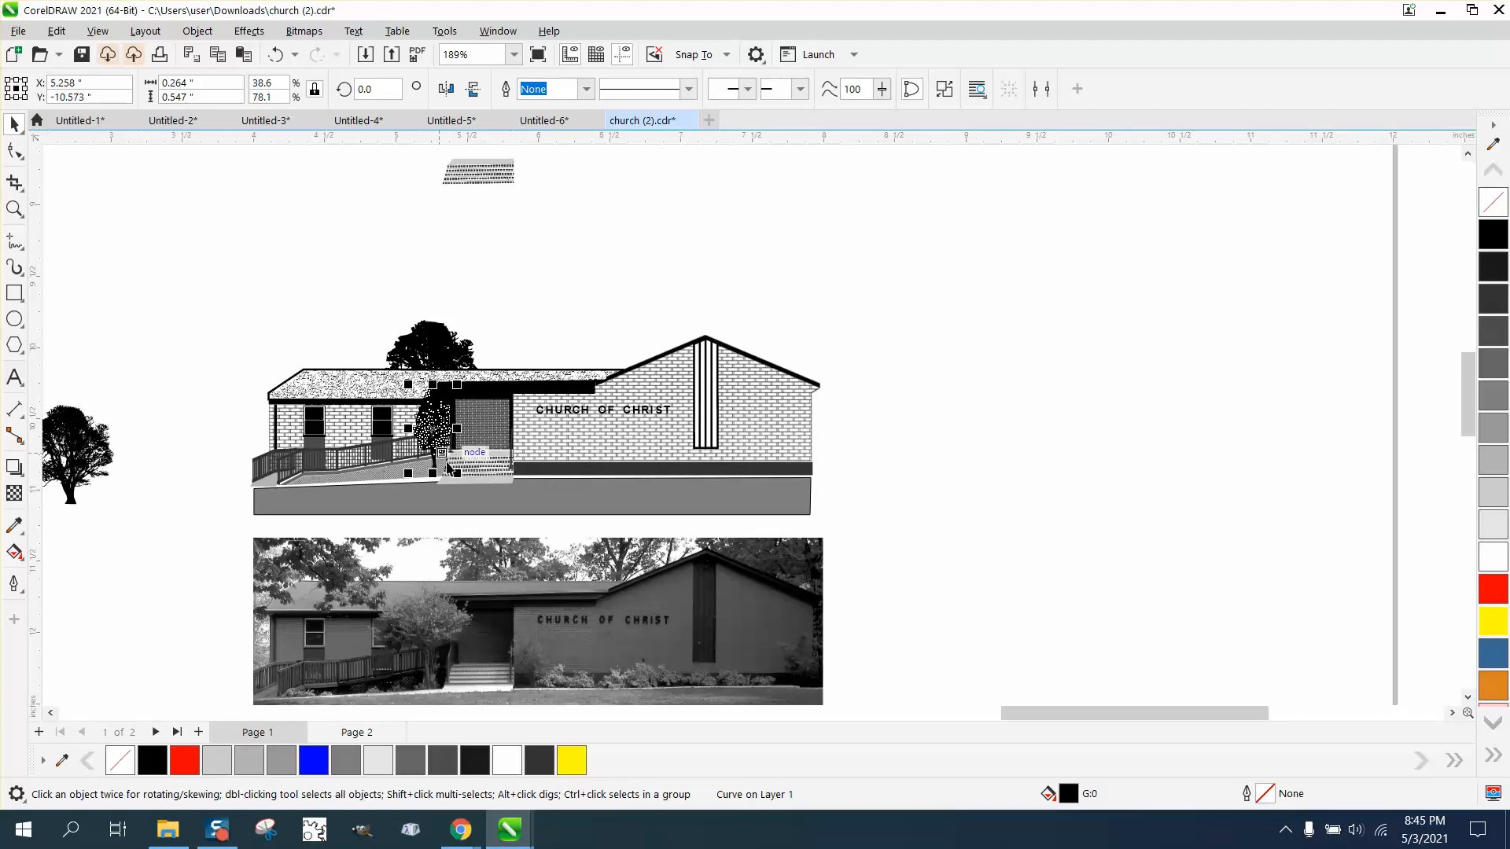
{"action": "left_click_drag", "start_coordinate": [446, 462], "coordinate": [431, 464]}
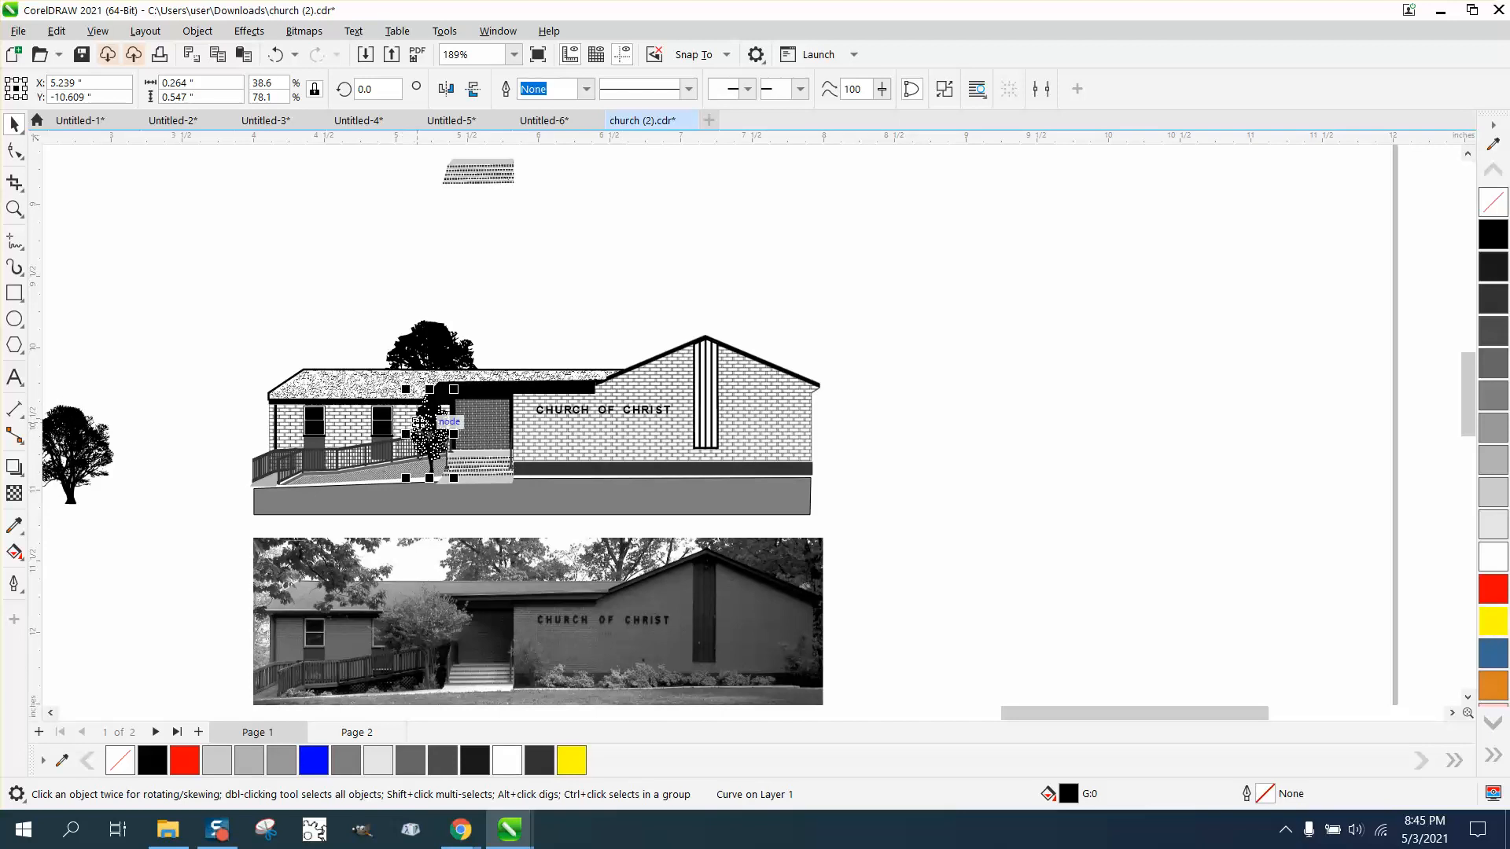
Move the slim tree off the church to the empty area on its right.
{"action": "left_click_drag", "start_coordinate": [430, 437], "coordinate": [947, 354]}
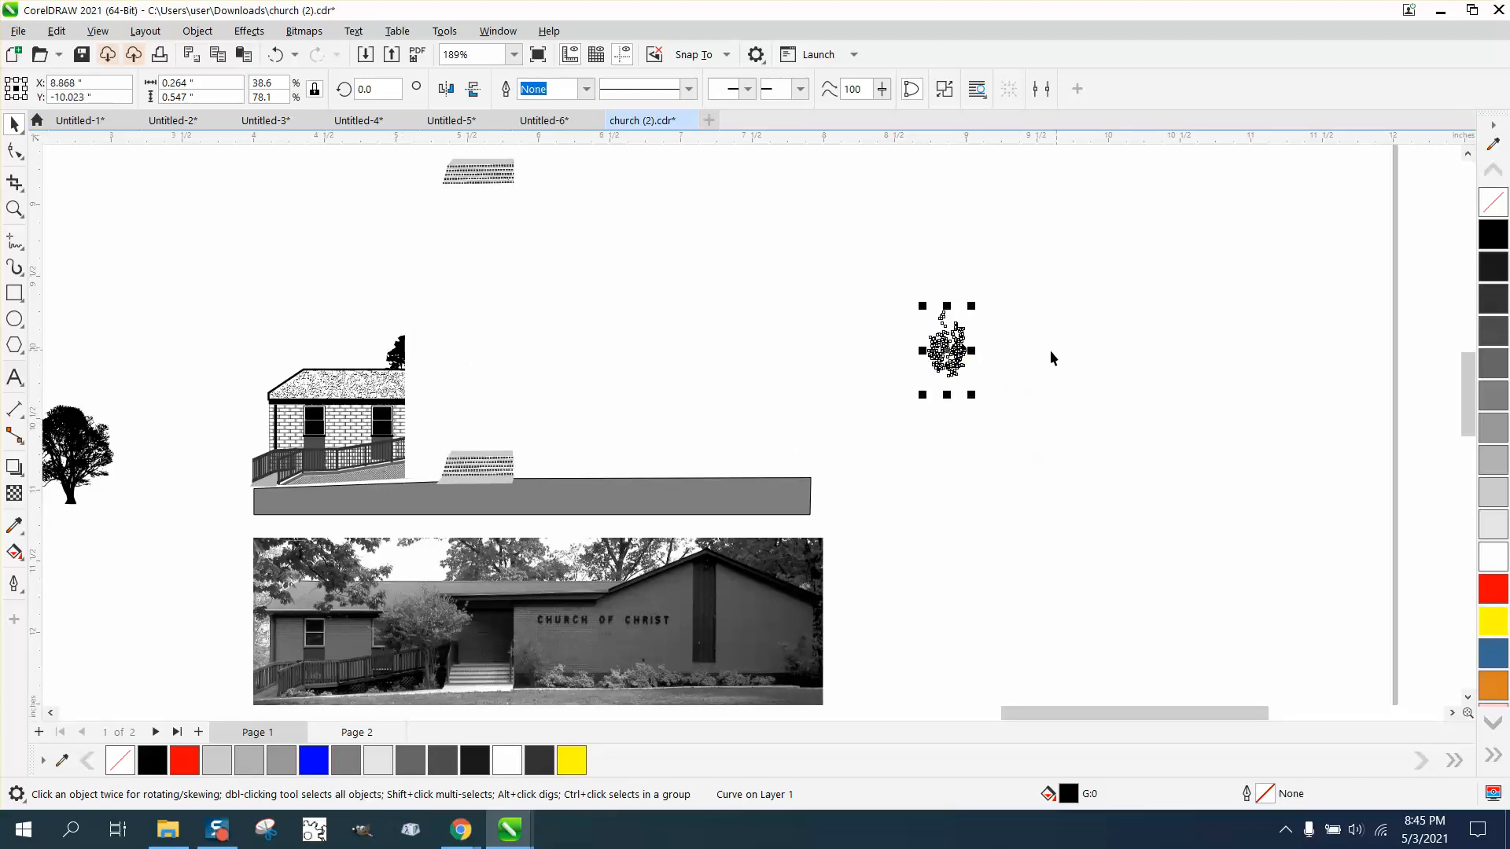
{"action": "left_click", "coordinate": [14, 209]}
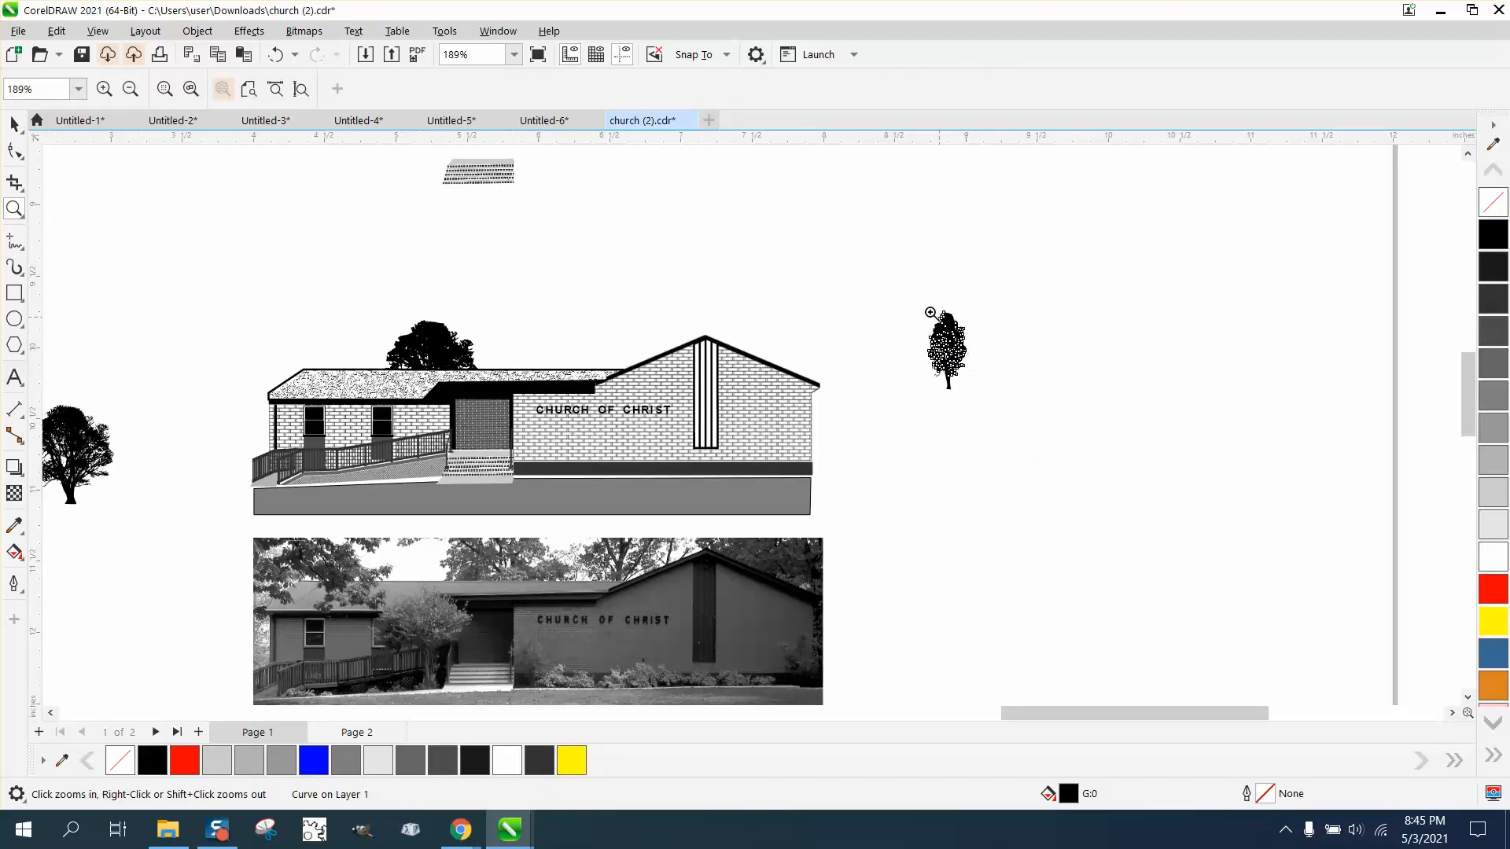
{"action": "left_click_drag", "start_coordinate": [1118, 384], "coordinate": [1118, 385]}
{"action": "left_click", "coordinate": [14, 124]}
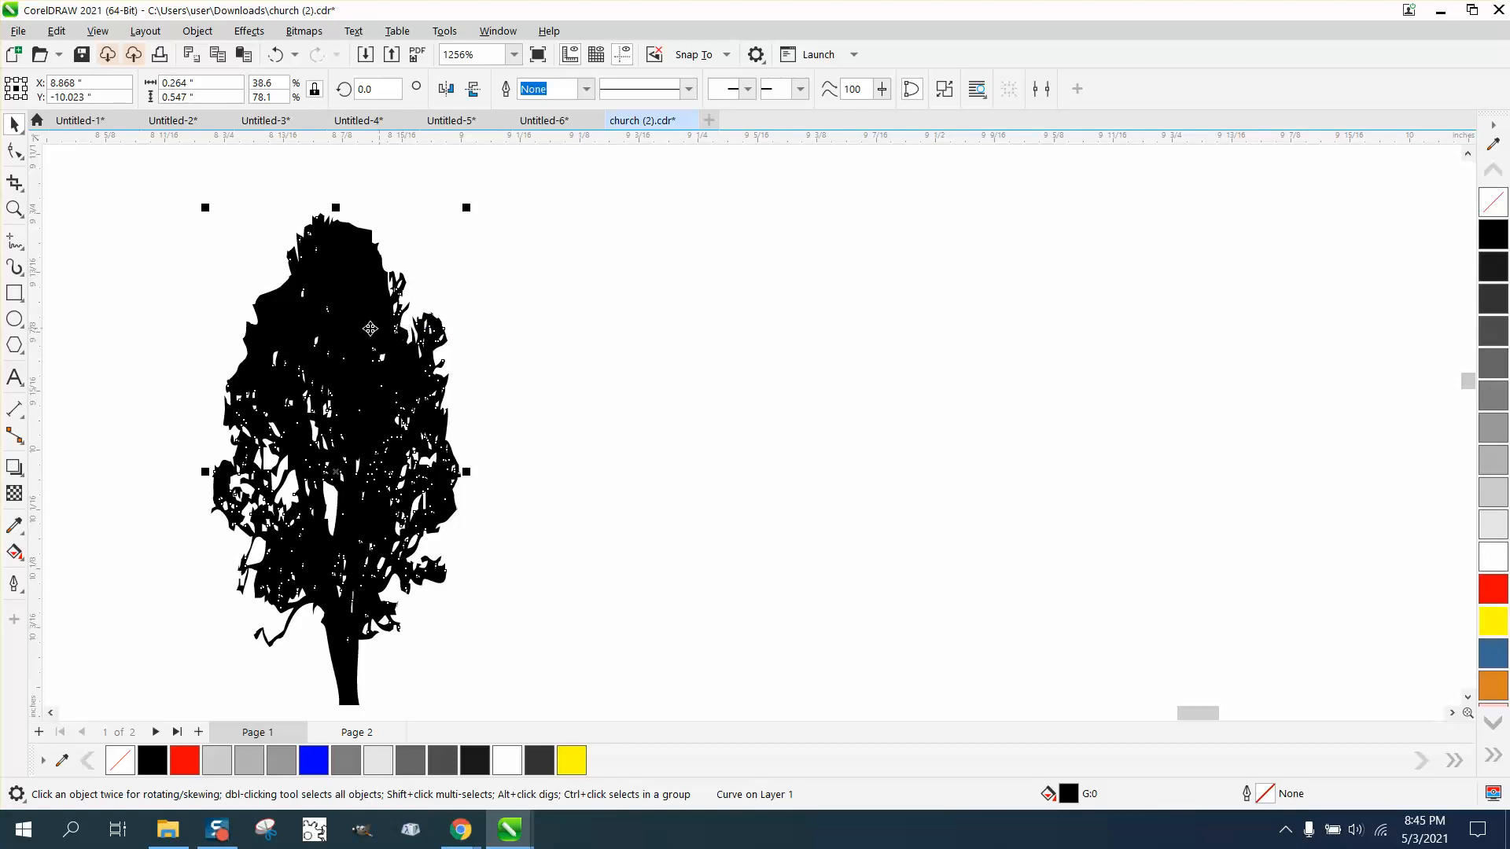
Set the nudge distance to 0.3 inches and place a copy of the slim tree 5 inches right and 5 inches down.
{"action": "left_click", "coordinate": [522, 350]}
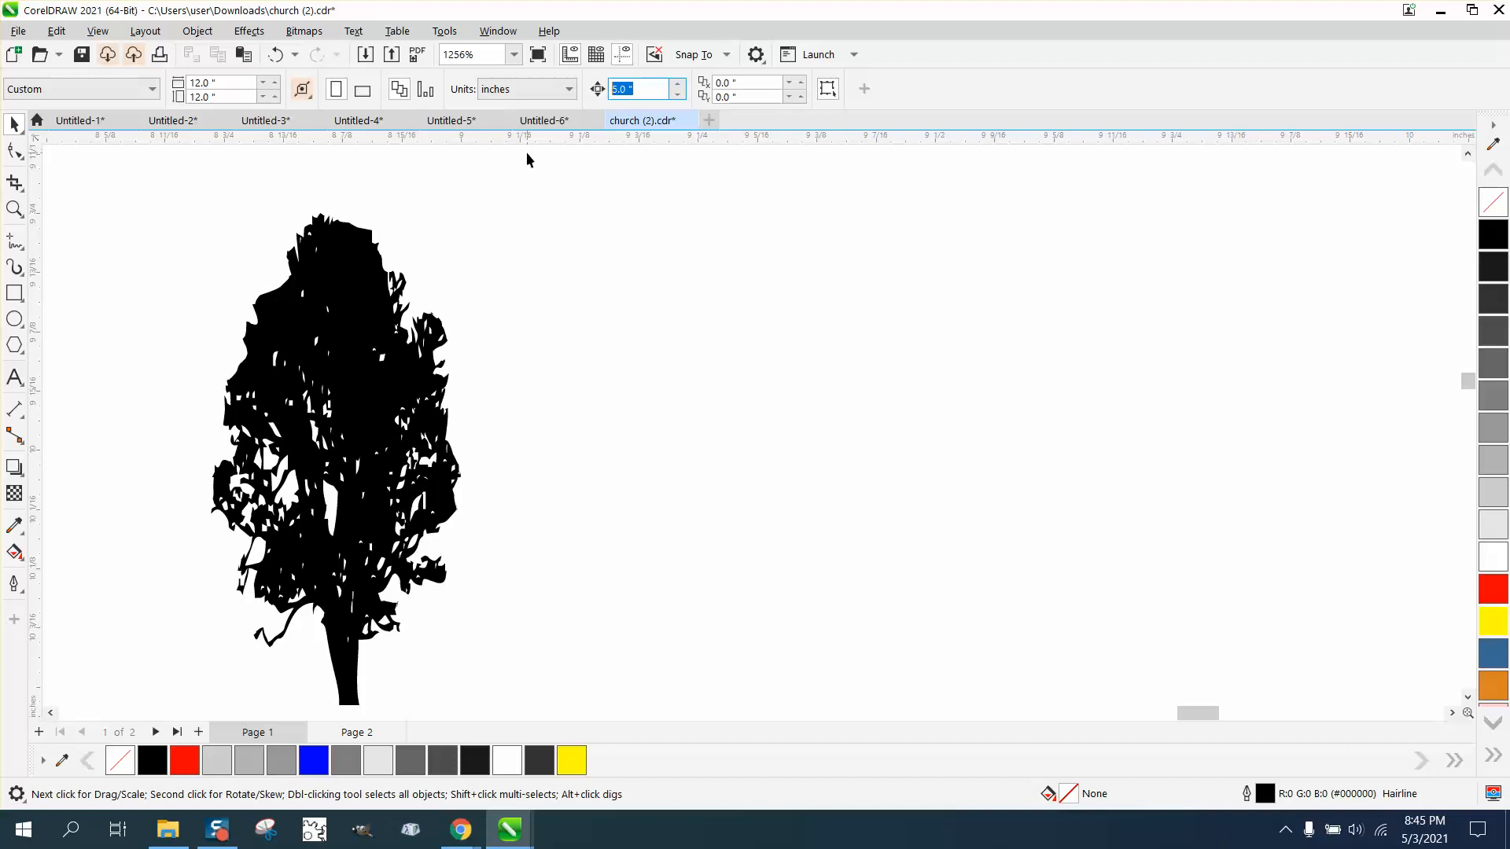
{"action": "type", "text": ".3"}
{"action": "key", "text": "Return"}
{"action": "left_click", "coordinate": [351, 371]}
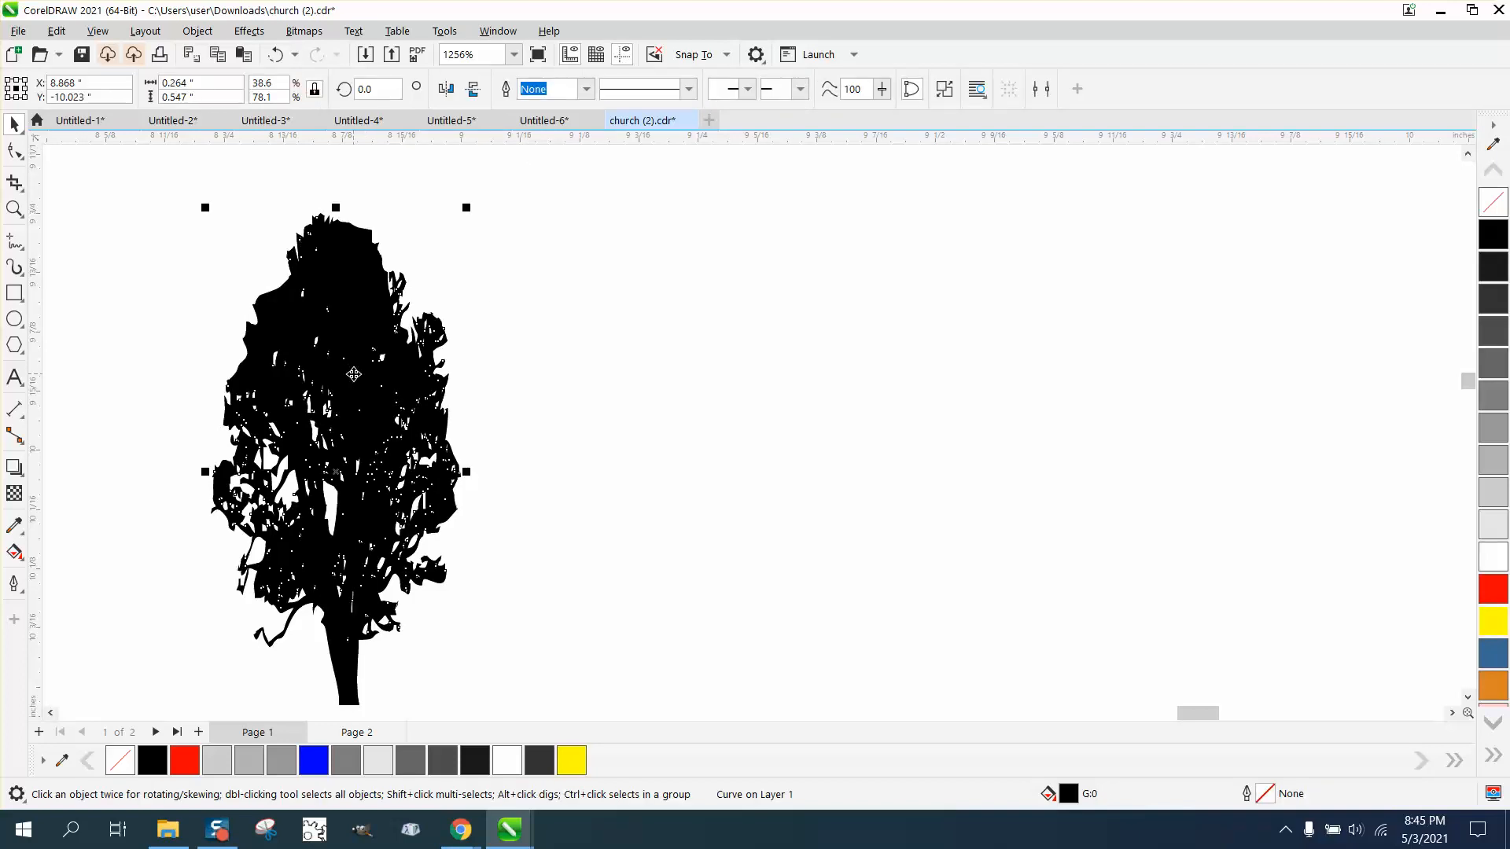
{"action": "key", "text": "Down"}
{"action": "key", "text": "Right"}
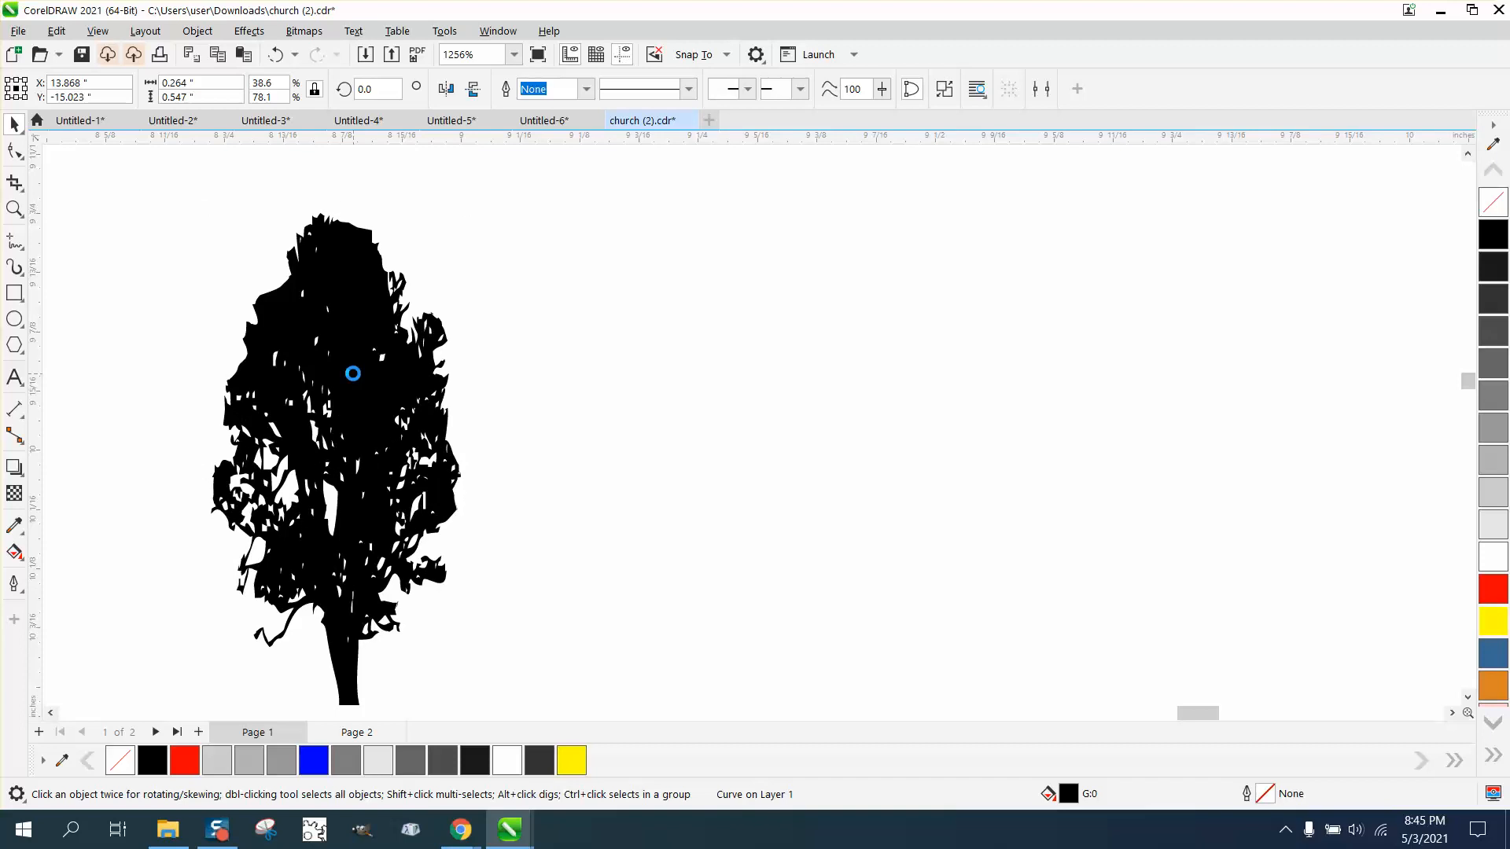
{"action": "scroll", "coordinate": [365, 406], "scroll_direction": "down", "scroll_amount": 2}
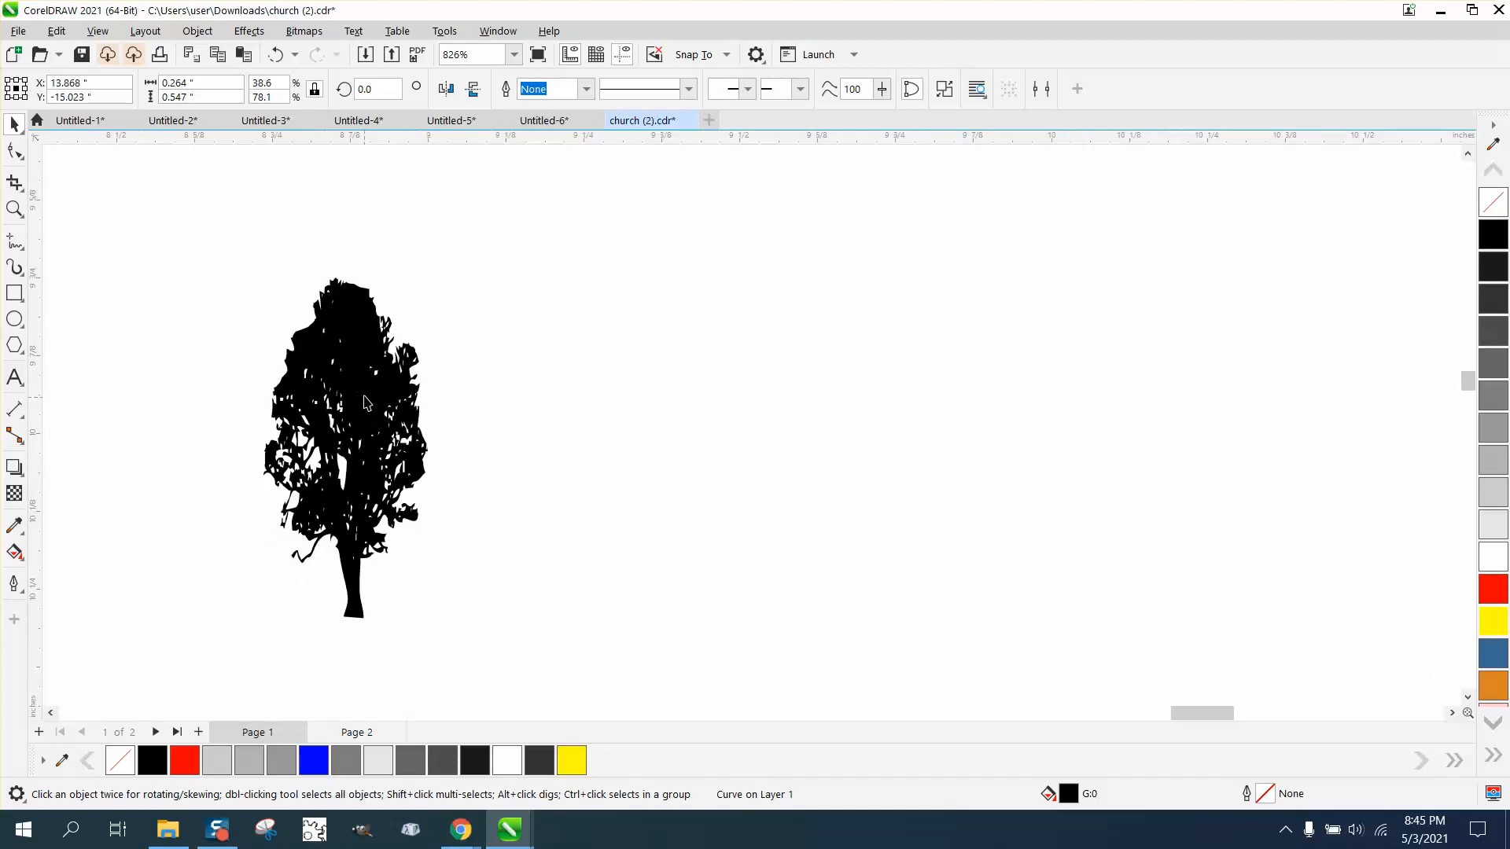
Undo the 5-inch moves of the slim tree's copy.
{"action": "key", "text": "ctrl+z"}
{"action": "key", "text": "ctrl+z"}
{"action": "key", "text": "Right"}
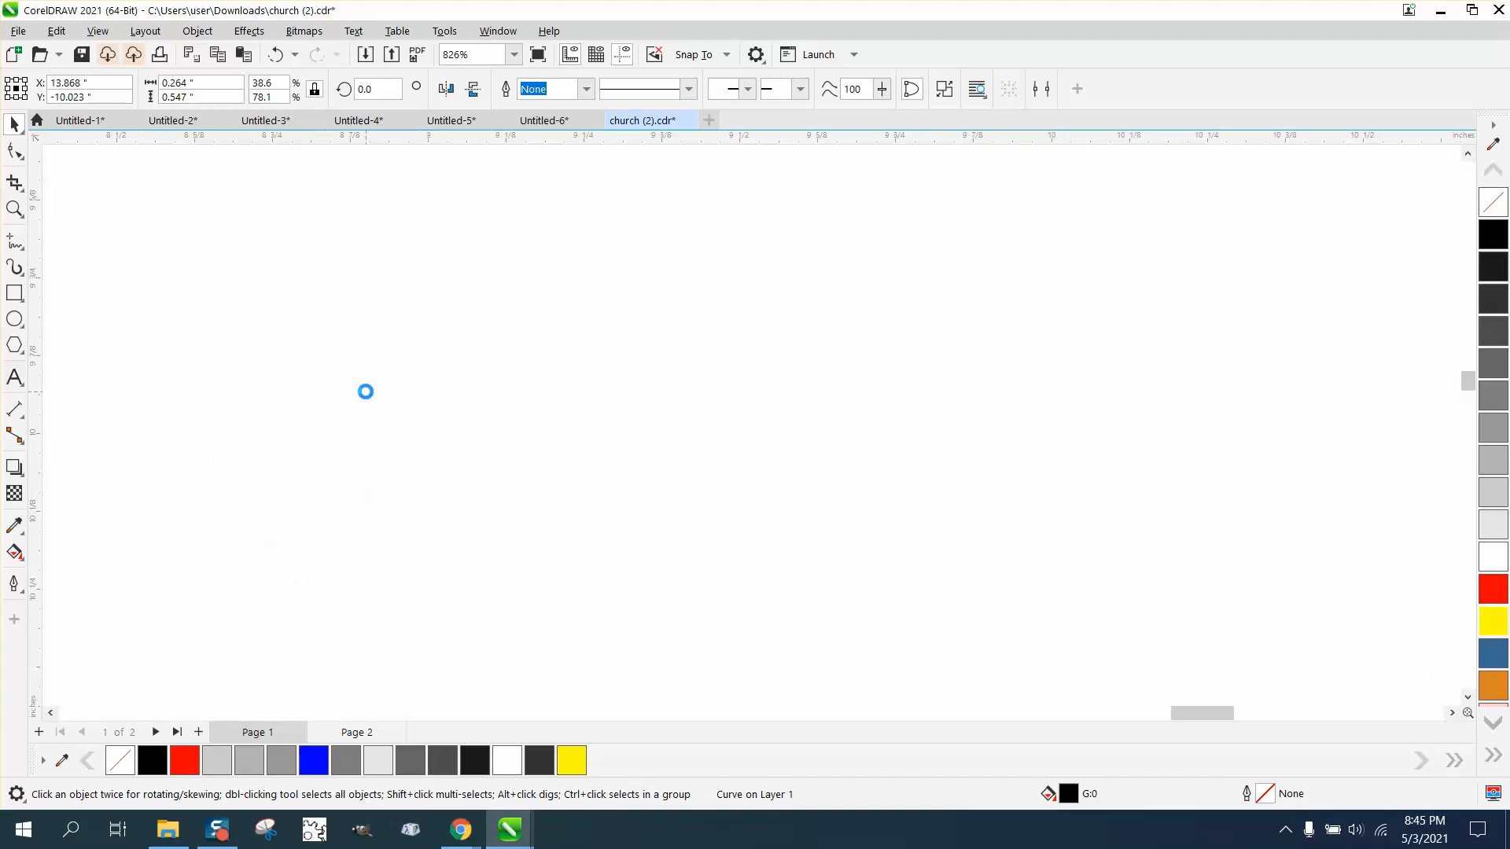
{"action": "scroll", "coordinate": [358, 409], "scroll_direction": "down", "scroll_amount": 7}
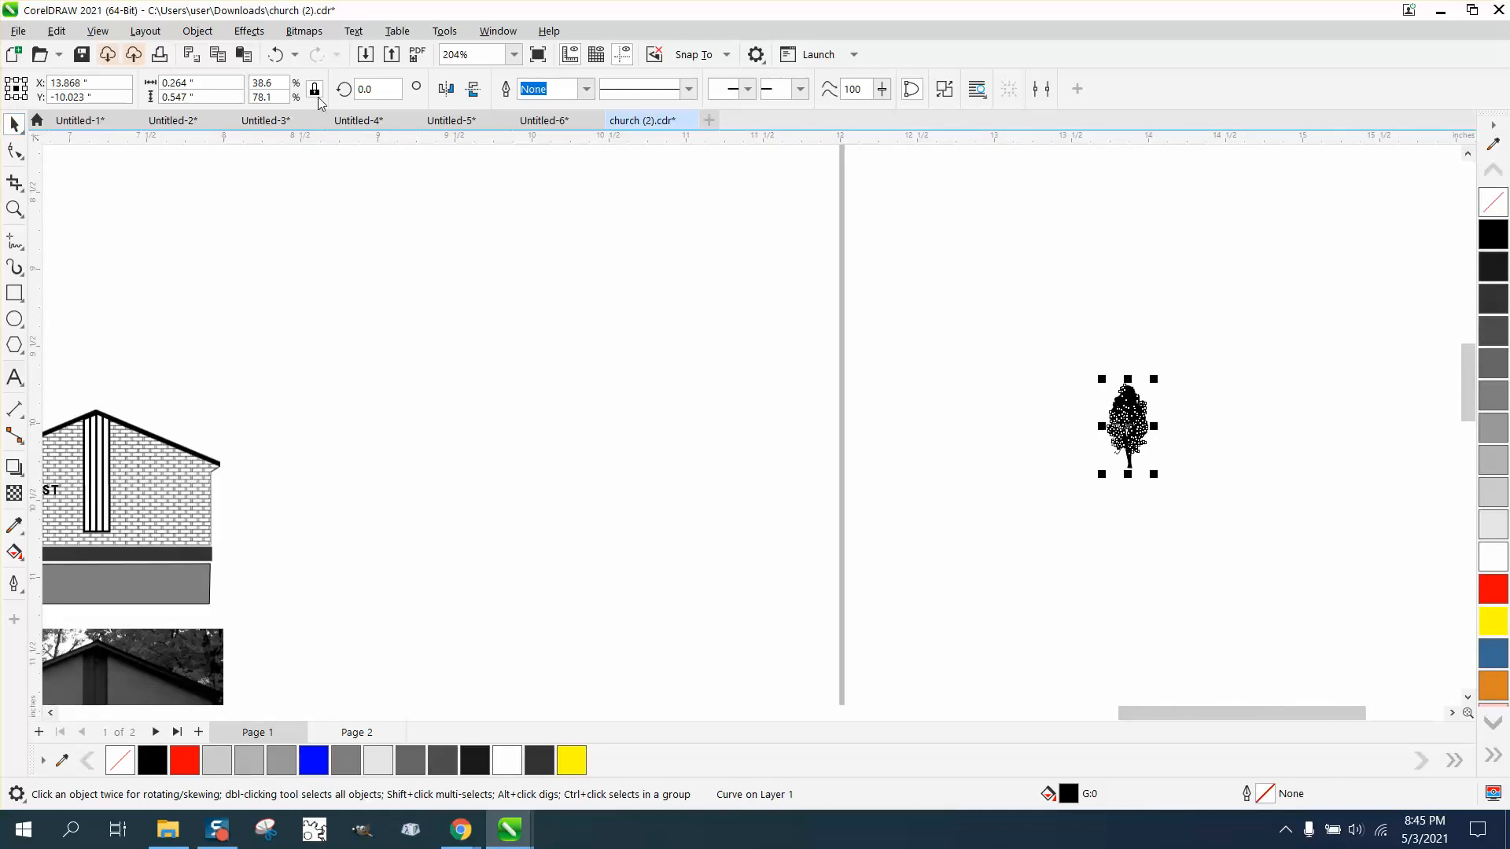
{"action": "left_click", "coordinate": [283, 61]}
{"action": "left_click", "coordinate": [474, 234]}
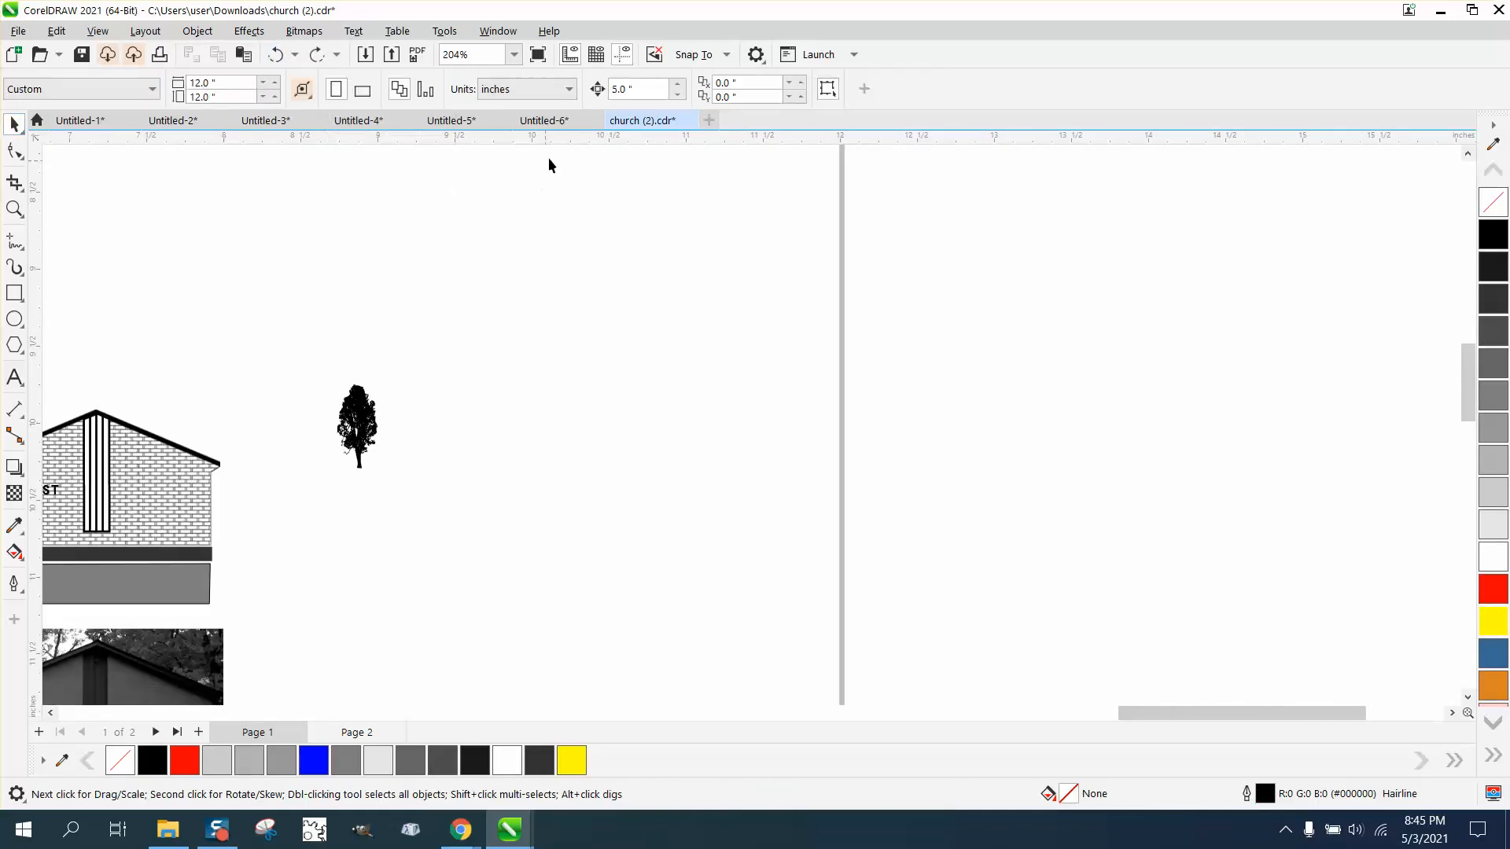
Set the nudge distance to 0.3 inches and place a copy of the slim tree 0.3 inches to its right.
{"action": "type", "text": ".3"}
{"action": "left_click", "coordinate": [352, 409]}
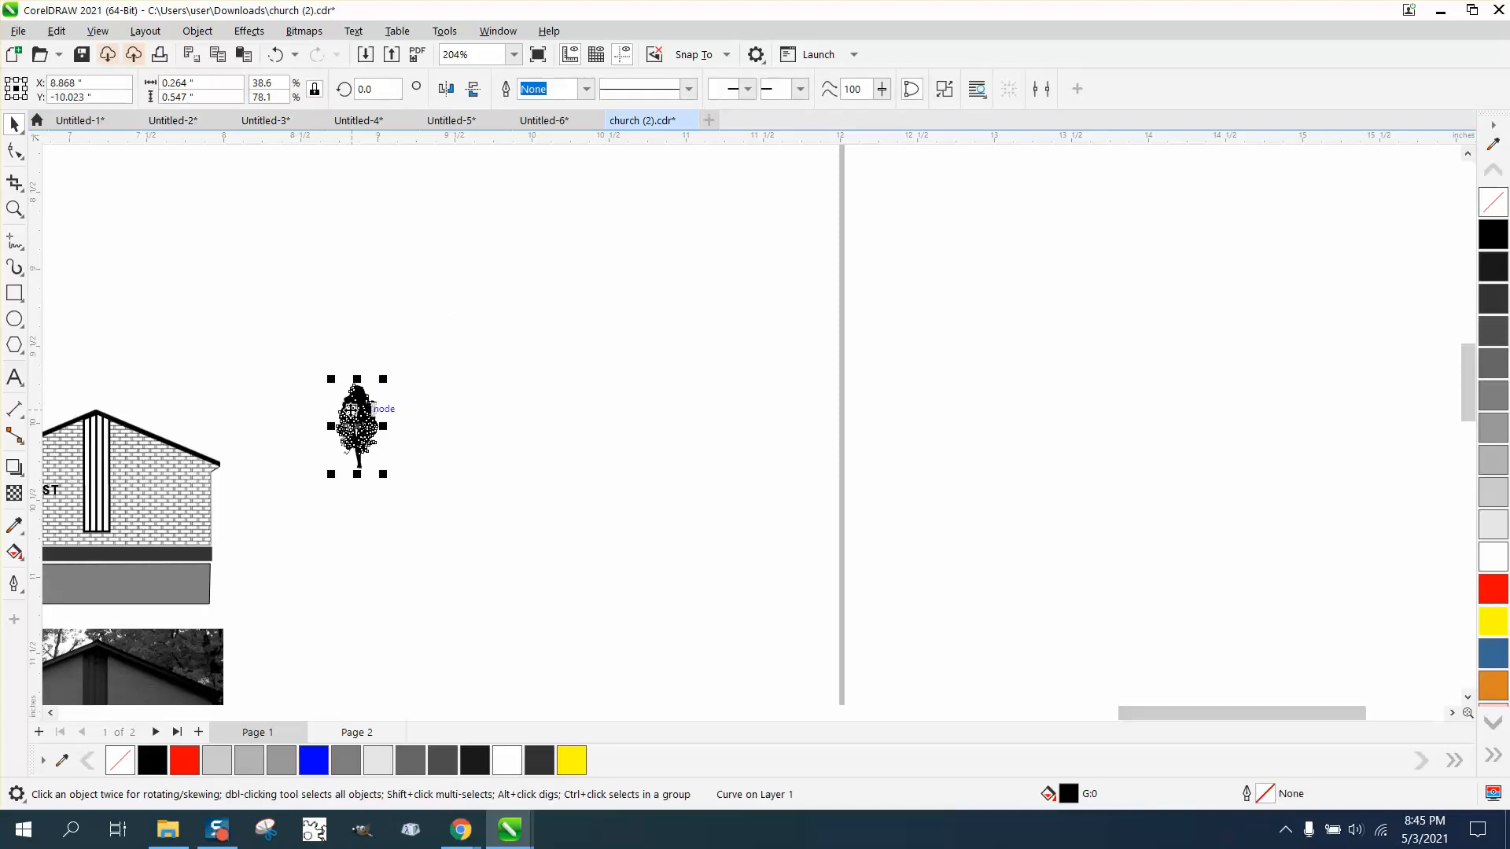
{"action": "key", "text": "KP_Add"}
{"action": "key", "text": "Right"}
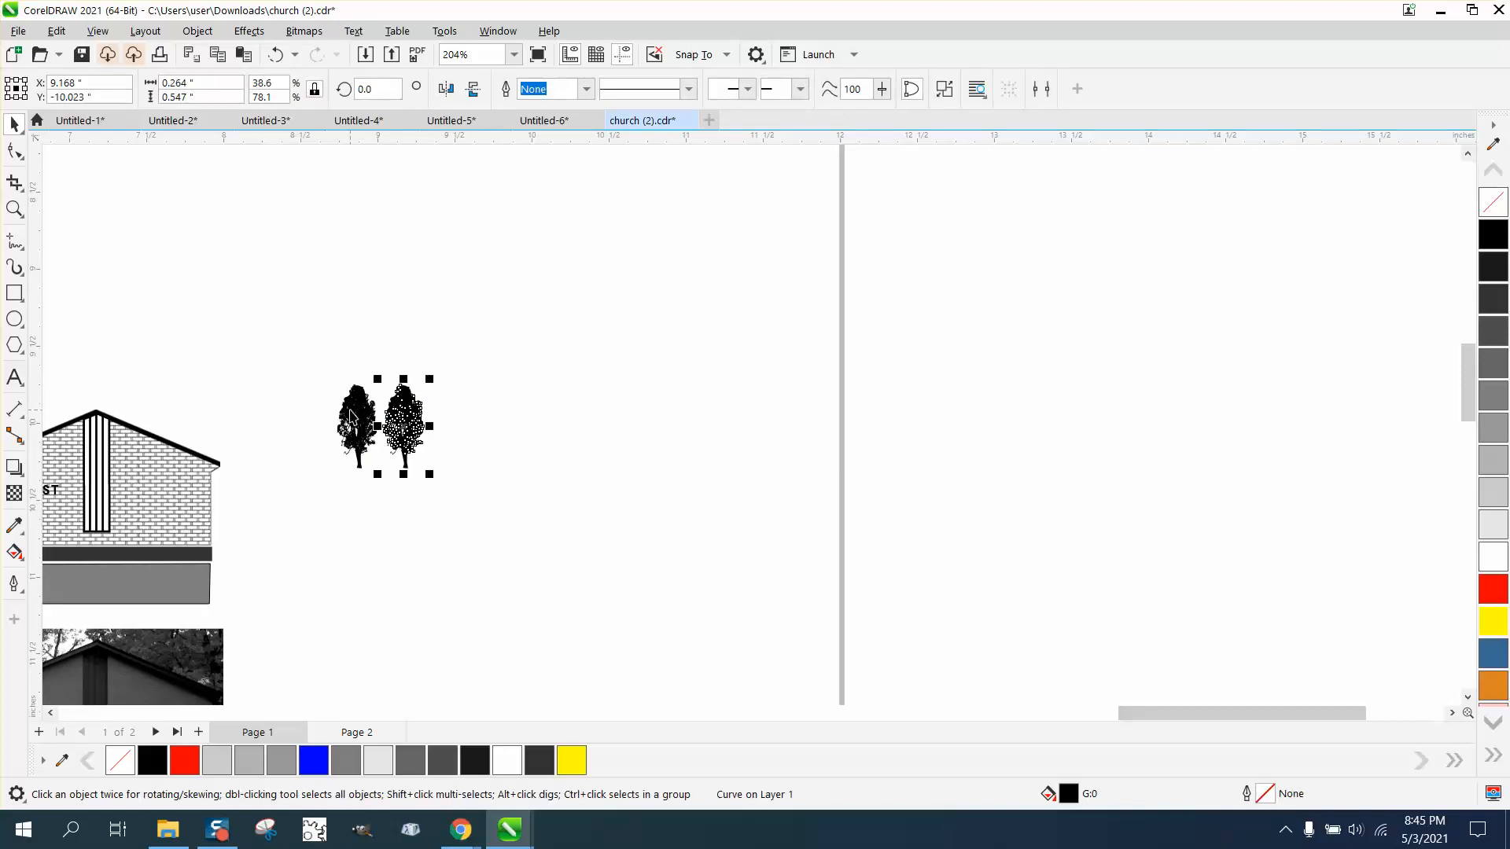
Mirror the copied tree horizontally and resize it to about 0.31 inches wide and 0.50 inches high.
{"action": "left_click", "coordinate": [14, 209]}
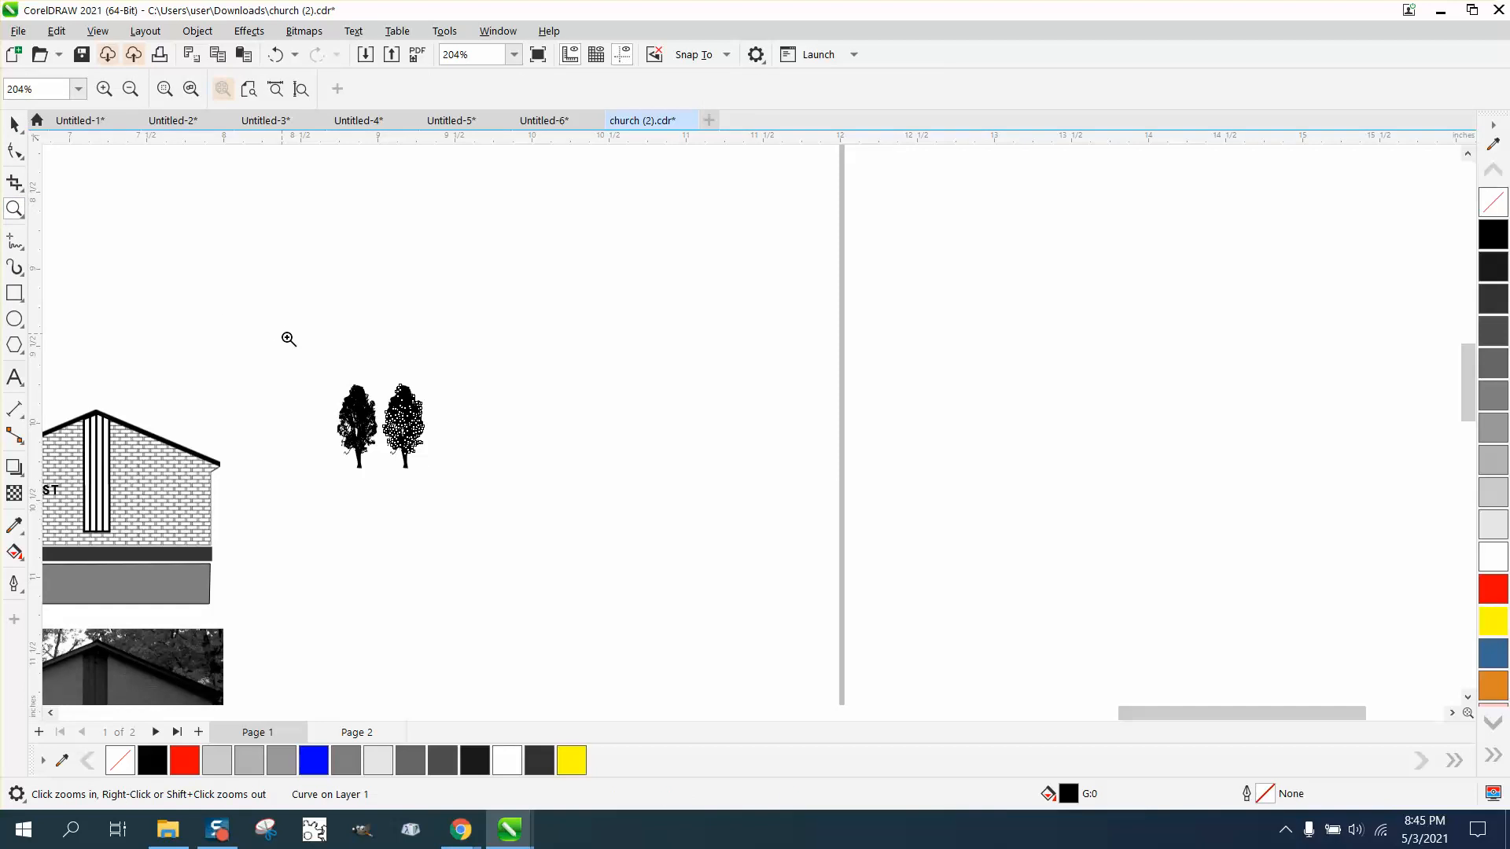
{"action": "left_click_drag", "start_coordinate": [286, 336], "coordinate": [641, 508]}
{"action": "left_click", "coordinate": [15, 124]}
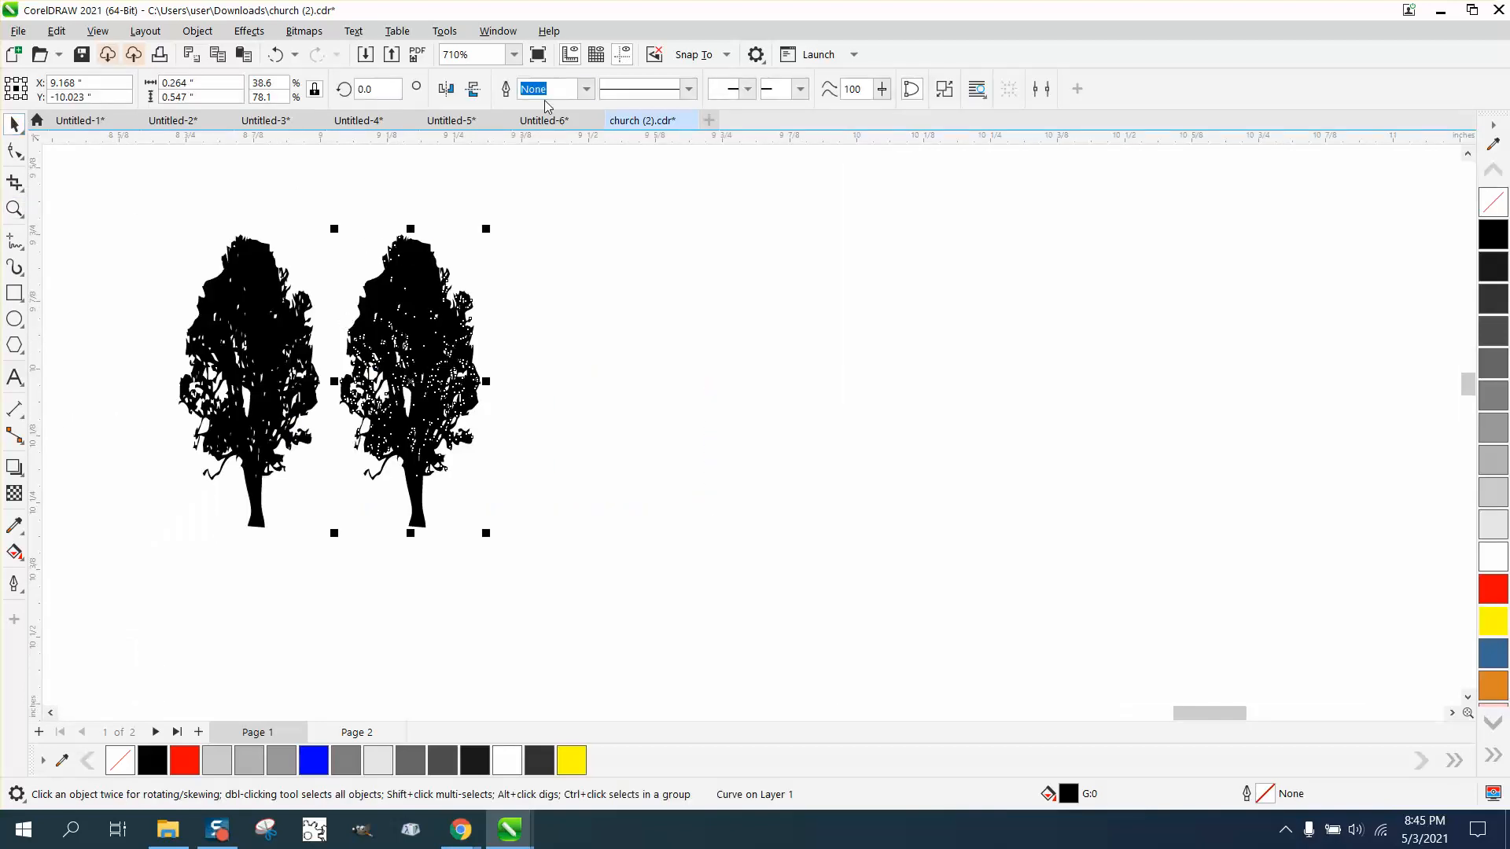
{"action": "left_click", "coordinate": [447, 90]}
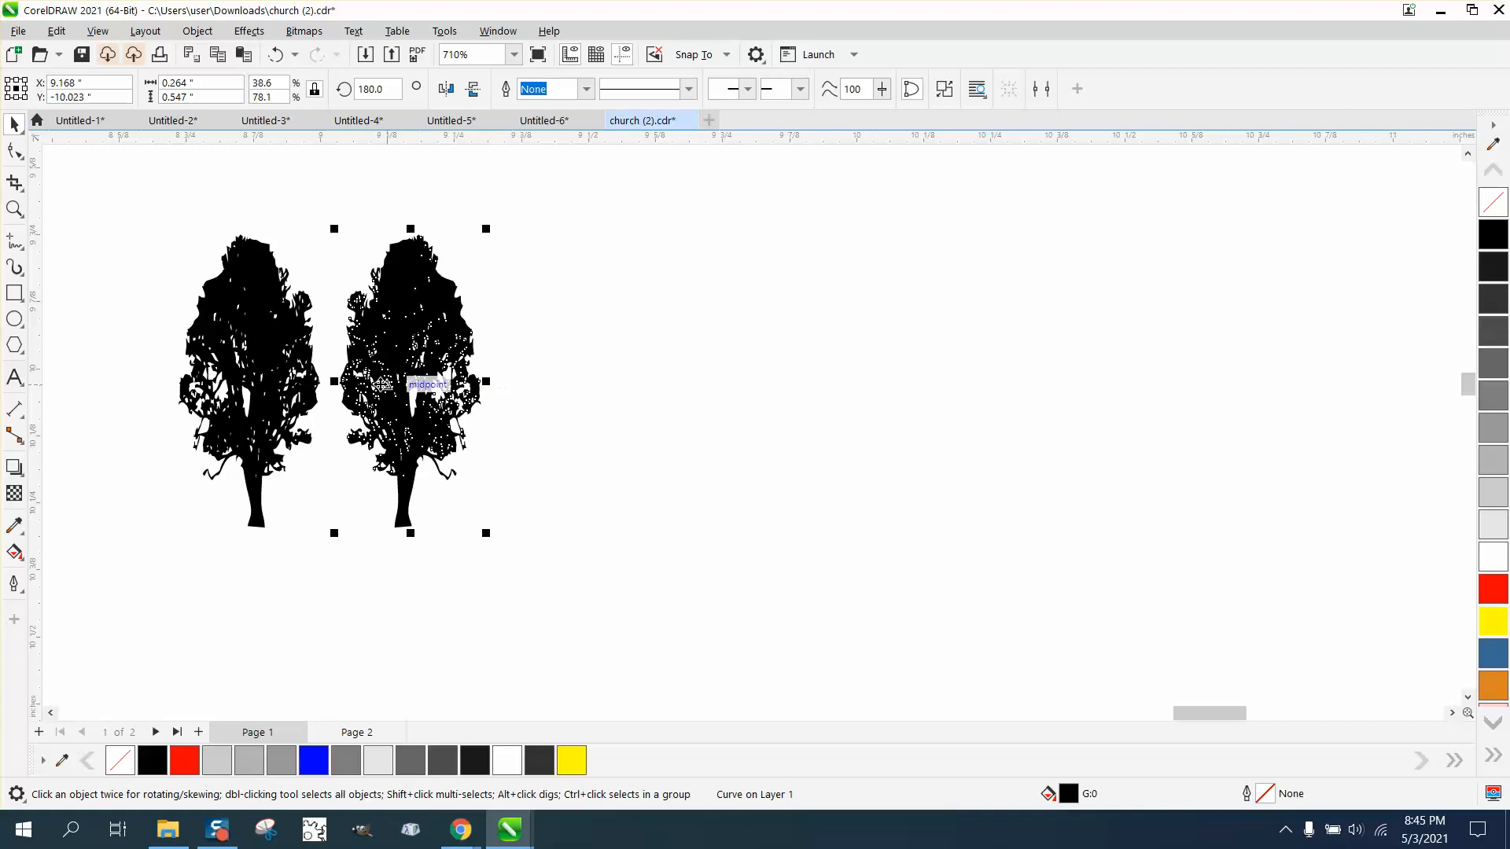
{"action": "left_click_drag", "start_coordinate": [334, 381], "coordinate": [310, 381]}
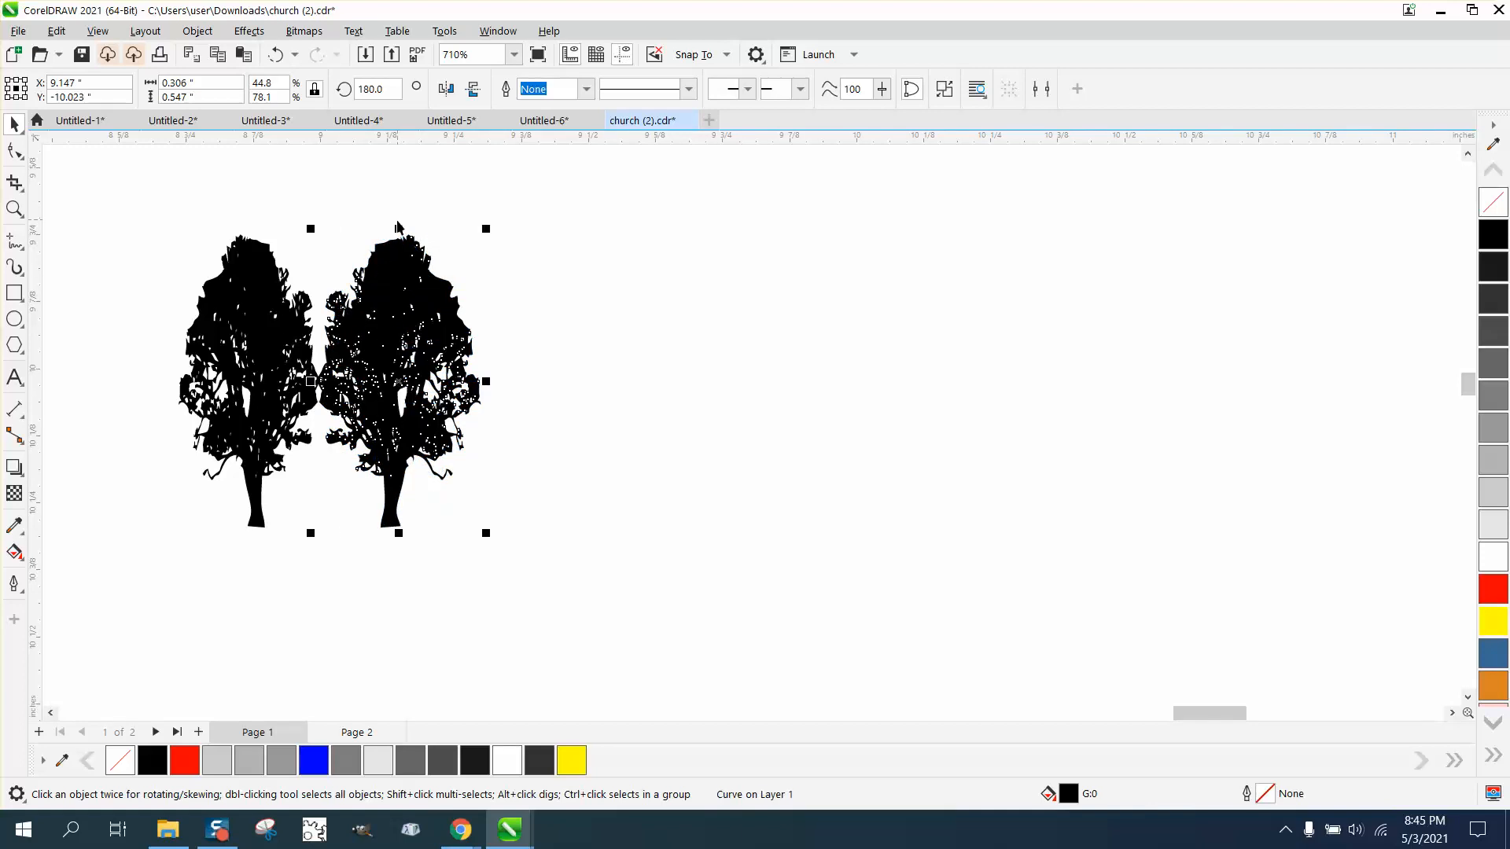
{"action": "left_click_drag", "start_coordinate": [399, 227], "coordinate": [399, 251]}
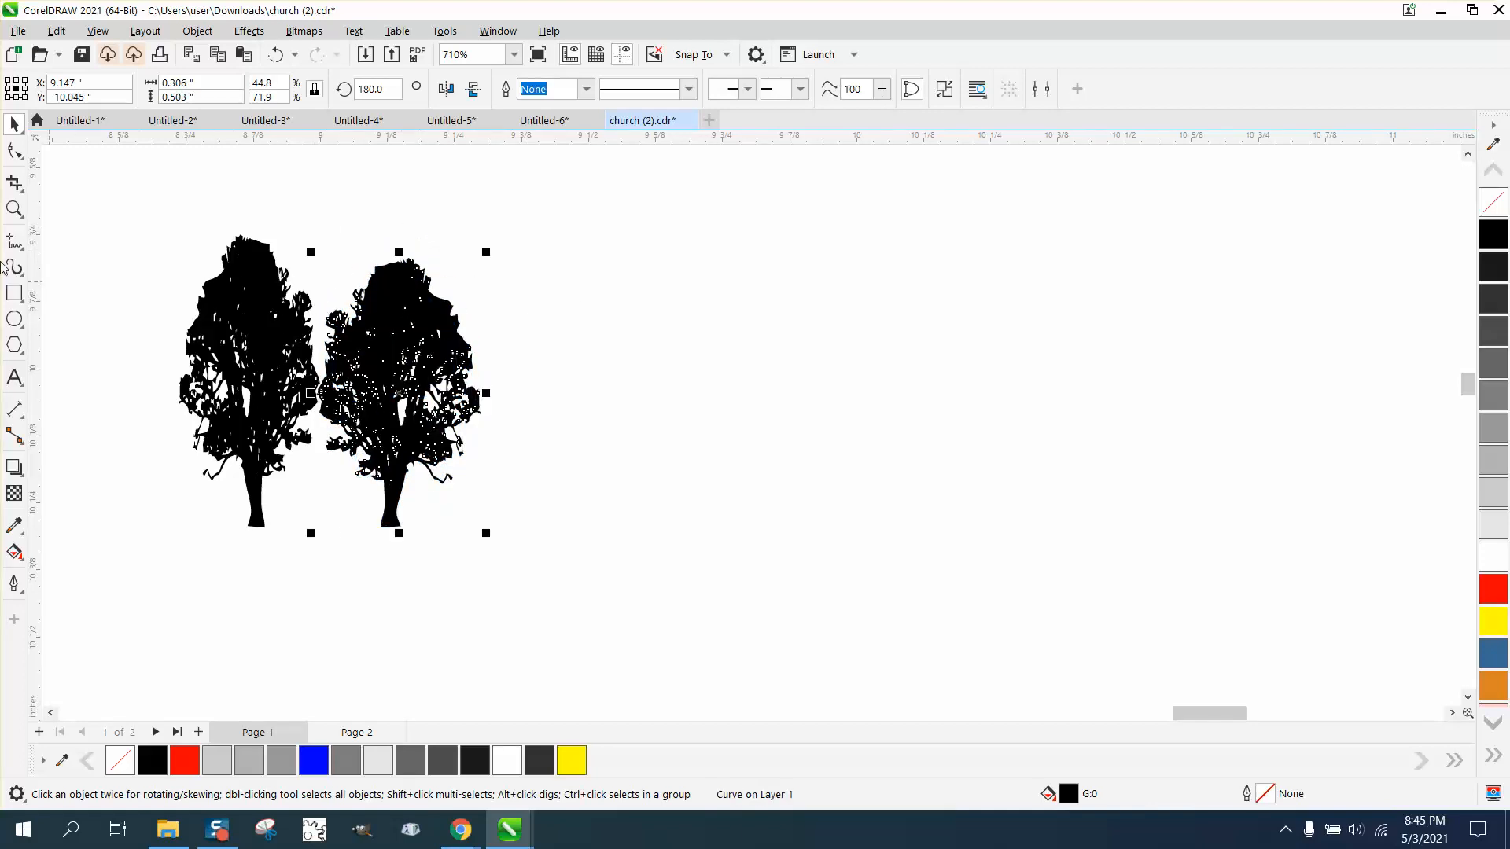
Pull three outline nodes outward around the mirrored tree's crown to give it pointed branch tips.
{"action": "left_click", "coordinate": [14, 151]}
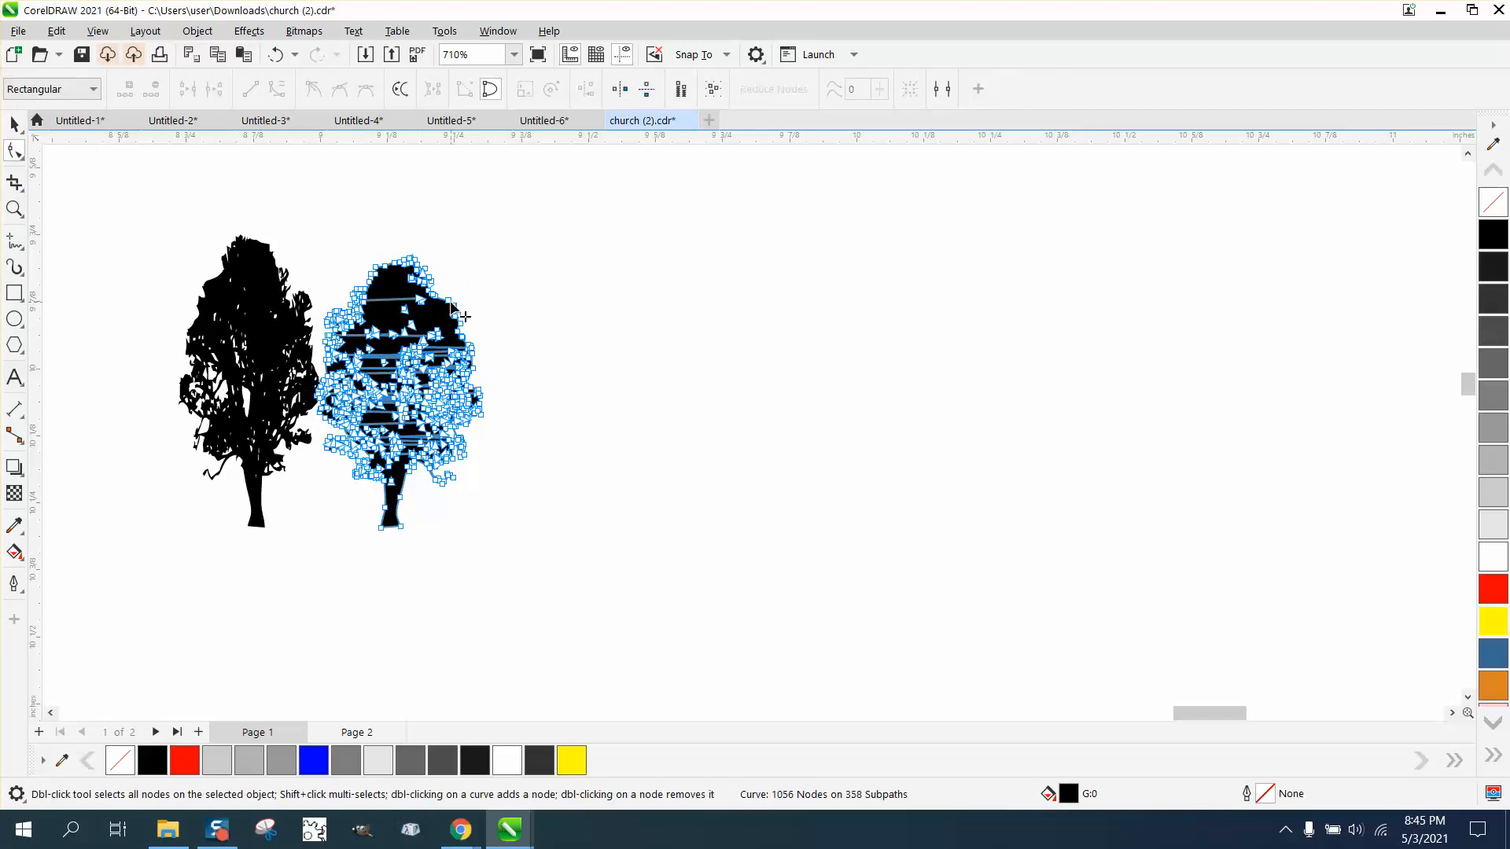
{"action": "left_click_drag", "start_coordinate": [450, 302], "coordinate": [462, 287]}
{"action": "left_click_drag", "start_coordinate": [356, 293], "coordinate": [349, 276]}
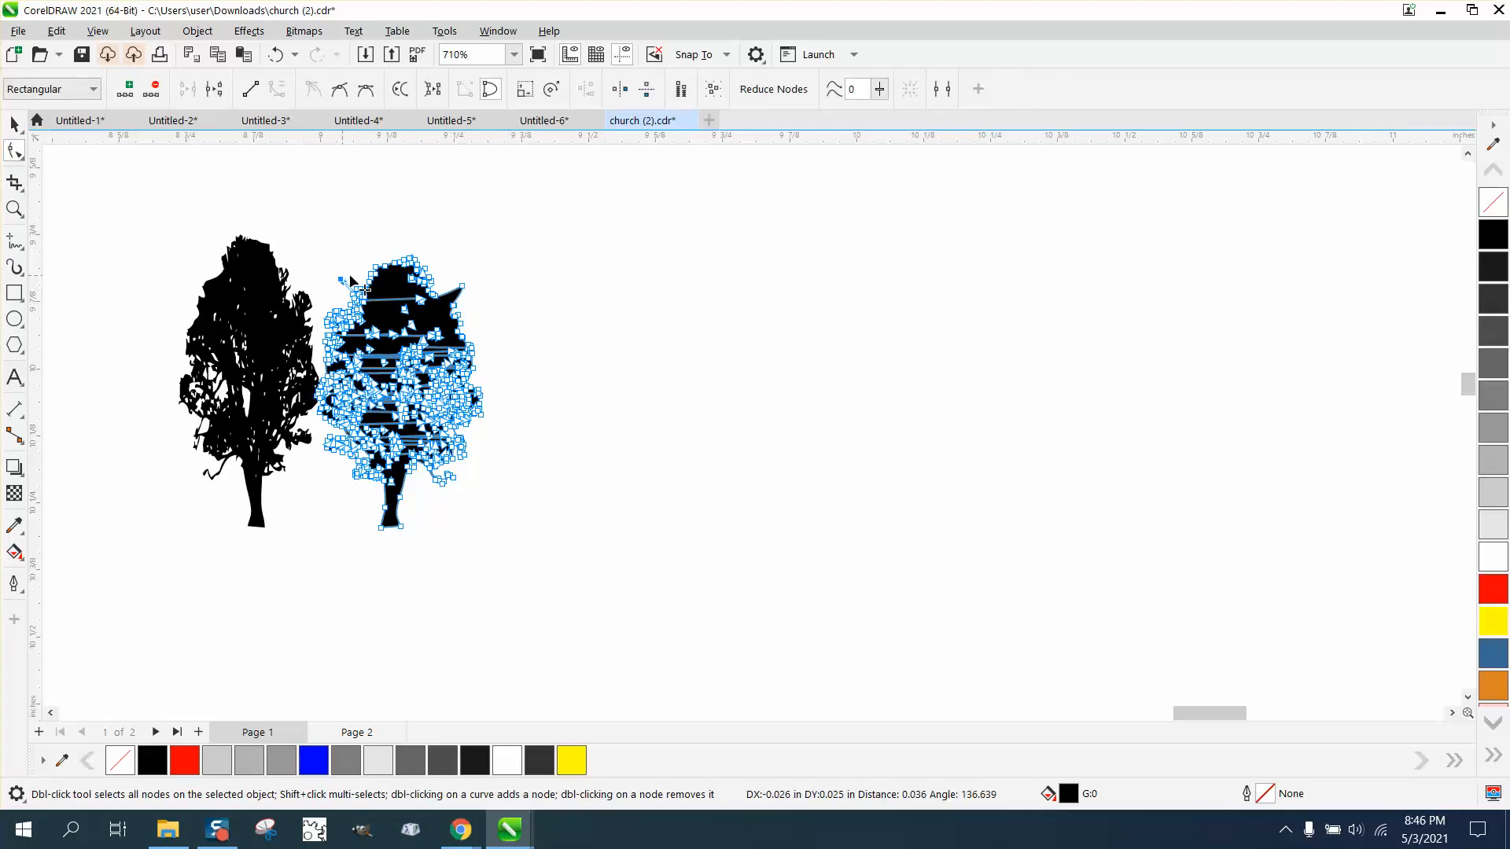
{"action": "left_click", "coordinate": [14, 209]}
{"action": "left_click", "coordinate": [360, 252]}
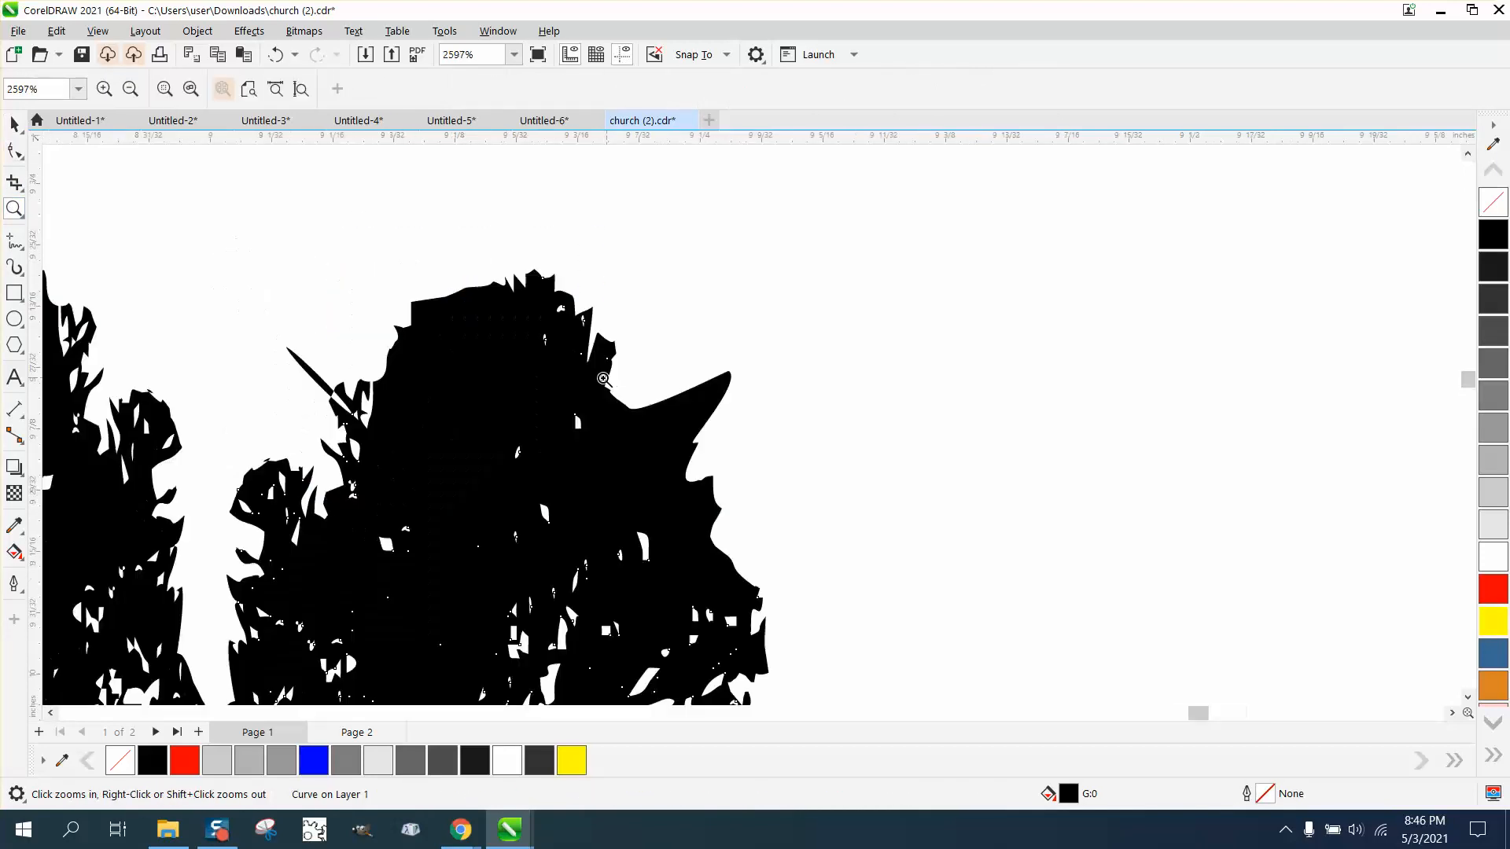
{"action": "left_click", "coordinate": [14, 150]}
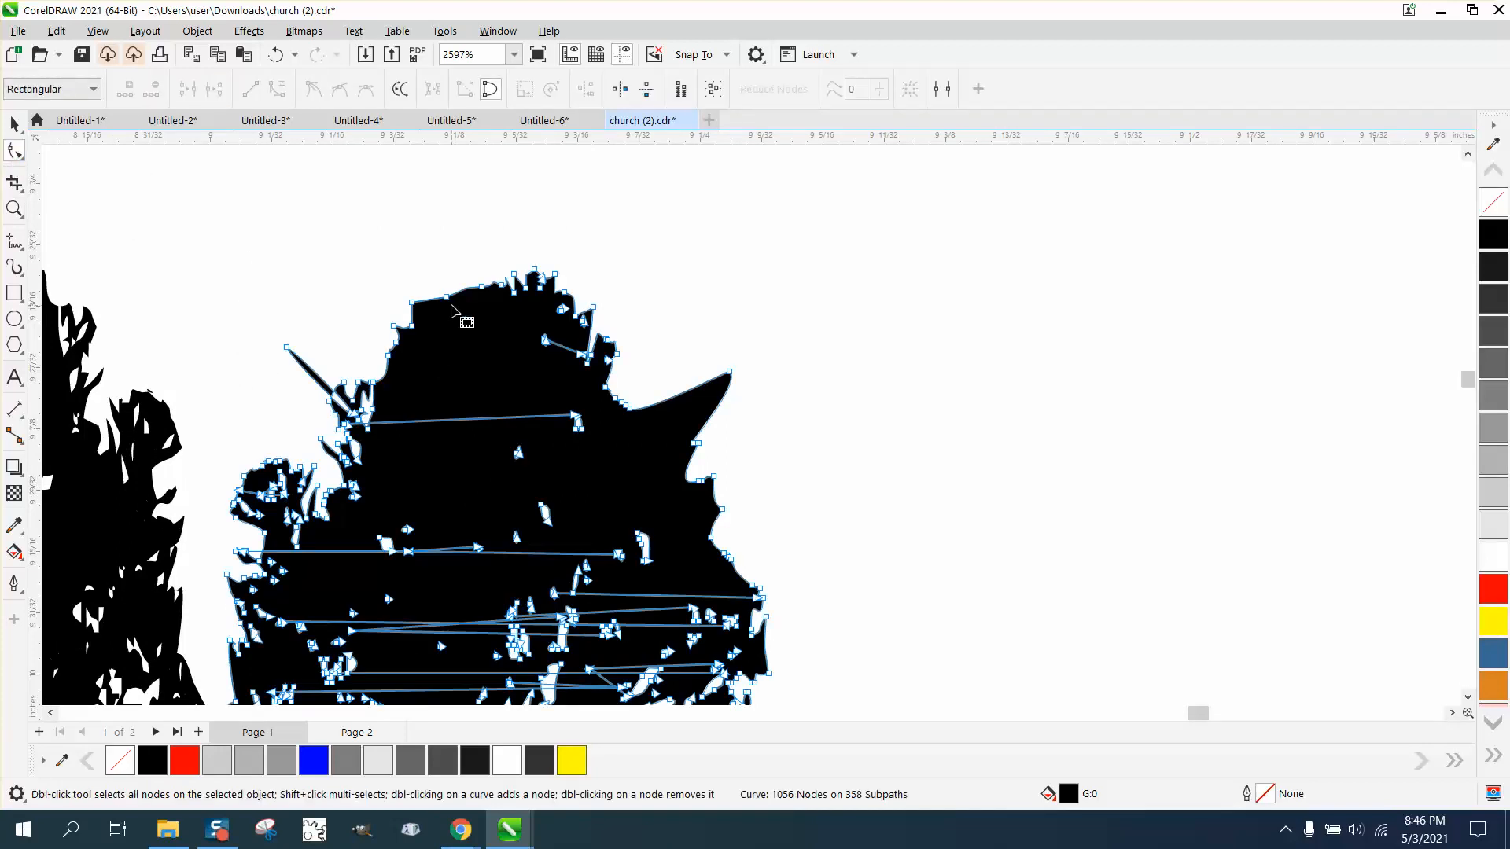
{"action": "left_click_drag", "start_coordinate": [454, 300], "coordinate": [334, 267]}
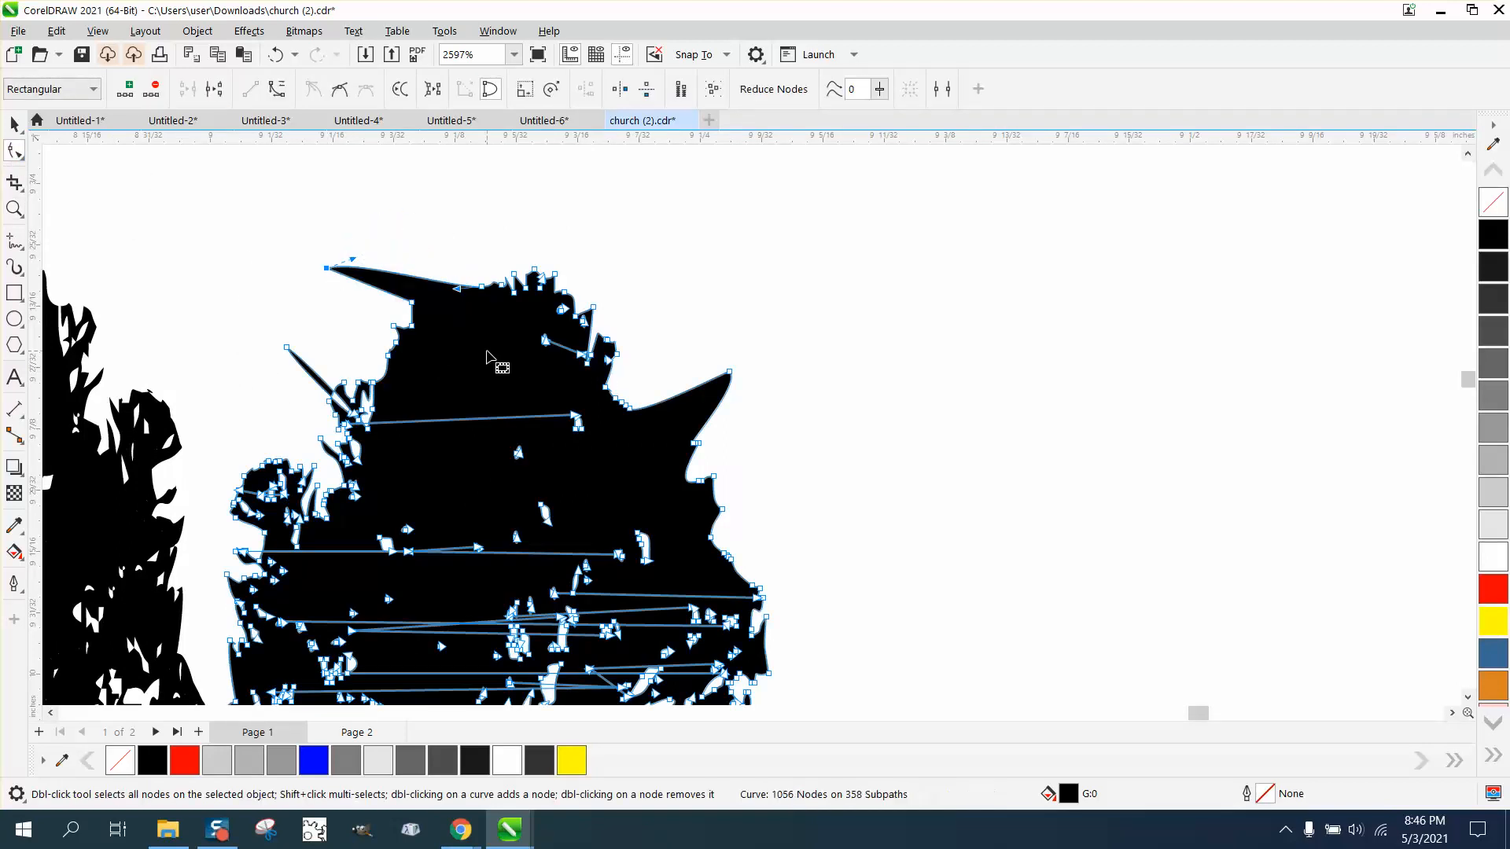
Duplicate both trees, place the copies 0.6 inches to the right, and mirror them horizontally.
{"action": "scroll", "coordinate": [495, 351], "scroll_direction": "down", "scroll_amount": 3}
{"action": "scroll", "coordinate": [446, 333], "scroll_direction": "down", "scroll_amount": 1}
{"action": "left_click", "coordinate": [14, 123]}
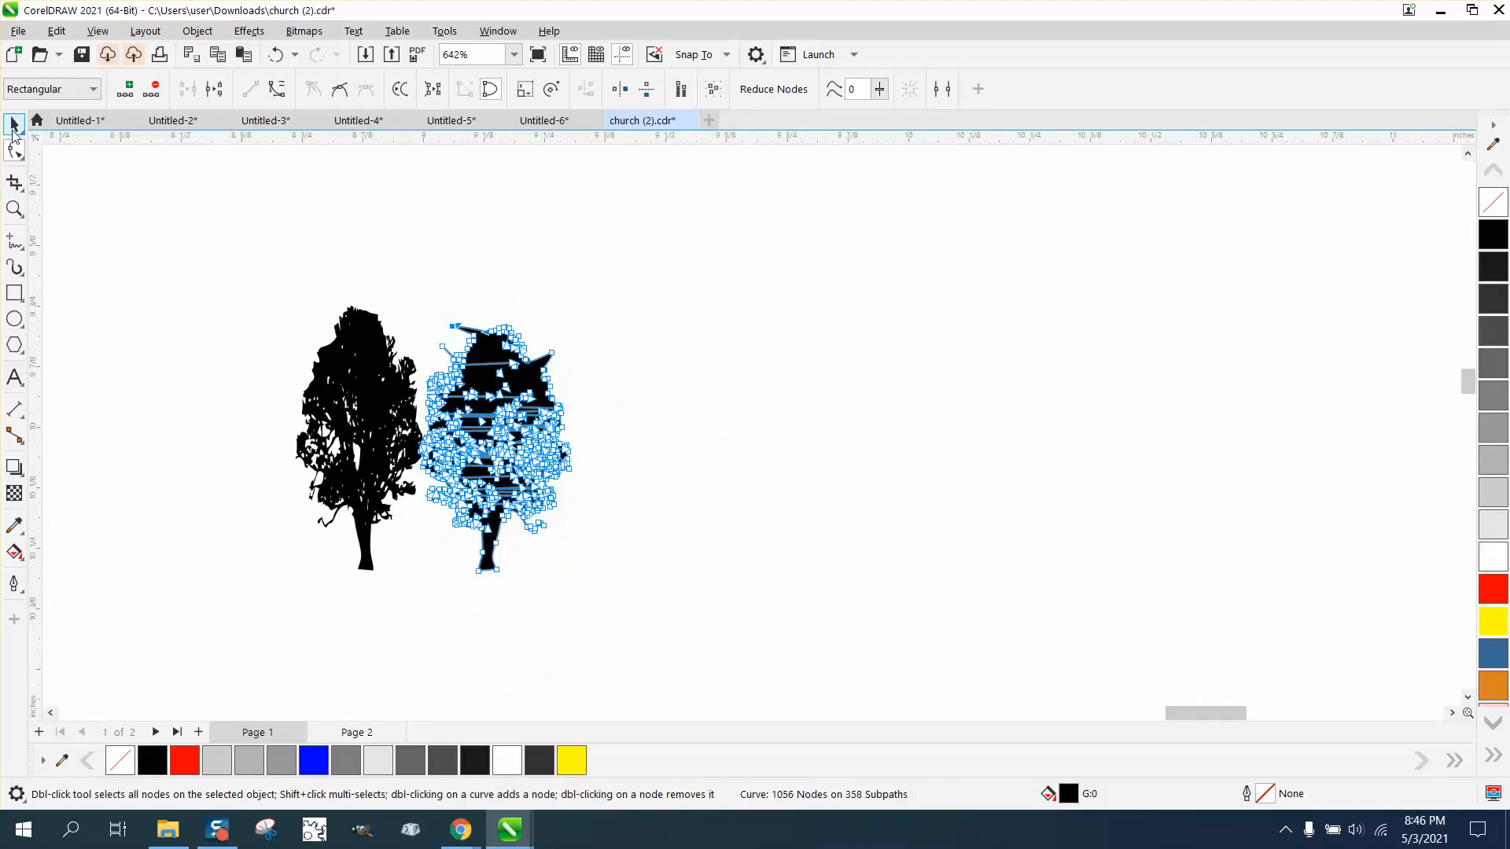
{"action": "left_click_drag", "start_coordinate": [252, 241], "coordinate": [745, 660]}
{"action": "key", "text": "ctrl+d"}
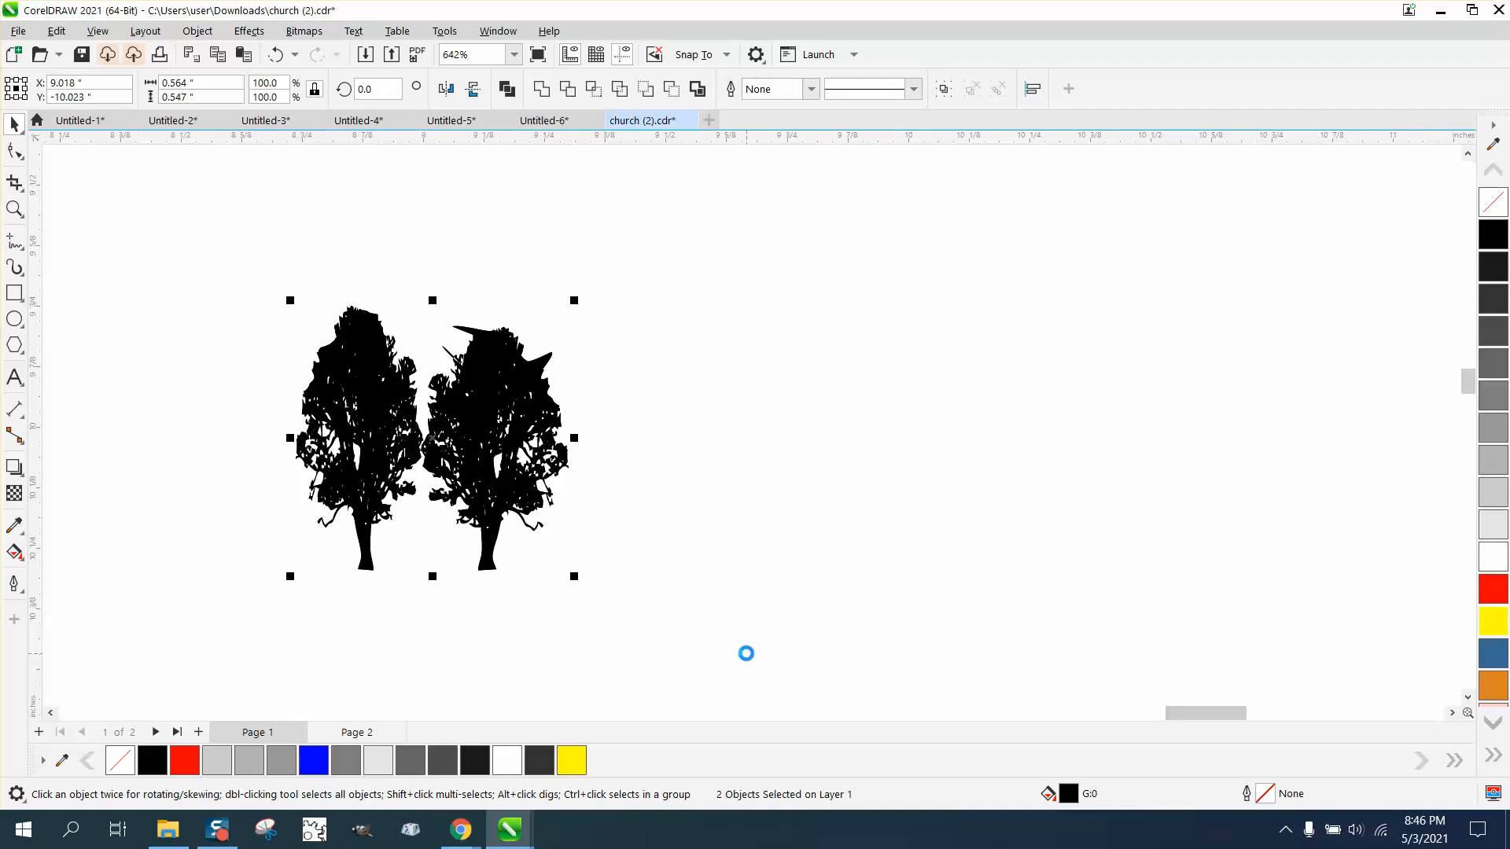
{"action": "key", "text": "Right"}
{"action": "key", "text": "Right"}
{"action": "key", "text": "Right"}
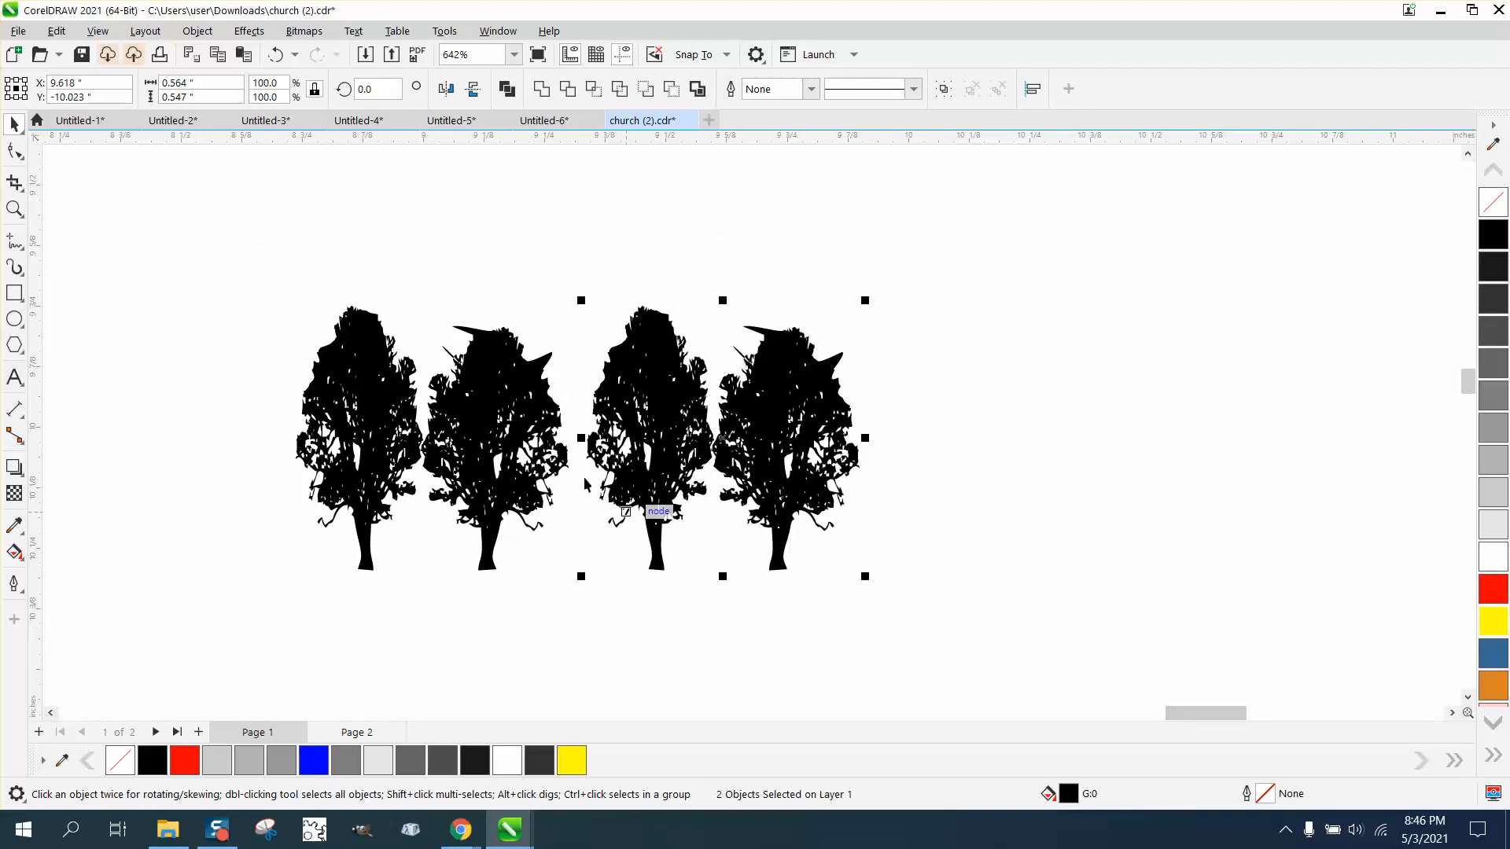
{"action": "left_click", "coordinate": [446, 89]}
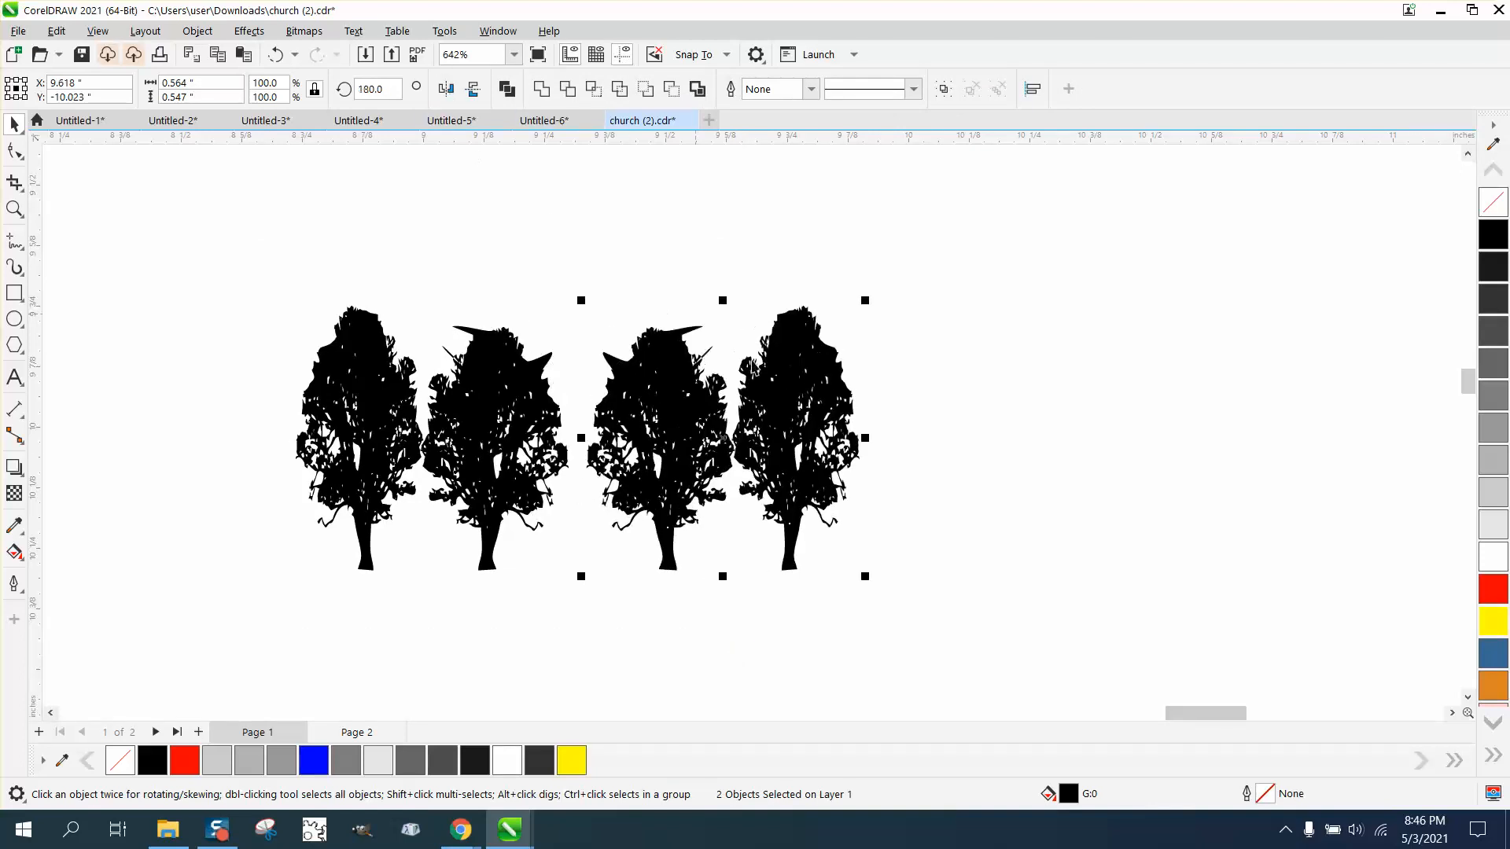
Swap the order of the two copied trees so all four form a row alternating tall and reshaped trees.
{"action": "left_click", "coordinate": [966, 447]}
{"action": "left_click_drag", "start_coordinate": [958, 446], "coordinate": [958, 446]}
{"action": "left_click_drag", "start_coordinate": [794, 441], "coordinate": [627, 432]}
{"action": "left_click_drag", "start_coordinate": [983, 453], "coordinate": [786, 454]}
{"action": "scroll", "coordinate": [960, 498], "scroll_direction": "down", "scroll_amount": 5}
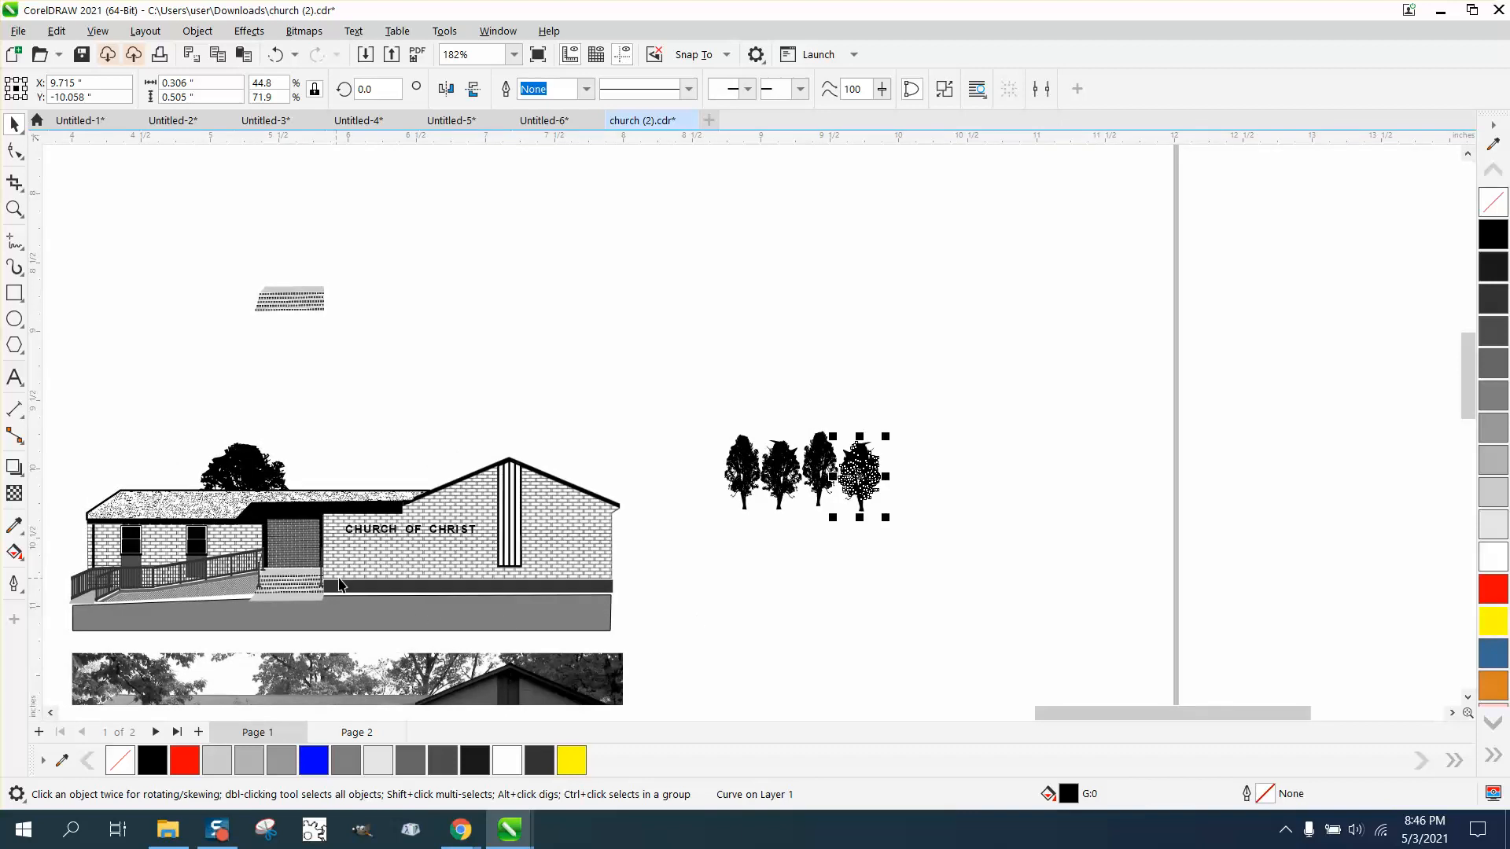
Draw a rectangle about 1.22 by 0.24 inches over the base of the brick wall right of the entrance steps.
{"action": "left_click", "coordinate": [17, 297]}
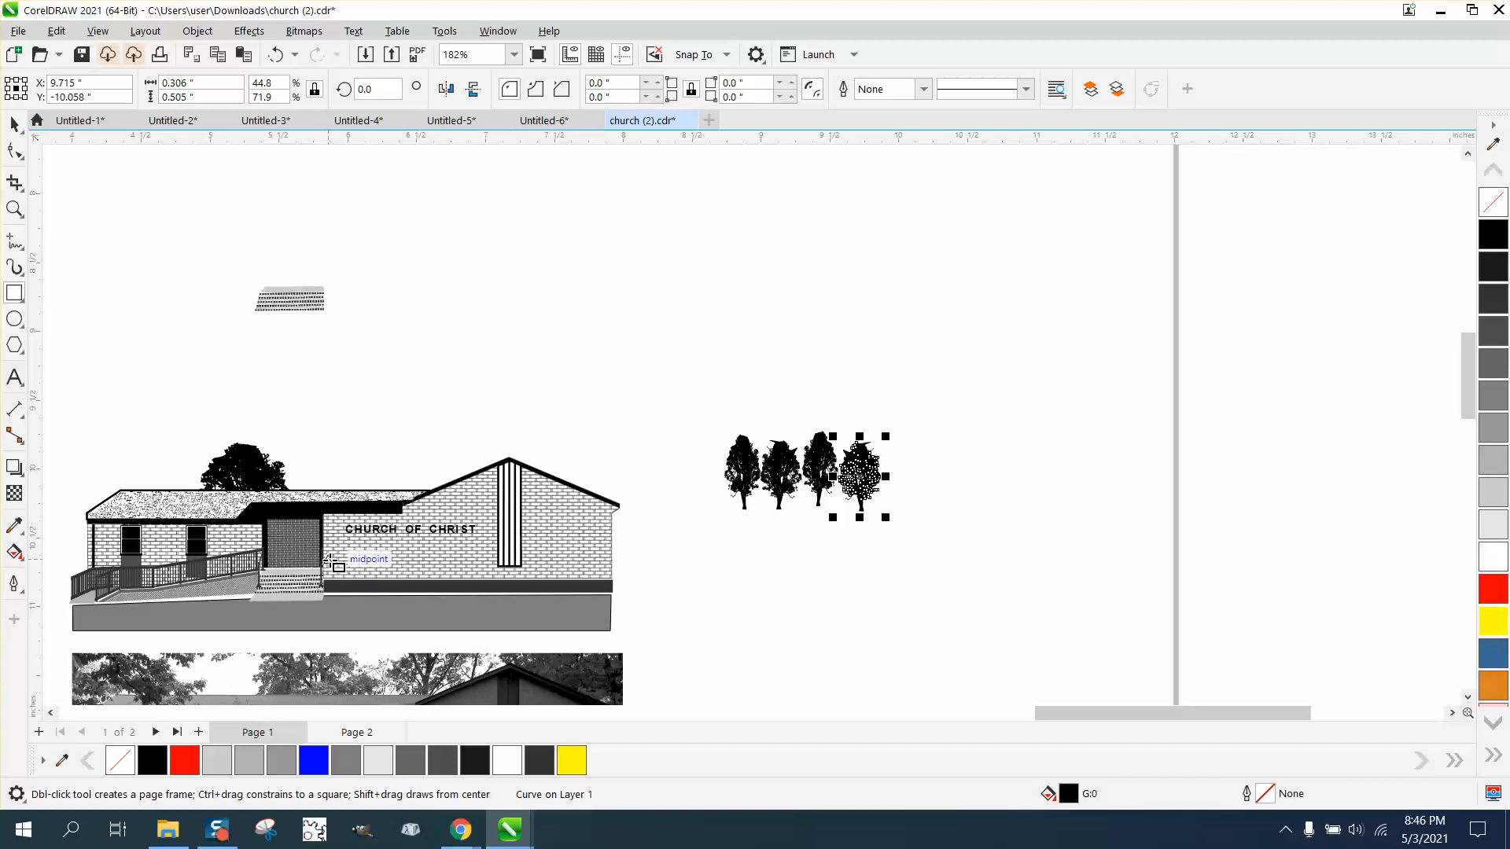
{"action": "left_click_drag", "start_coordinate": [328, 561], "coordinate": [497, 597]}
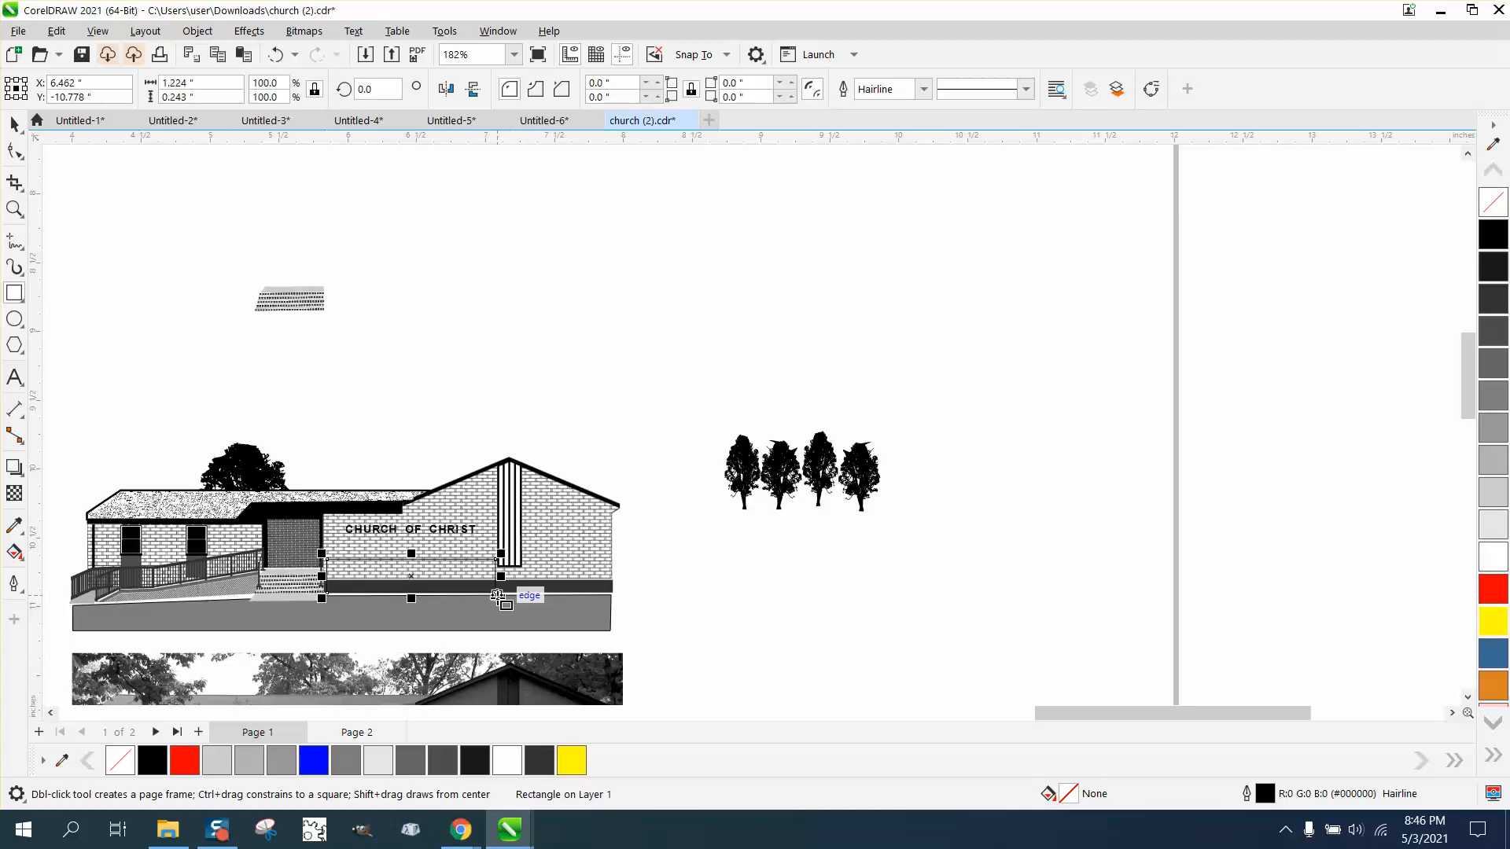
Move the rectangle 2.7 inches right, below the row of trees, and fill it yellow.
{"action": "key", "text": "Right"}
{"action": "key", "text": "Right"}
{"action": "key", "text": "Right"}
{"action": "key", "text": "Right"}
{"action": "key", "text": "Right"}
{"action": "key", "text": "Right"}
{"action": "key", "text": "Right"}
{"action": "key", "text": "Right"}
{"action": "key", "text": "Right"}
{"action": "key", "text": "Right"}
{"action": "key", "text": "Right"}
{"action": "key", "text": "Right"}
{"action": "key", "text": "Right"}
{"action": "key", "text": "Right"}
{"action": "key", "text": "Right"}
{"action": "key", "text": "Right"}
{"action": "key", "text": "Right"}
{"action": "key", "text": "Right"}
{"action": "key", "text": "Right"}
{"action": "key", "text": "Right"}
{"action": "key", "text": "Right"}
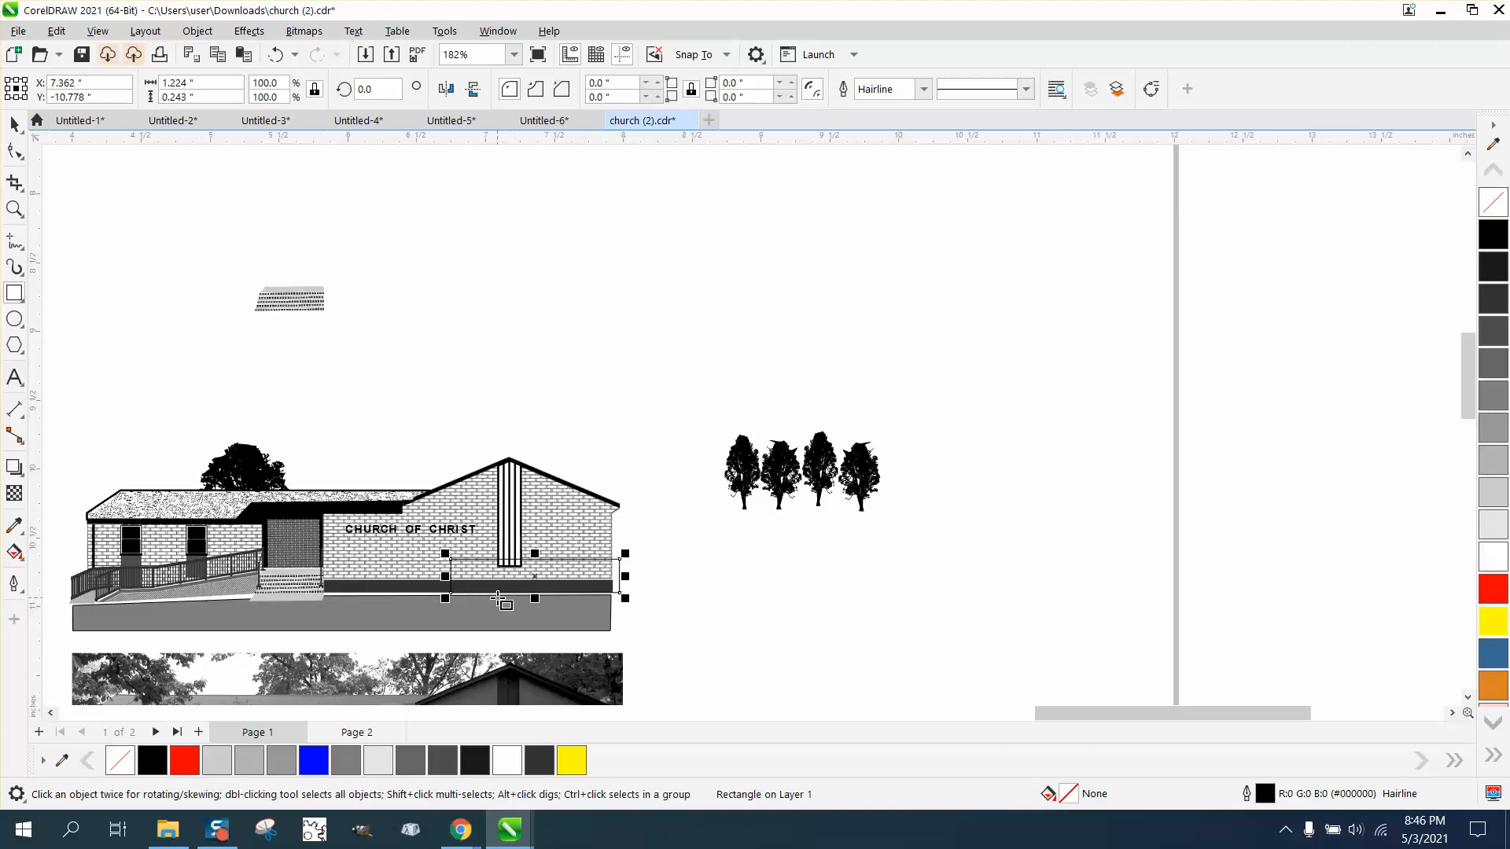
{"action": "key", "text": "Right"}
{"action": "key", "text": "Right"}
{"action": "key", "text": "Right"}
{"action": "key", "text": "Right"}
{"action": "key", "text": "Right"}
{"action": "key", "text": "Right"}
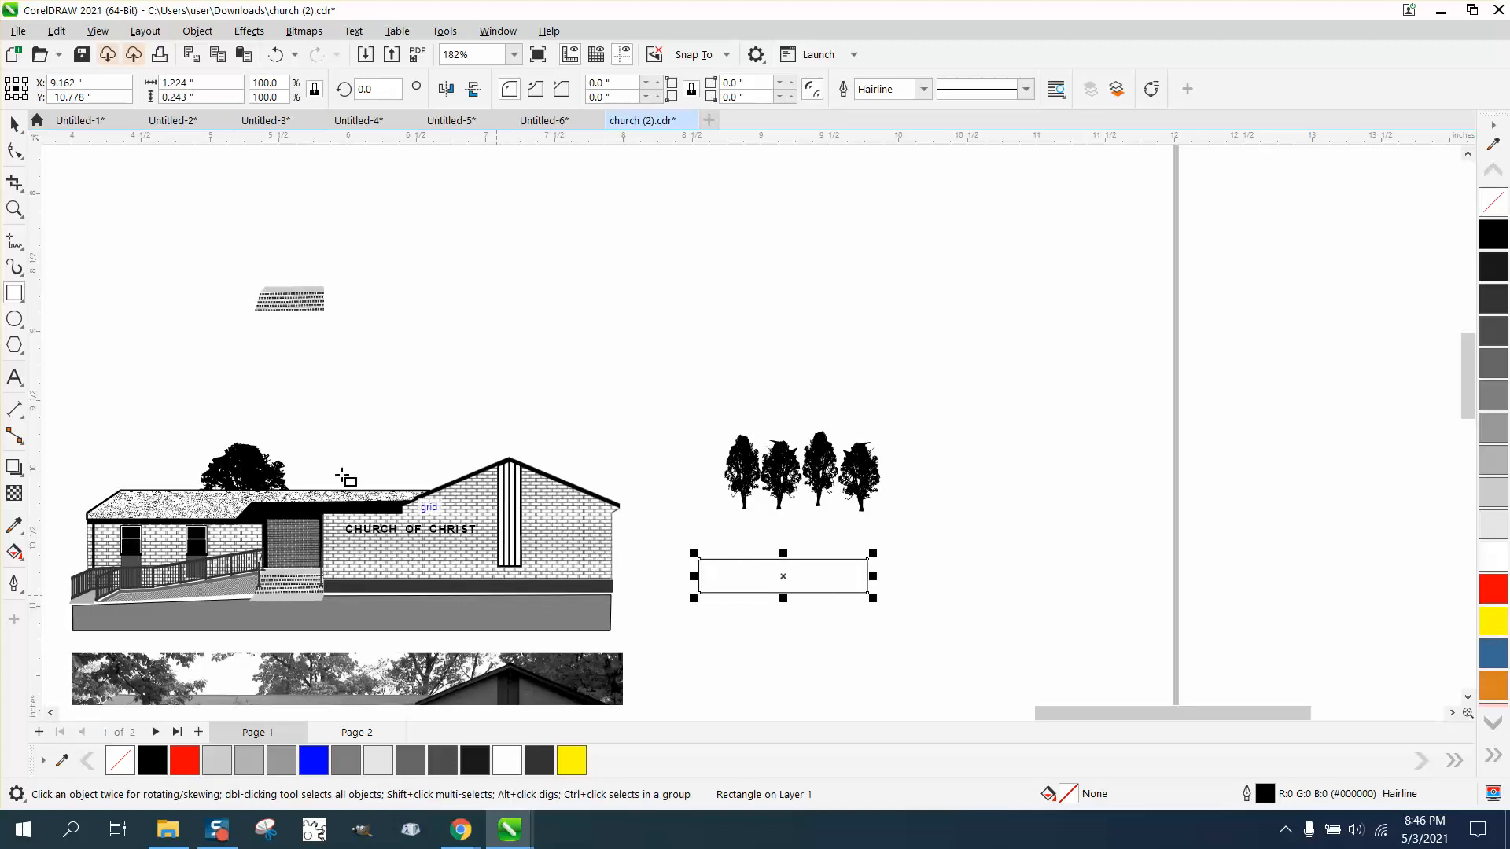
{"action": "left_click", "coordinate": [15, 125]}
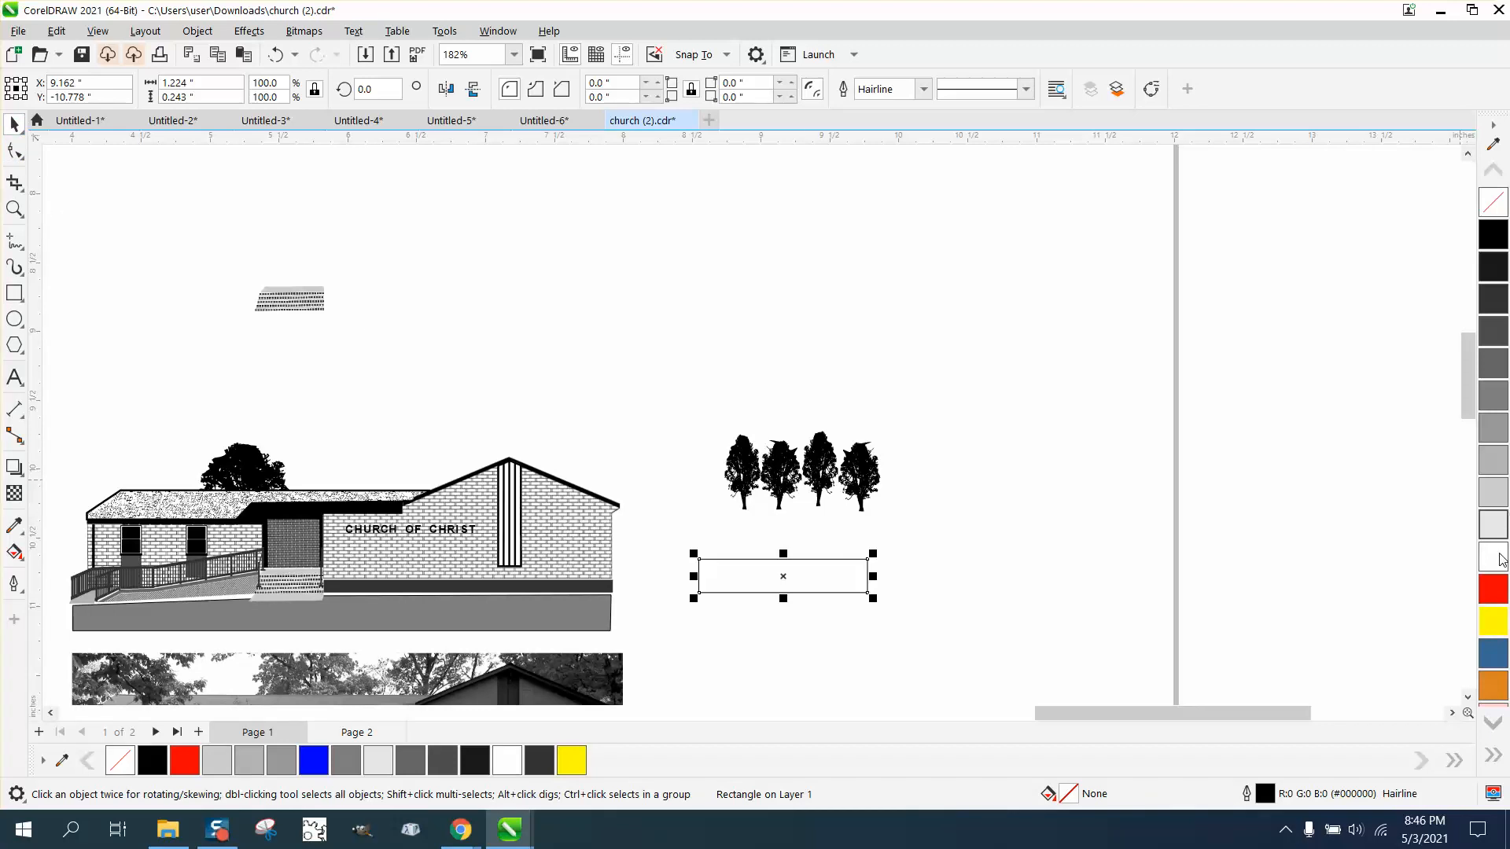
{"action": "left_click", "coordinate": [1492, 620]}
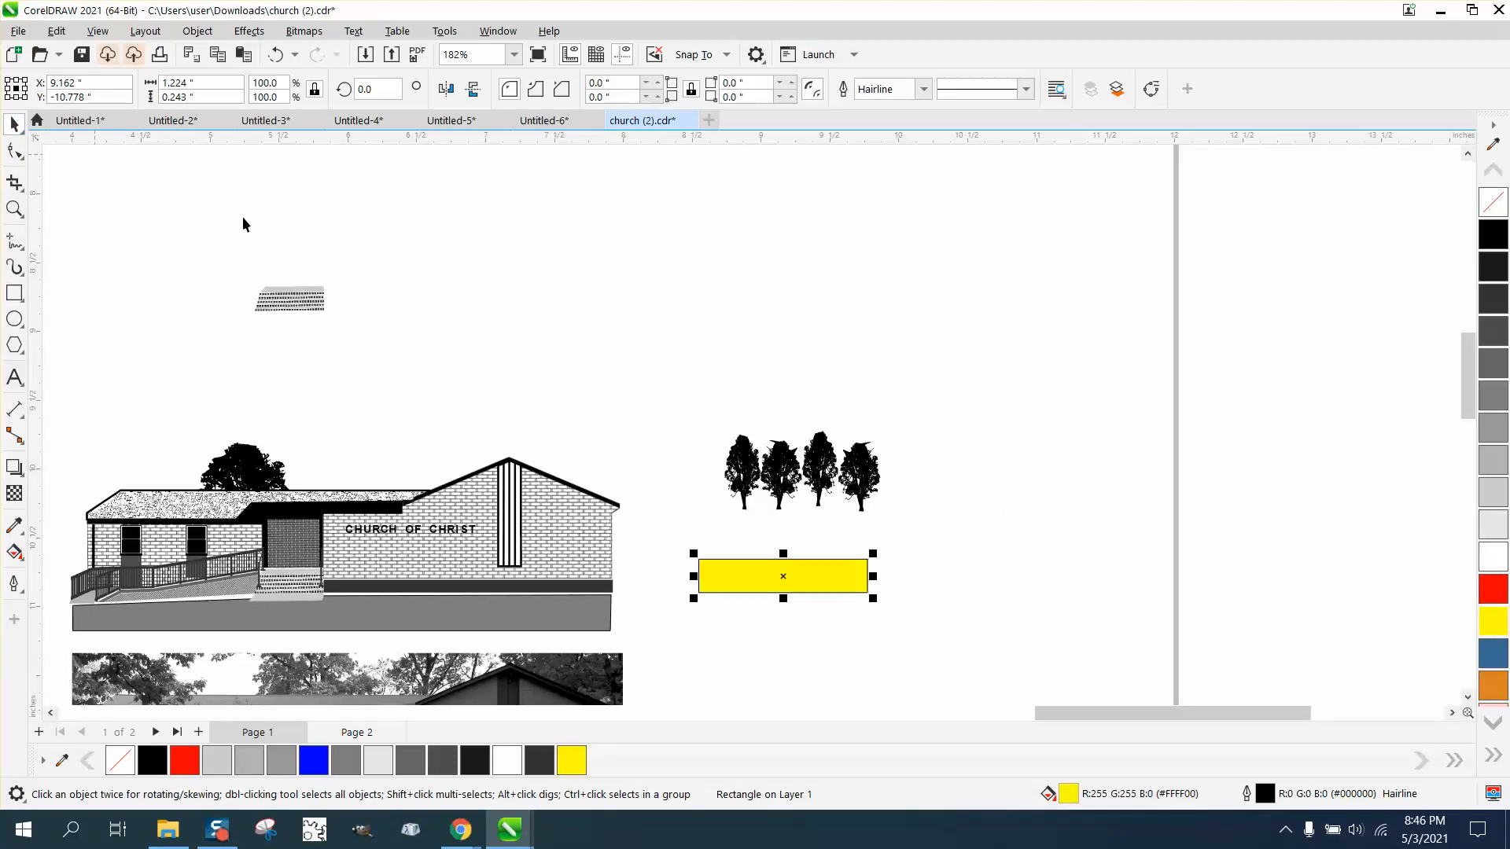
Scale the four trees together to about 0.47 by 0.24 inches and place them over the yellow rectangle's upper-left edge.
{"action": "left_click_drag", "start_coordinate": [680, 427], "coordinate": [924, 535]}
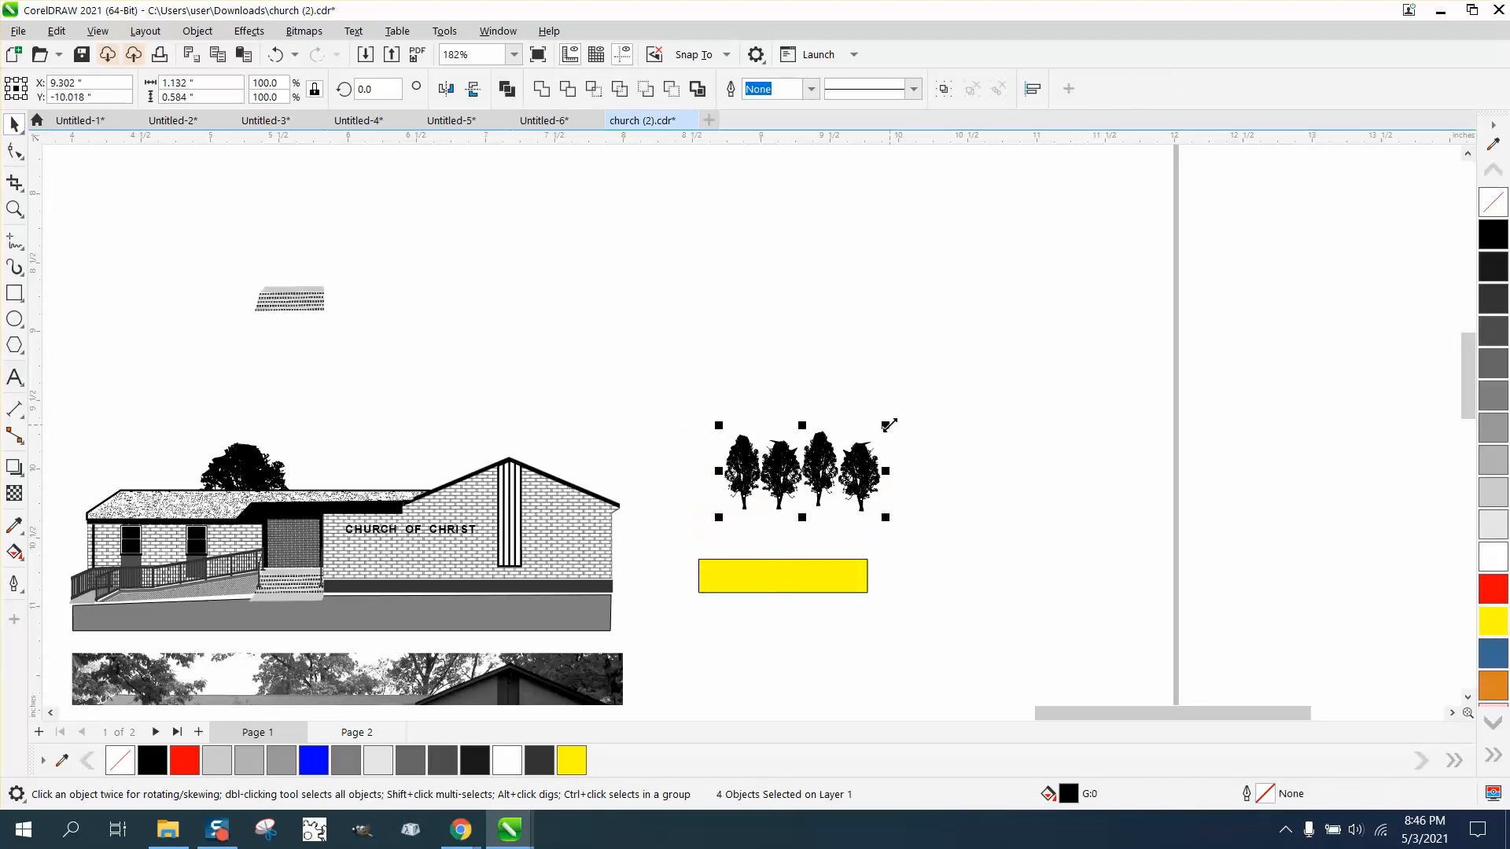
{"action": "left_click_drag", "start_coordinate": [888, 425], "coordinate": [795, 473]}
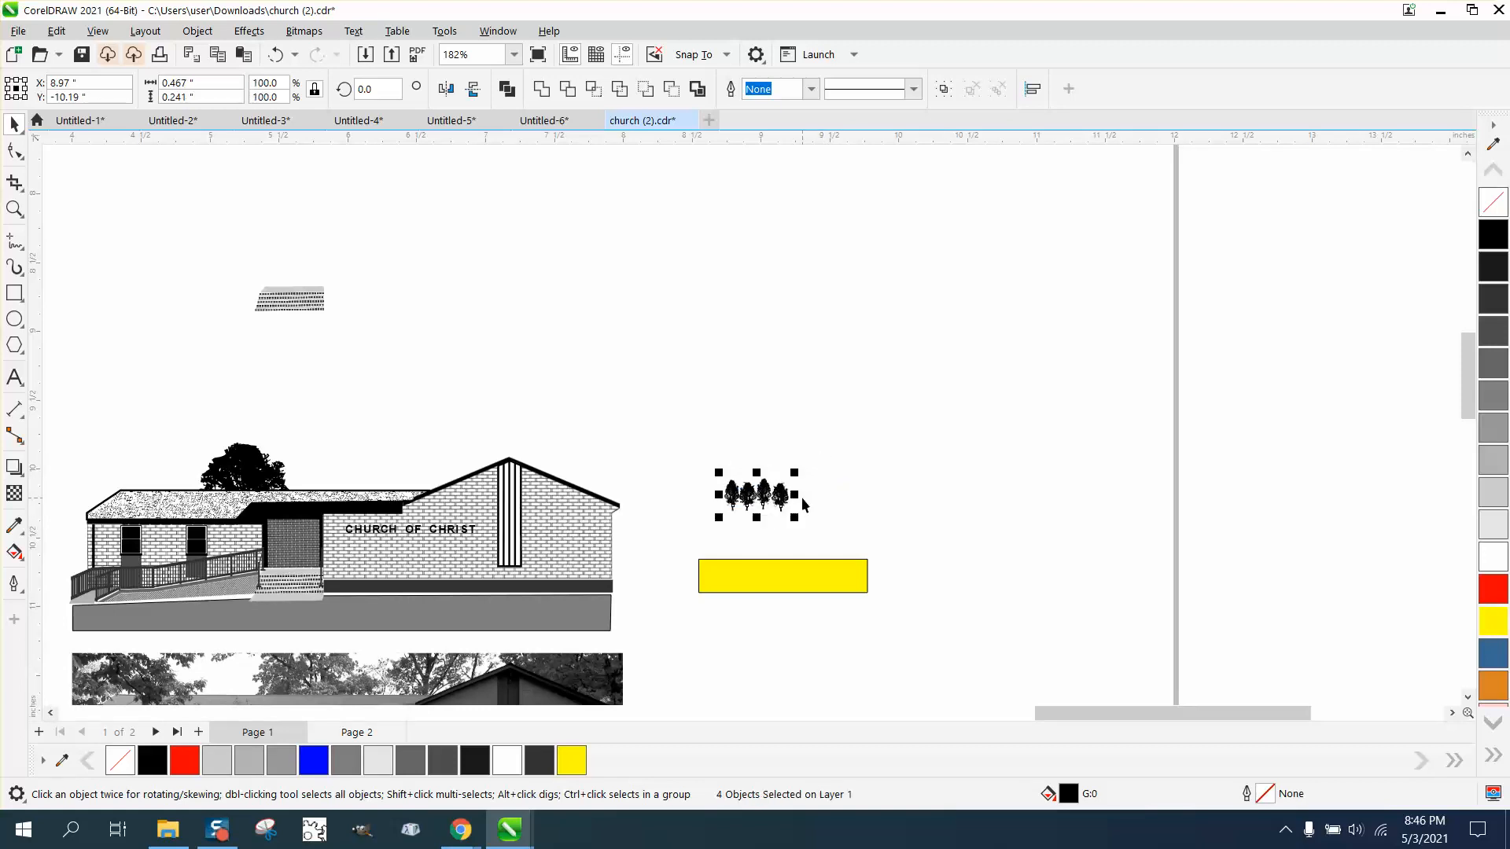
{"action": "mouse_move", "coordinate": [1473, 414]}
{"action": "left_mouse_down"}
{"action": "mouse_move", "coordinate": [1473, 446]}
{"action": "mouse_move", "coordinate": [1473, 403]}
{"action": "left_mouse_up"}
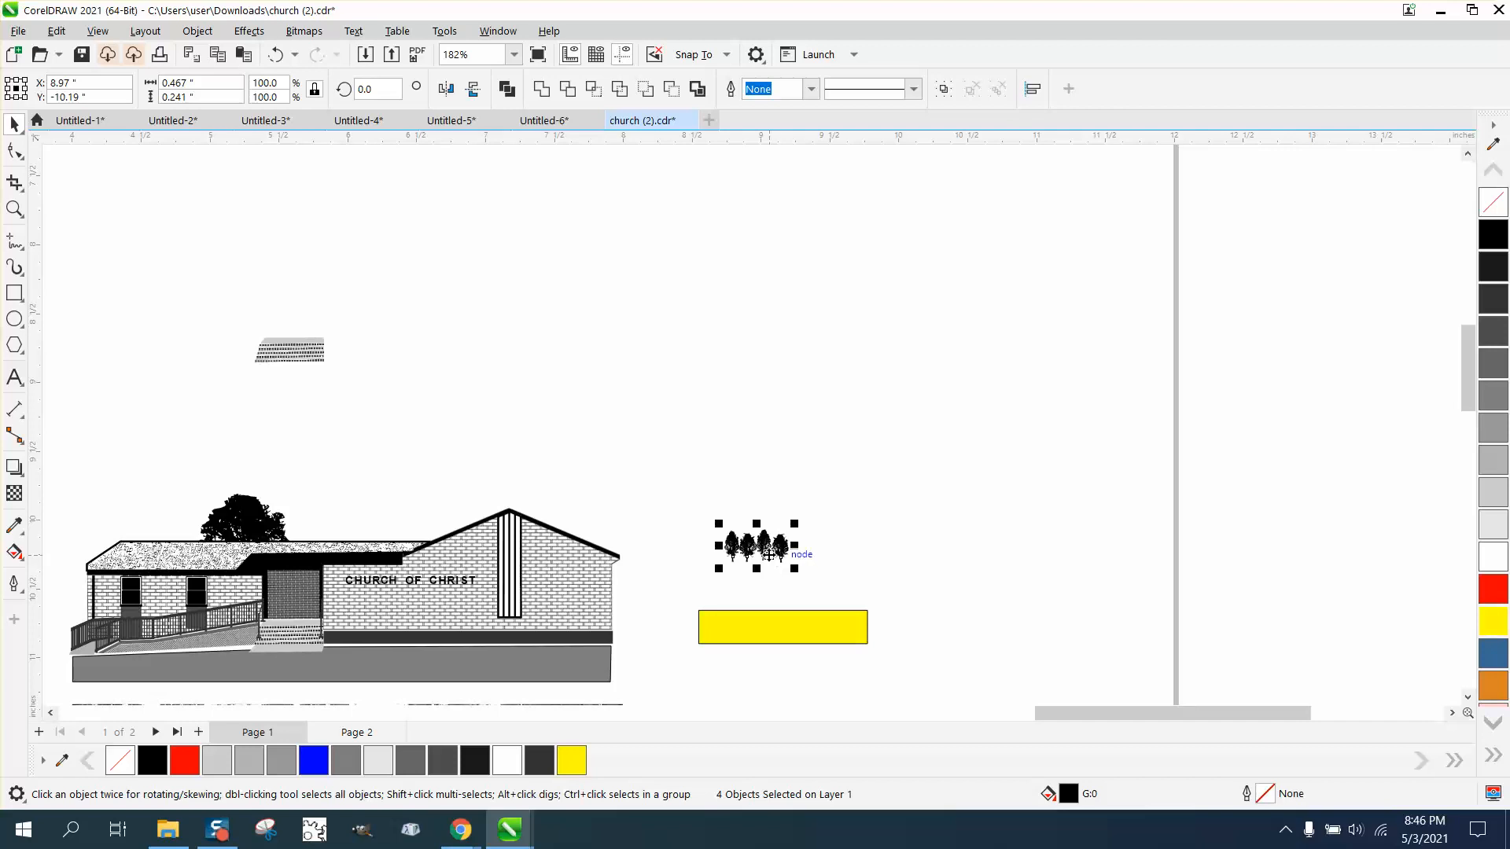
{"action": "left_click_drag", "start_coordinate": [769, 553], "coordinate": [753, 622]}
Try to trim the ungrouped trees against the yellow rectangle, and undo the trim.
{"action": "left_click_drag", "start_coordinate": [674, 572], "coordinate": [947, 701]}
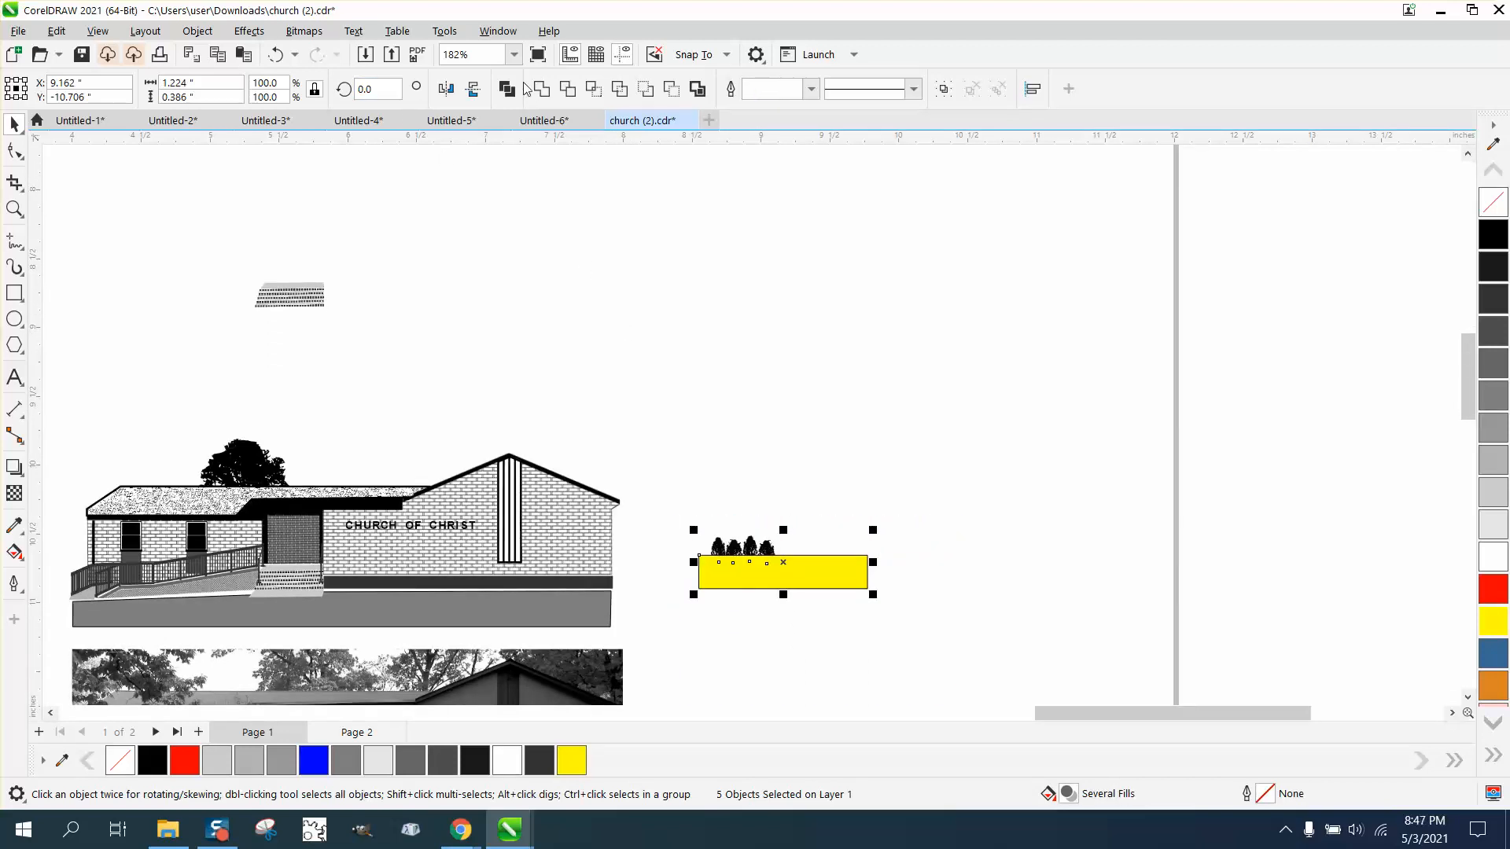
{"action": "key", "text": "Tab"}
{"action": "left_click", "coordinate": [686, 349]}
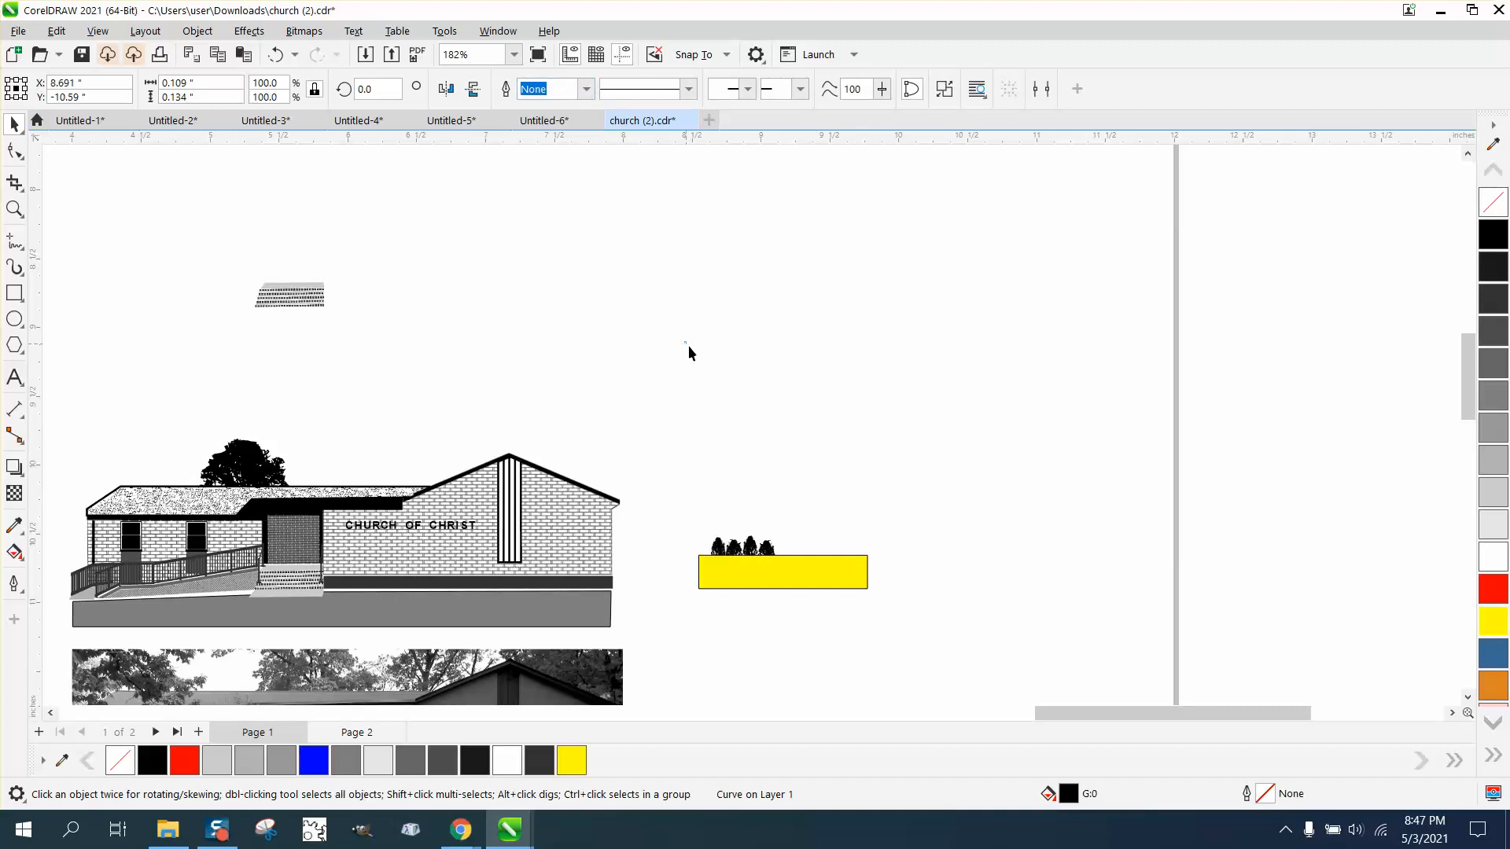
{"action": "left_click", "coordinate": [733, 551]}
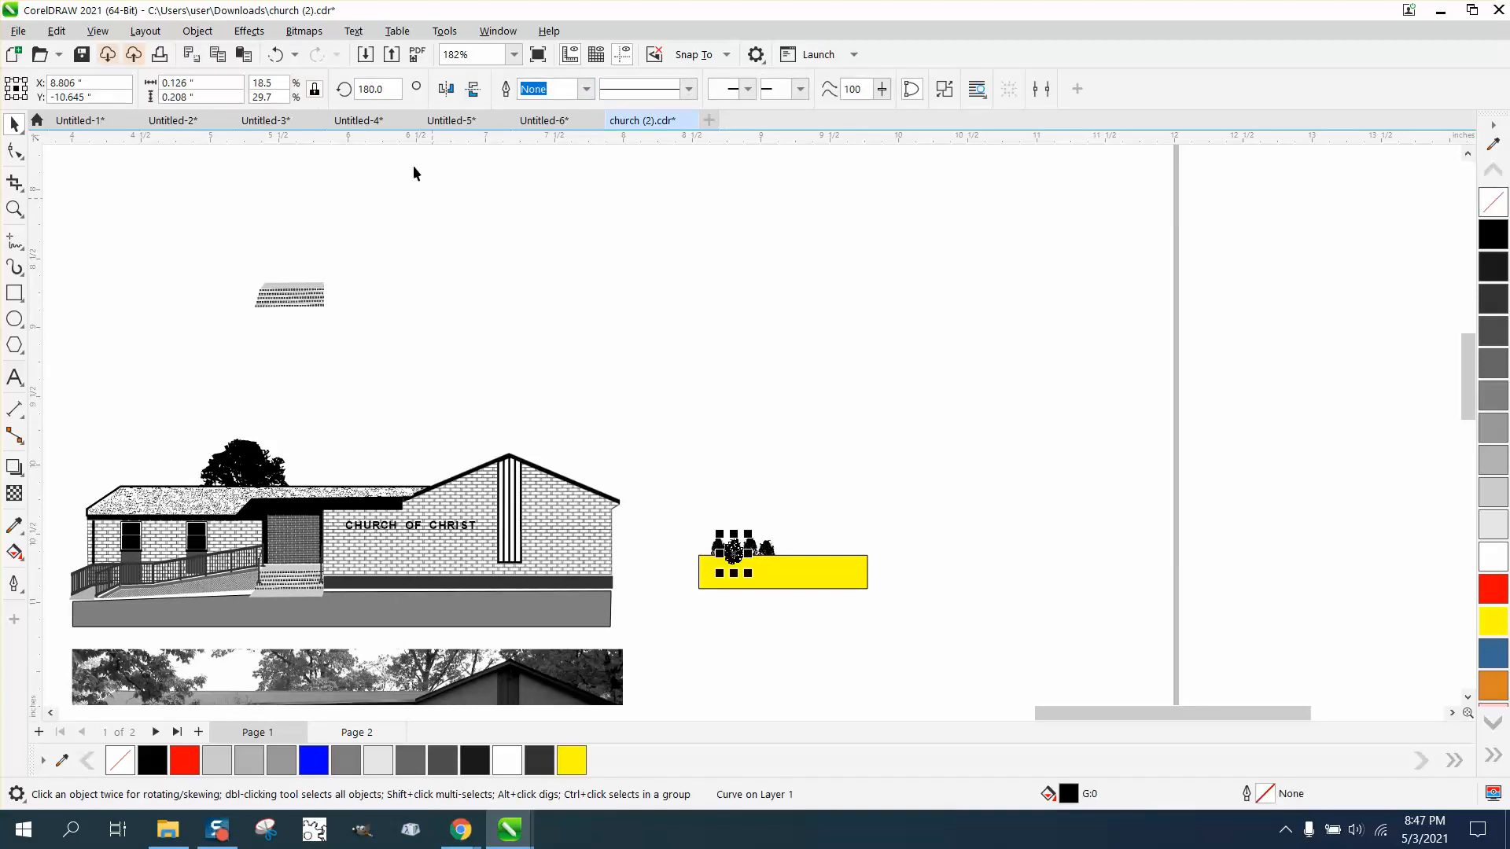
{"action": "left_click", "coordinate": [275, 54]}
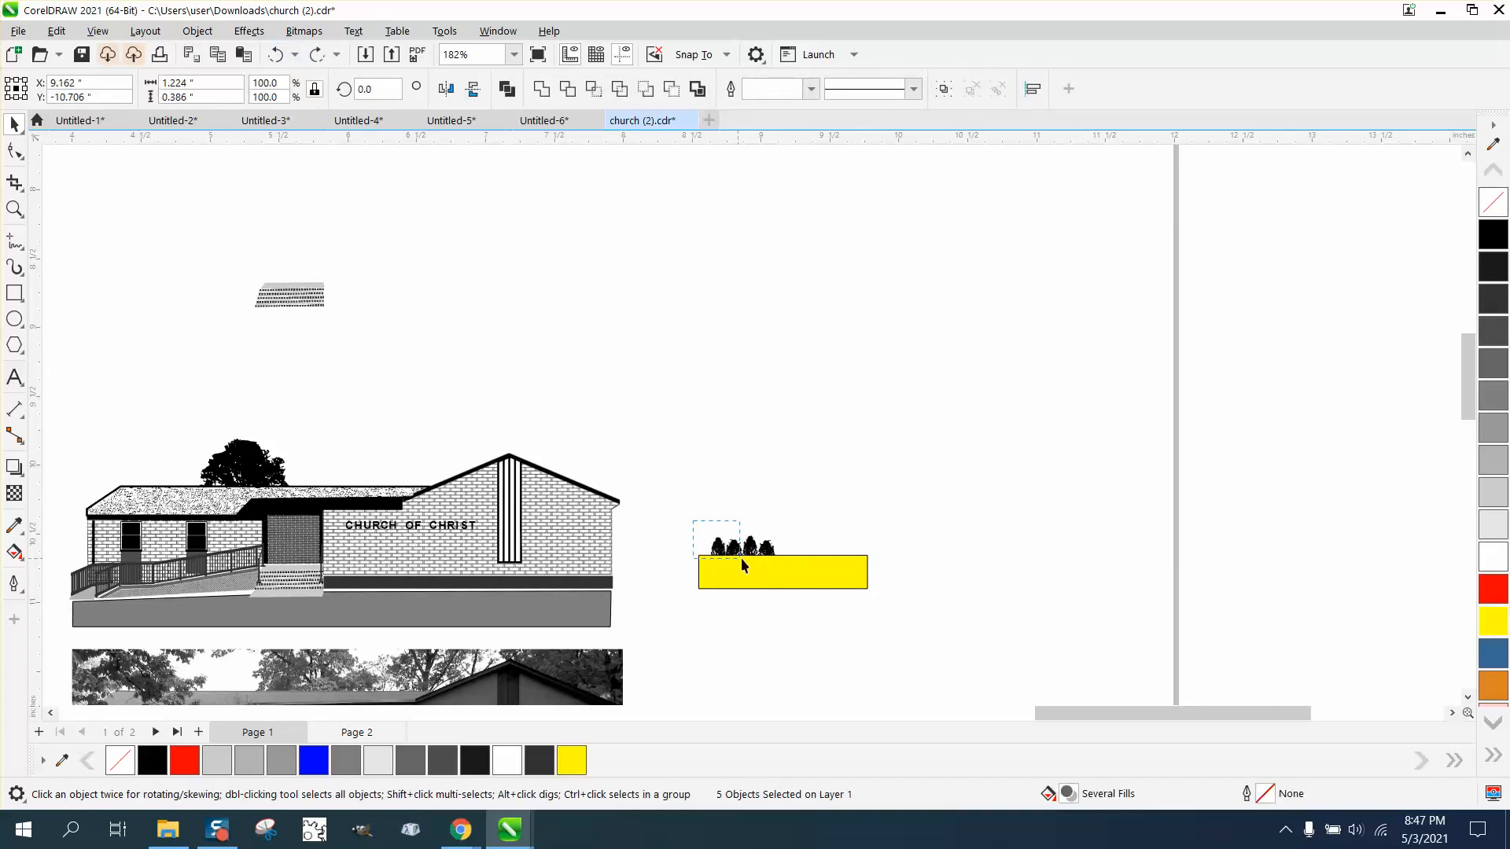
Group the four small trees overlapping the yellow rectangle.
{"action": "left_click", "coordinate": [197, 30]}
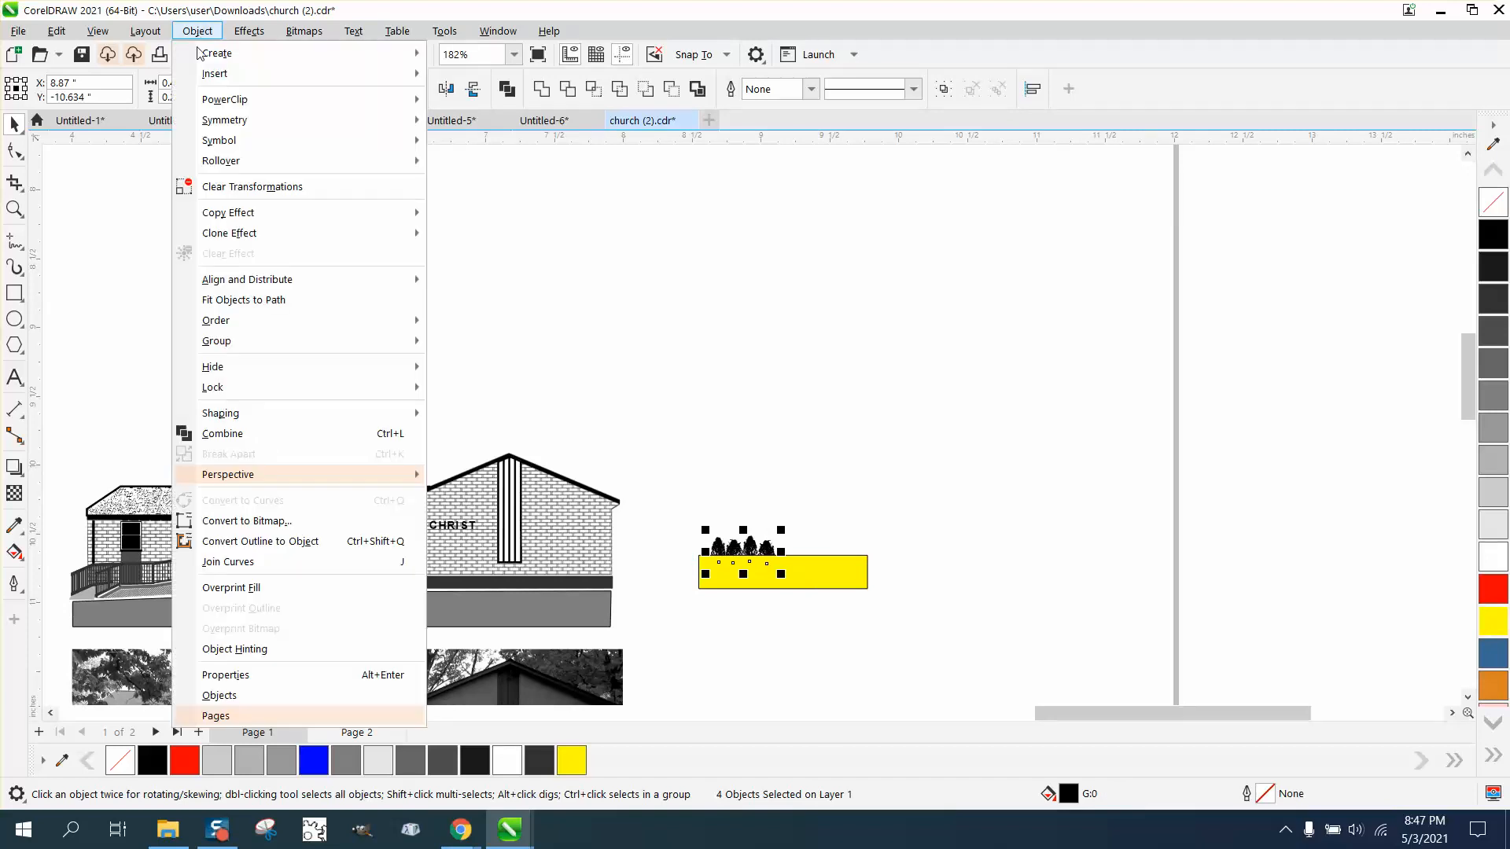
{"action": "mouse_move", "coordinate": [246, 339]}
{"action": "left_click", "coordinate": [474, 340]}
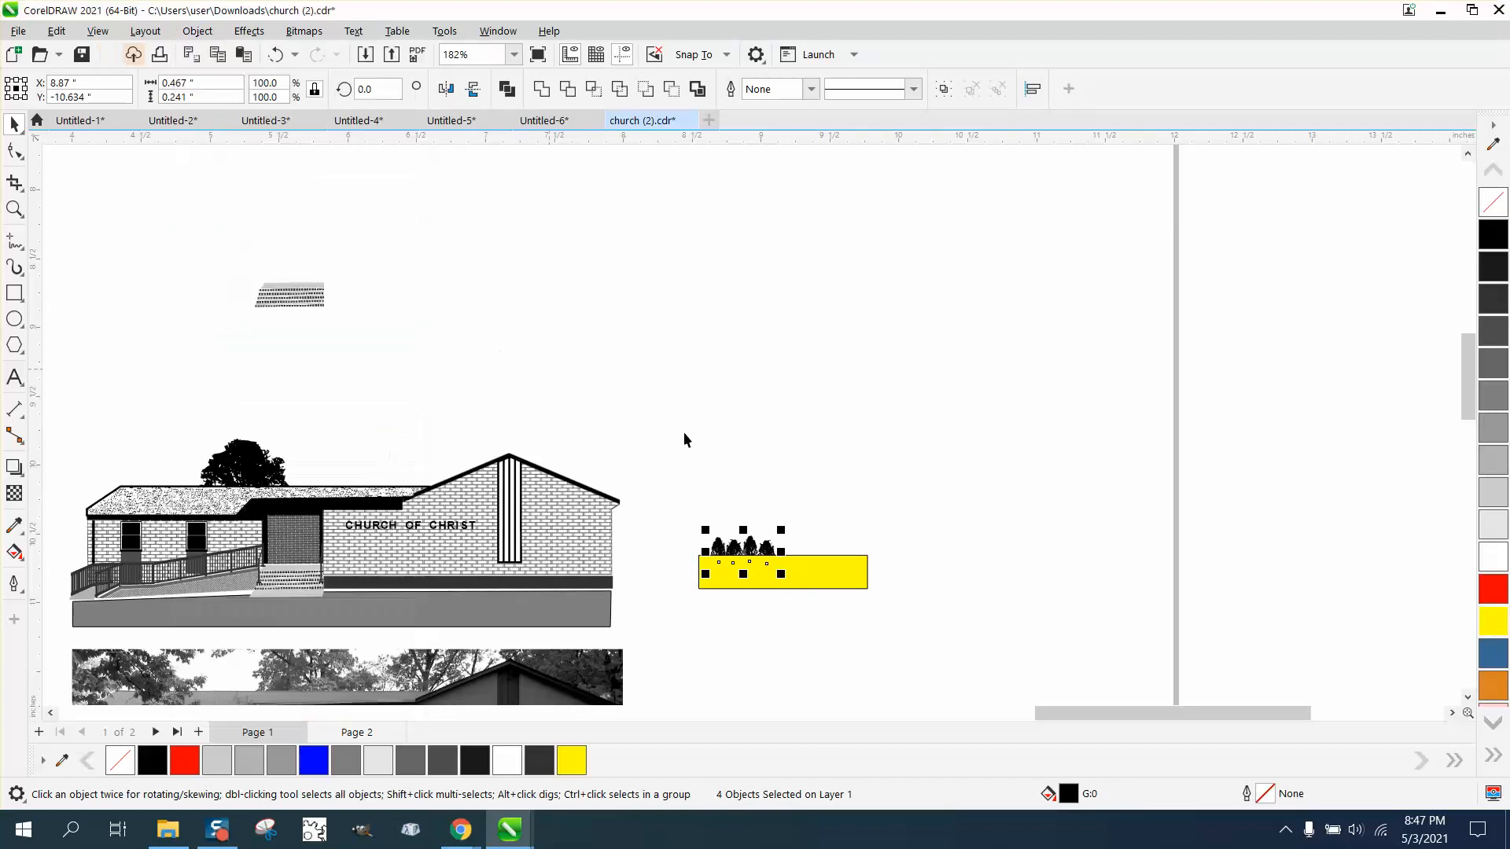
Trim the grouped trees with the yellow rectangle and move the resulting shrubs 2.7 inches left onto the church's brick wall.
{"action": "left_click_drag", "start_coordinate": [875, 653], "coordinate": [875, 654]}
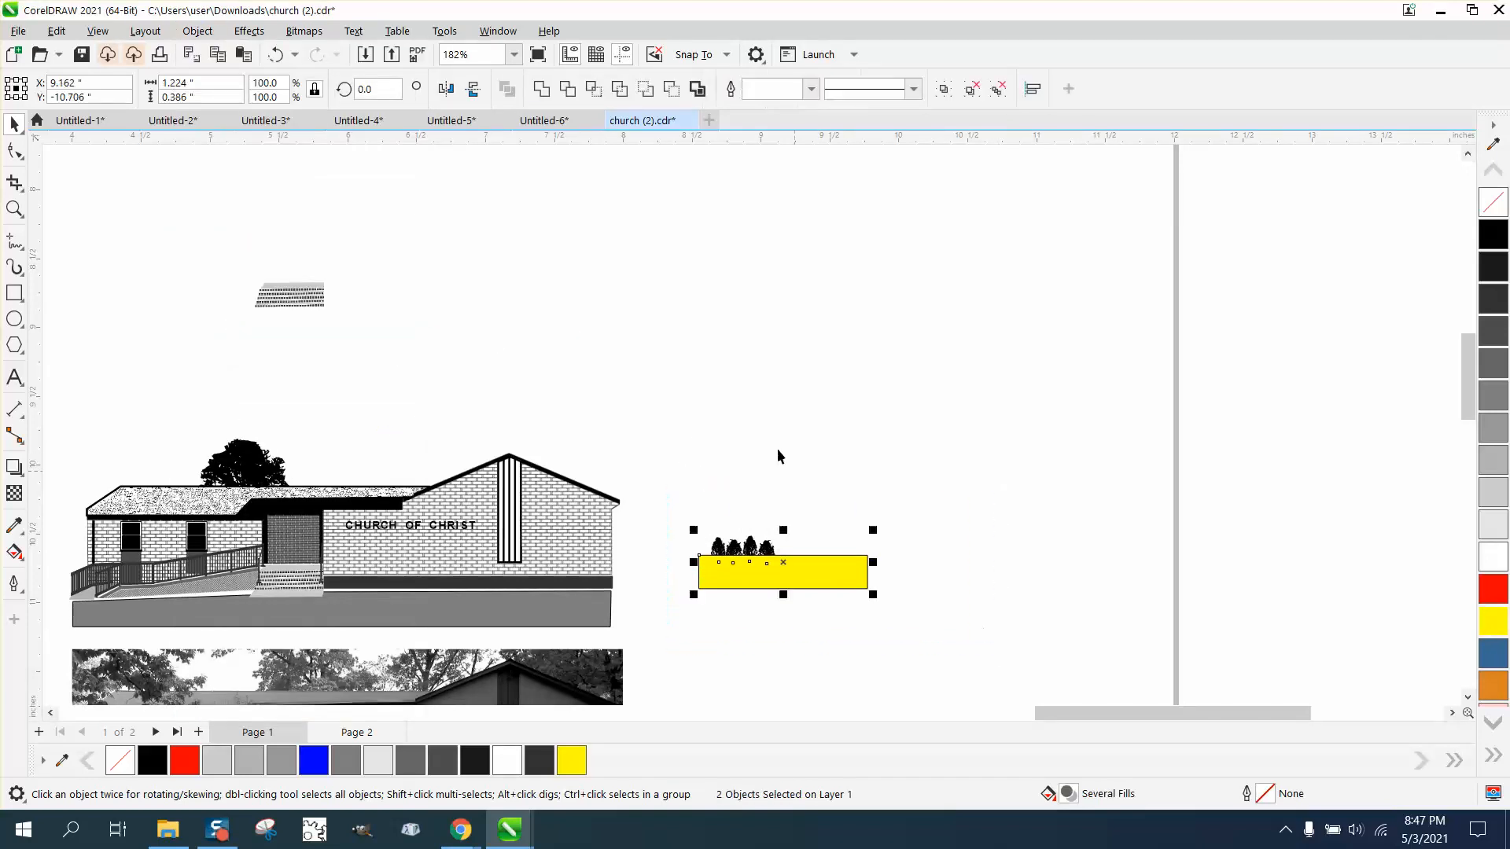
{"action": "left_click", "coordinate": [572, 90]}
{"action": "key", "text": "Left"}
{"action": "key", "text": "Left"}
{"action": "key", "text": "Left"}
{"action": "key", "text": "Left"}
{"action": "key", "text": "Left"}
{"action": "key", "text": "Left"}
{"action": "key", "text": "Left"}
{"action": "key", "text": "Left"}
{"action": "key", "text": "Left"}
{"action": "key", "text": "Left"}
{"action": "key", "text": "Left"}
{"action": "key", "text": "Left"}
{"action": "key", "text": "Left"}
{"action": "key", "text": "Left"}
{"action": "key", "text": "Left"}
{"action": "key", "text": "Left"}
{"action": "key", "text": "Left"}
{"action": "key", "text": "Left"}
{"action": "key", "text": "Left"}
{"action": "key", "text": "Left"}
{"action": "key", "text": "Left"}
{"action": "key", "text": "Left"}
{"action": "key", "text": "Left"}
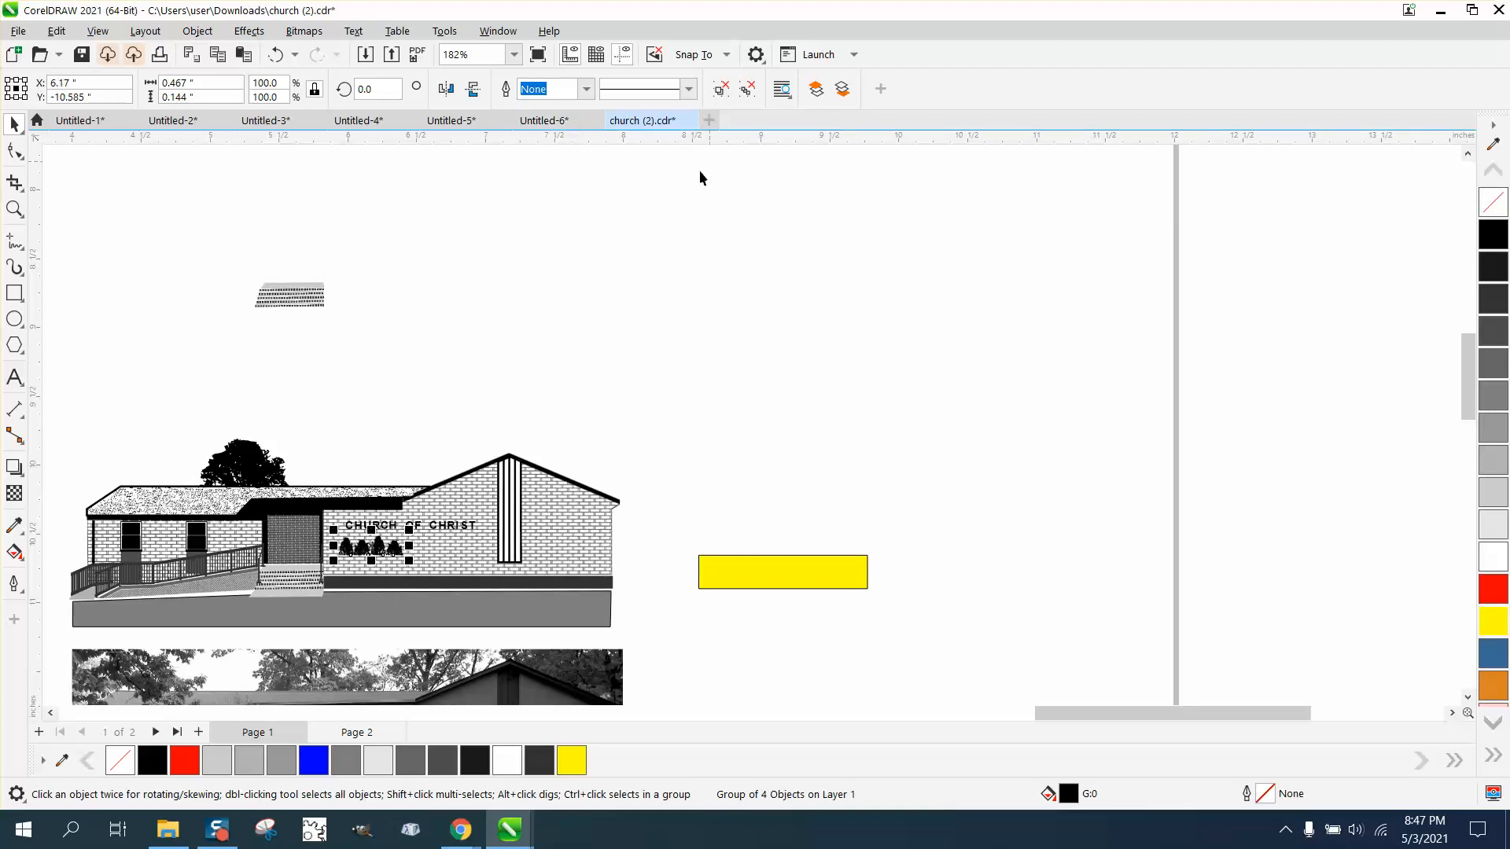
Move the shrub group down about 0.14 inches to the base of the brick wall, just above the dark foundation strip.
{"action": "left_click_drag", "start_coordinate": [381, 550], "coordinate": [379, 571]}
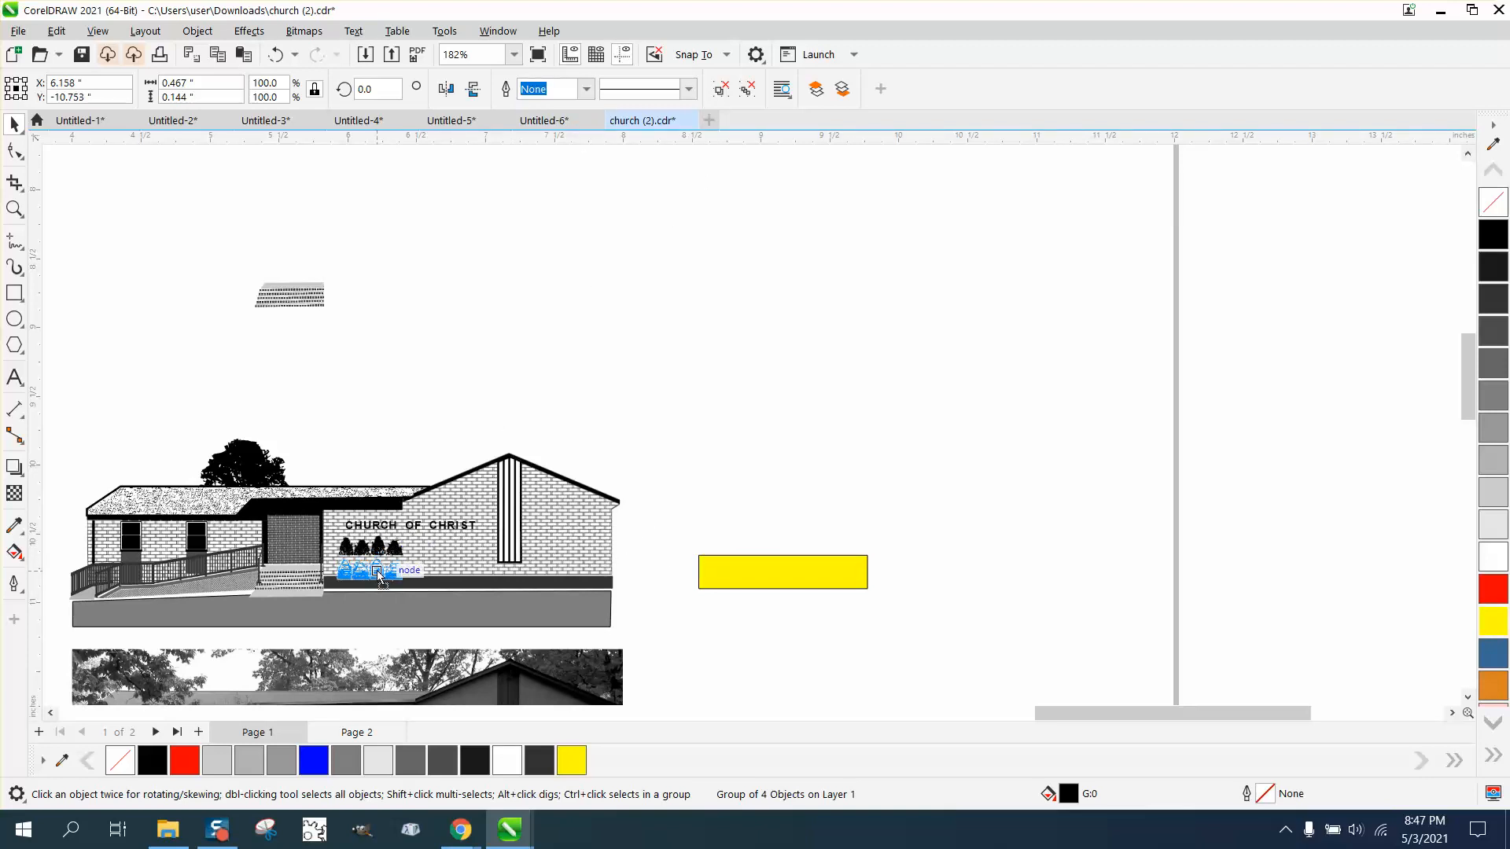
{"action": "left_click", "coordinate": [15, 209]}
{"action": "scroll", "coordinate": [273, 434], "scroll_direction": "down", "scroll_amount": 1}
{"action": "left_click_drag", "start_coordinate": [624, 692], "coordinate": [337, 411]}
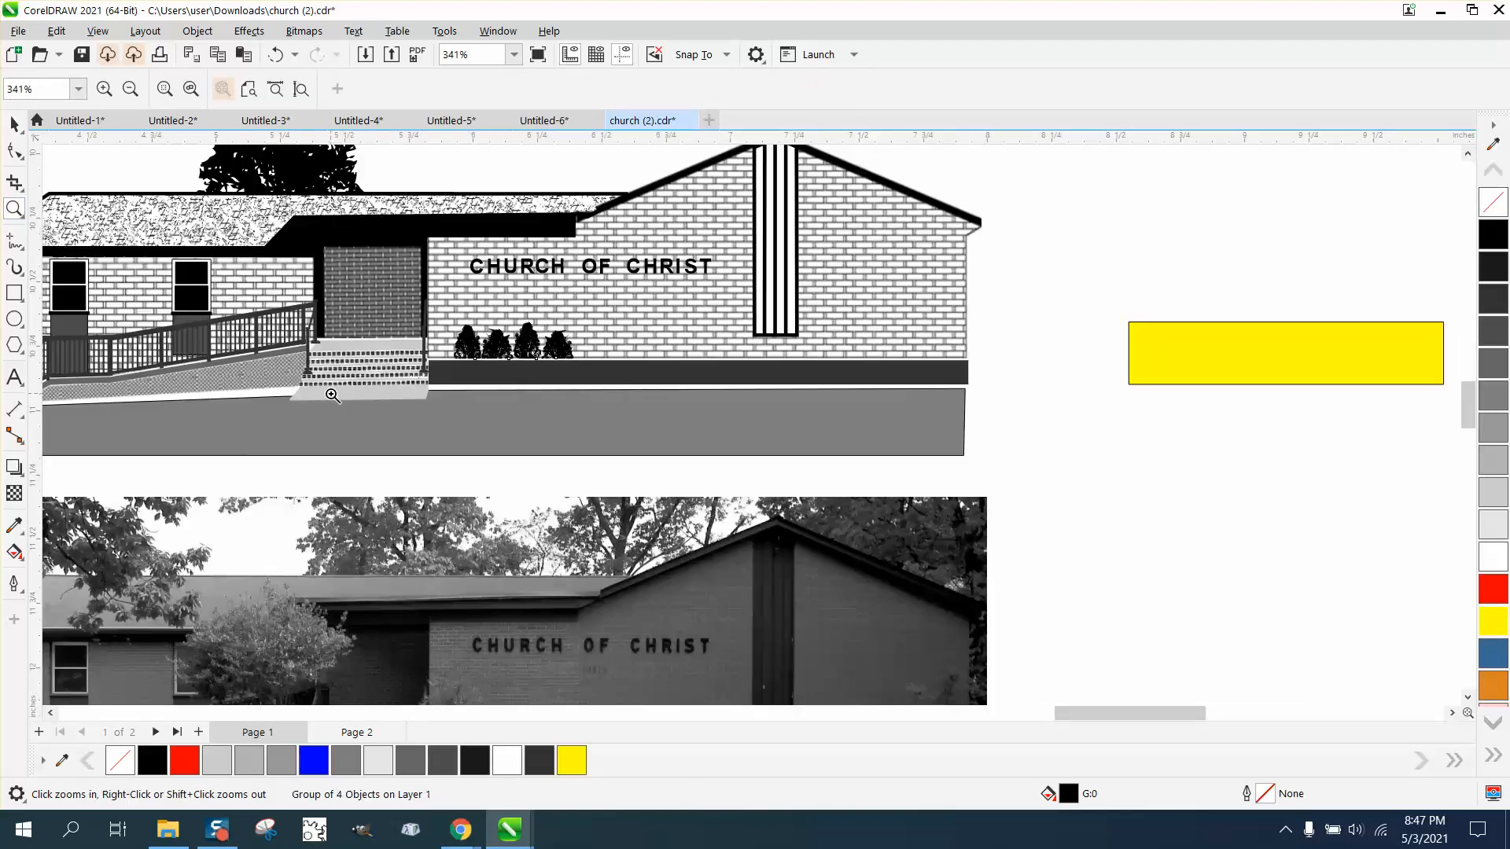
{"action": "left_click_drag", "start_coordinate": [580, 417], "coordinate": [792, 465]}
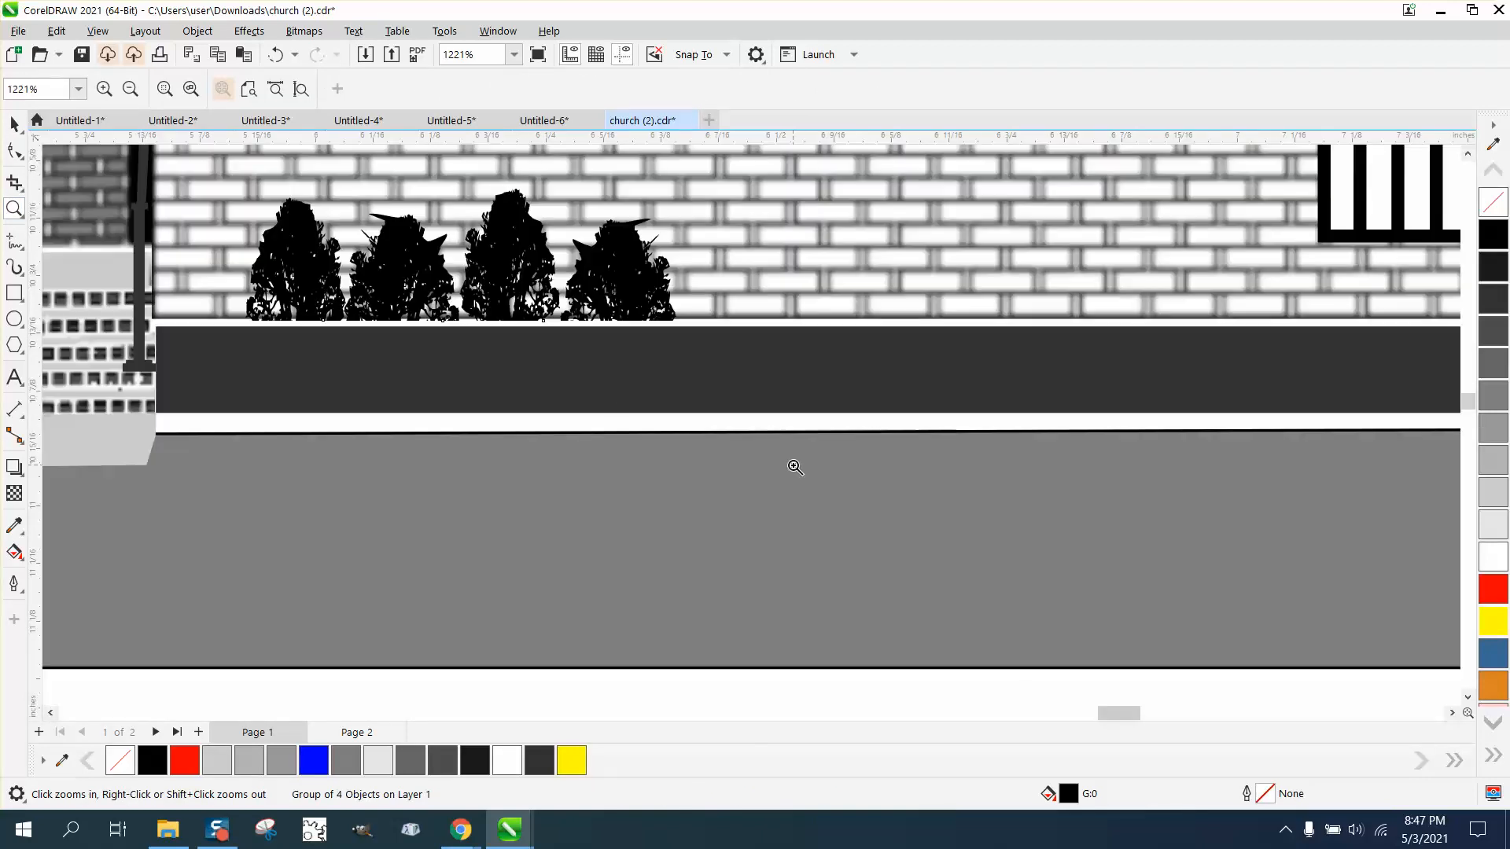
{"action": "scroll", "coordinate": [593, 366], "scroll_direction": "down", "scroll_amount": 2}
{"action": "scroll", "coordinate": [562, 357], "scroll_direction": "down", "scroll_amount": 5}
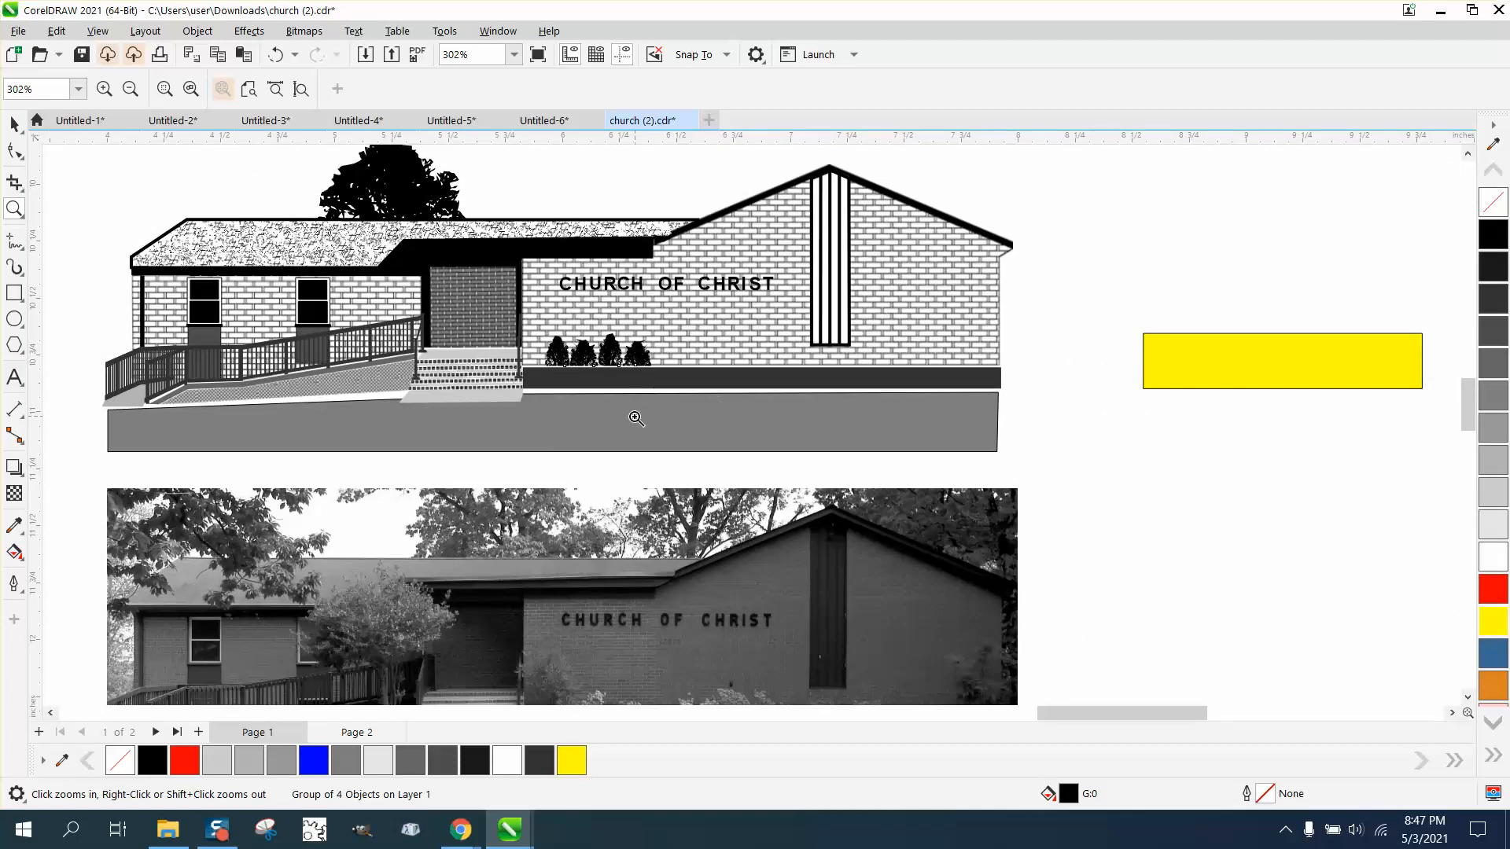
{"action": "scroll", "coordinate": [636, 419], "scroll_direction": "down", "scroll_amount": 1}
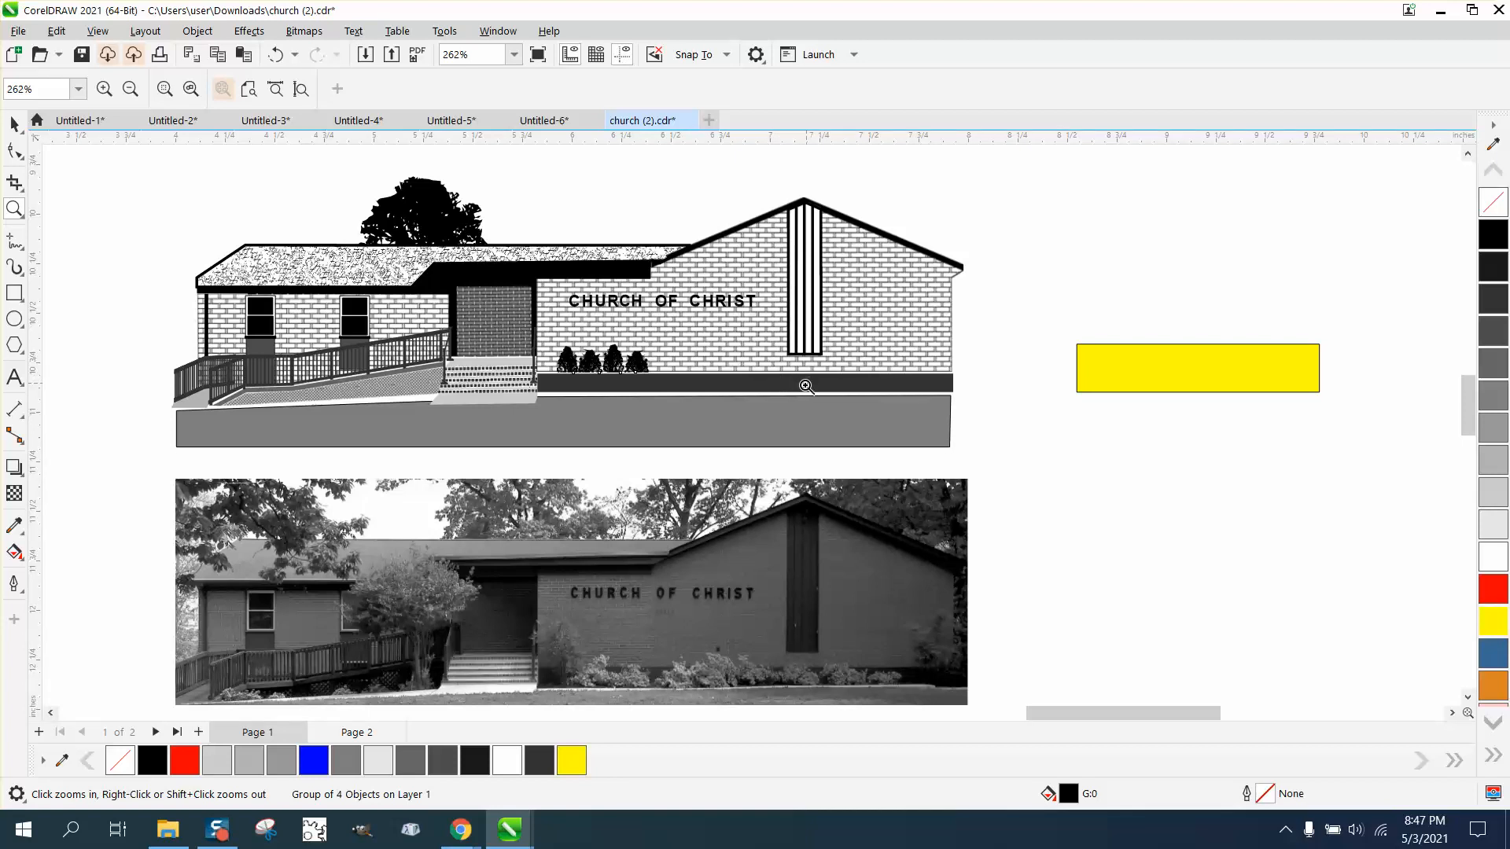
Move the yellow rectangle over the CHURCH OF CHRIST lettering on the wall and send it to the back of the page.
{"action": "left_click_drag", "start_coordinate": [542, 274], "coordinate": [952, 351]}
{"action": "left_click", "coordinate": [16, 124]}
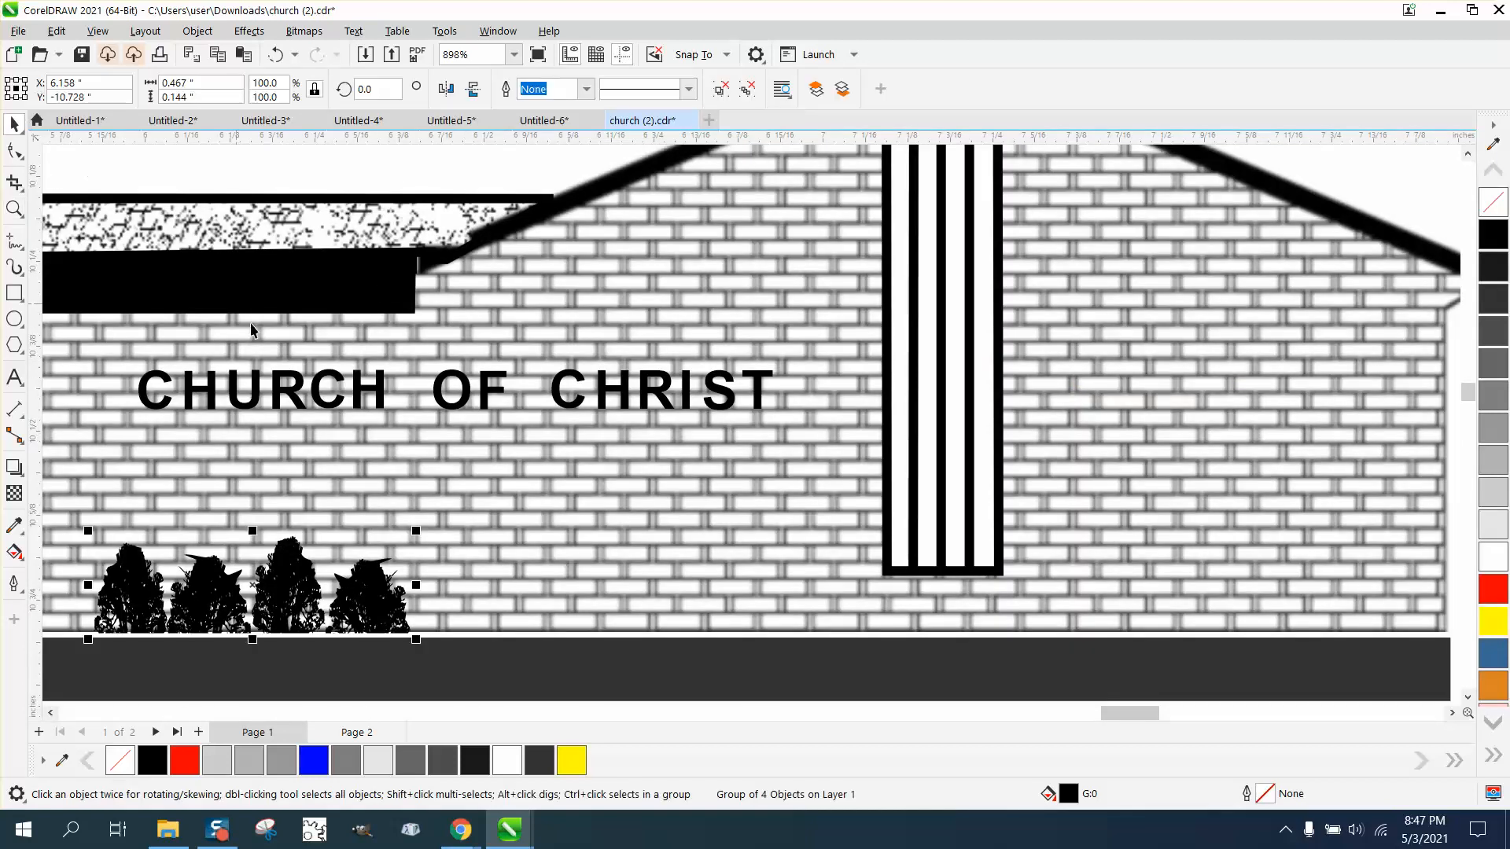
{"action": "left_click", "coordinate": [380, 381]}
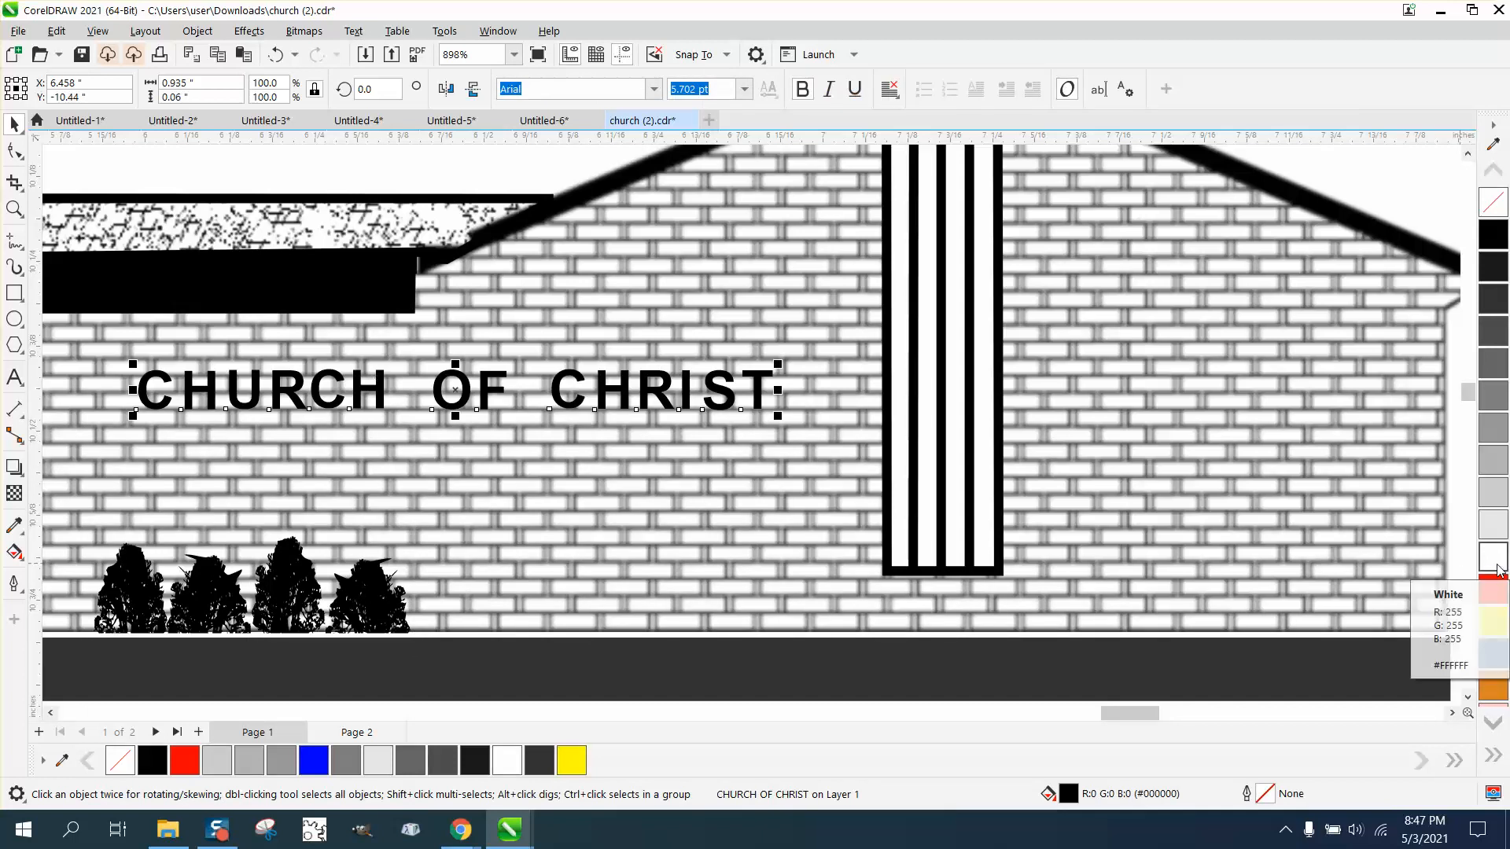
{"action": "scroll", "coordinate": [862, 419], "scroll_direction": "down", "scroll_amount": 3}
{"action": "left_click_drag", "start_coordinate": [1317, 498], "coordinate": [527, 396]}
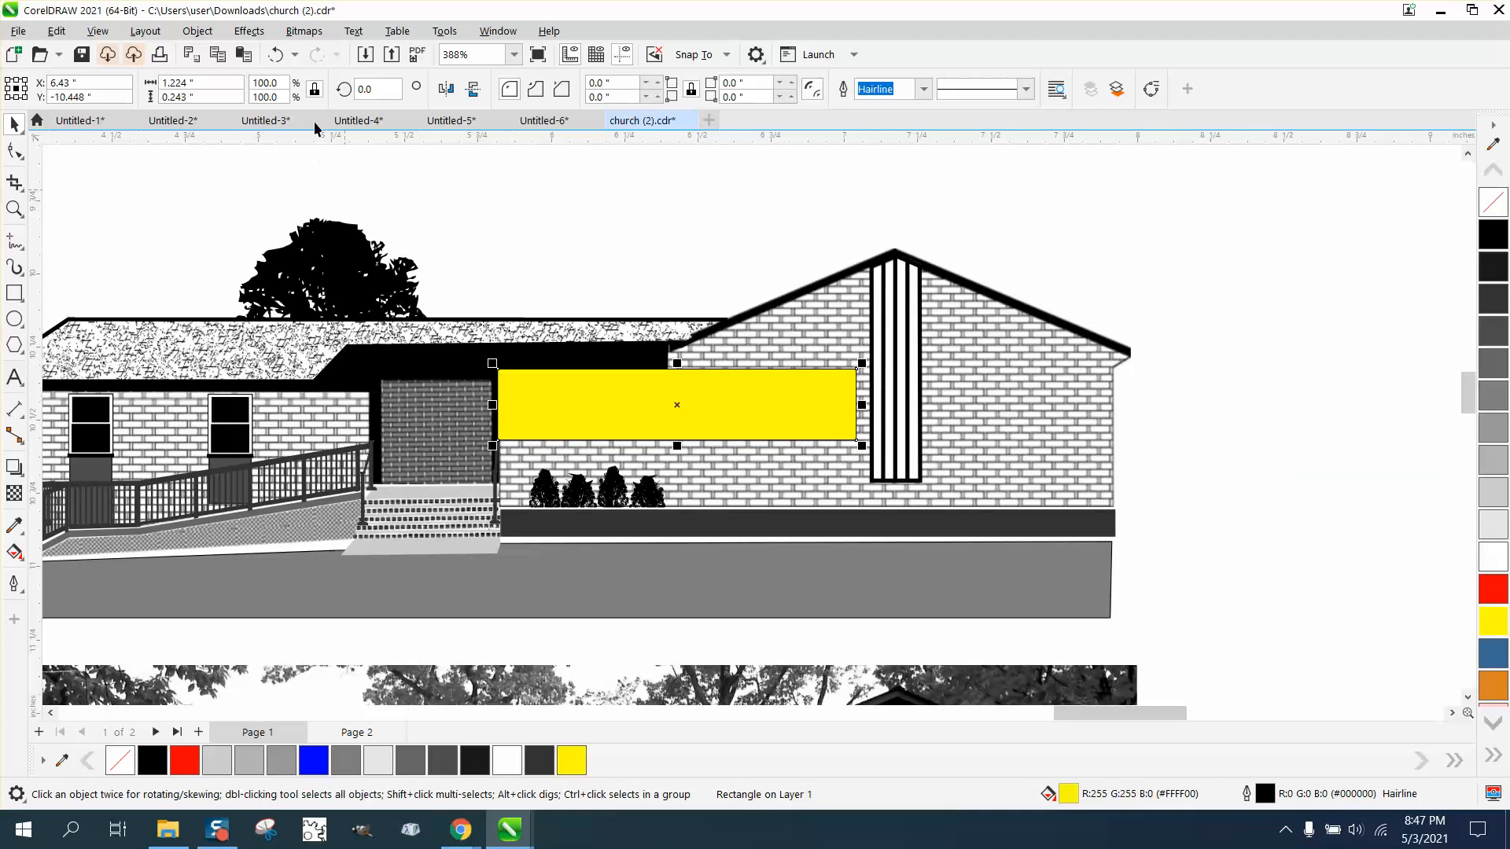
{"action": "left_click", "coordinate": [197, 30]}
{"action": "mouse_move", "coordinate": [416, 332]}
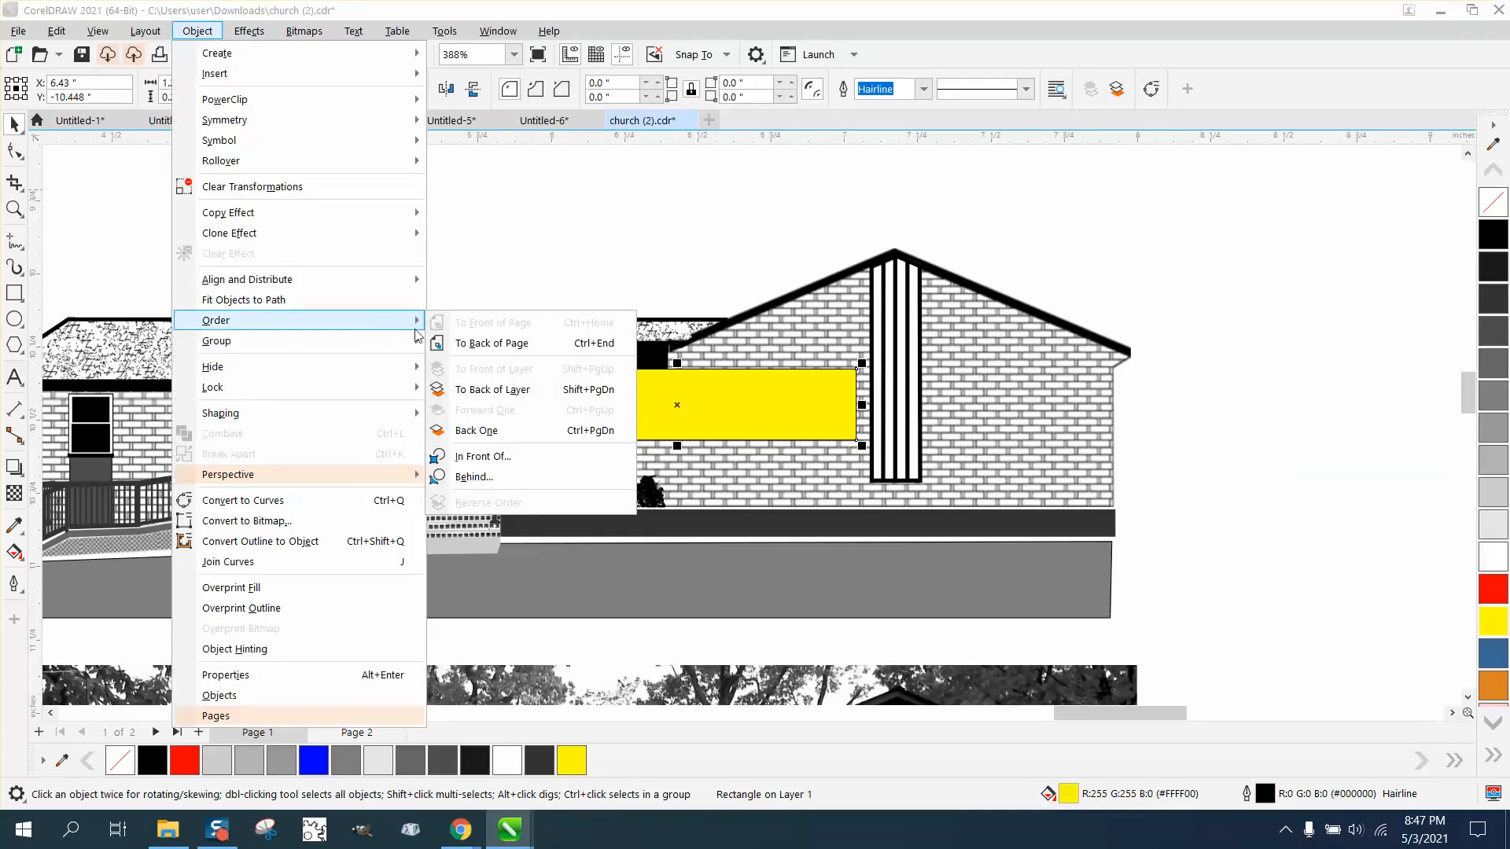
{"action": "left_click", "coordinate": [457, 346]}
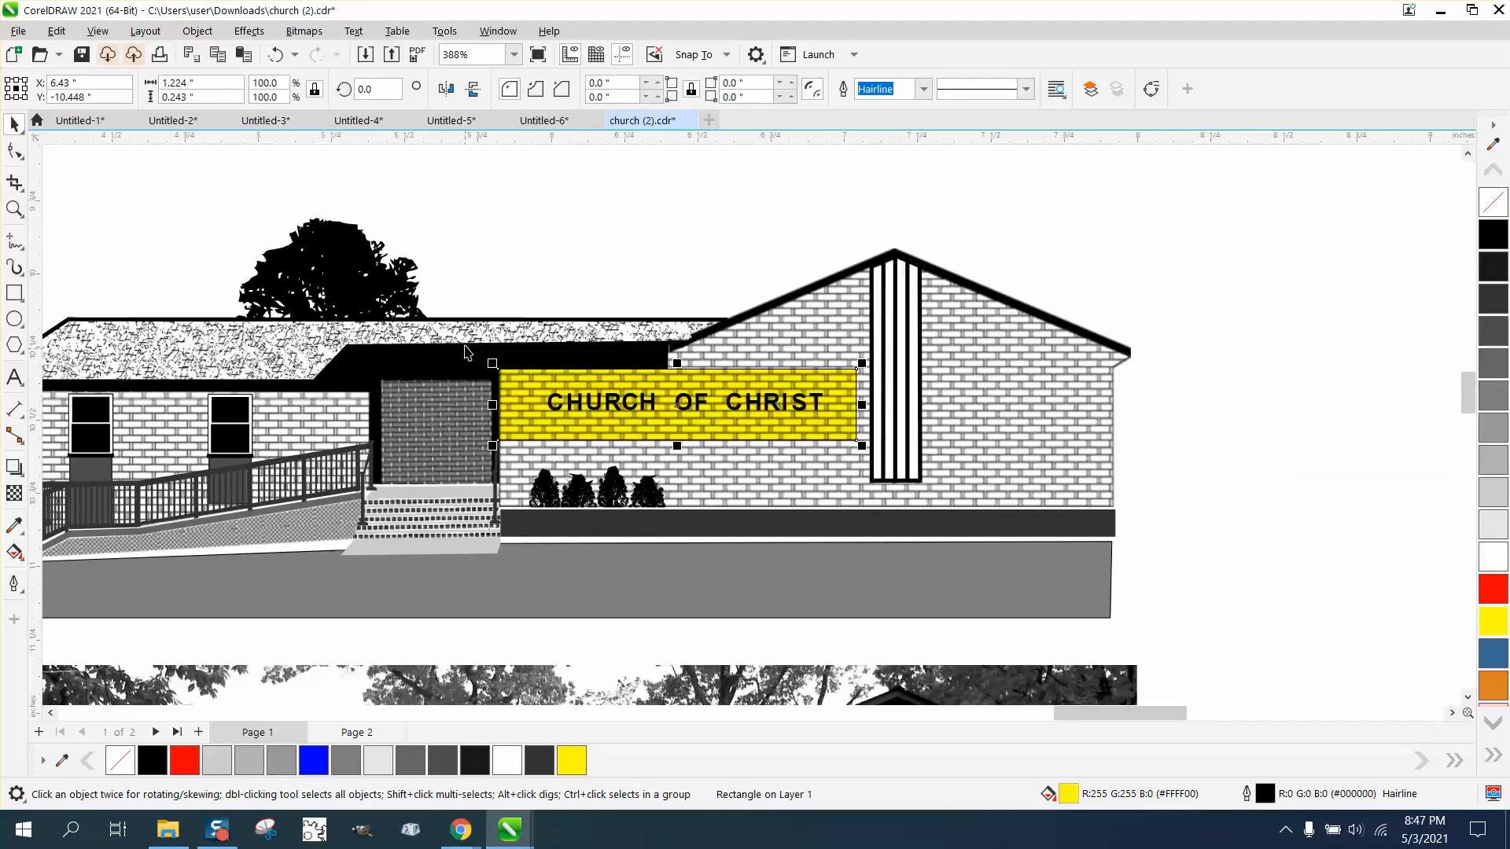
Give the CHURCH OF CHRIST lettering a light gray (#E6E6E6) outline.
{"action": "left_click", "coordinate": [14, 207]}
{"action": "left_click_drag", "start_coordinate": [537, 360], "coordinate": [814, 483]}
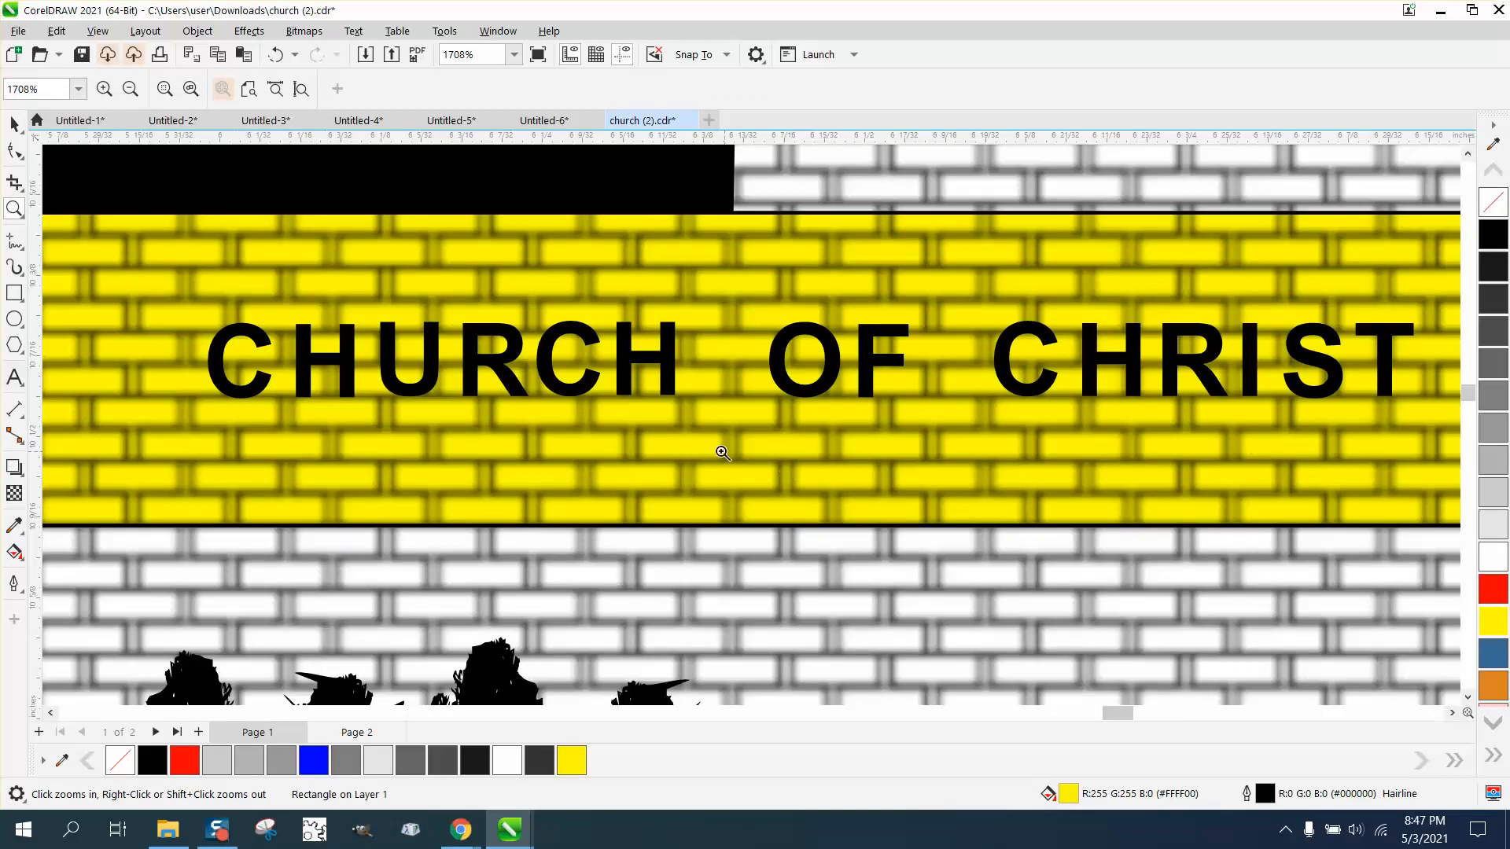
{"action": "scroll", "coordinate": [723, 454], "scroll_direction": "down", "scroll_amount": 1}
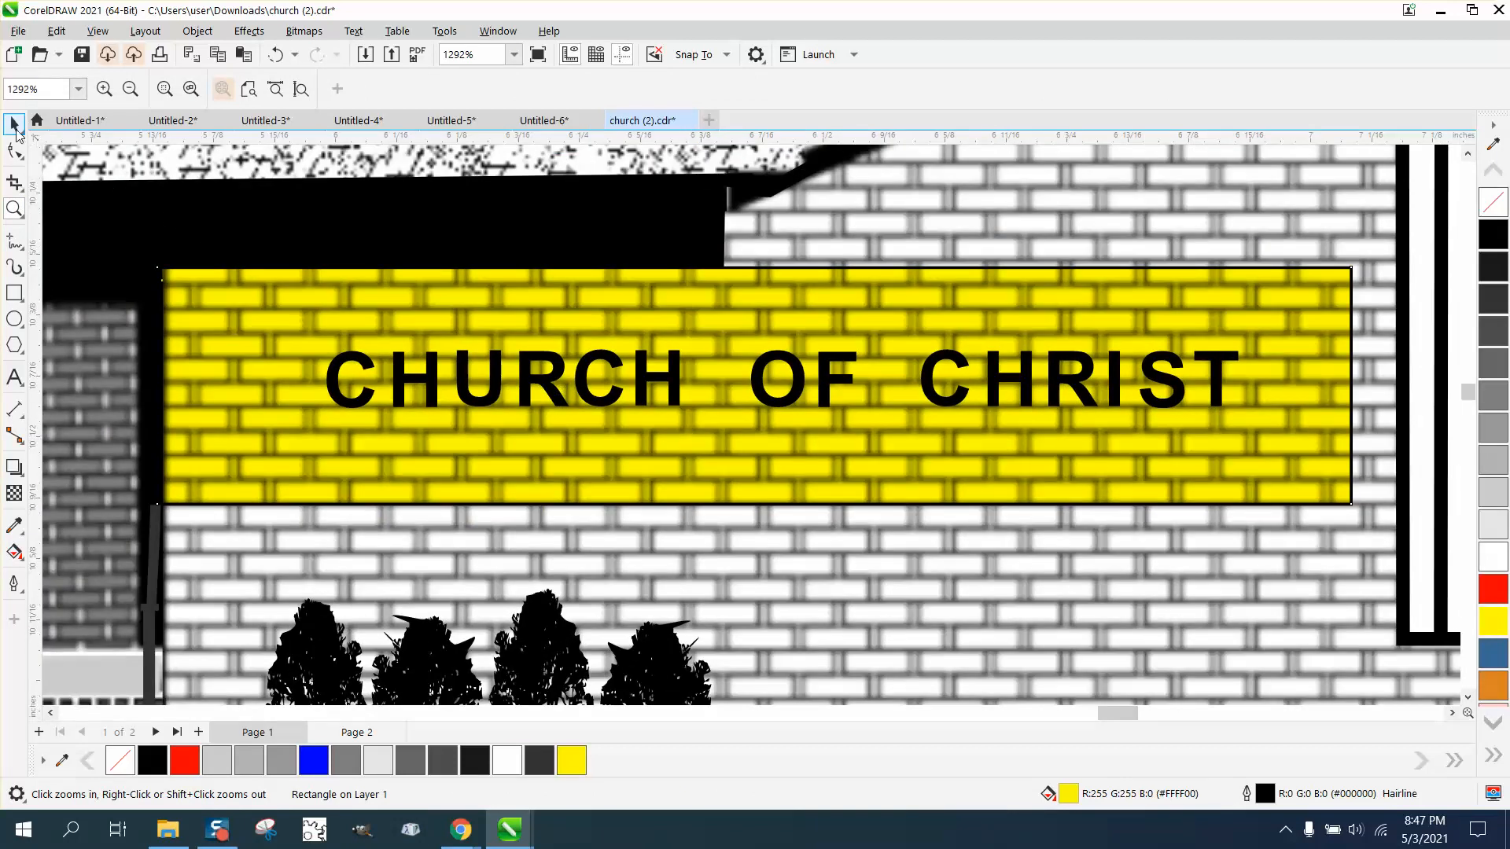
{"action": "left_click", "coordinate": [15, 125]}
{"action": "left_click", "coordinate": [674, 369]}
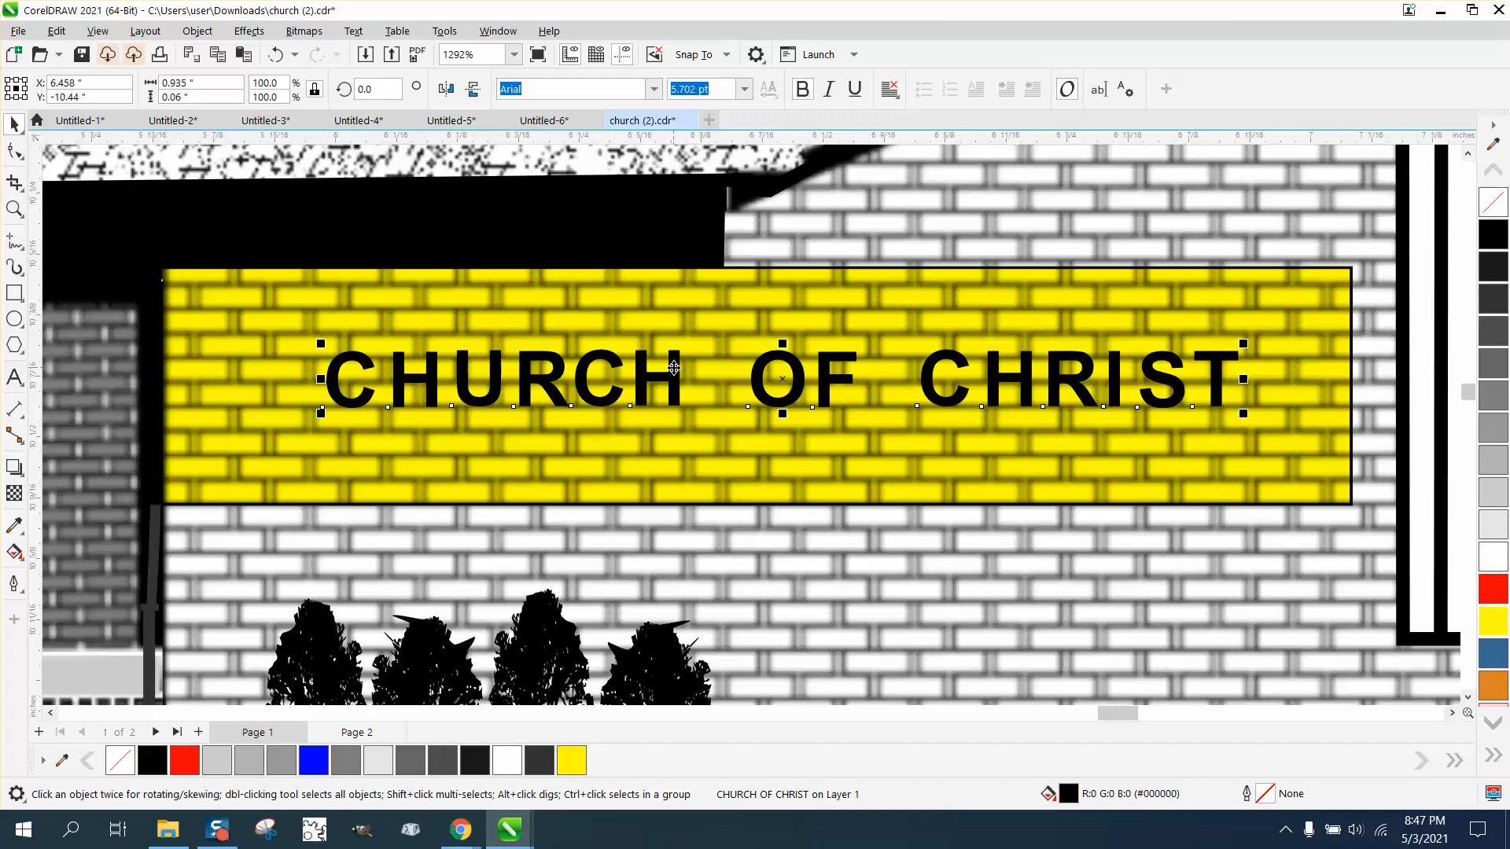
{"action": "right_click", "coordinate": [1495, 526]}
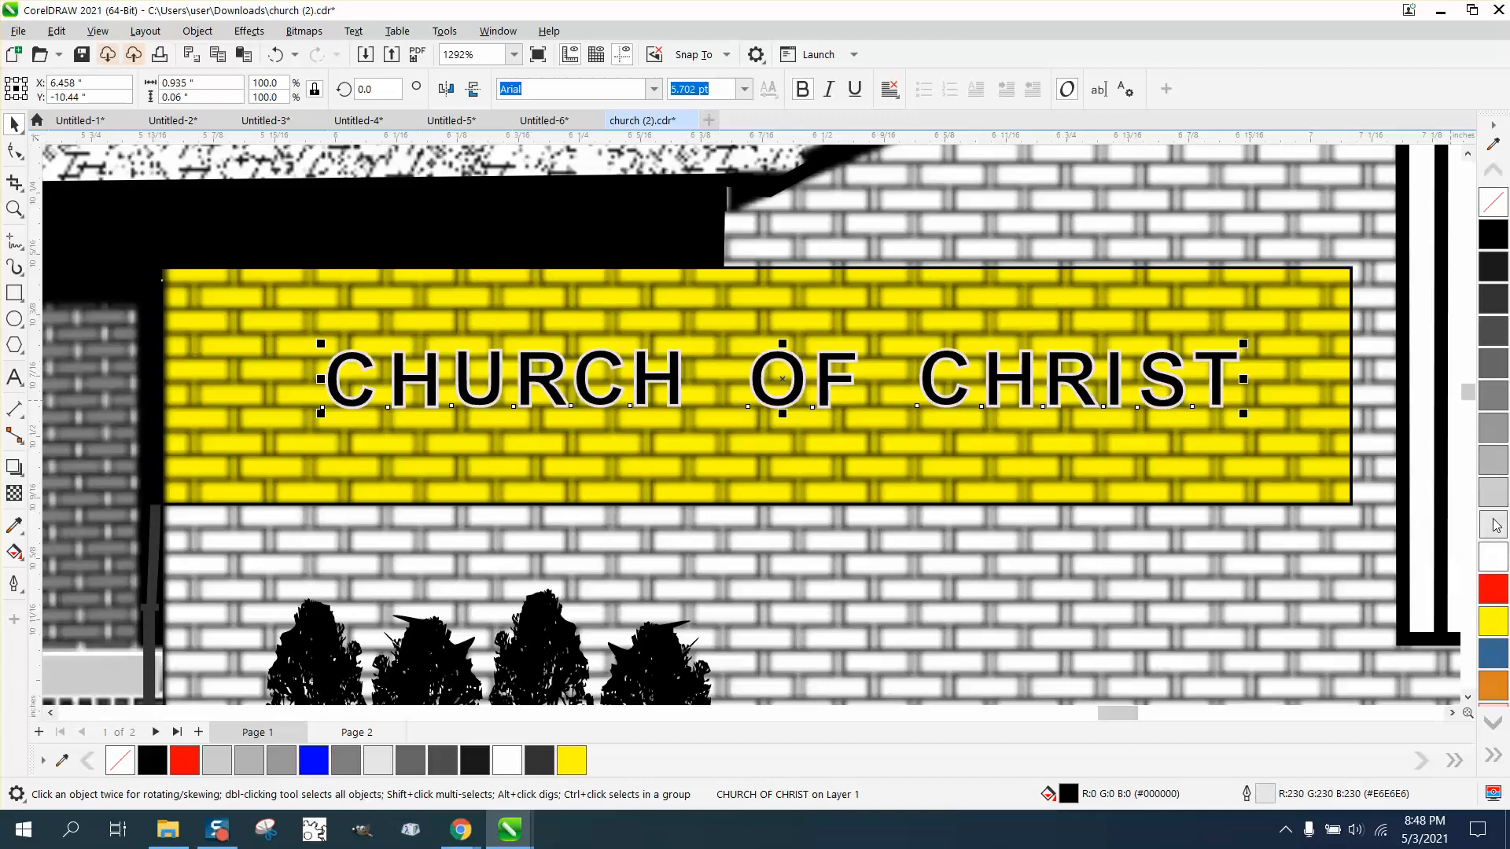
Try to move the brick wall group away from the yellow rectangle, and undo the moves.
{"action": "left_click", "coordinate": [1227, 292]}
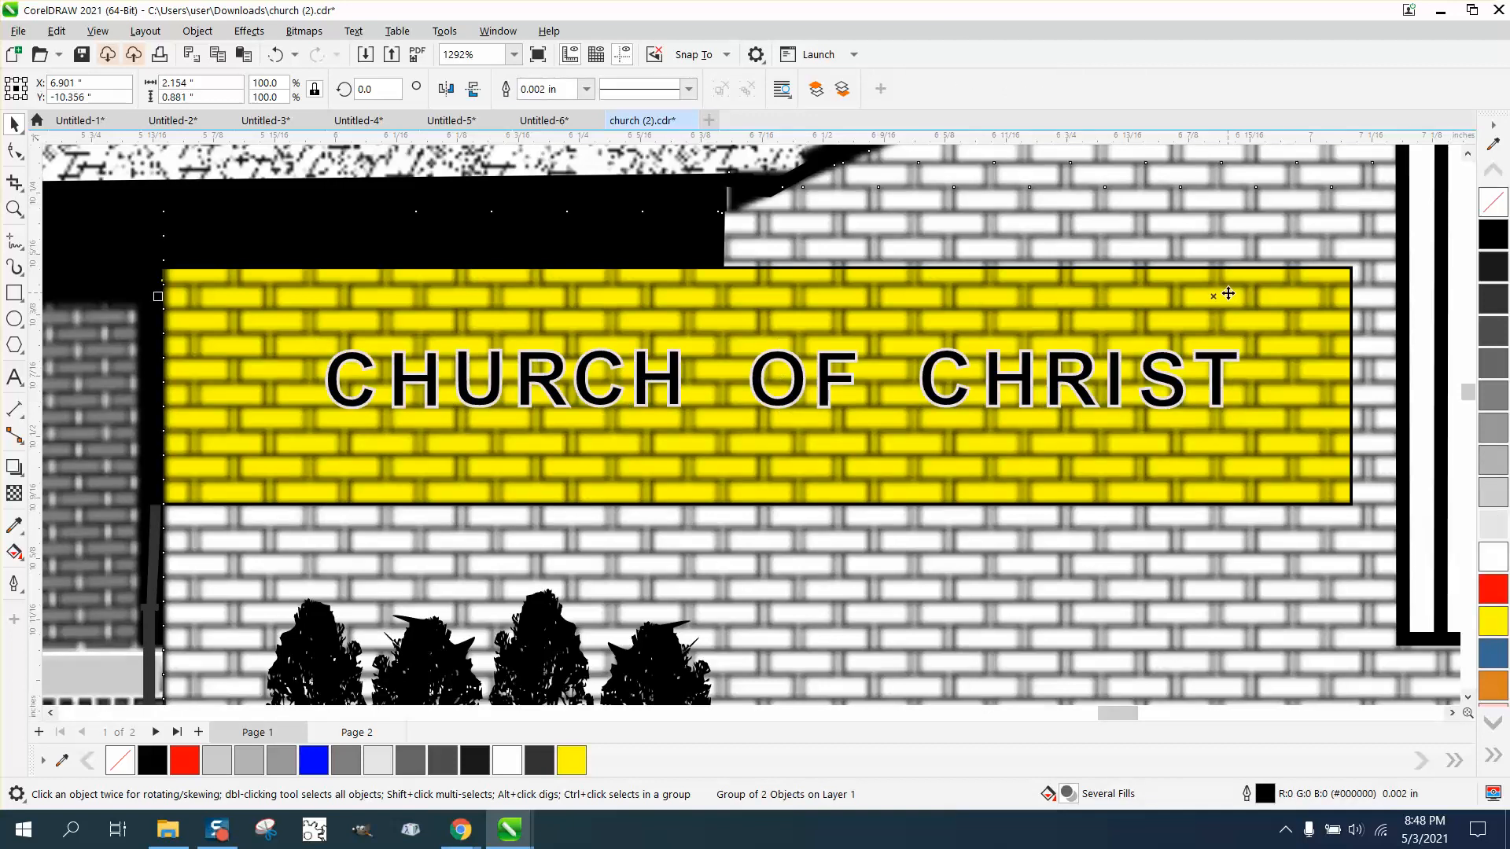
{"action": "scroll", "coordinate": [1092, 325], "scroll_direction": "down", "scroll_amount": 2}
{"action": "scroll", "coordinate": [1092, 325], "scroll_direction": "down", "scroll_amount": 2}
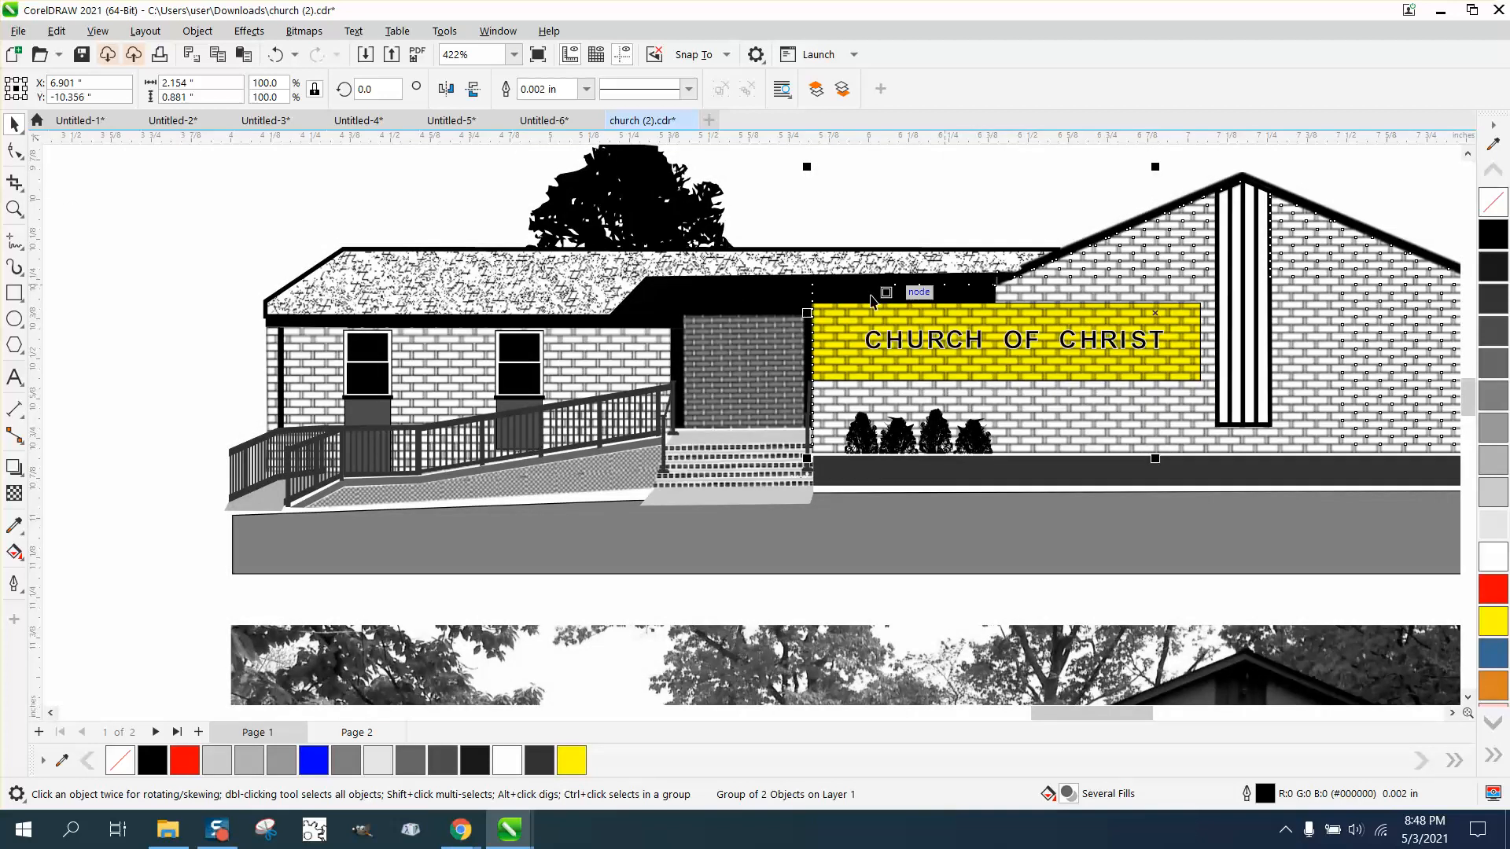
{"action": "left_click_drag", "start_coordinate": [826, 318], "coordinate": [825, 479]}
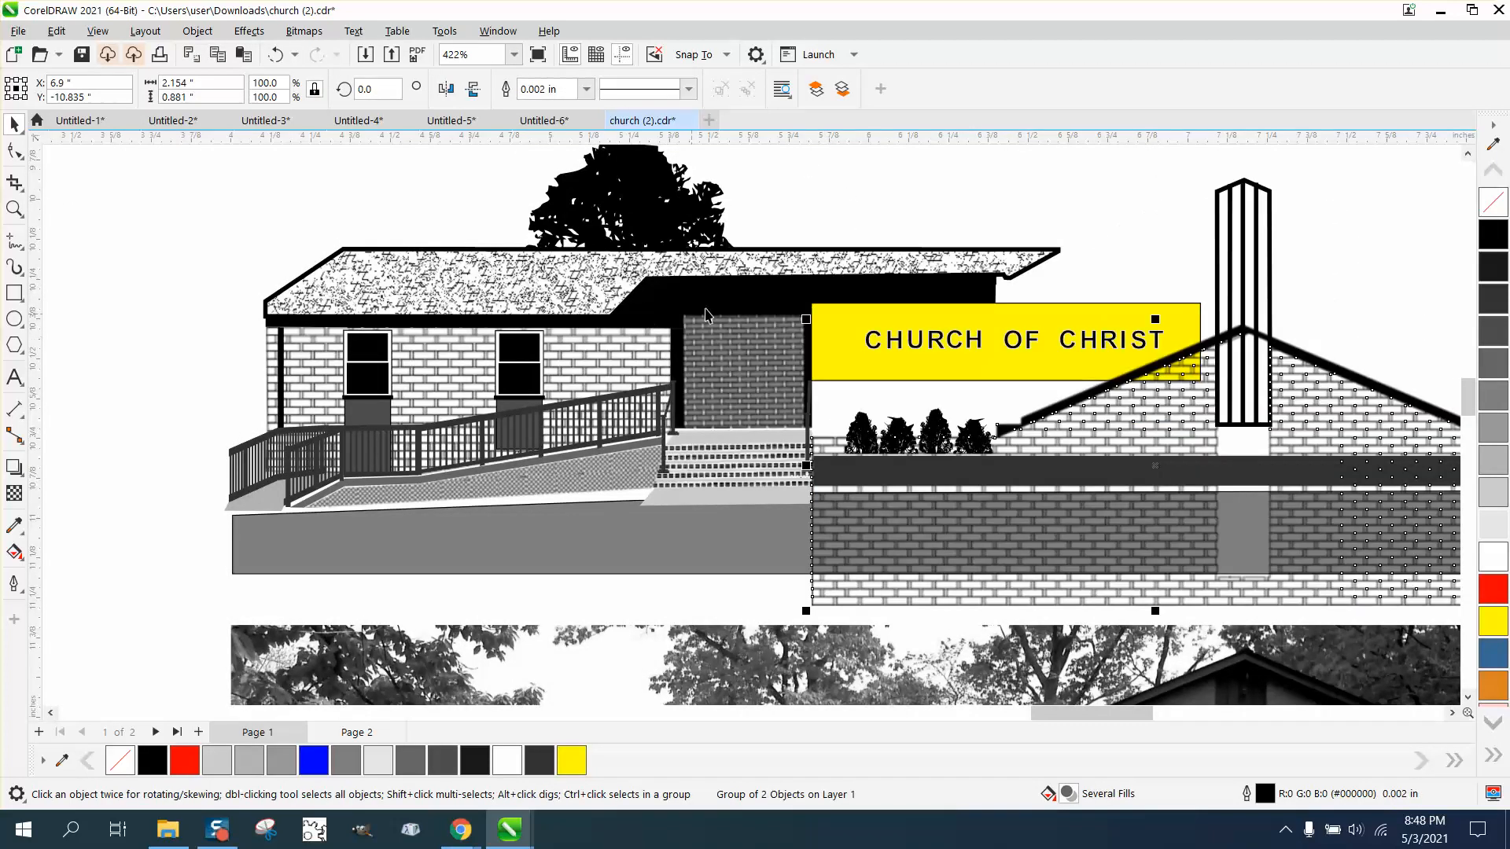
{"action": "left_click", "coordinate": [277, 55]}
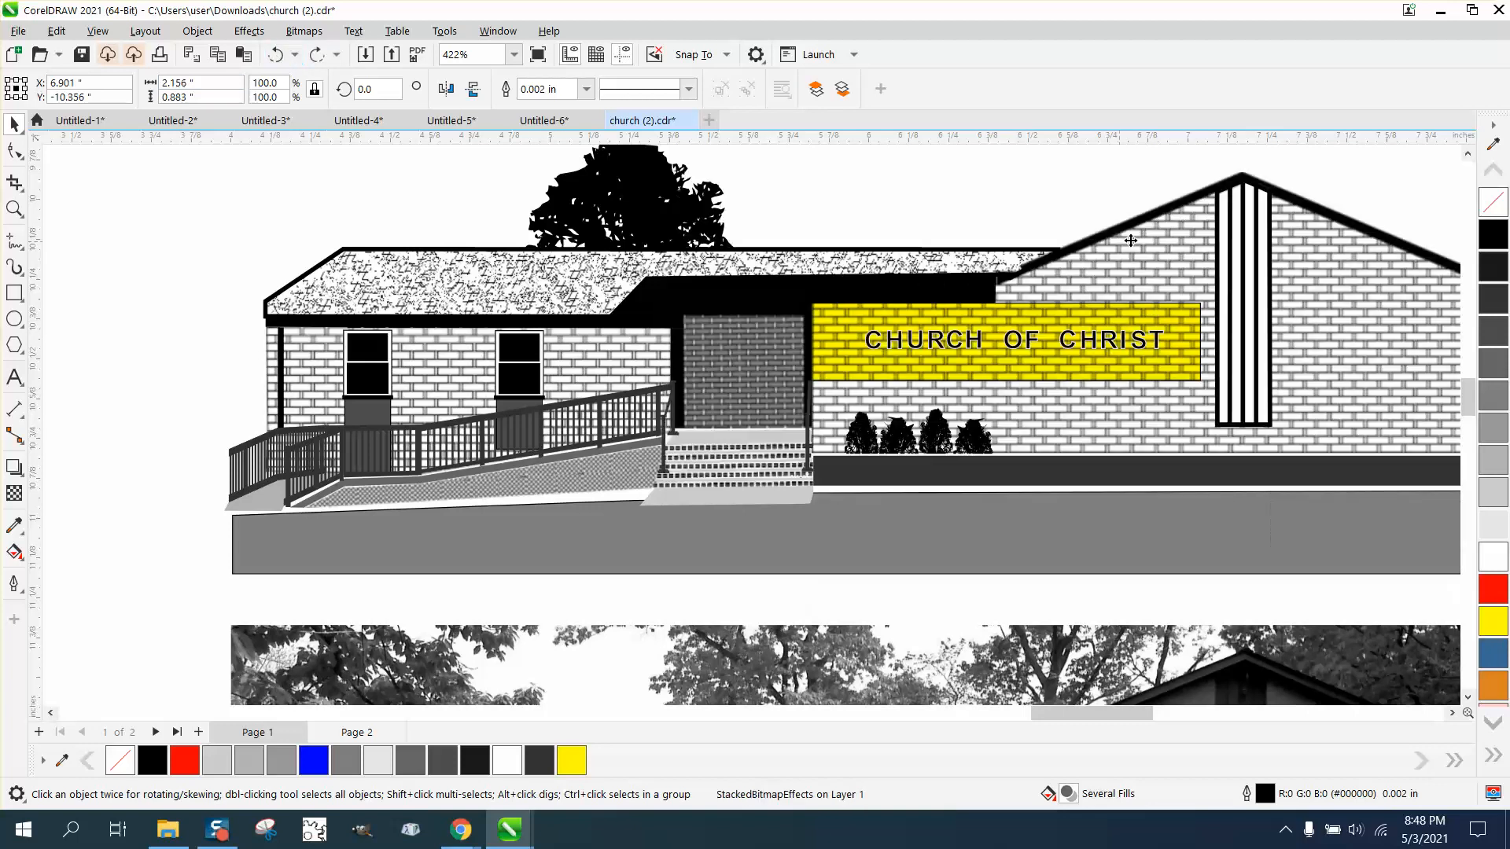
{"action": "left_click", "coordinate": [1117, 187]}
{"action": "left_click", "coordinate": [1199, 312]}
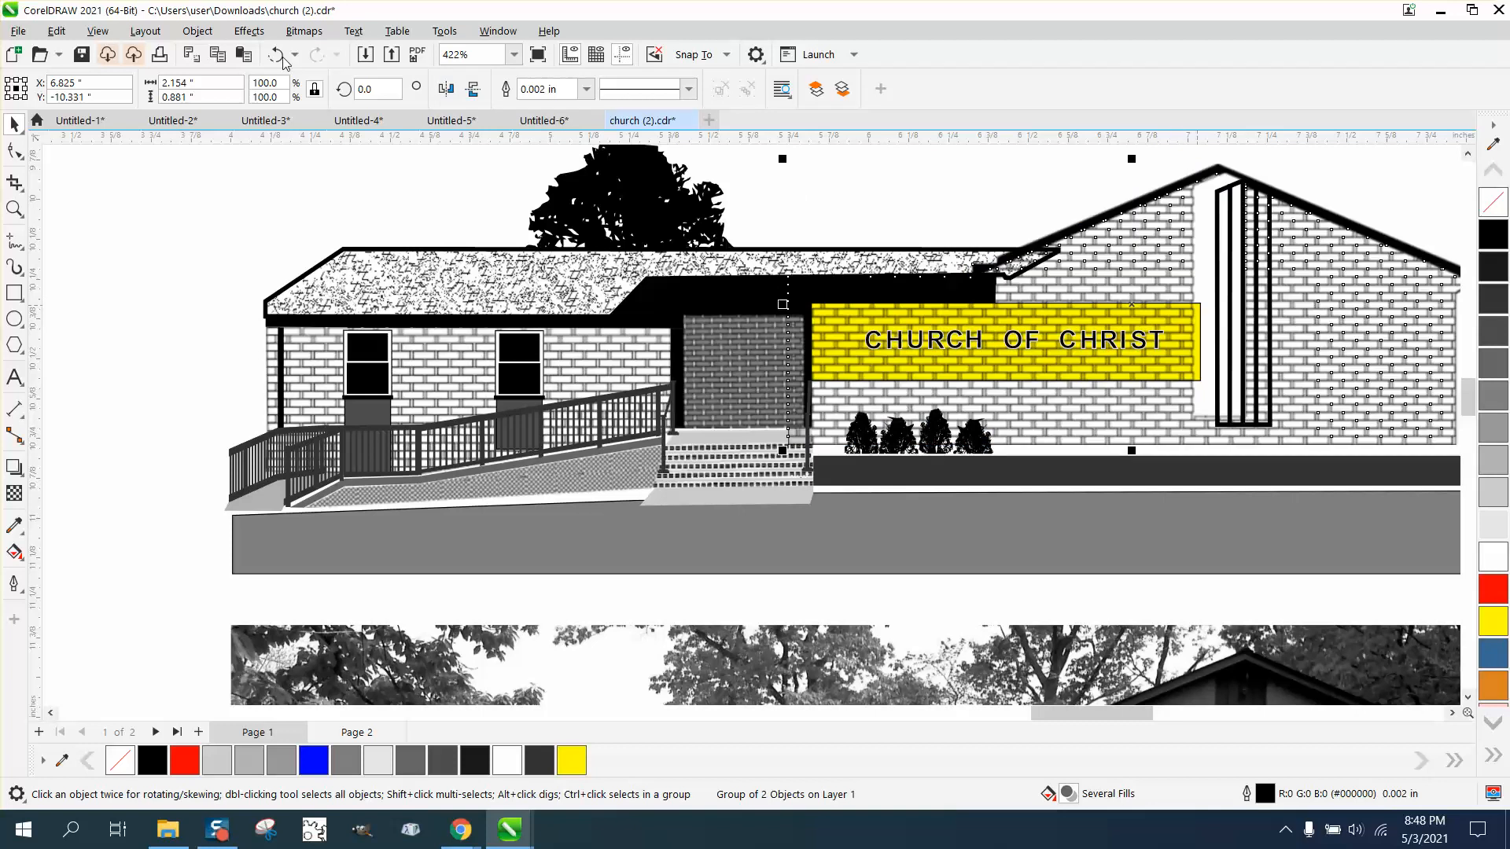
{"action": "key", "text": "ctrl+z"}
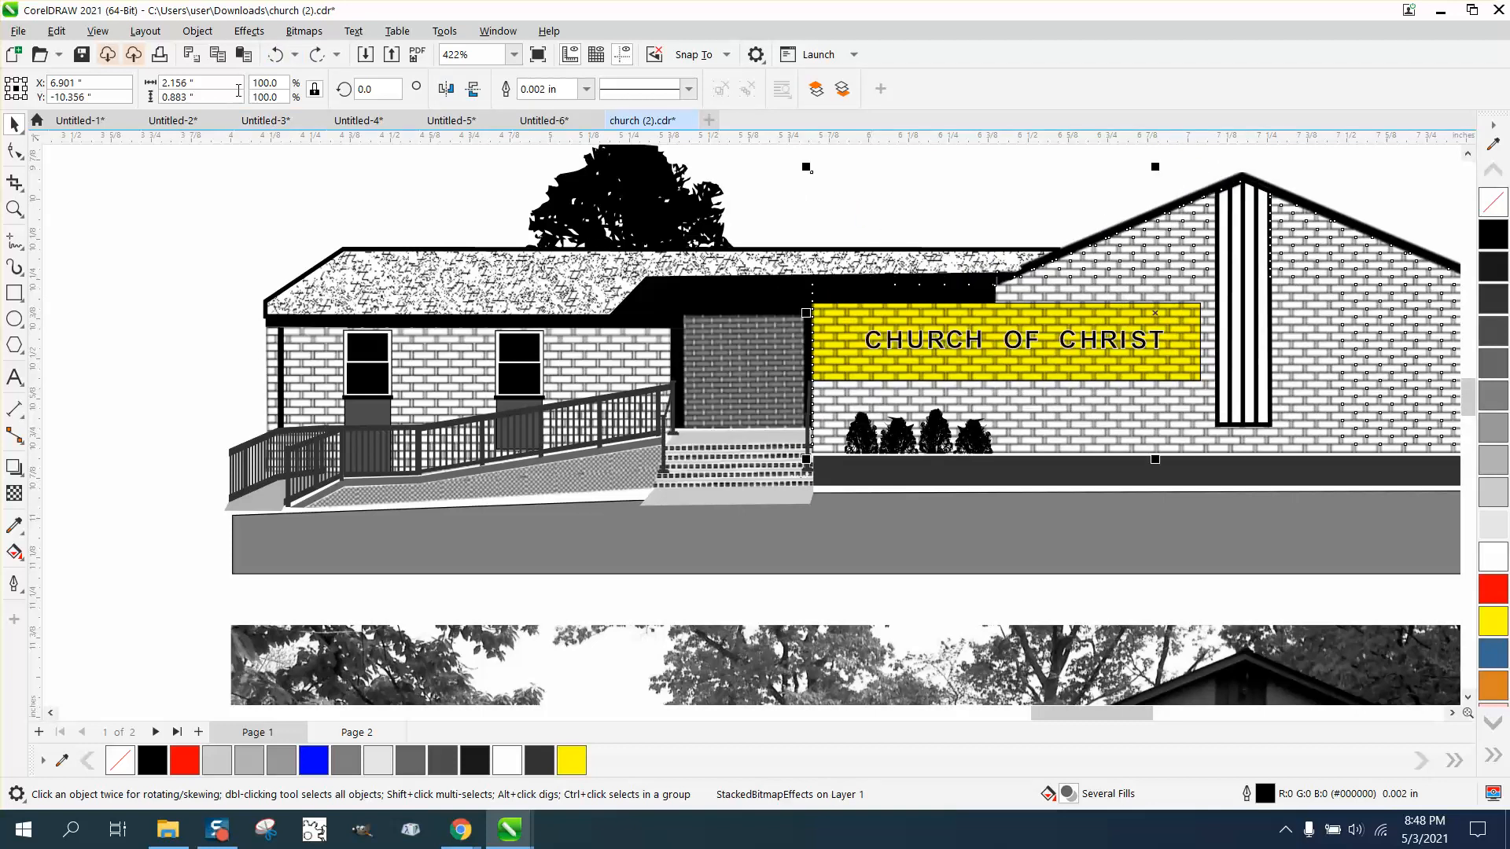
{"action": "left_click", "coordinate": [199, 32]}
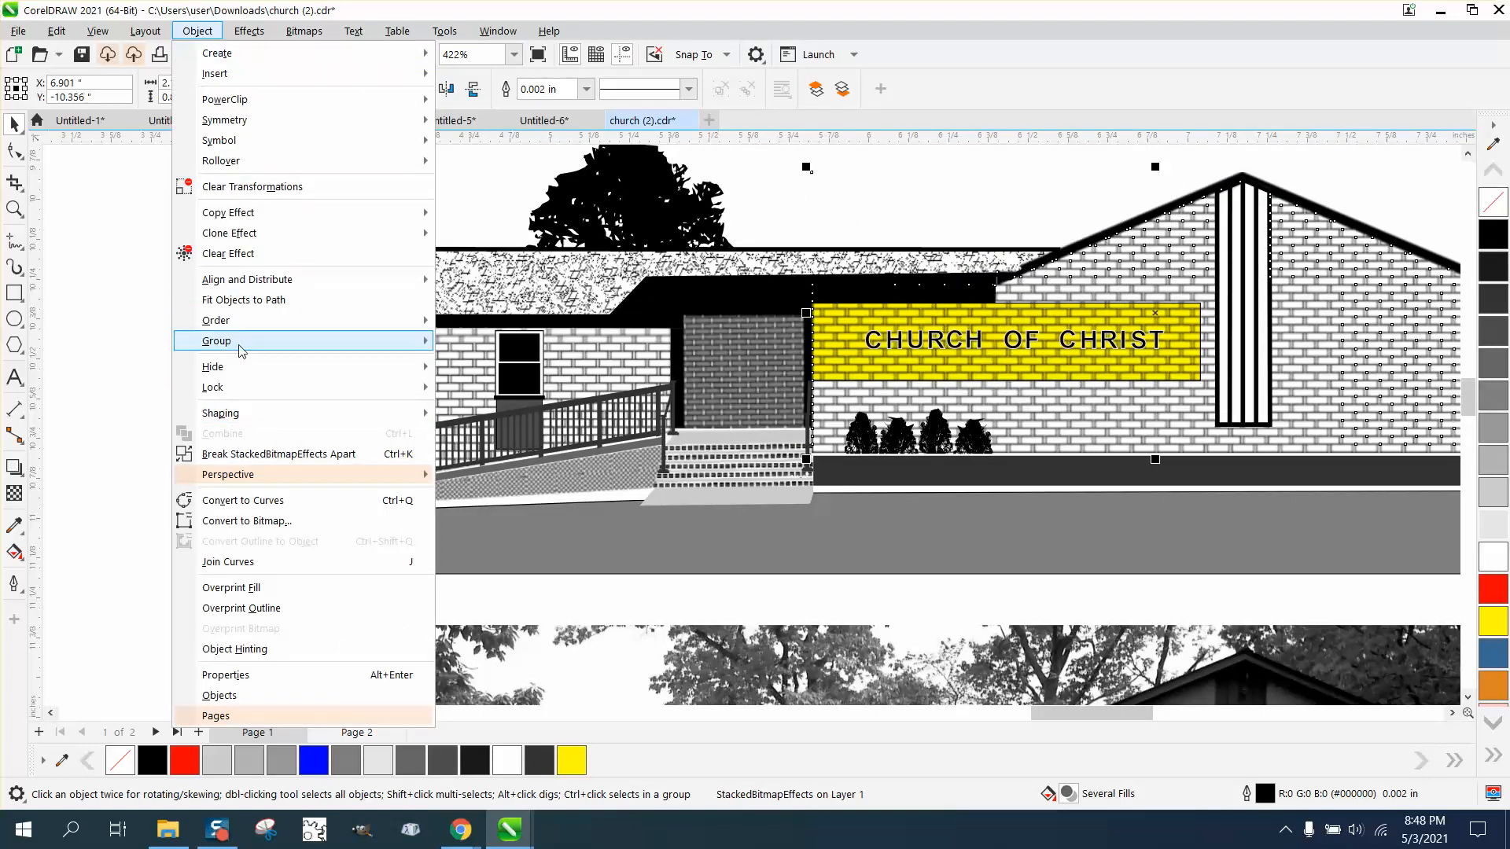
{"action": "mouse_move", "coordinate": [240, 347]}
{"action": "mouse_move", "coordinate": [242, 393]}
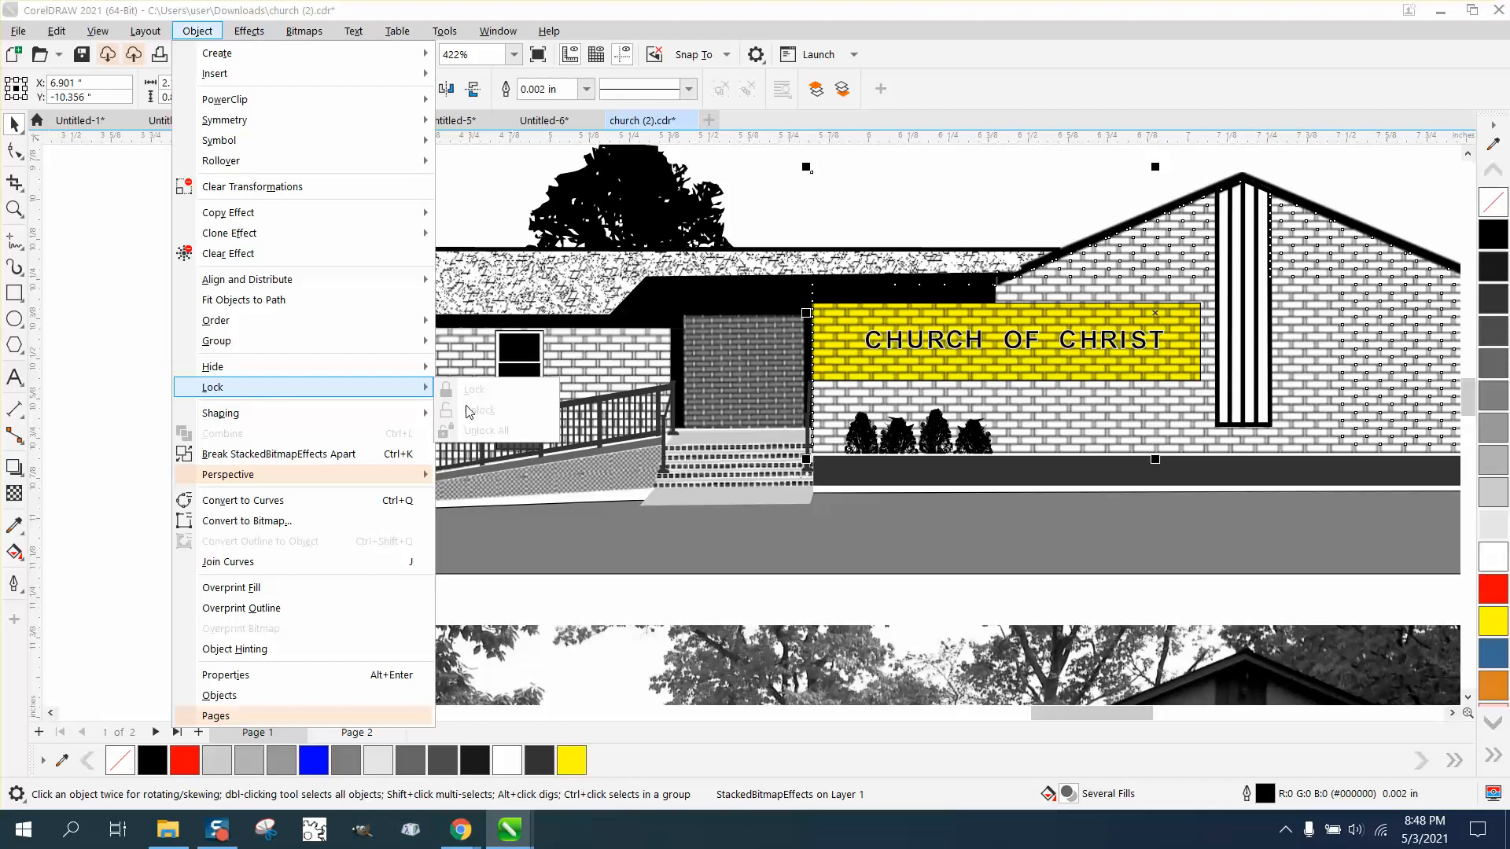
{"action": "left_click", "coordinate": [1117, 205]}
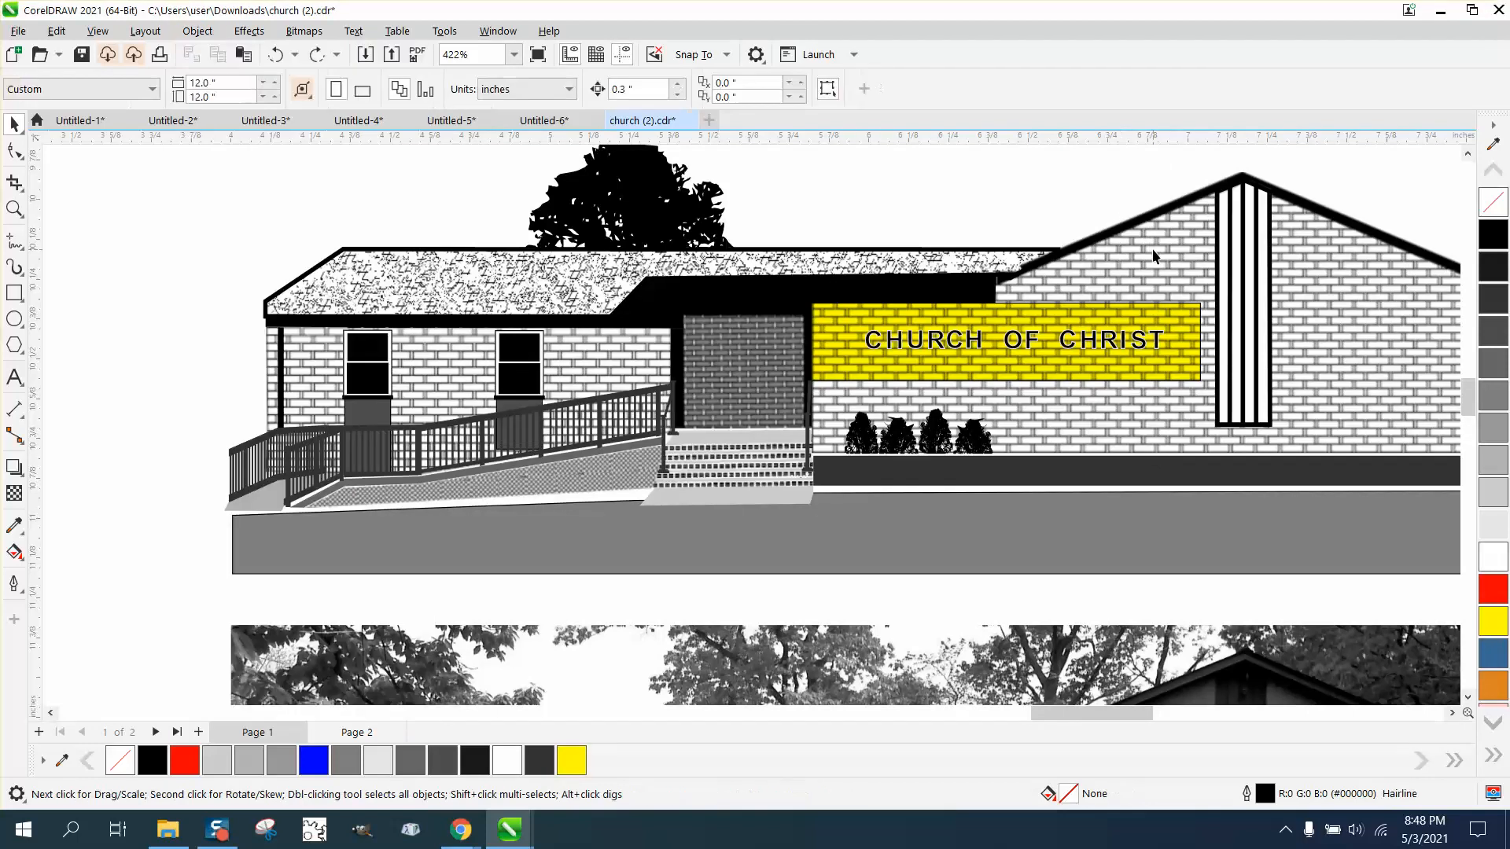
{"action": "left_click", "coordinate": [1152, 250]}
{"action": "left_click", "coordinate": [197, 31]}
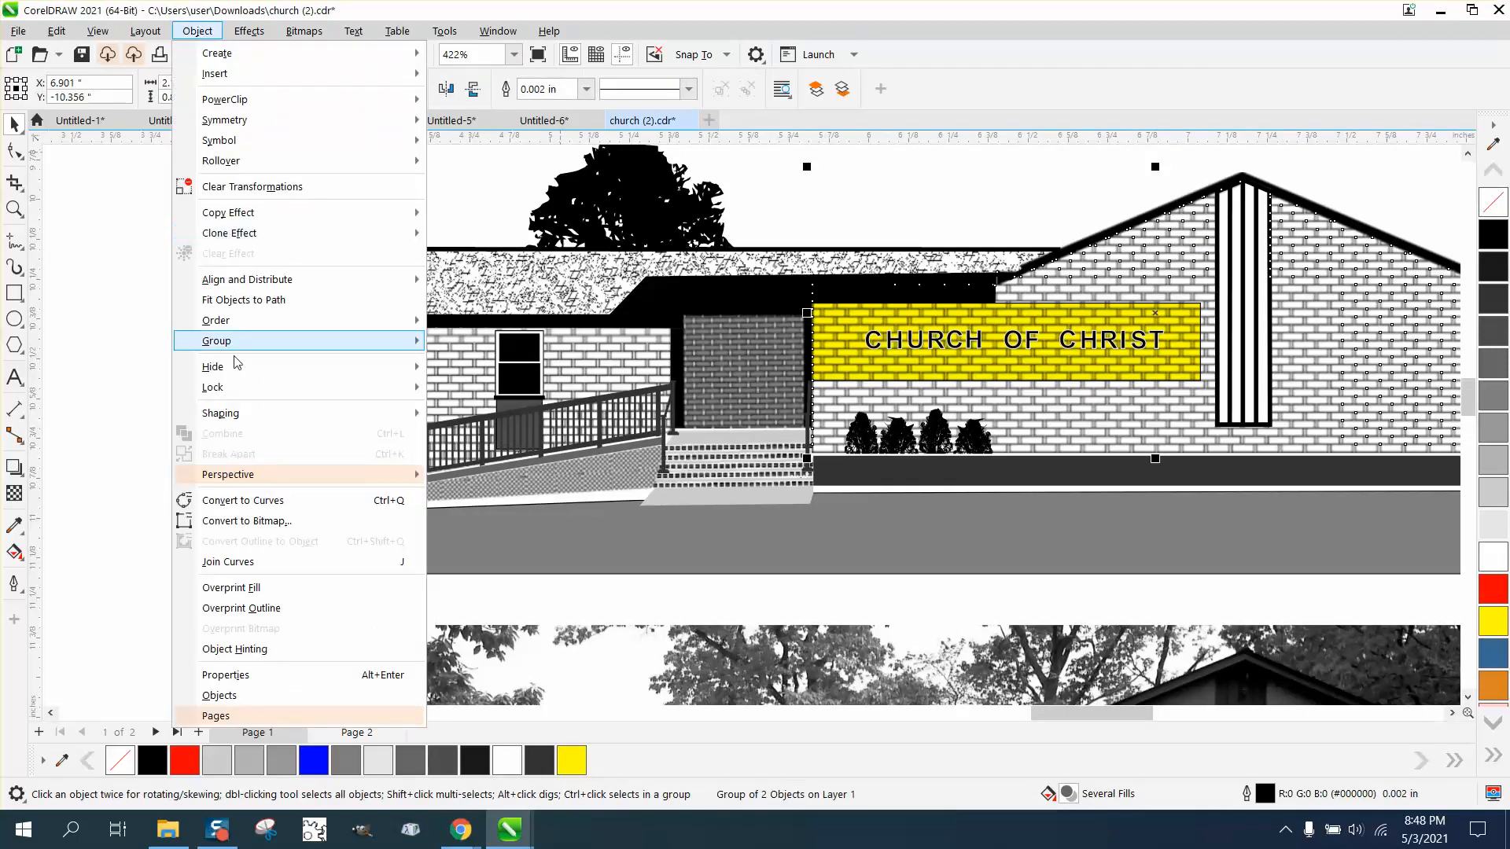
{"action": "mouse_move", "coordinate": [234, 349]}
{"action": "left_click", "coordinate": [1025, 224]}
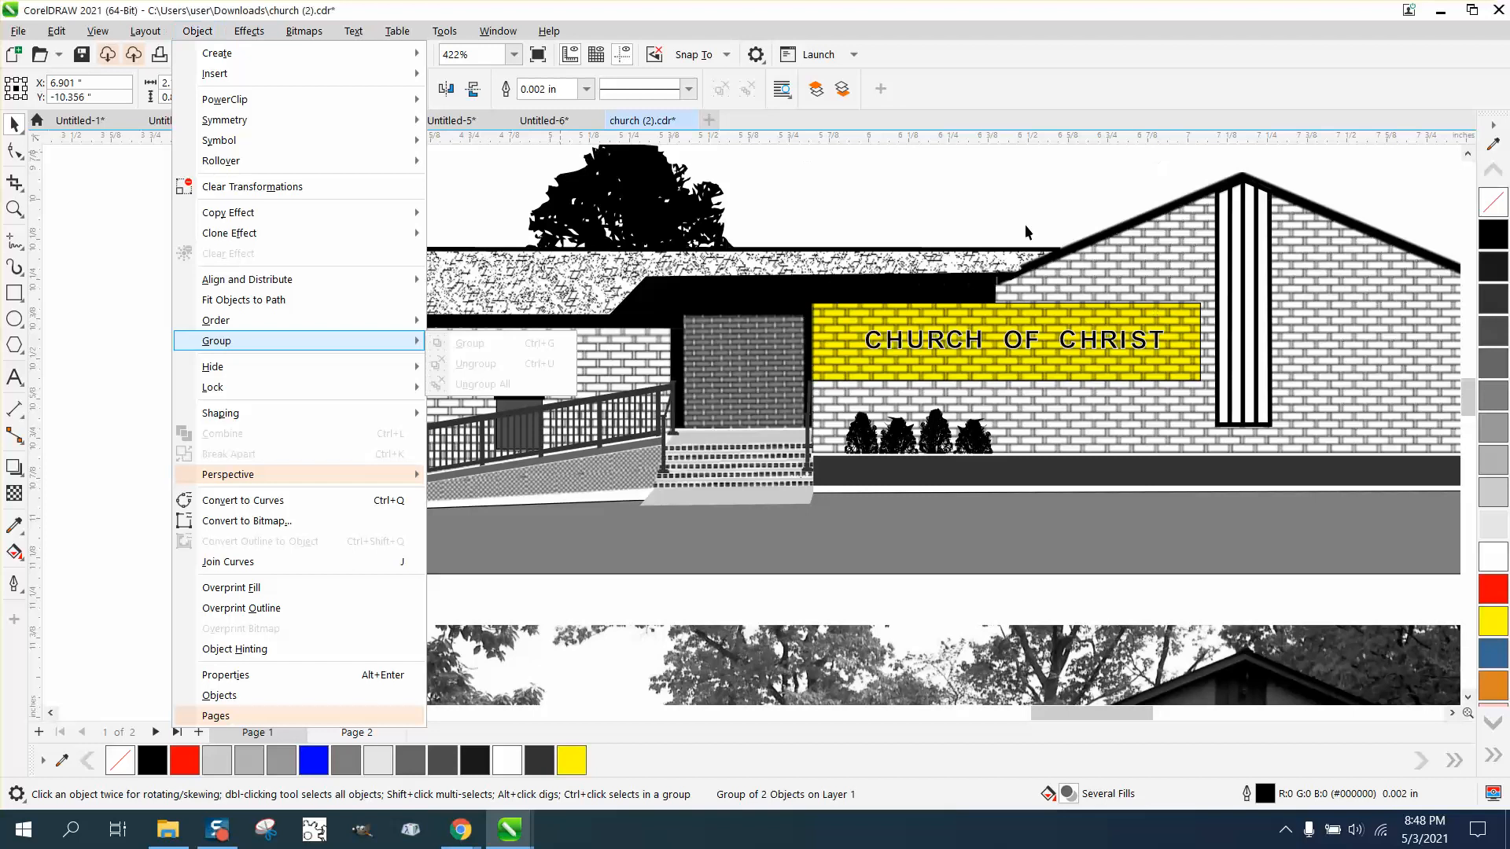
Set the nudge distance to 2 inches, move the brick wall group up by it, and delete the yellow rectangle.
{"action": "scroll", "coordinate": [832, 324], "scroll_direction": "down", "scroll_amount": 1}
{"action": "left_click_drag", "start_coordinate": [638, 89], "coordinate": [588, 97]}
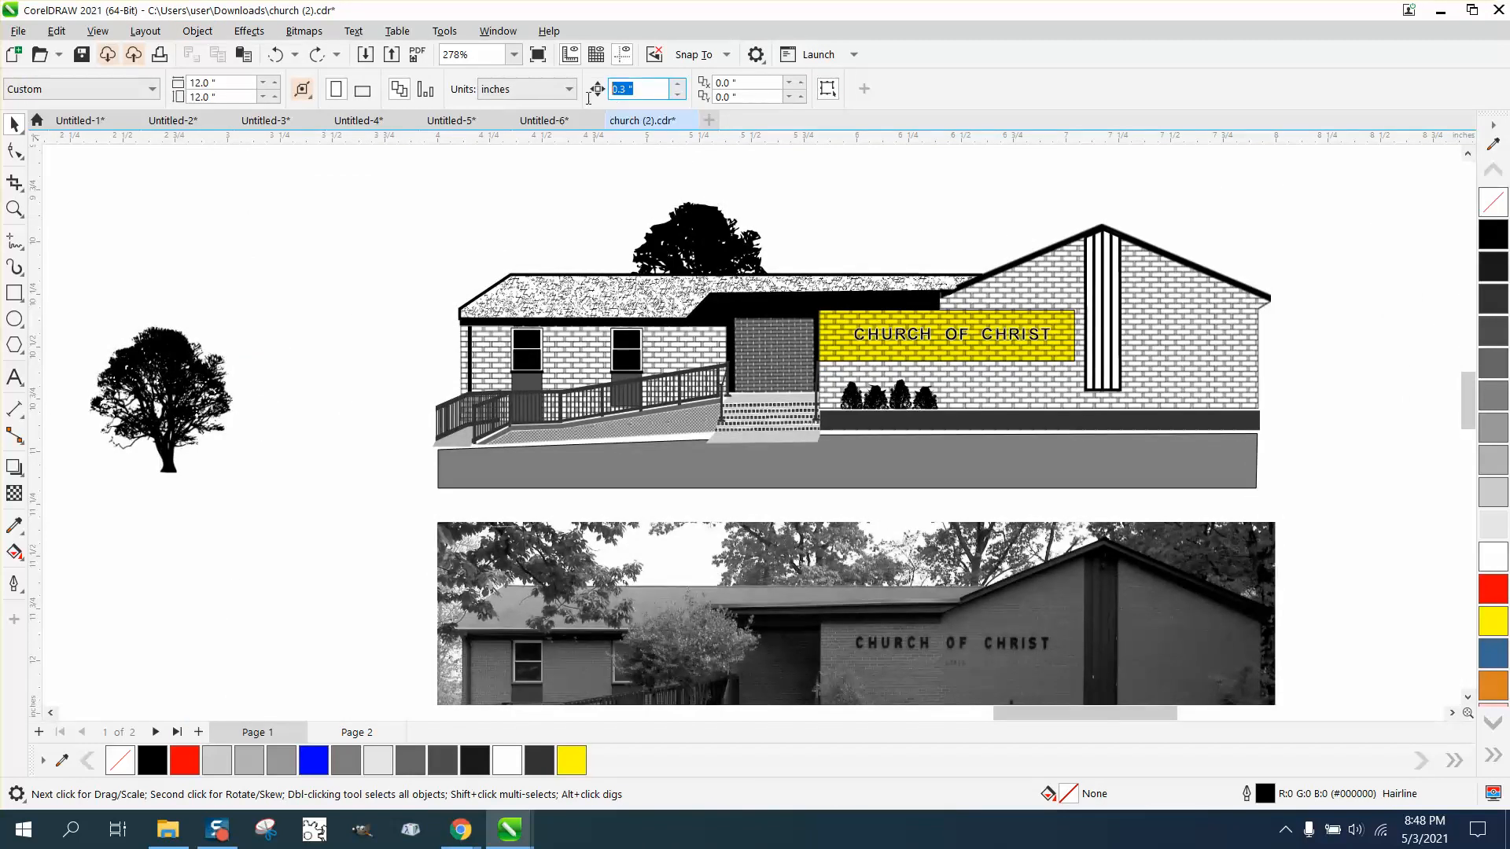
{"action": "type", "text": "2"}
{"action": "left_click", "coordinate": [1219, 293]}
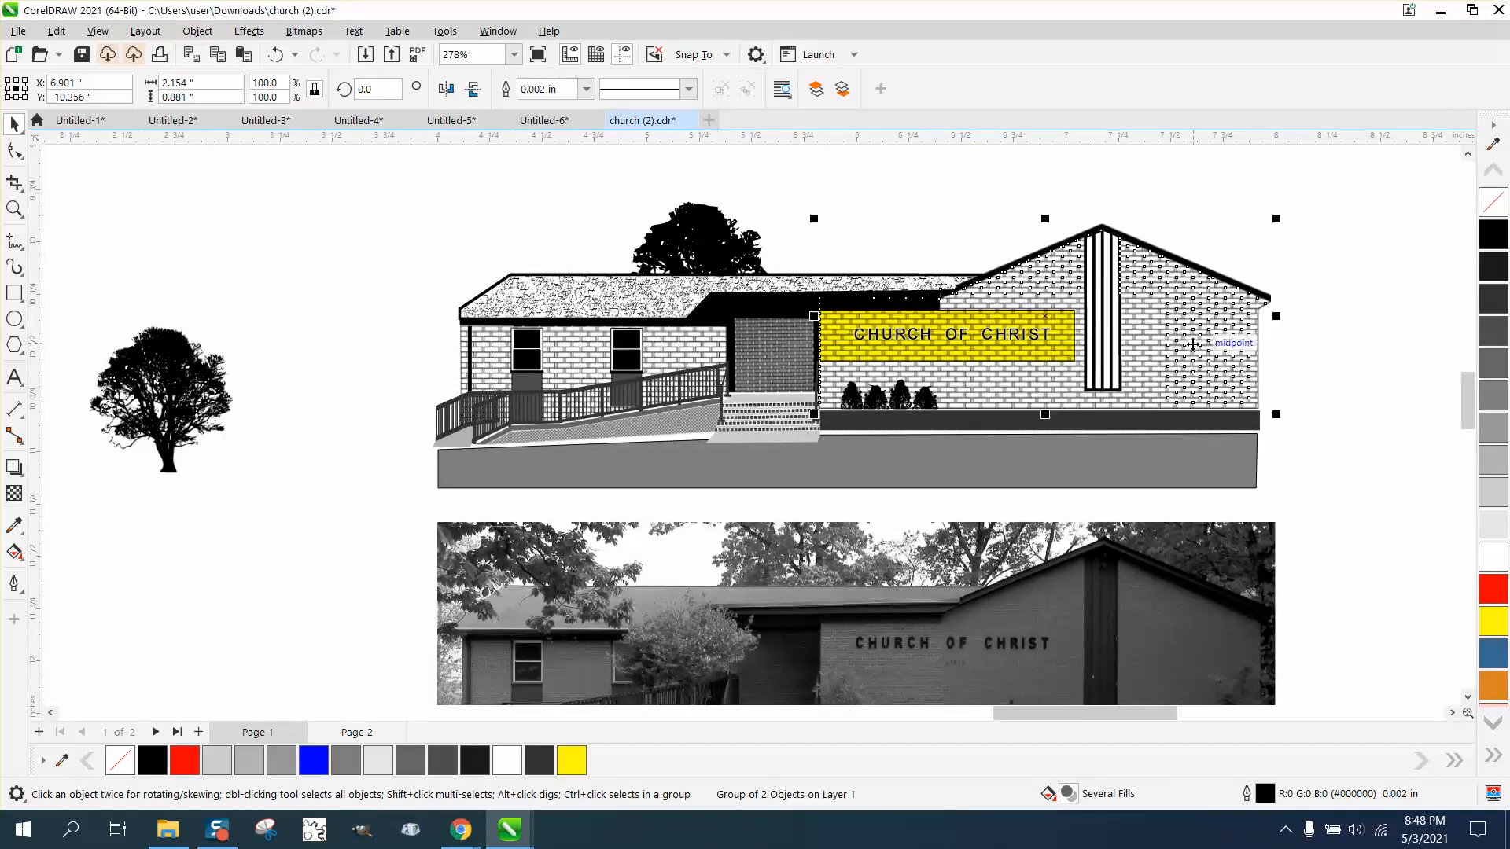
{"action": "key", "text": "Up"}
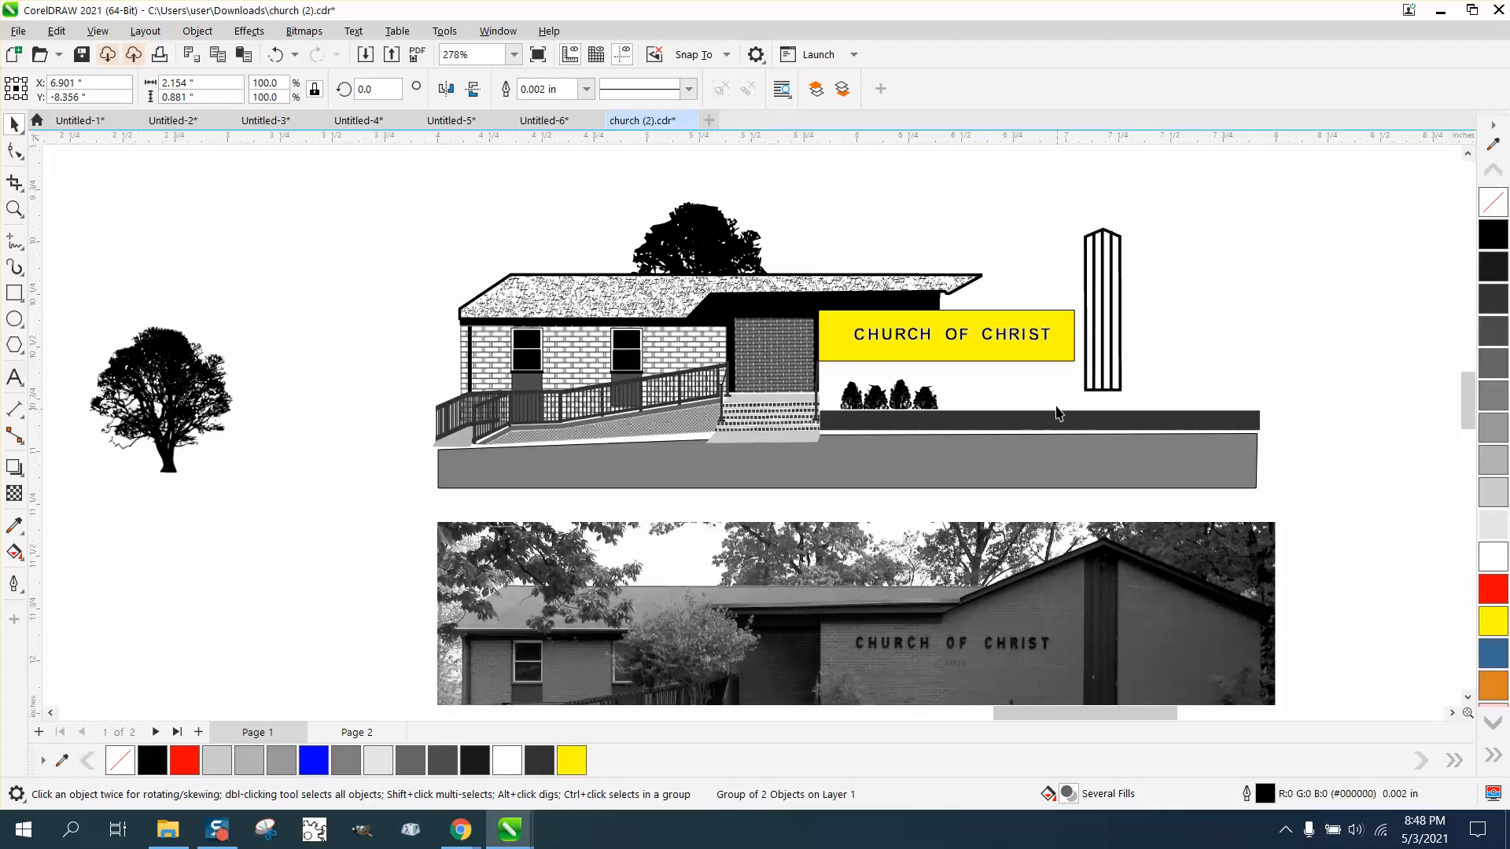
{"action": "left_click", "coordinate": [1058, 353]}
{"action": "key", "text": "Delete"}
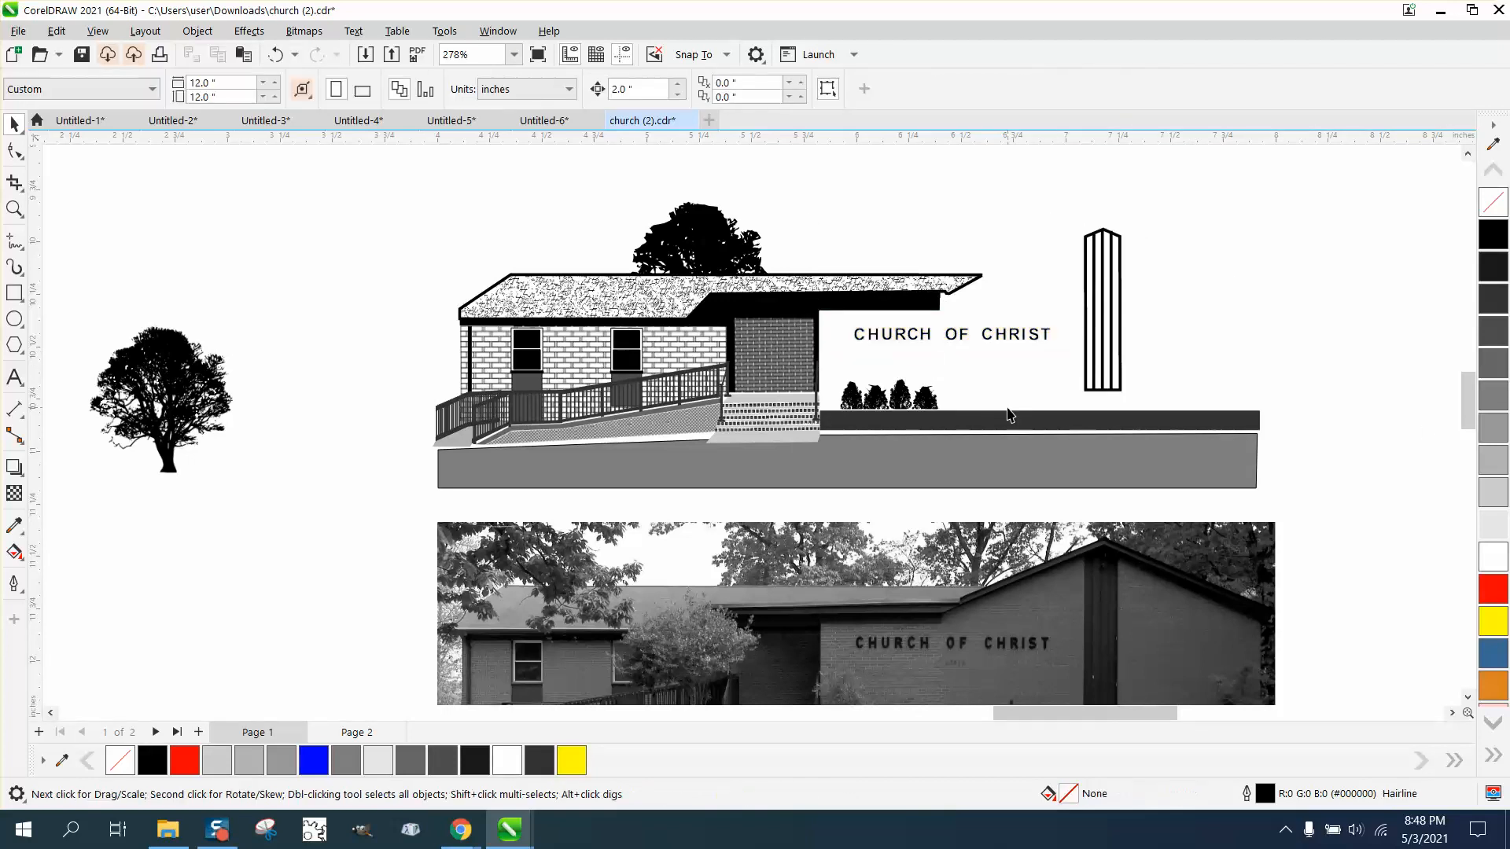
Move the raised brick wall and the stair pattern beside it down 2 inches, back onto the church.
{"action": "scroll", "coordinate": [1250, 409], "scroll_direction": "down", "scroll_amount": 5}
{"action": "left_click", "coordinate": [1201, 245]}
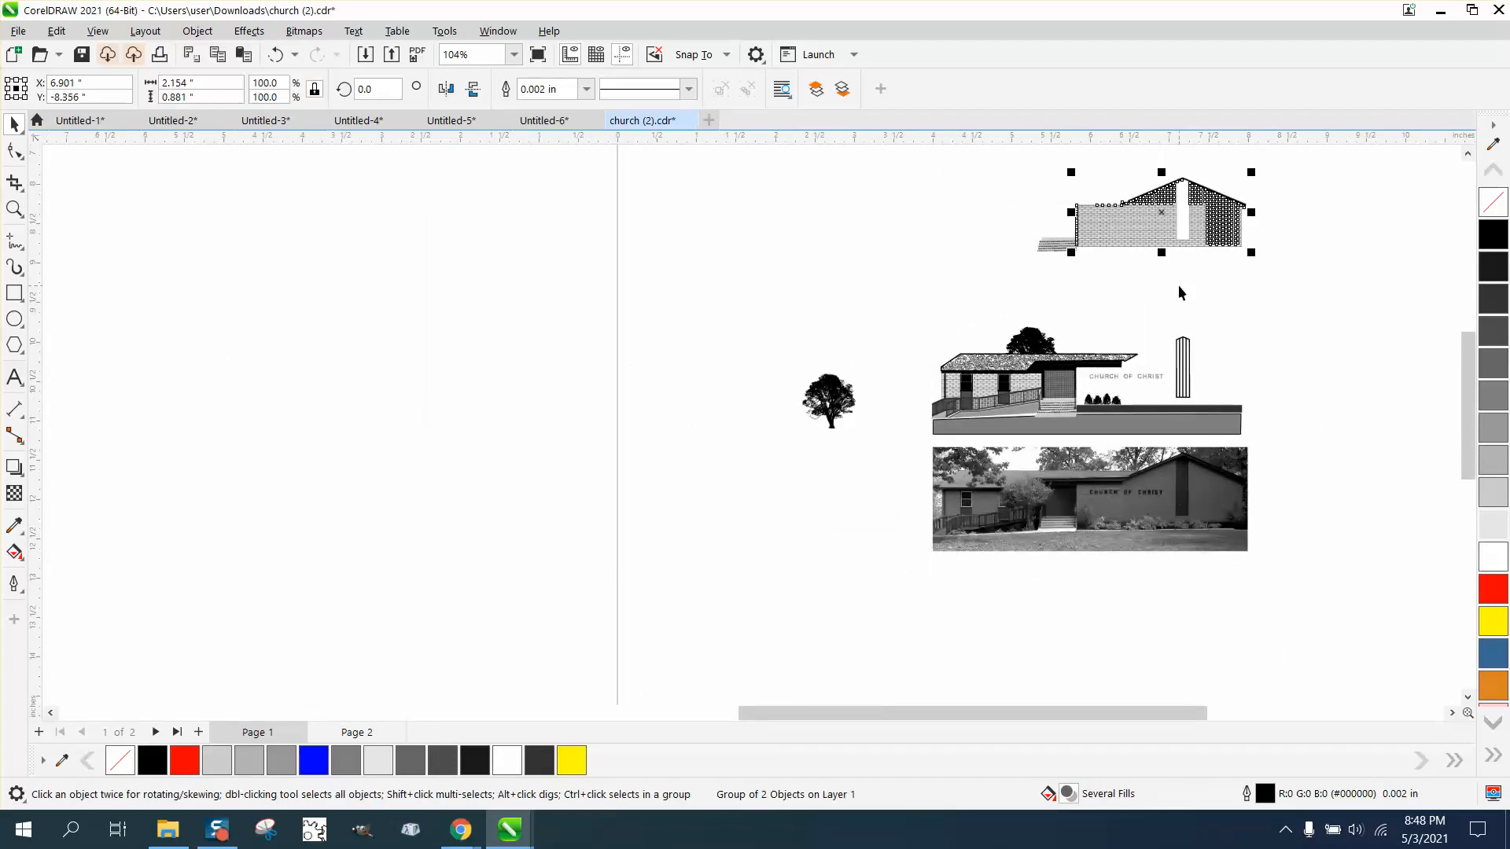
{"action": "mouse_move", "coordinate": [964, 163]}
{"action": "left_mouse_down"}
{"action": "mouse_move", "coordinate": [1319, 289]}
{"action": "mouse_move", "coordinate": [1318, 303]}
{"action": "left_mouse_up"}
{"action": "key", "text": "shift+Down"}
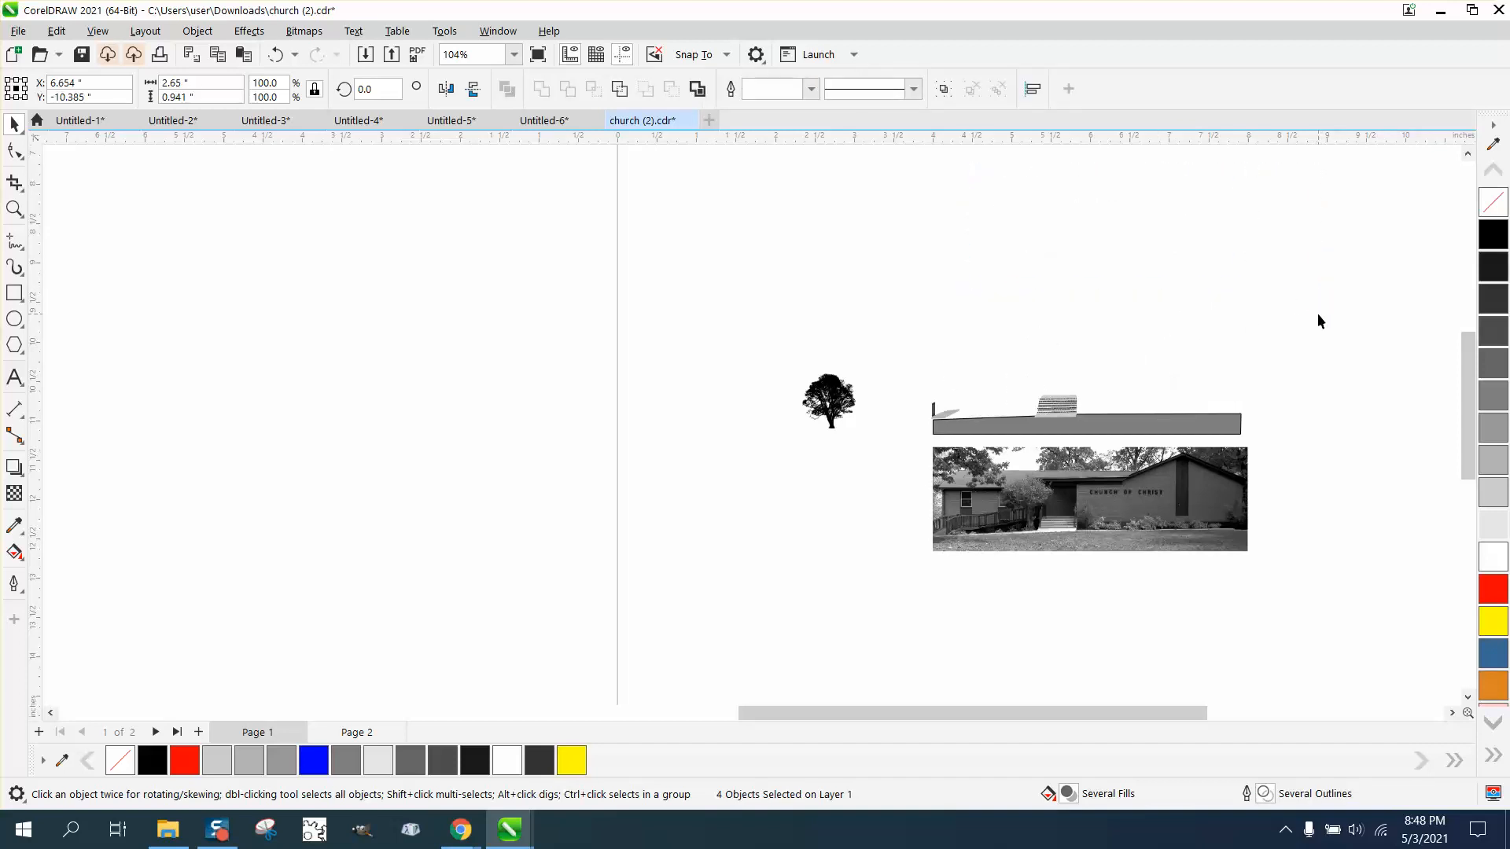
Inspect the reassembled church drawing, including the ramp, front steps and shrubs, against the reference photo.
{"action": "left_click", "coordinate": [14, 208]}
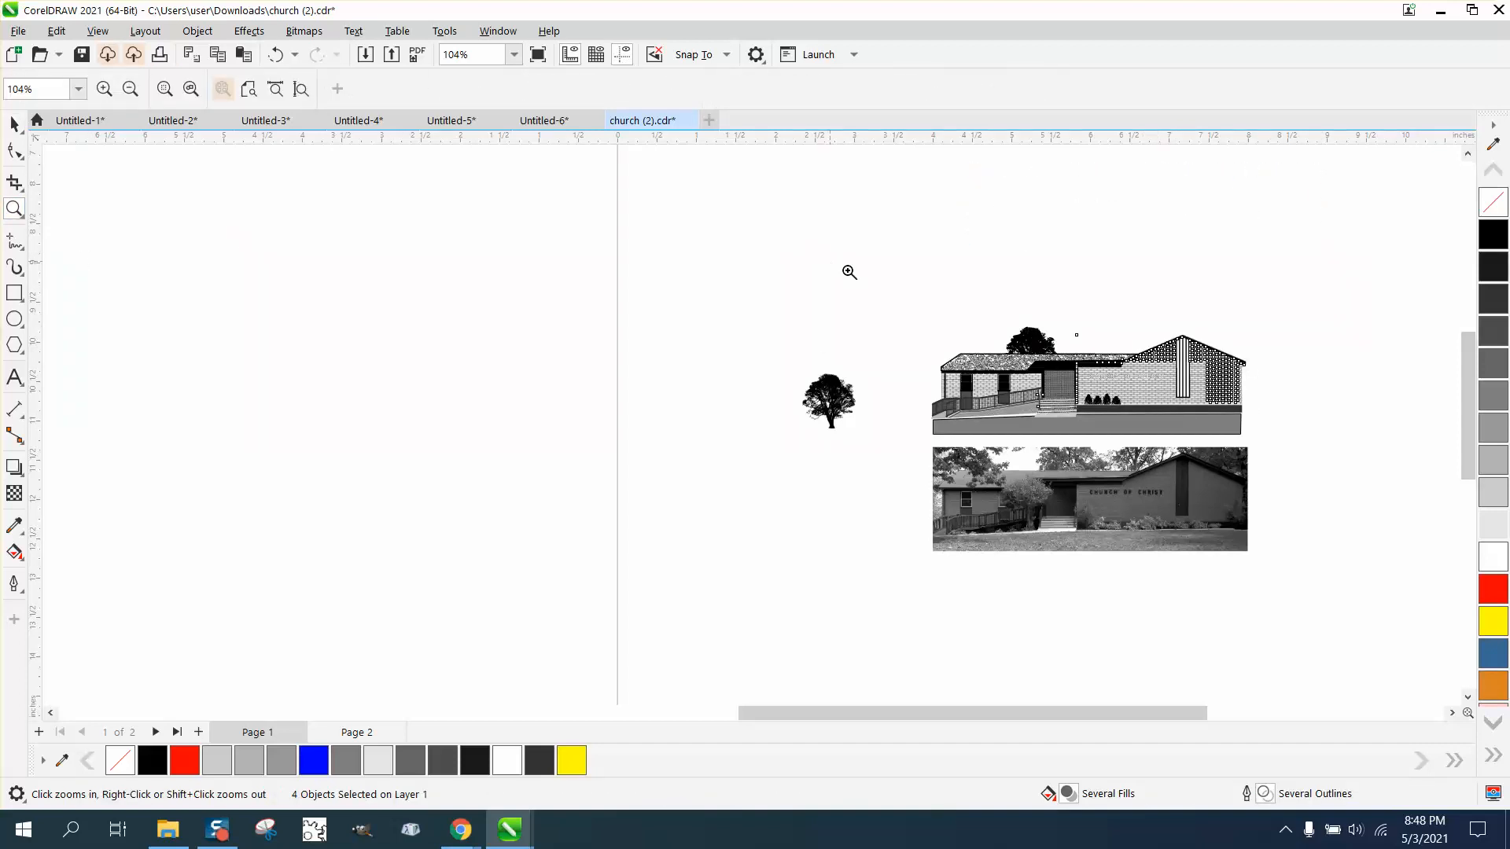
{"action": "left_click_drag", "start_coordinate": [865, 293], "coordinate": [1284, 447]}
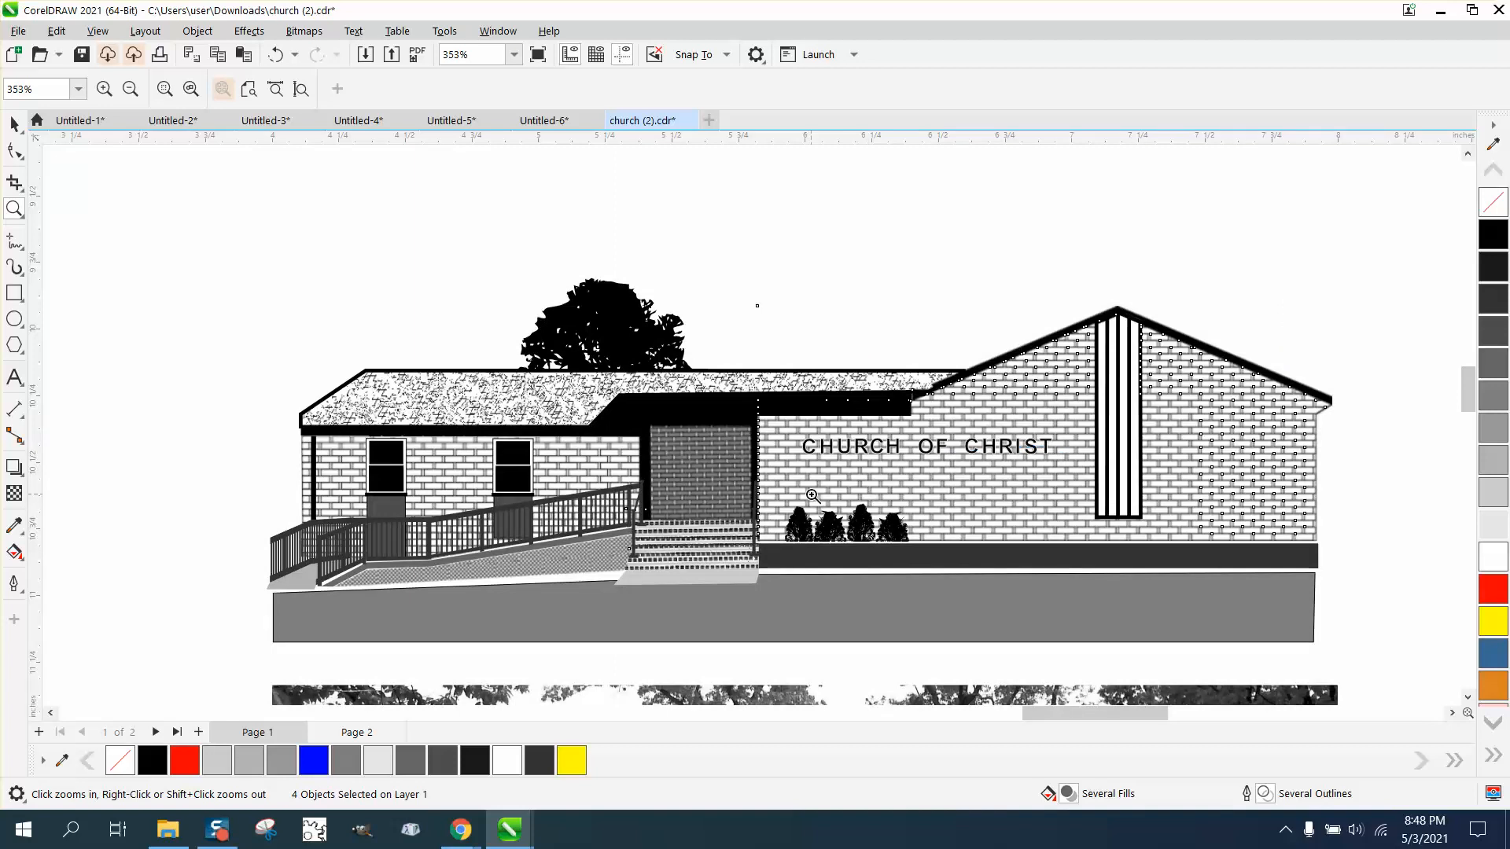
{"action": "left_click", "coordinate": [14, 124]}
{"action": "left_click", "coordinate": [210, 206]}
{"action": "scroll", "coordinate": [214, 206], "scroll_direction": "down", "scroll_amount": 3}
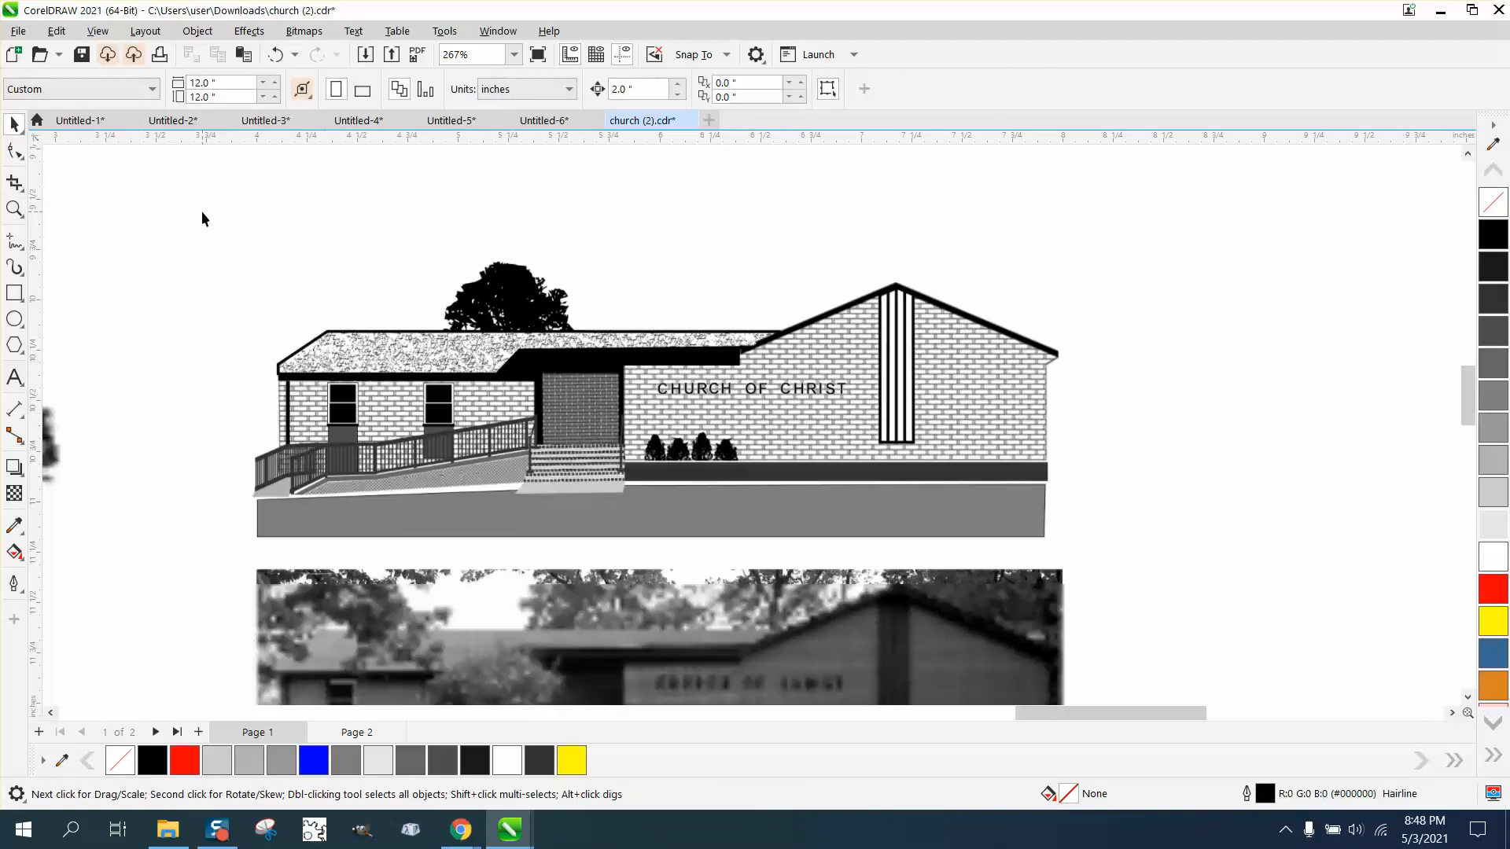
{"action": "left_click", "coordinate": [15, 209]}
{"action": "left_click_drag", "start_coordinate": [393, 389], "coordinate": [589, 501]}
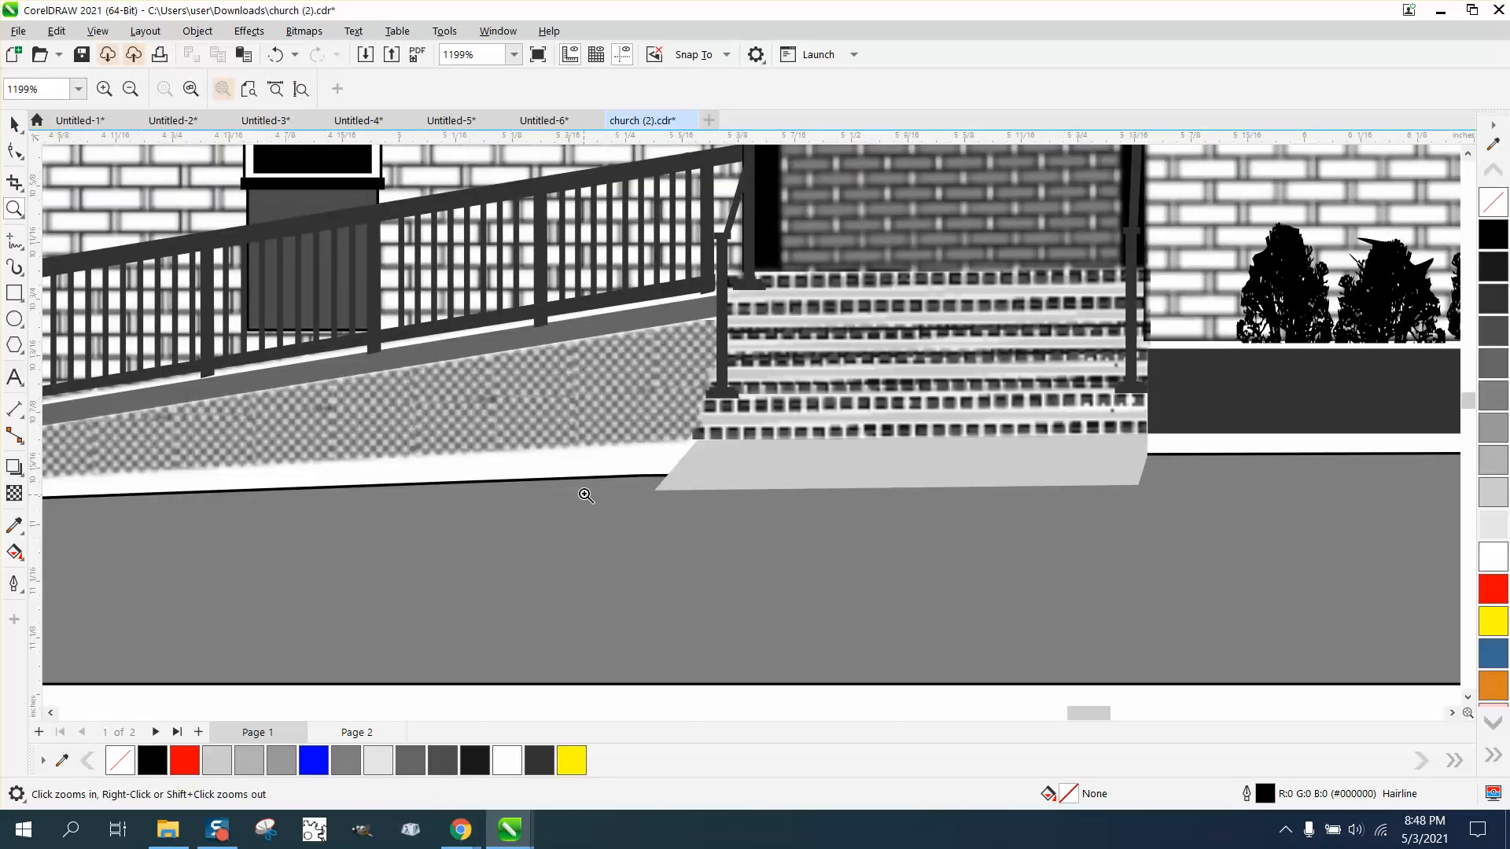
{"action": "scroll", "coordinate": [574, 464], "scroll_direction": "down", "scroll_amount": 5}
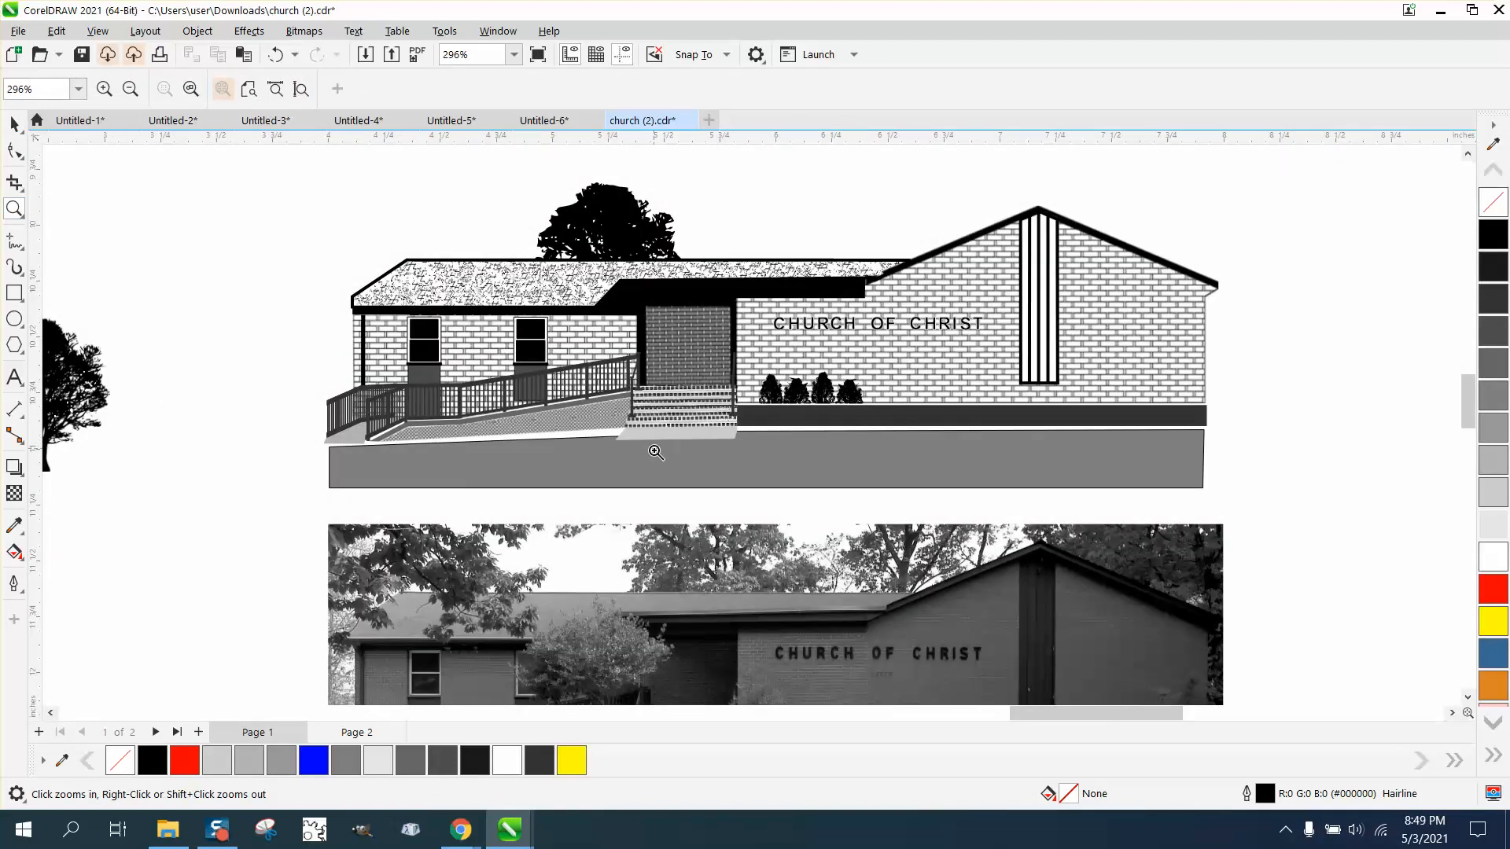